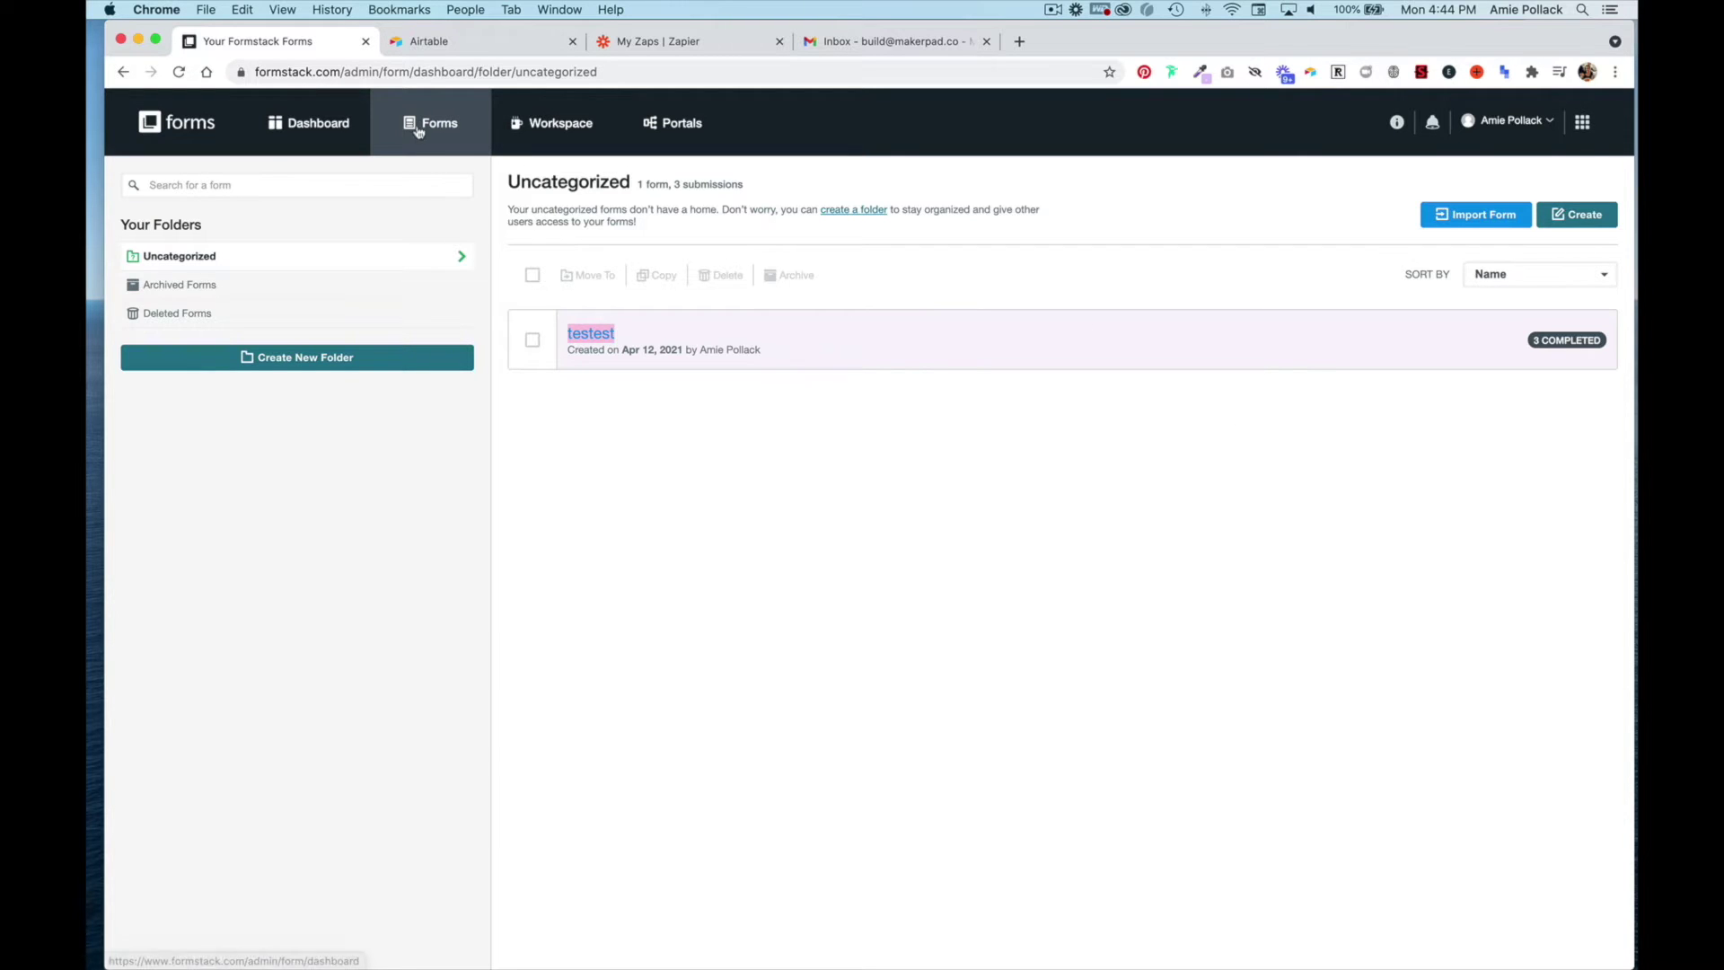
- Start a new Workflow and name it 'New Member Onboarding'
left_click(1584, 220)
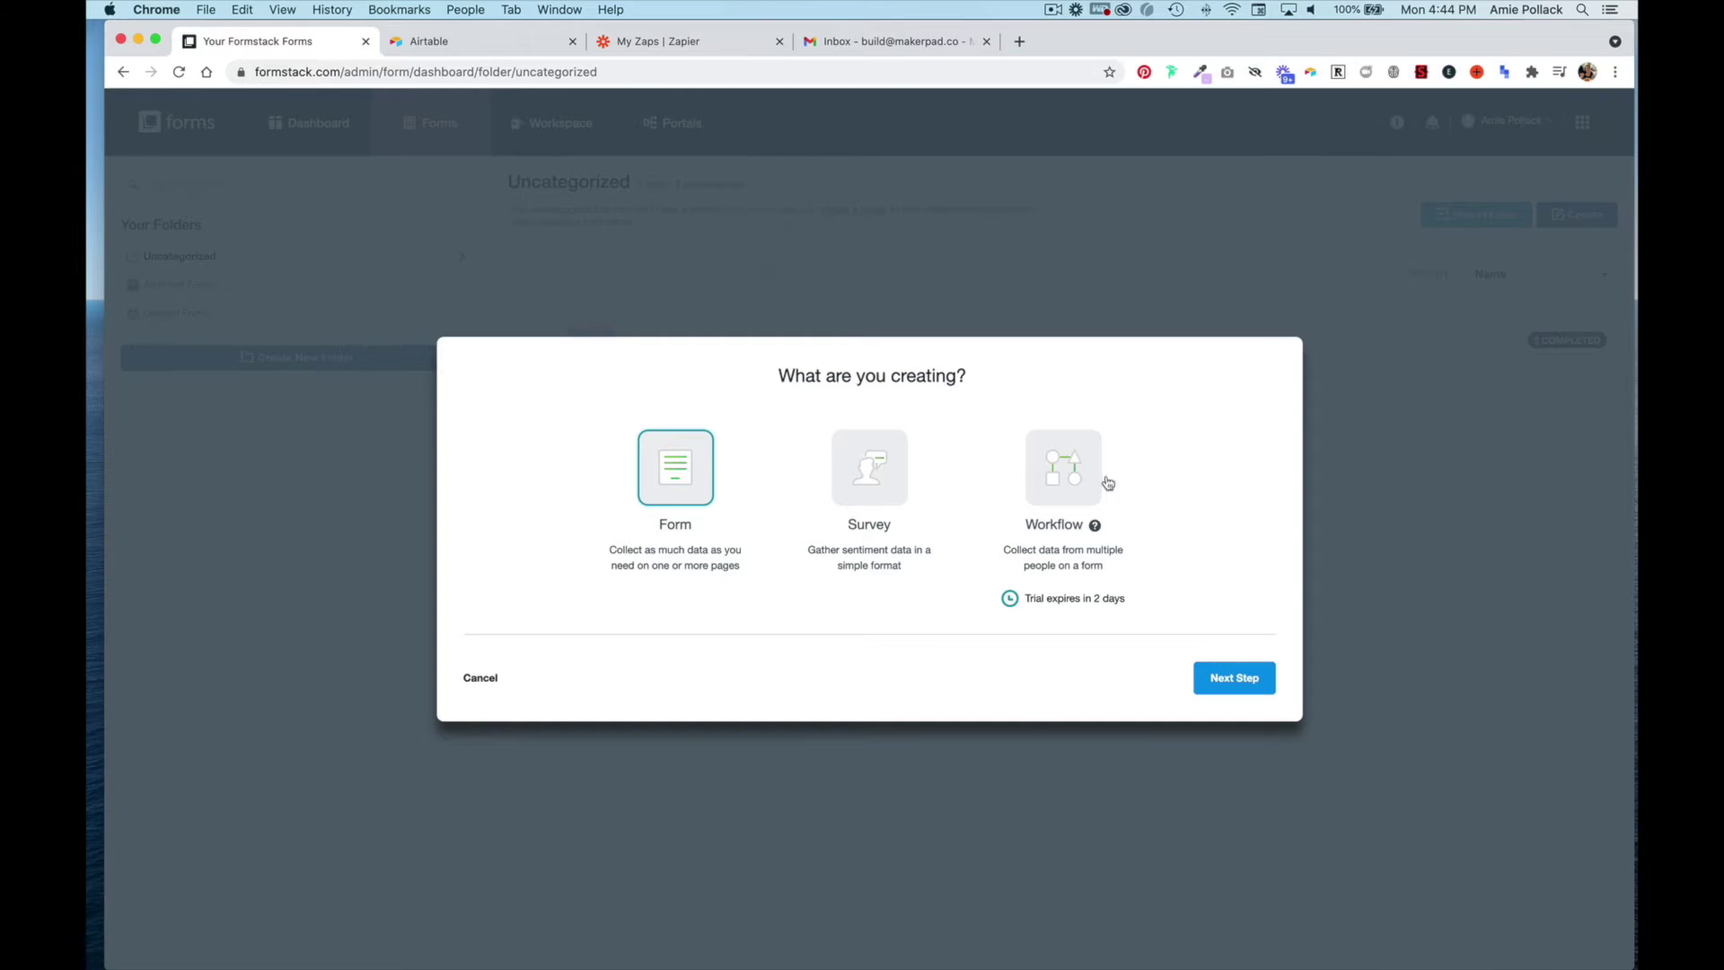
left_click(1081, 486)
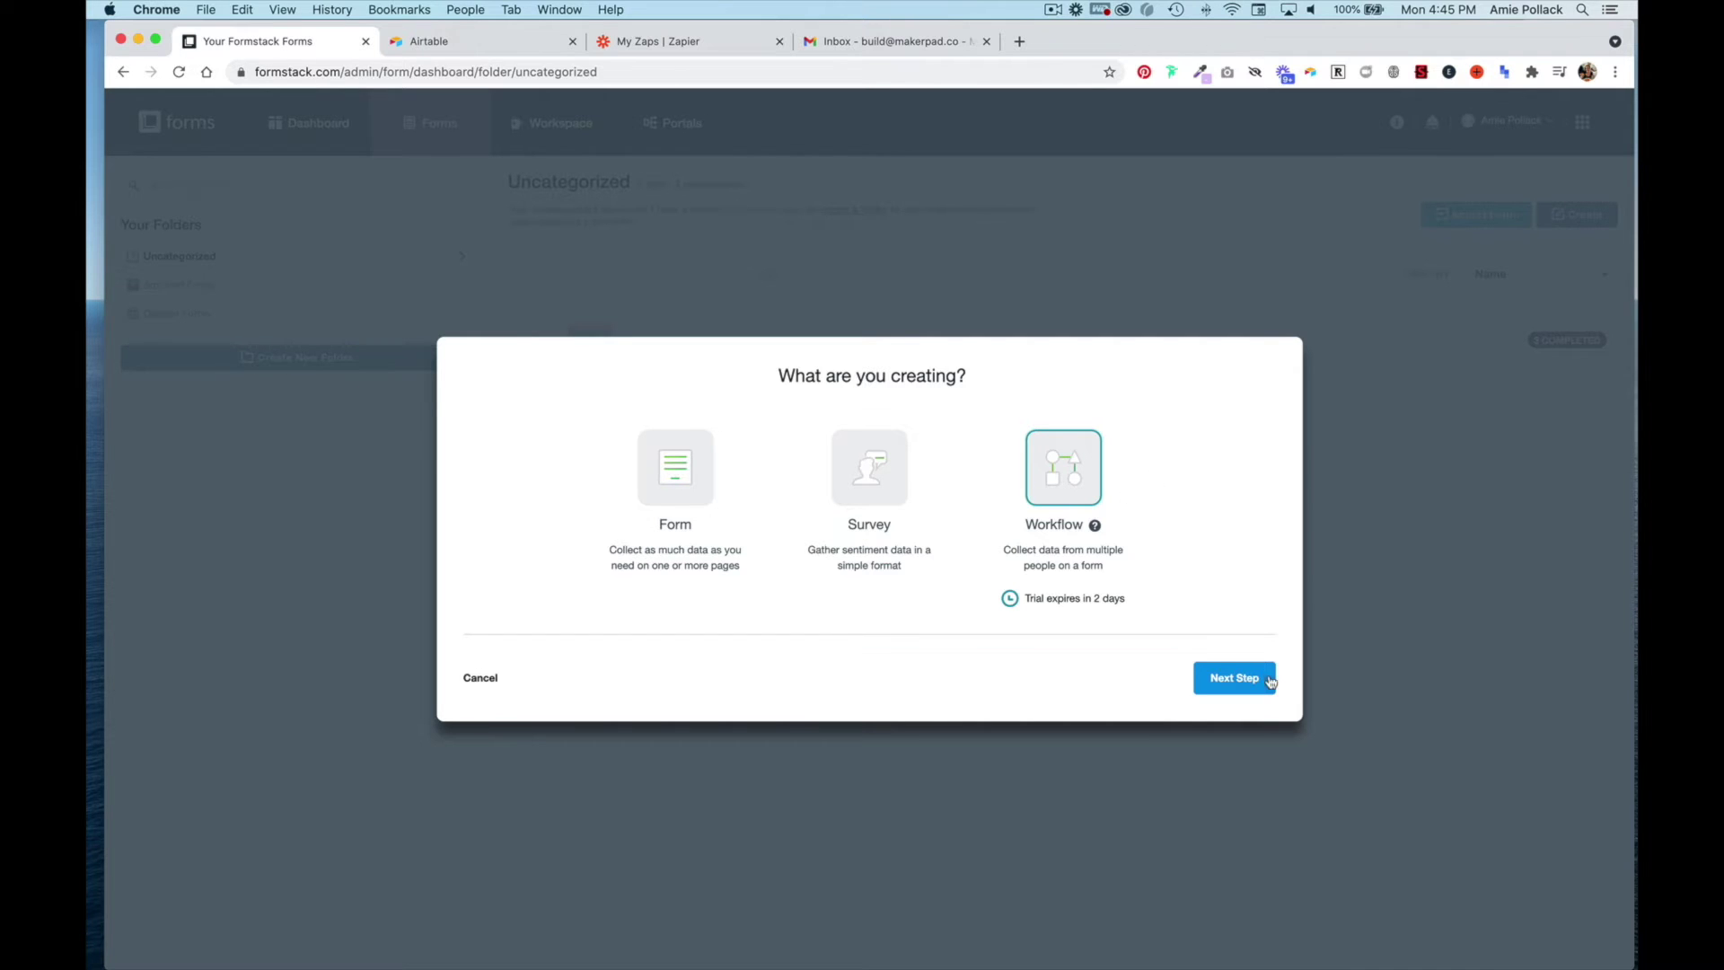
left_click(1231, 689)
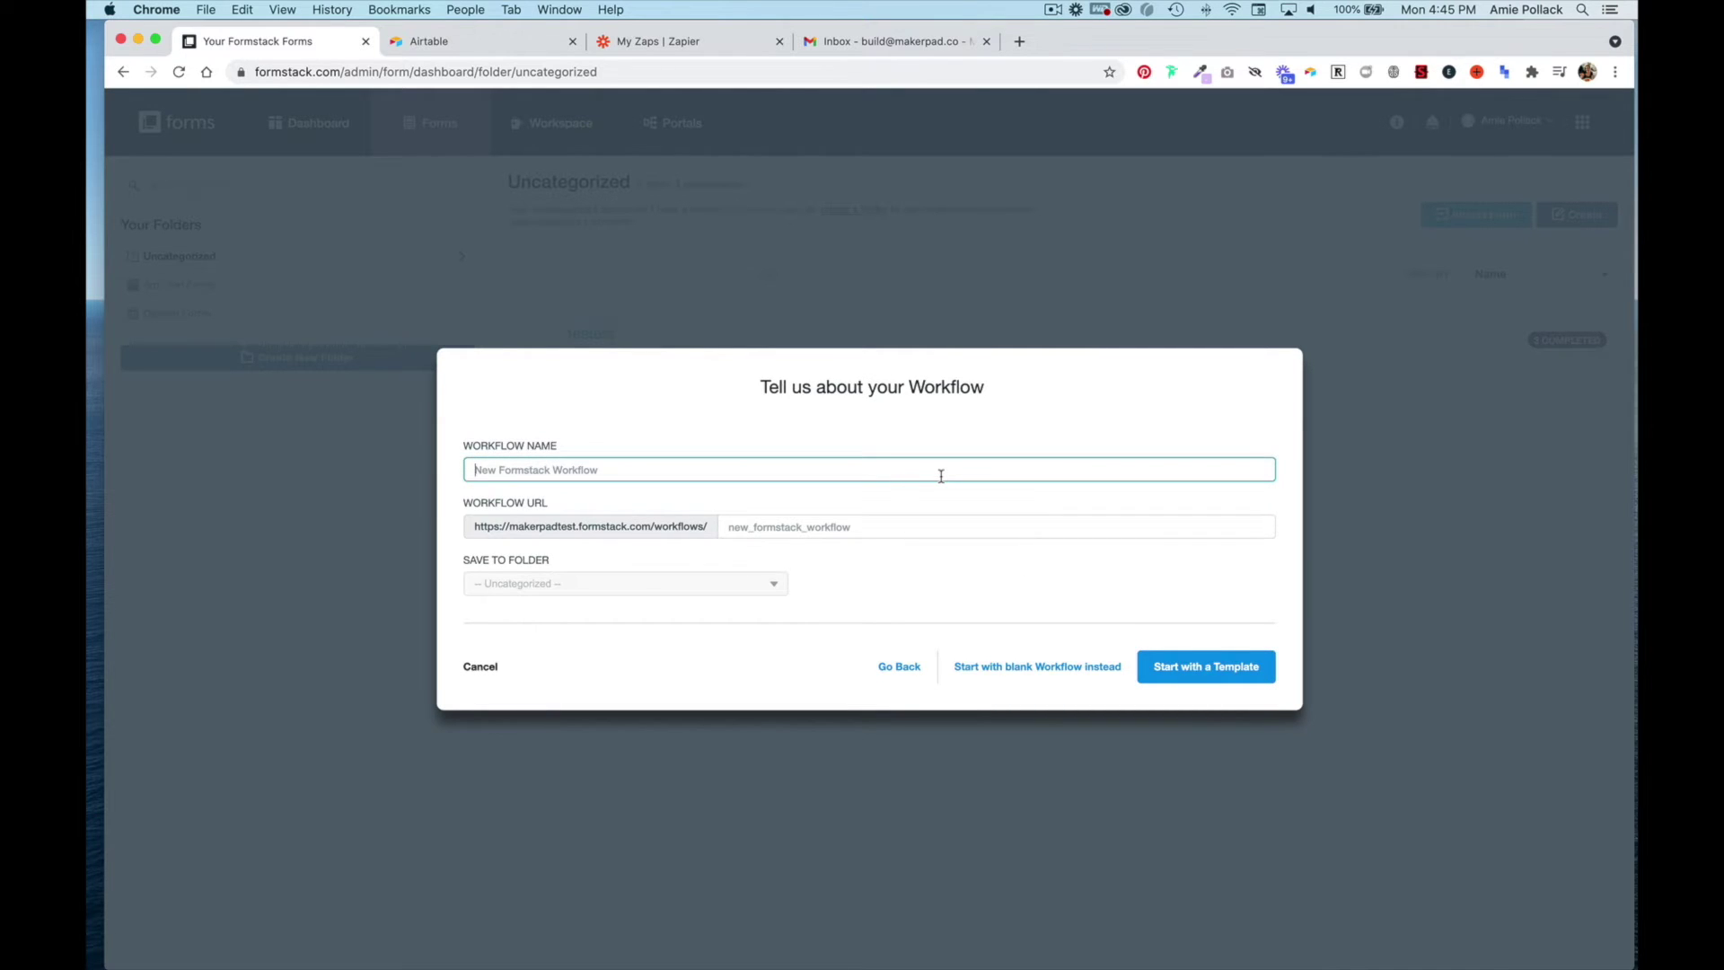
type("New Member On")
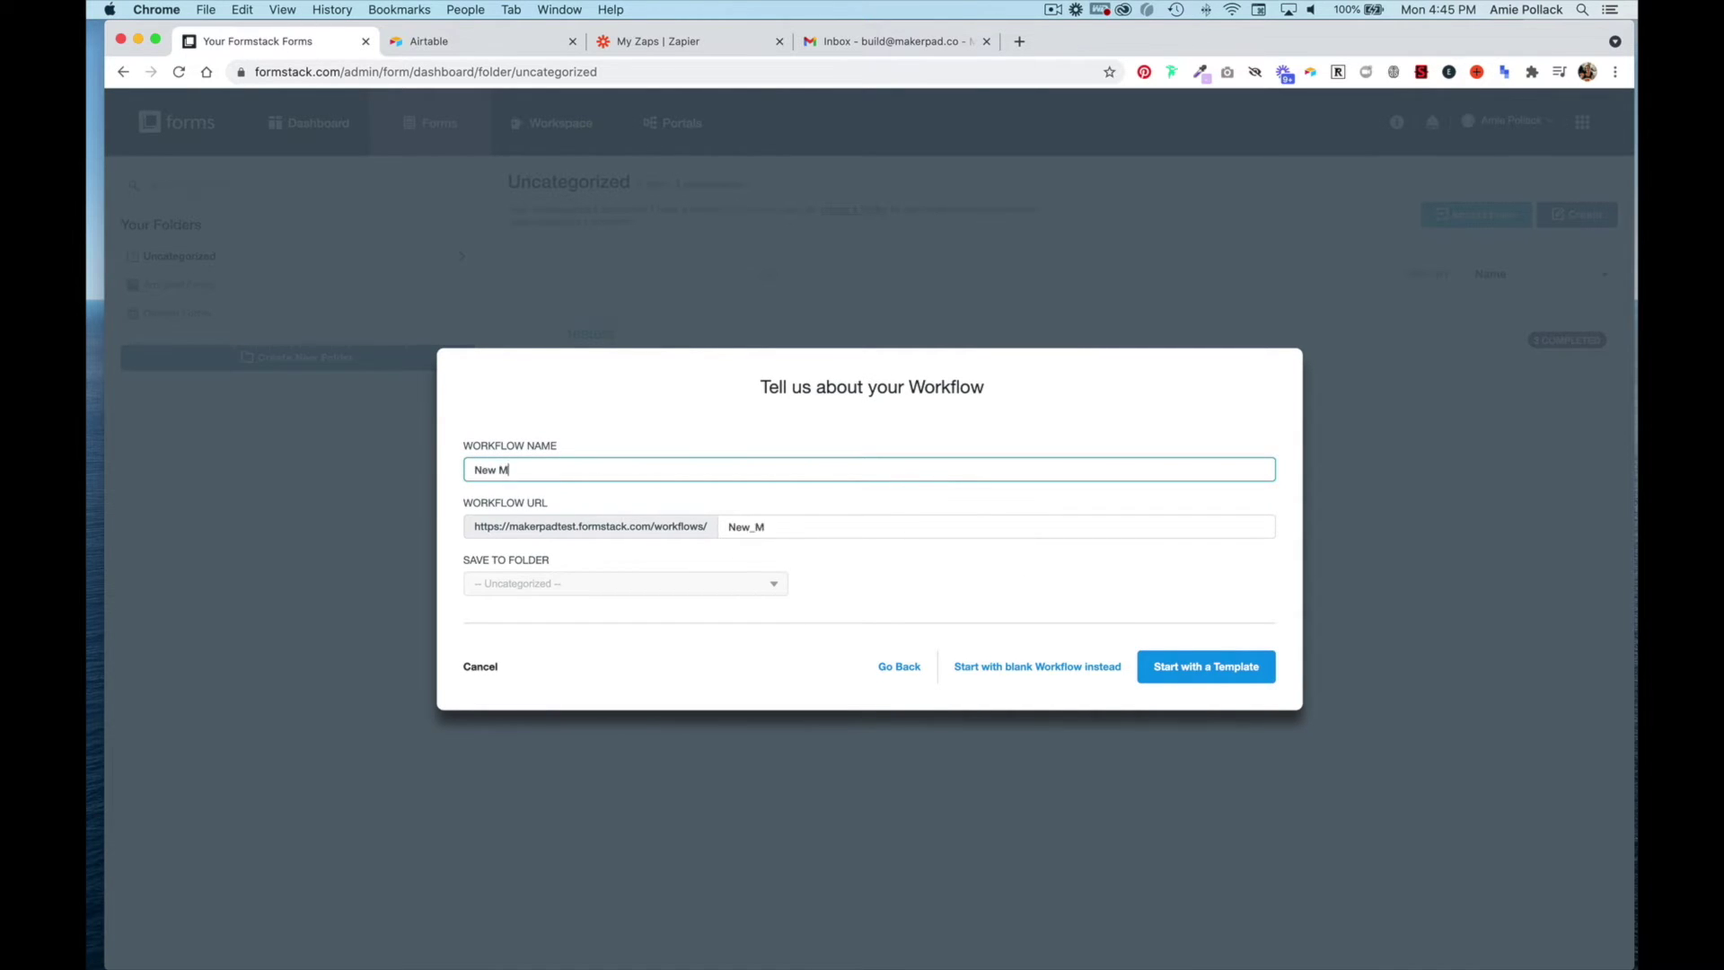
type("boarding")
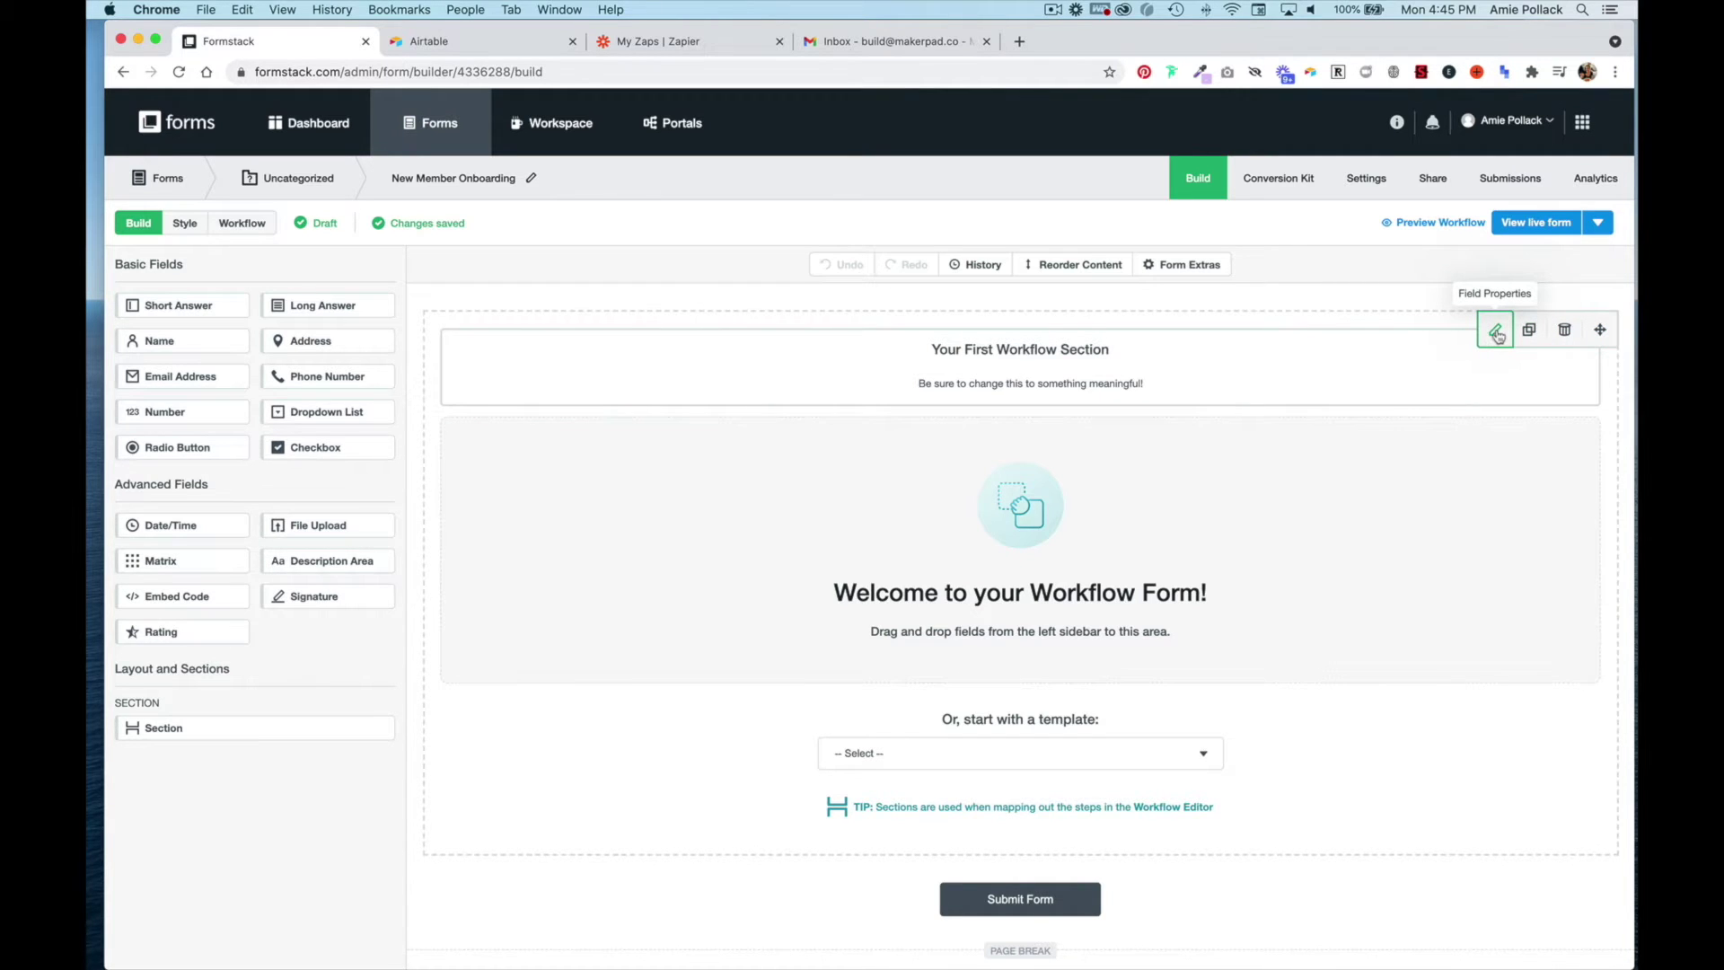
- Delete the placeholder text in the first section's heading
left_click(1496, 334)
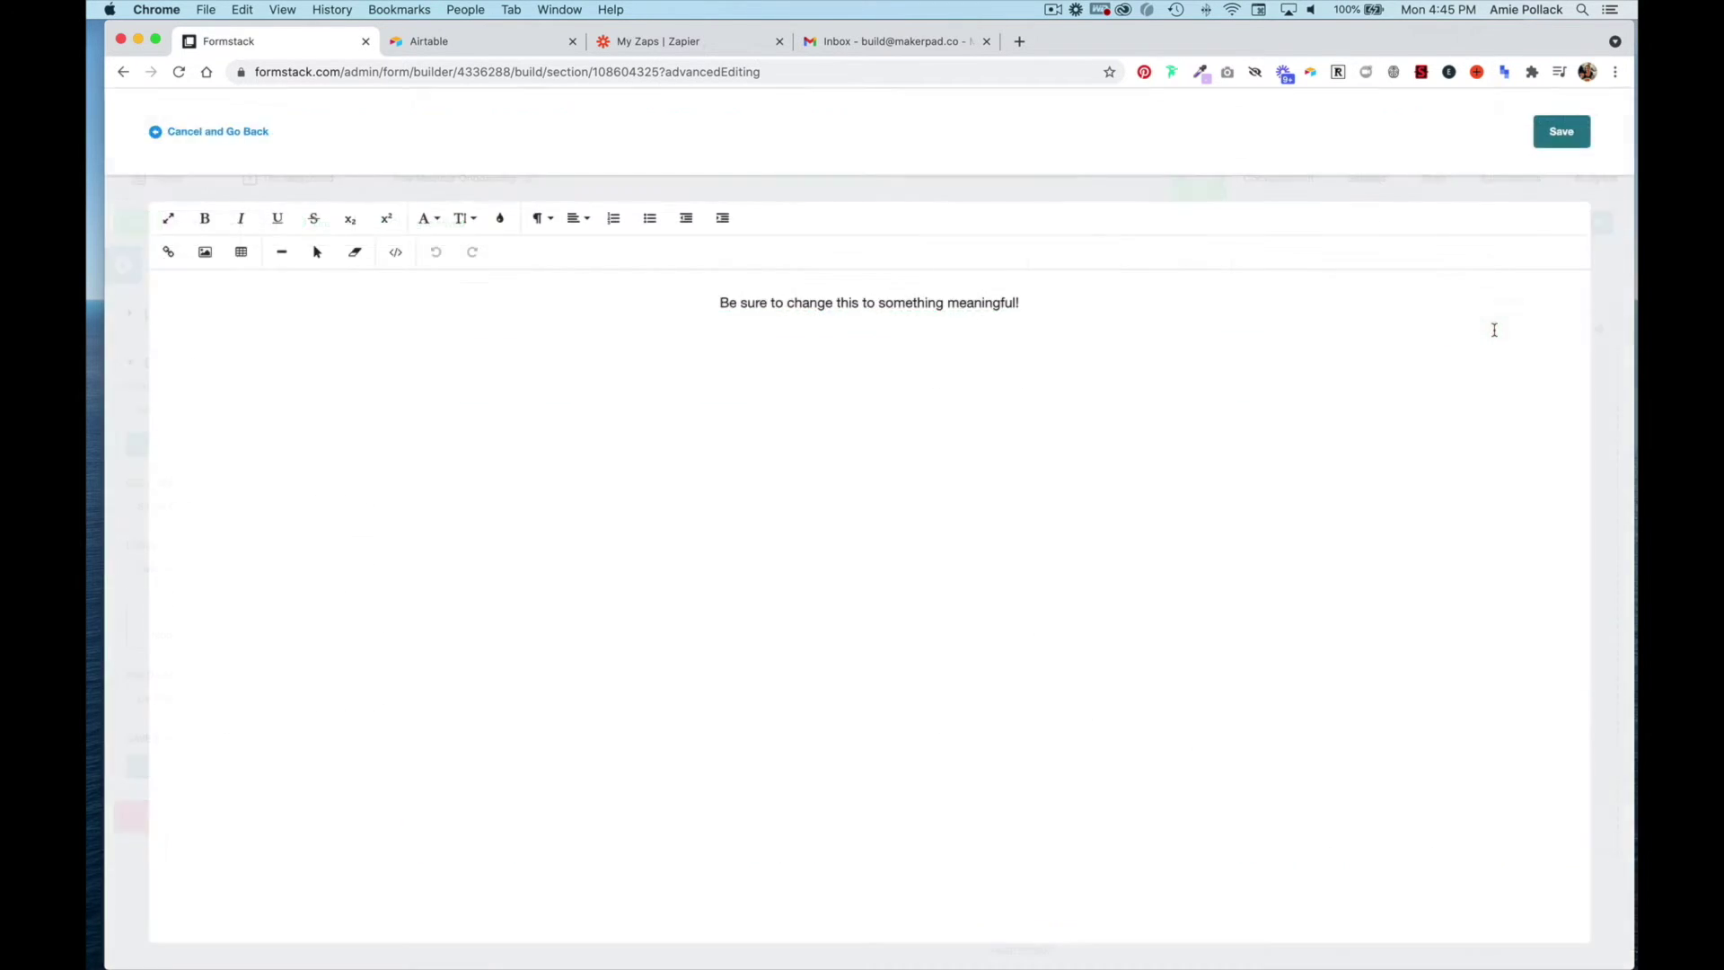
left_click(939, 303)
key("super+a")
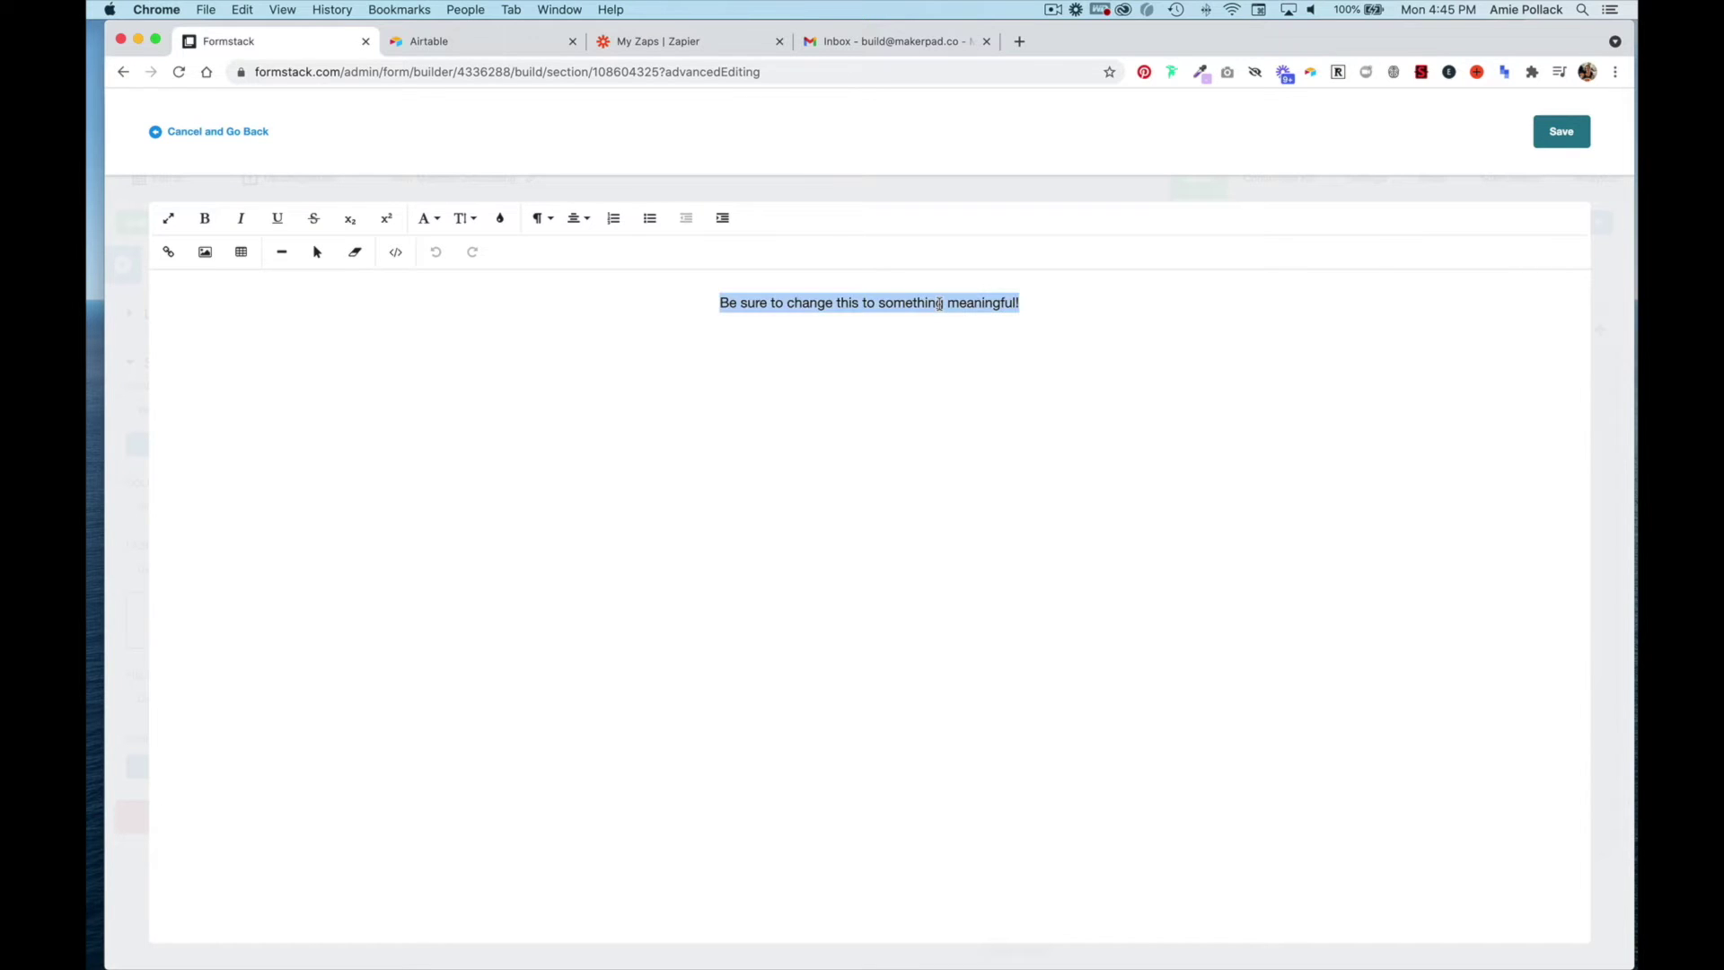
key("BackSpace")
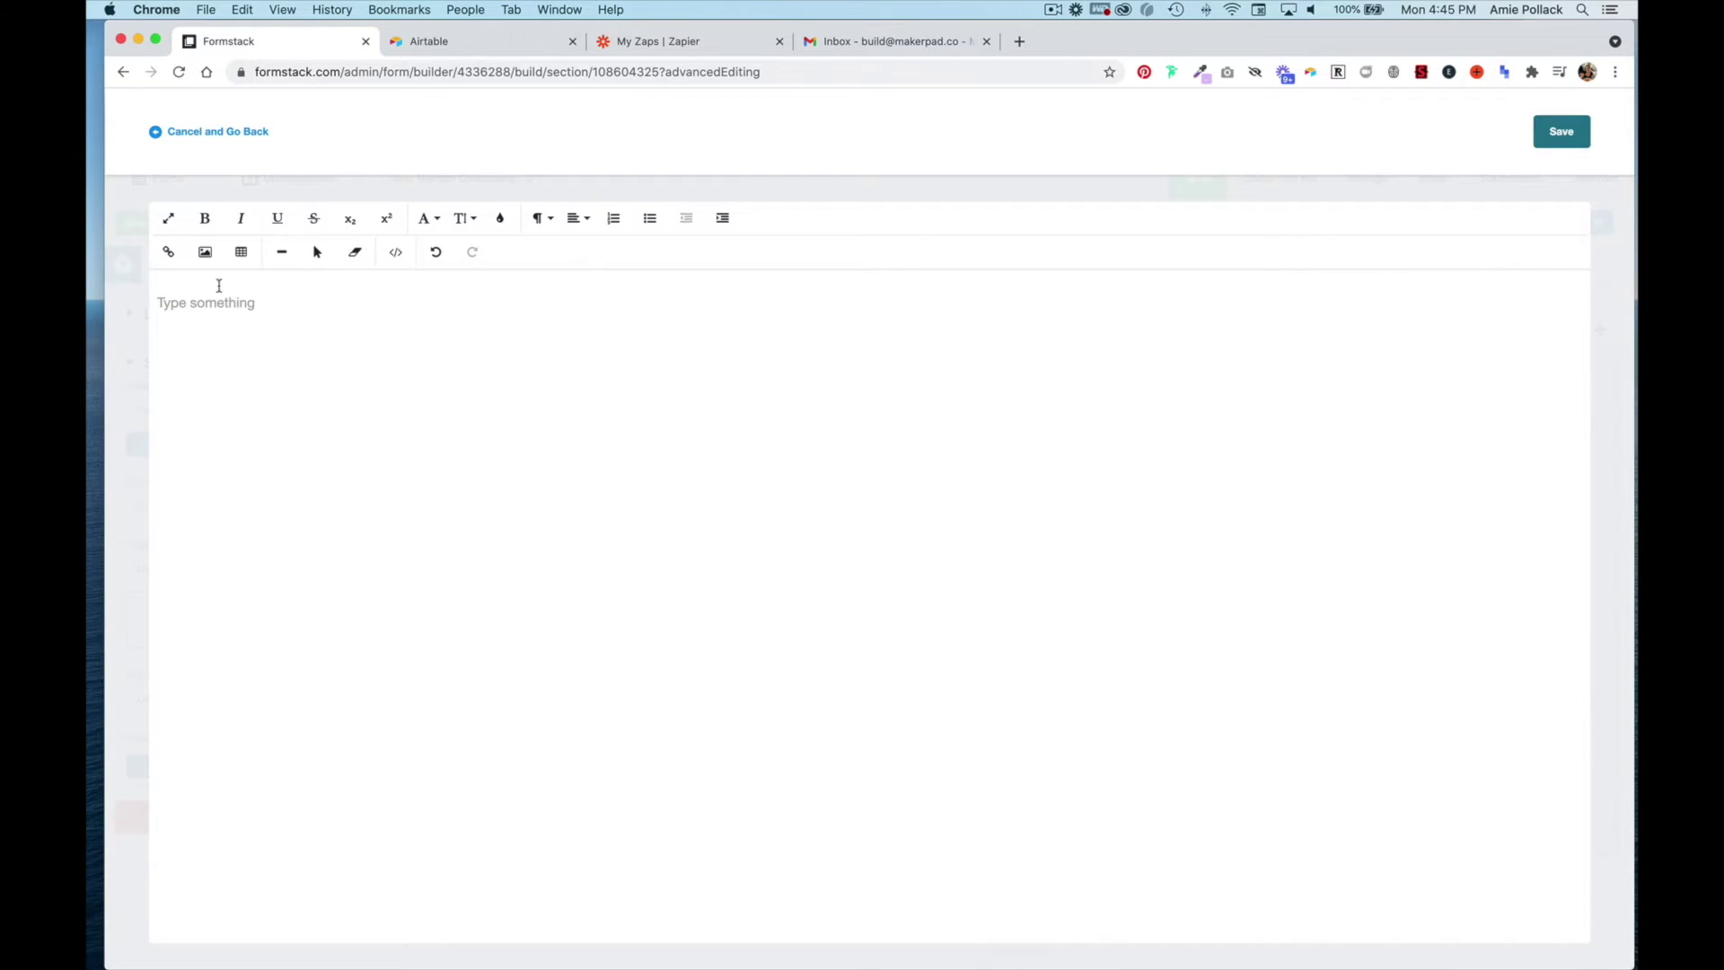
- Insert the black Makerpad wordmark image, centre it, and save the heading
left_click(204, 254)
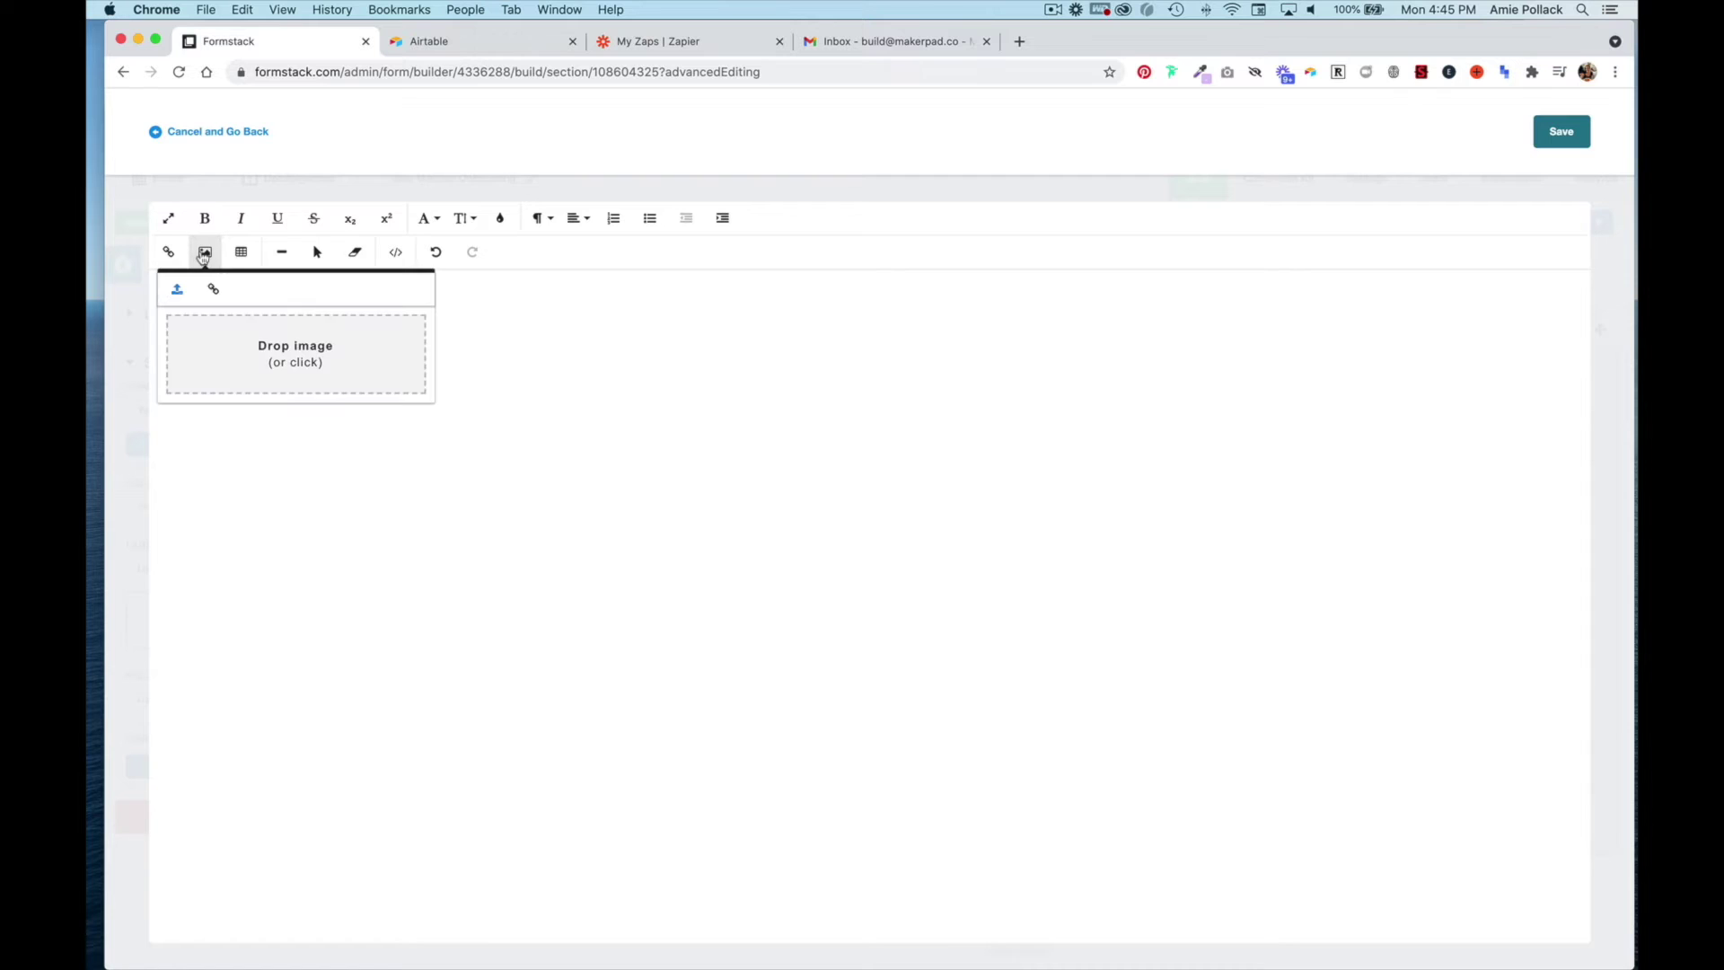
left_click(296, 354)
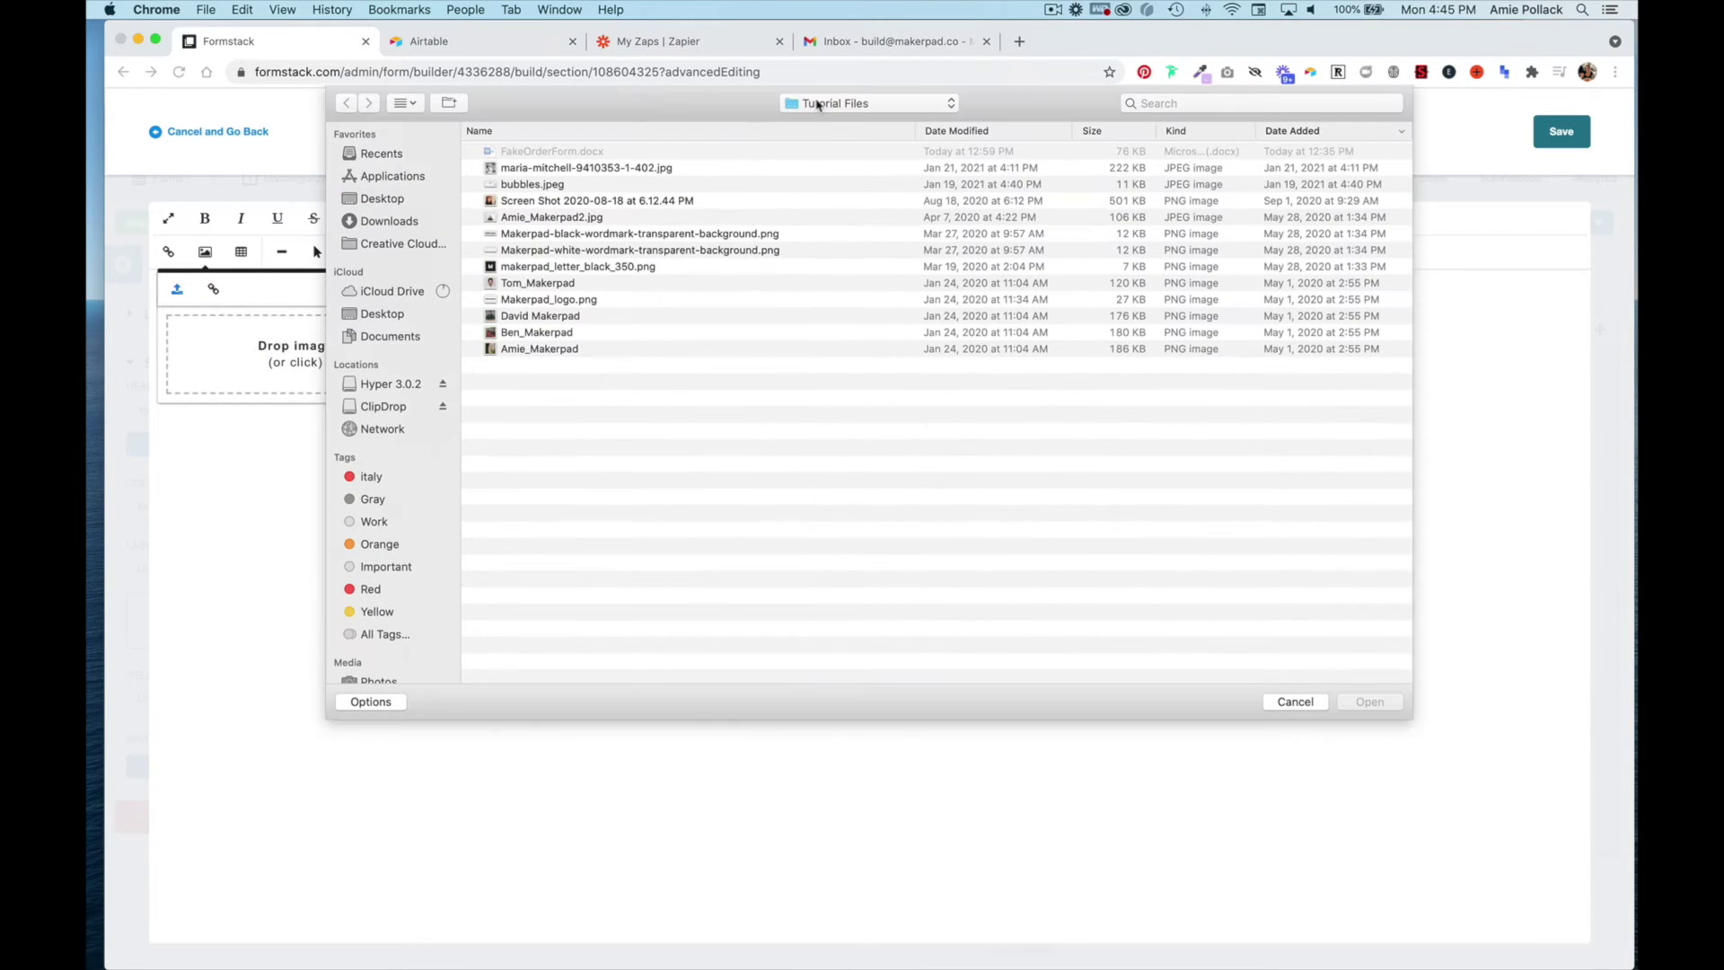
left_click(736, 237)
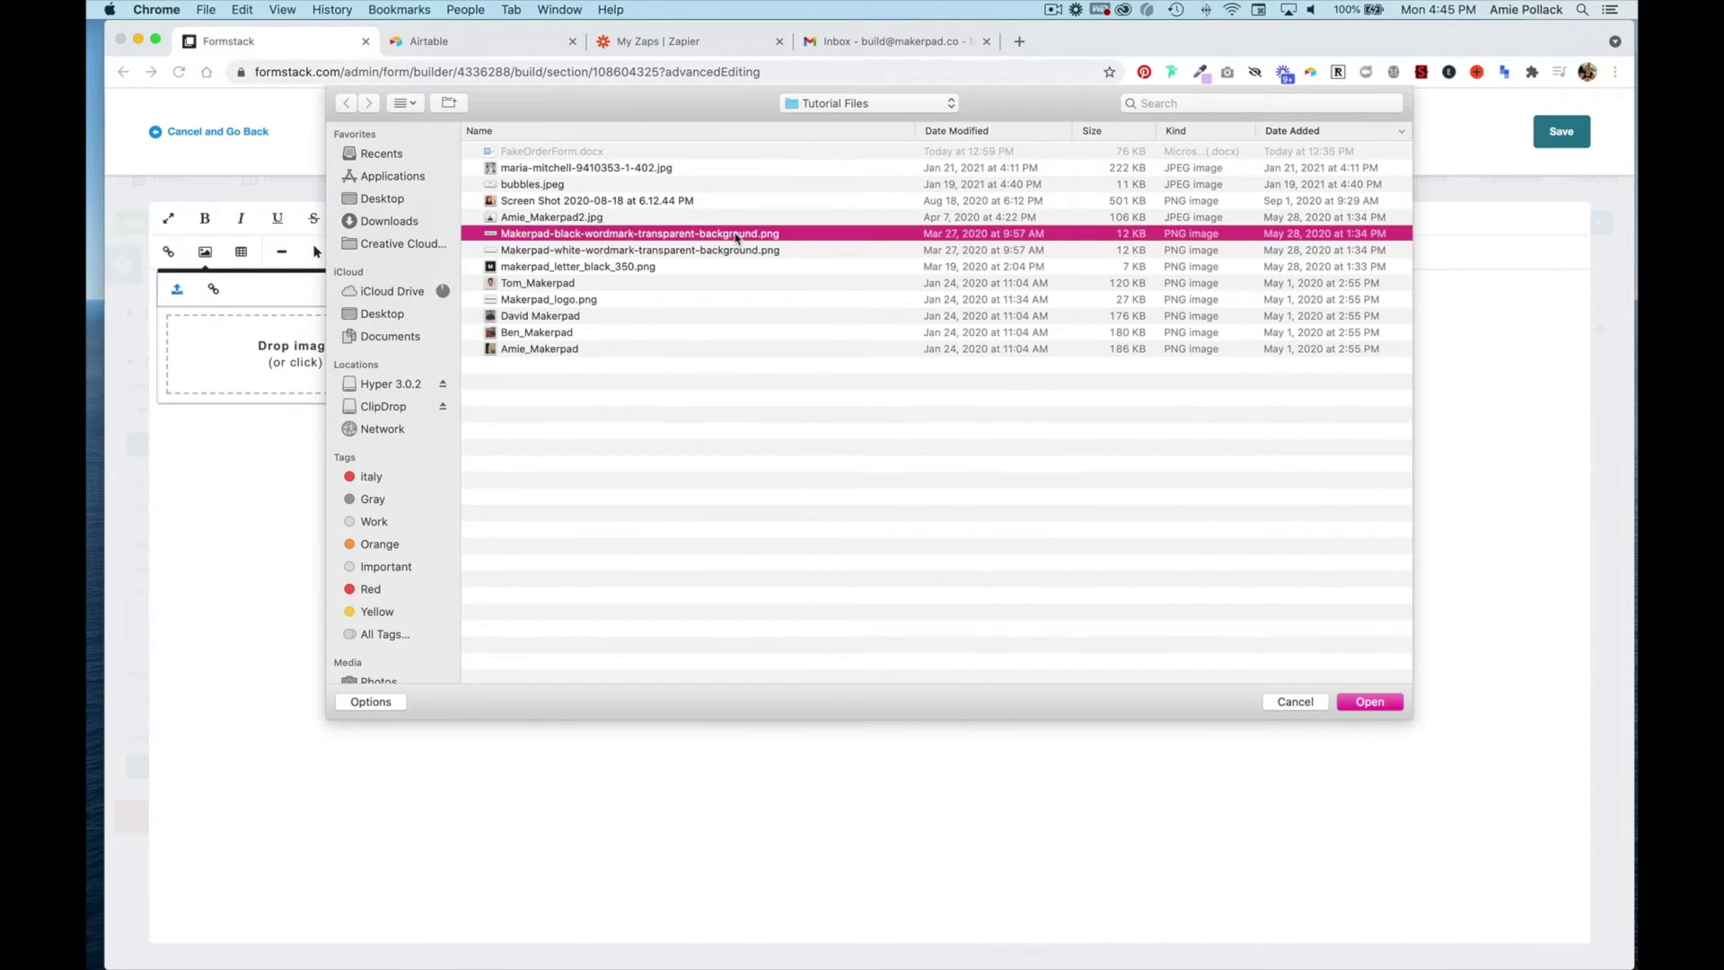
double_click(736, 236)
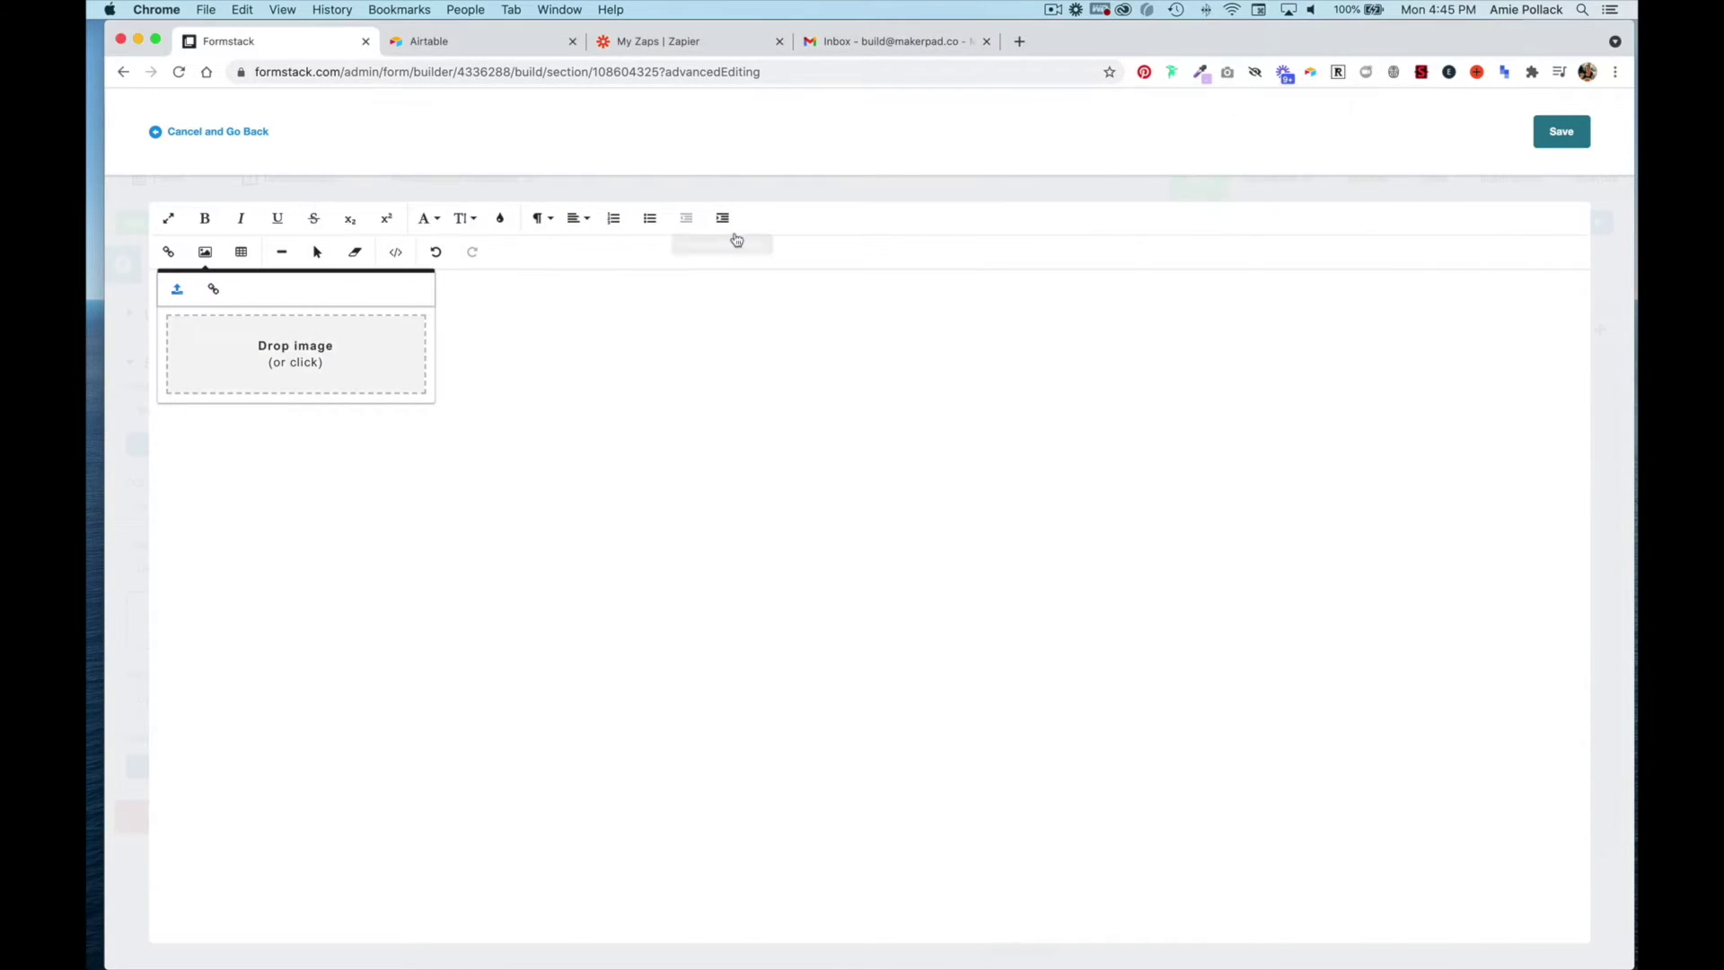
left_click(749, 316)
left_click(576, 221)
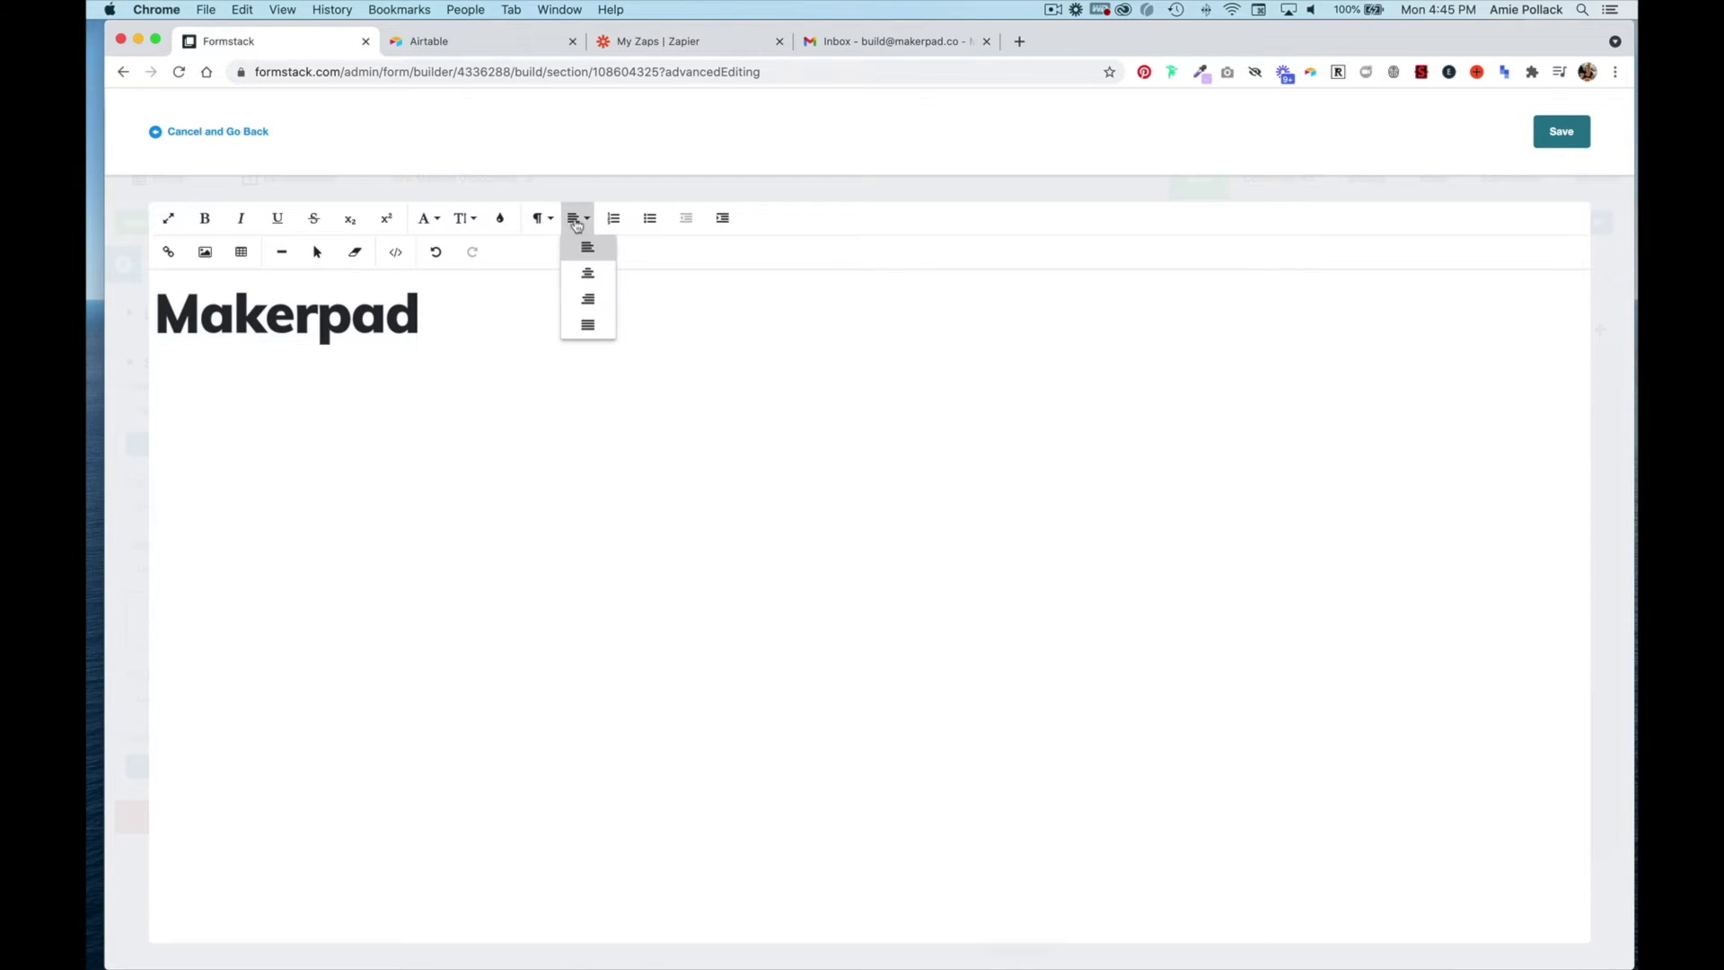
left_click(588, 273)
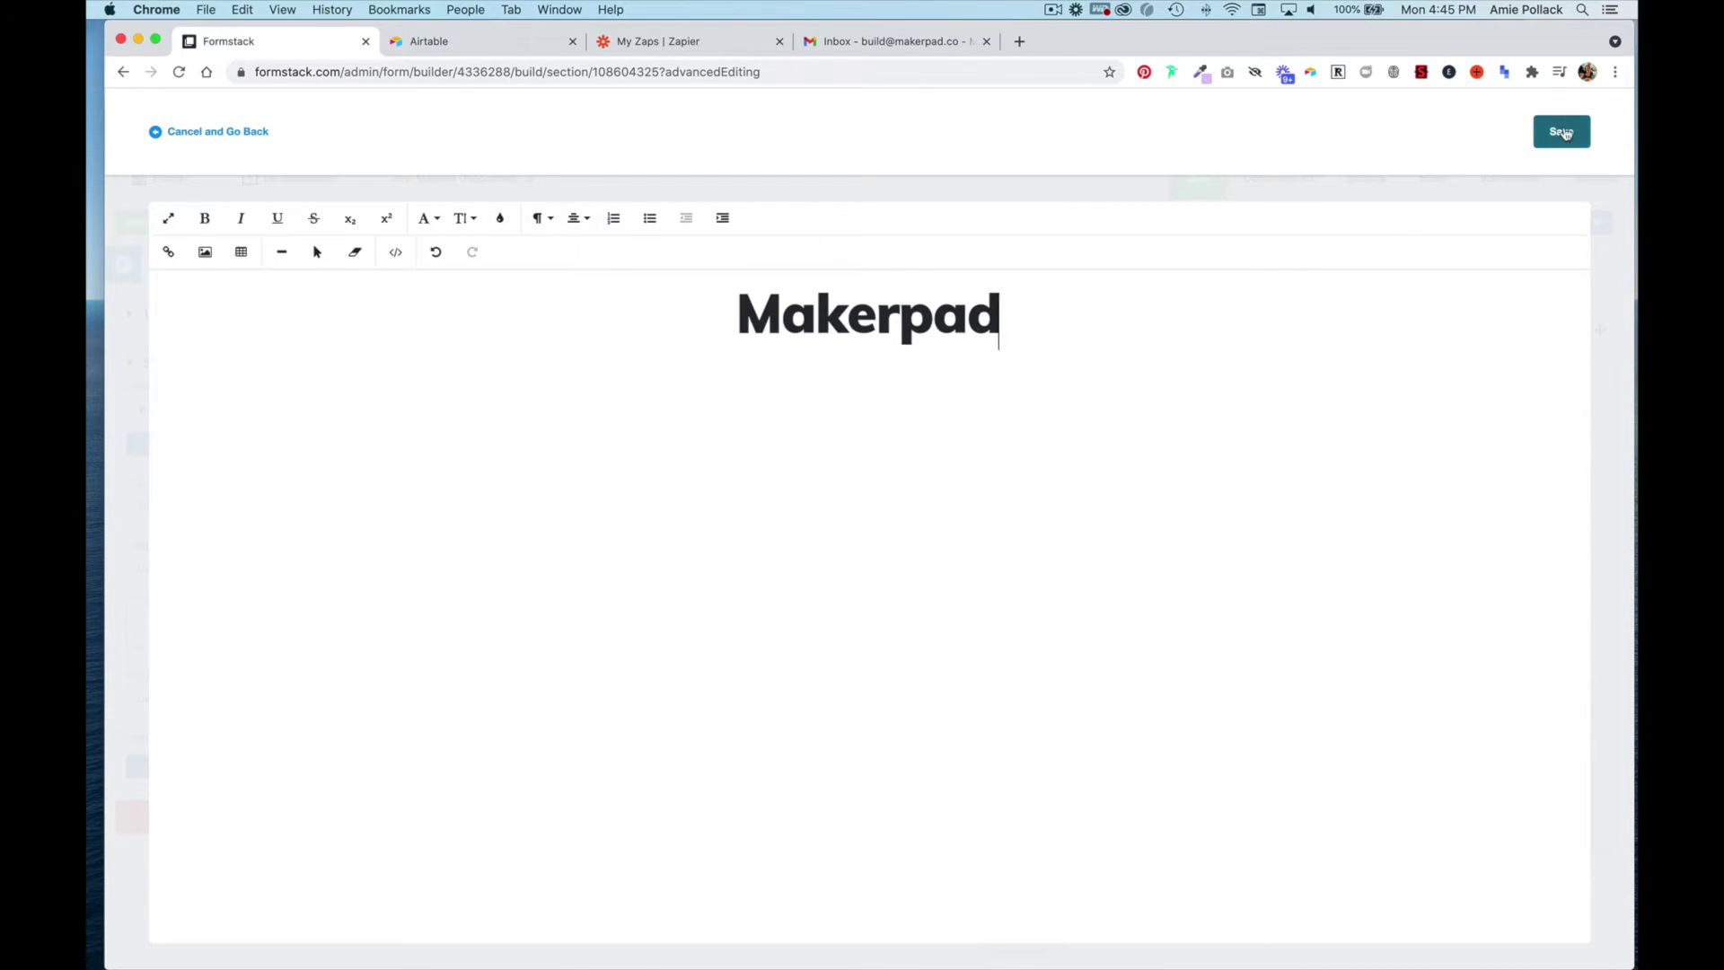
left_click(1562, 132)
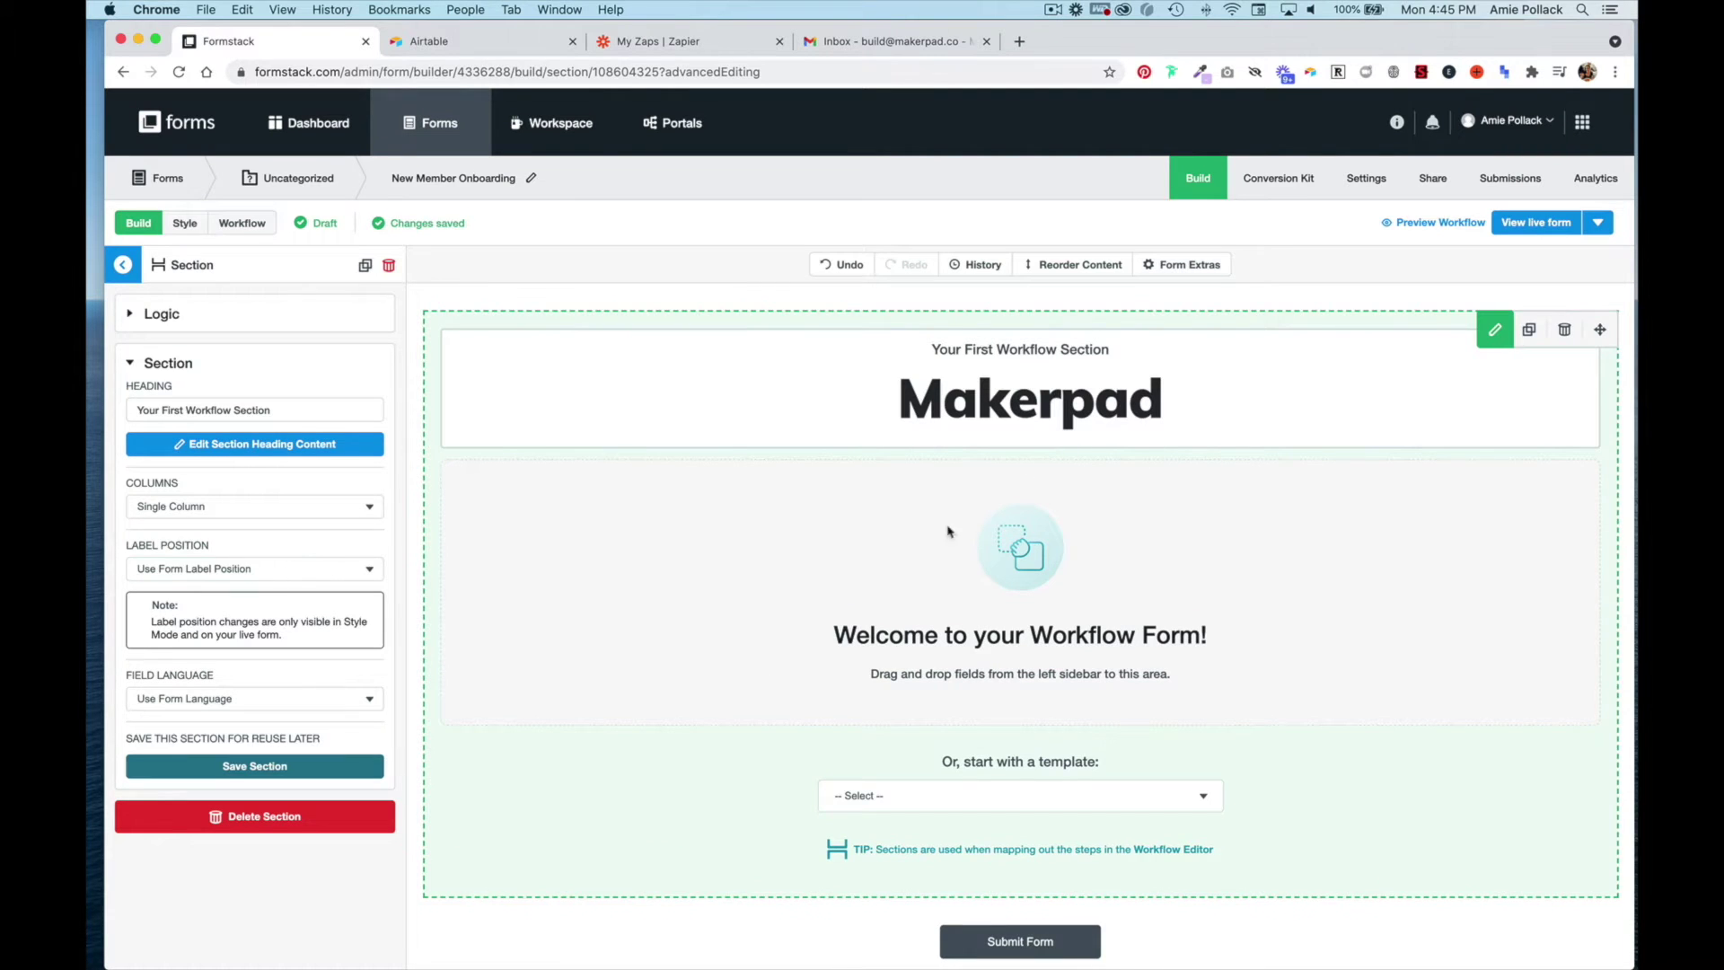
- Add a Date/Time field in 11:59 PM format, hidden and defaulting to the current date/time
left_click(415, 426)
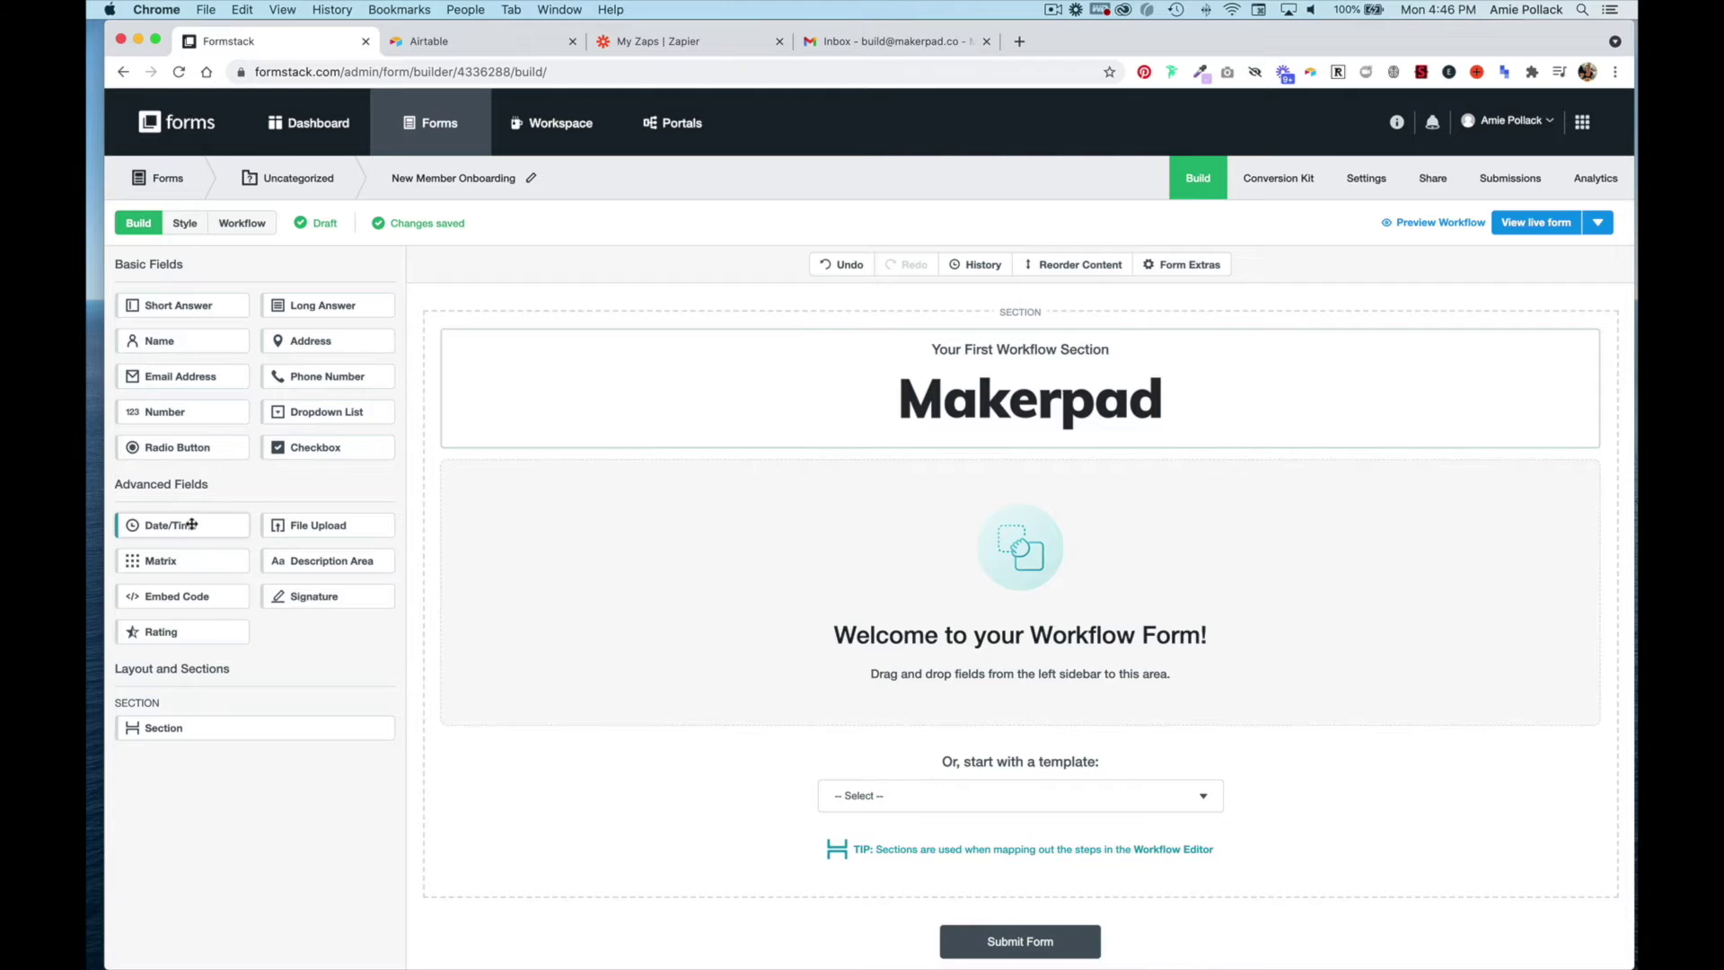
left_click_drag(189, 524, 632, 477)
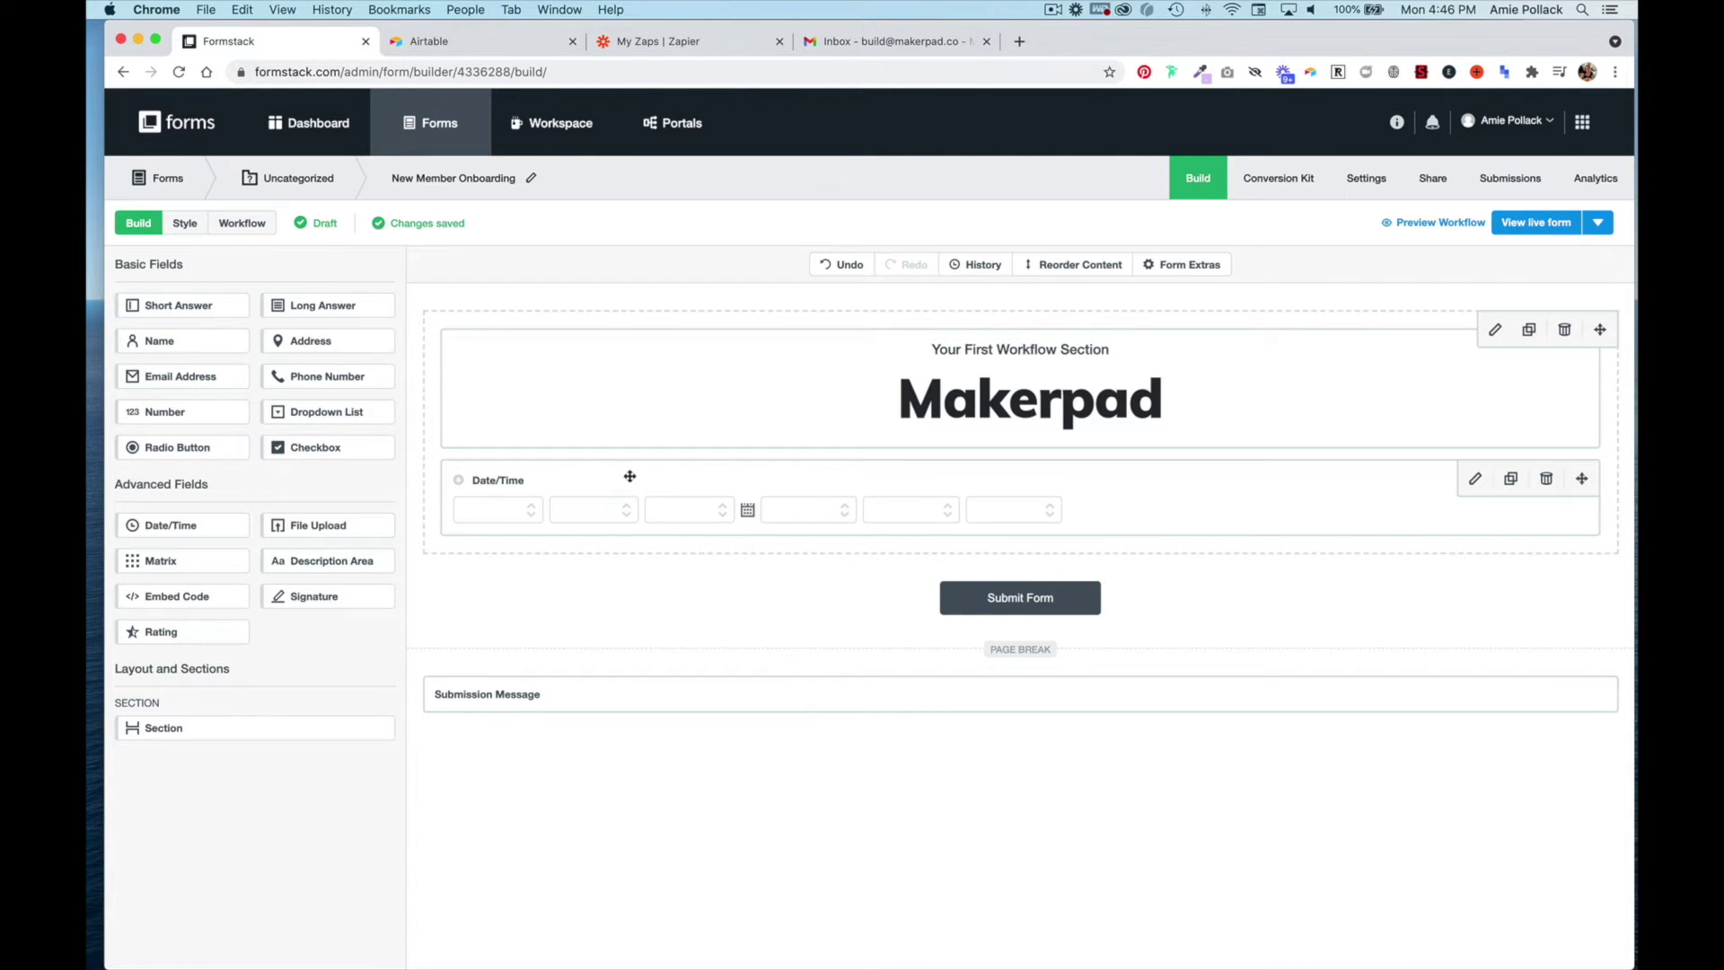
left_click(630, 476)
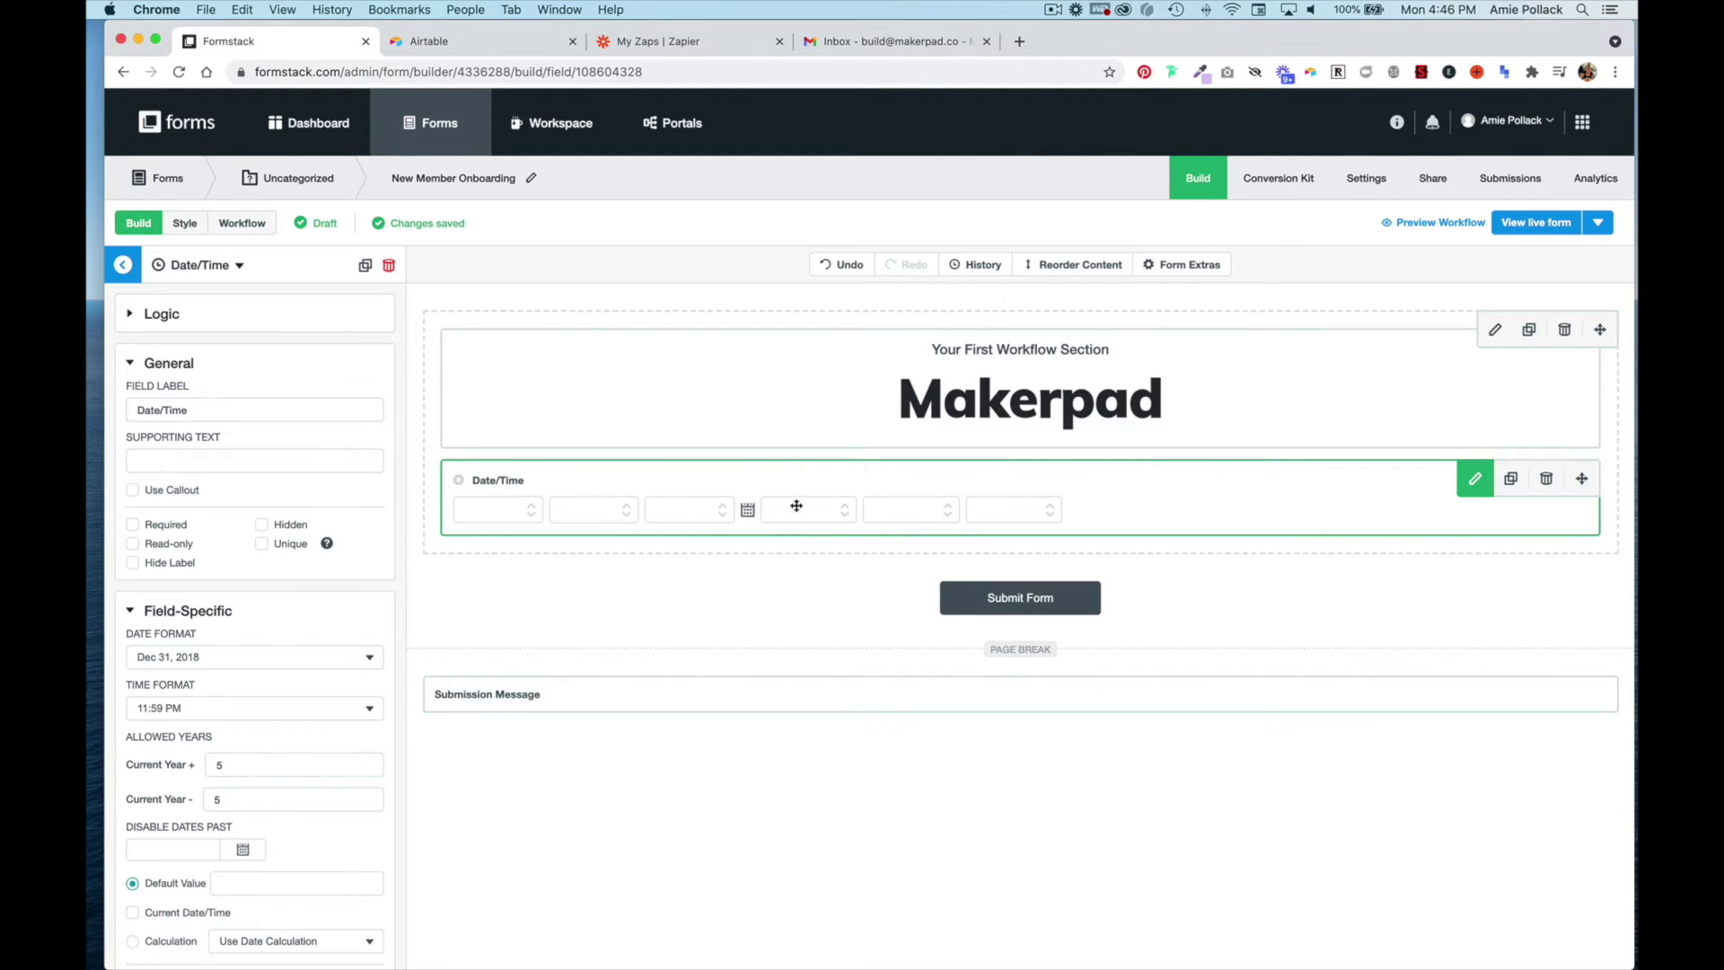
left_click(229, 709)
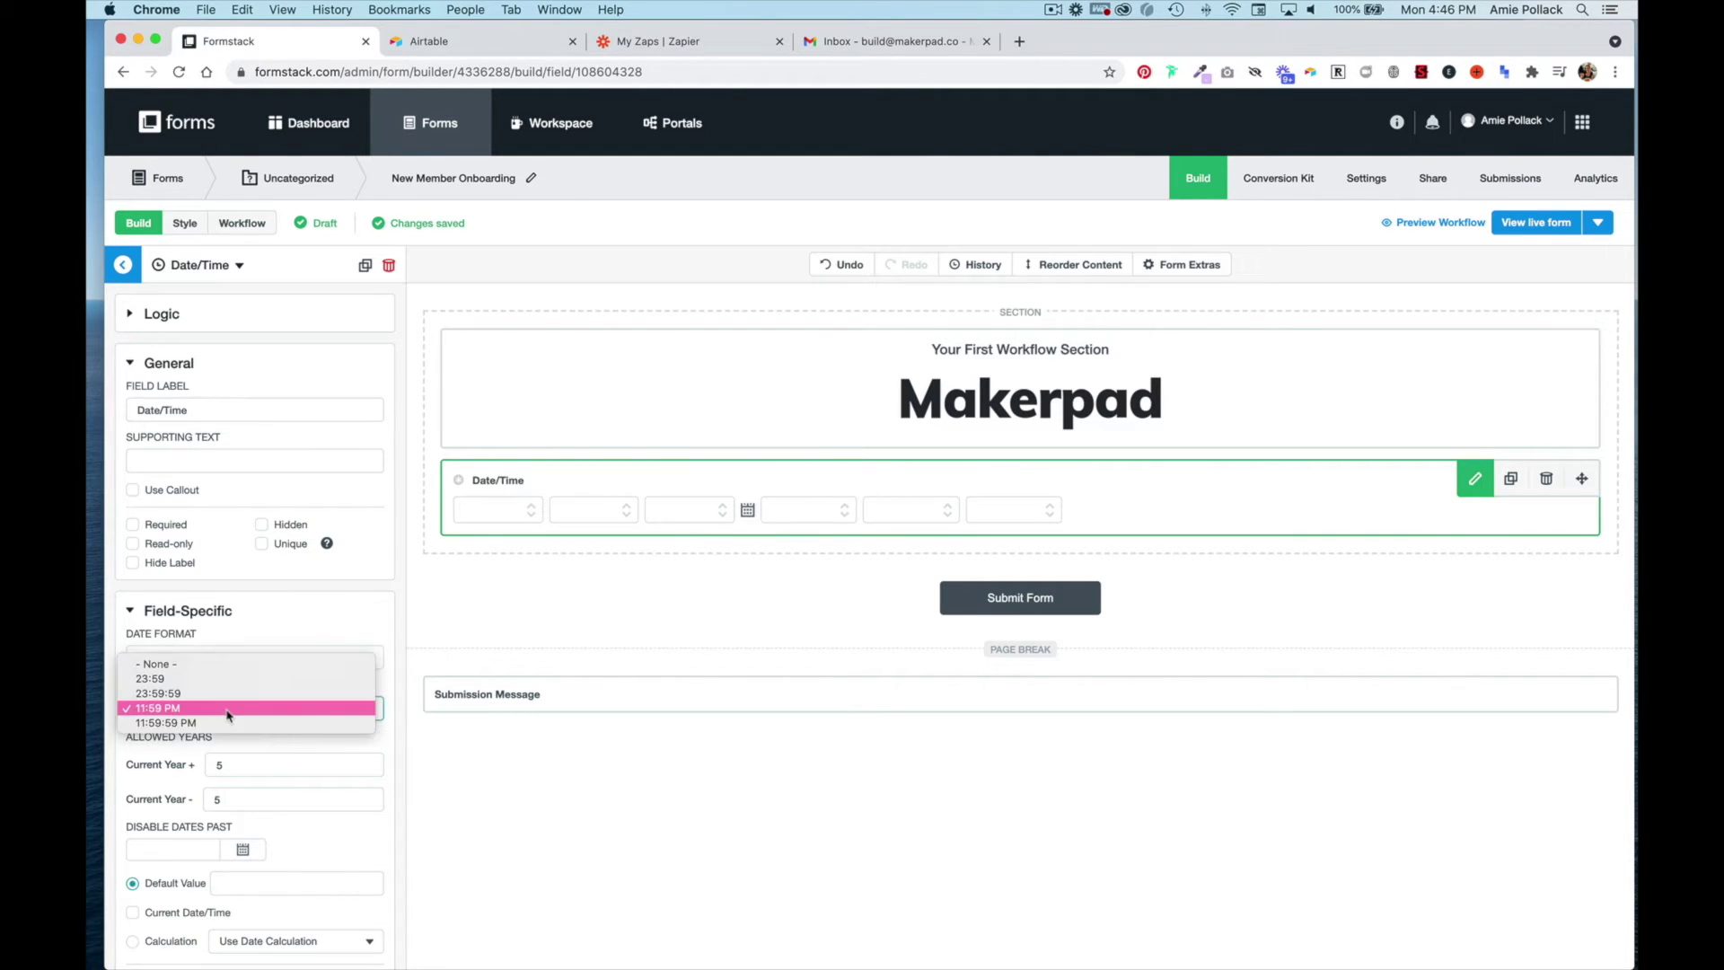
left_click(482, 619)
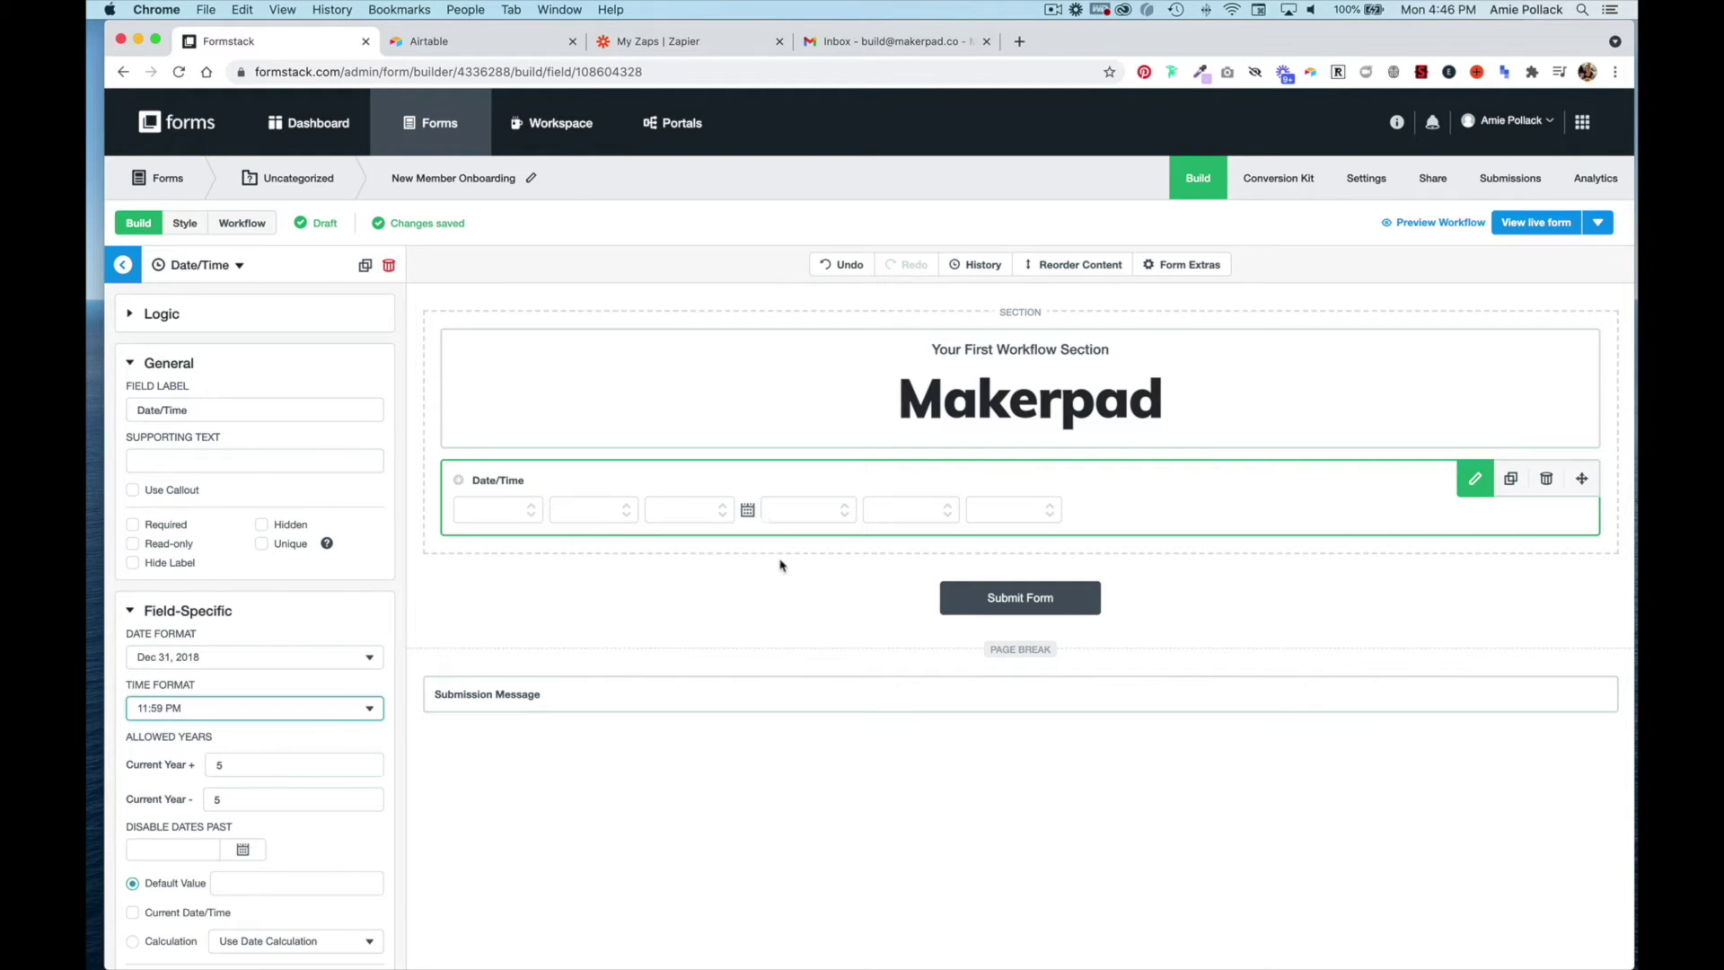
left_click(262, 524)
scroll(269, 724, "down", 2)
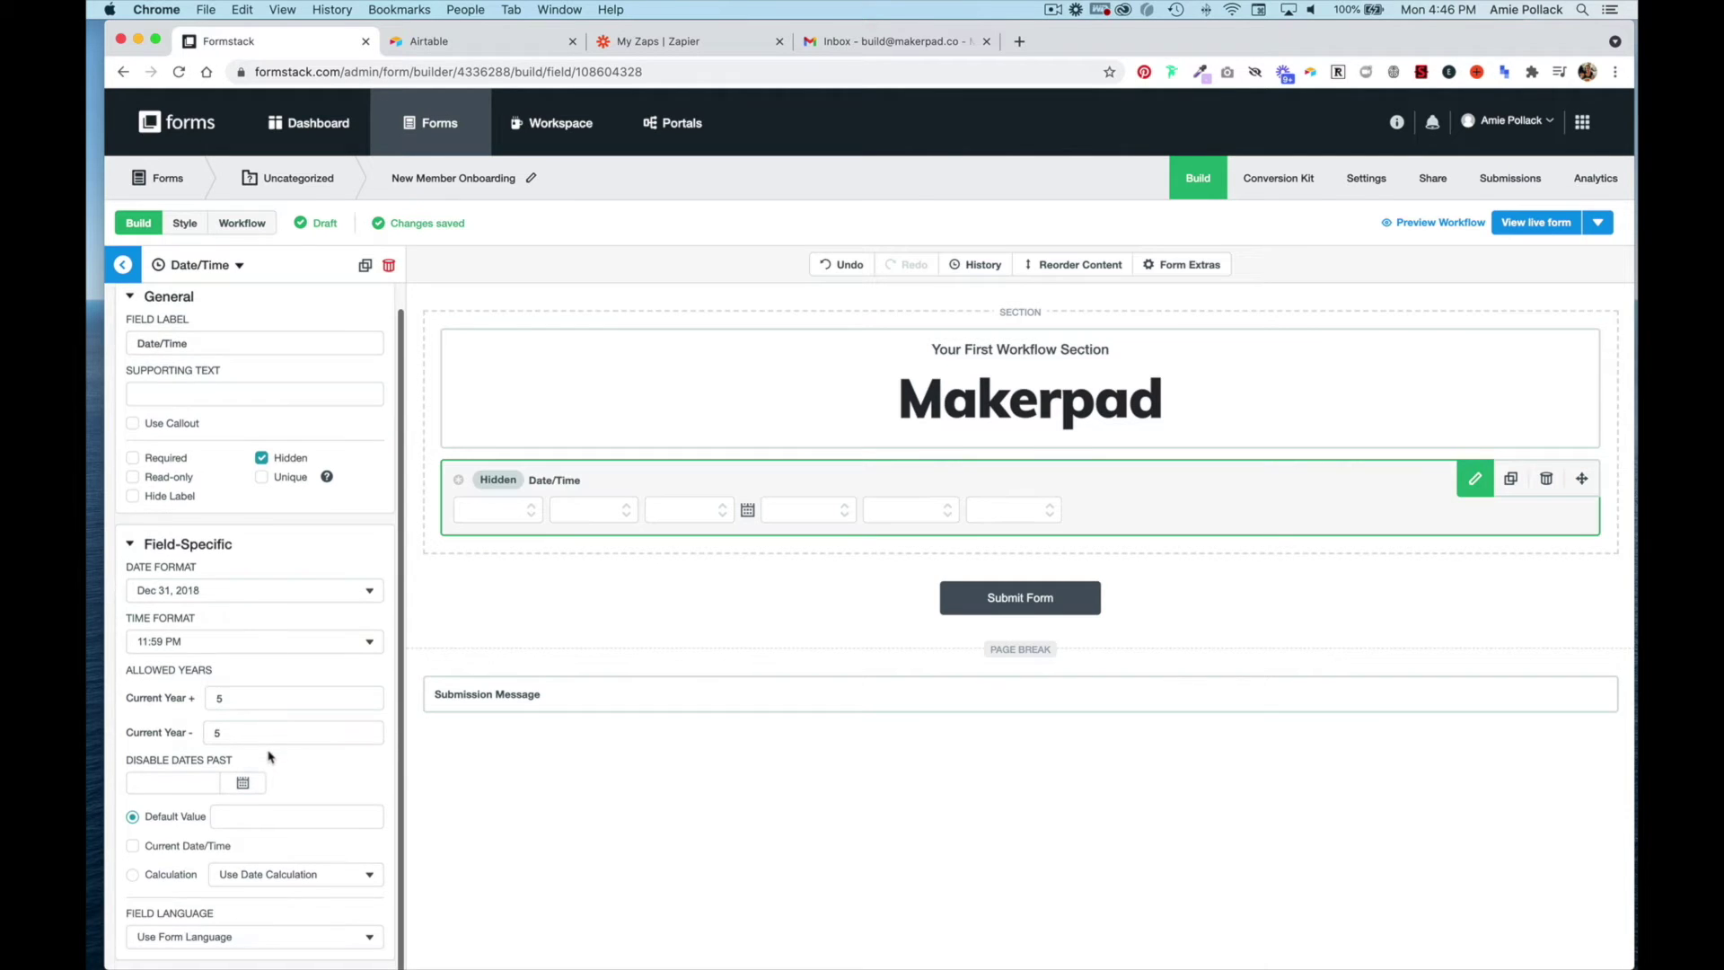
left_click(216, 849)
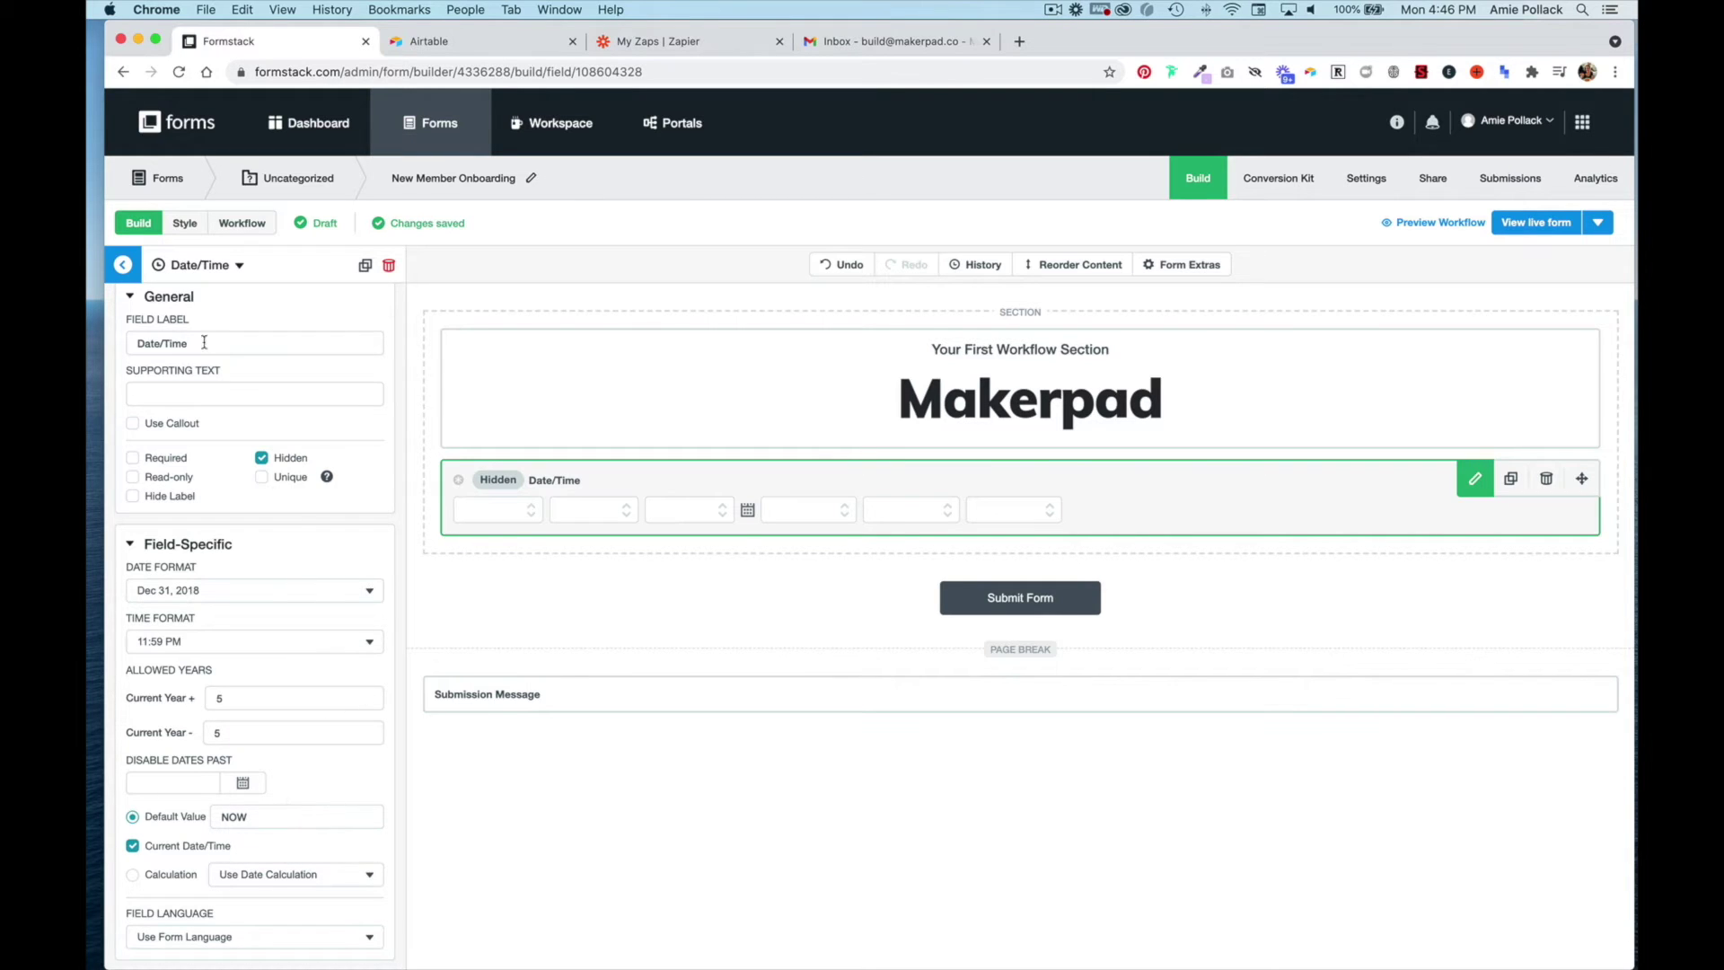
left_click(123, 264)
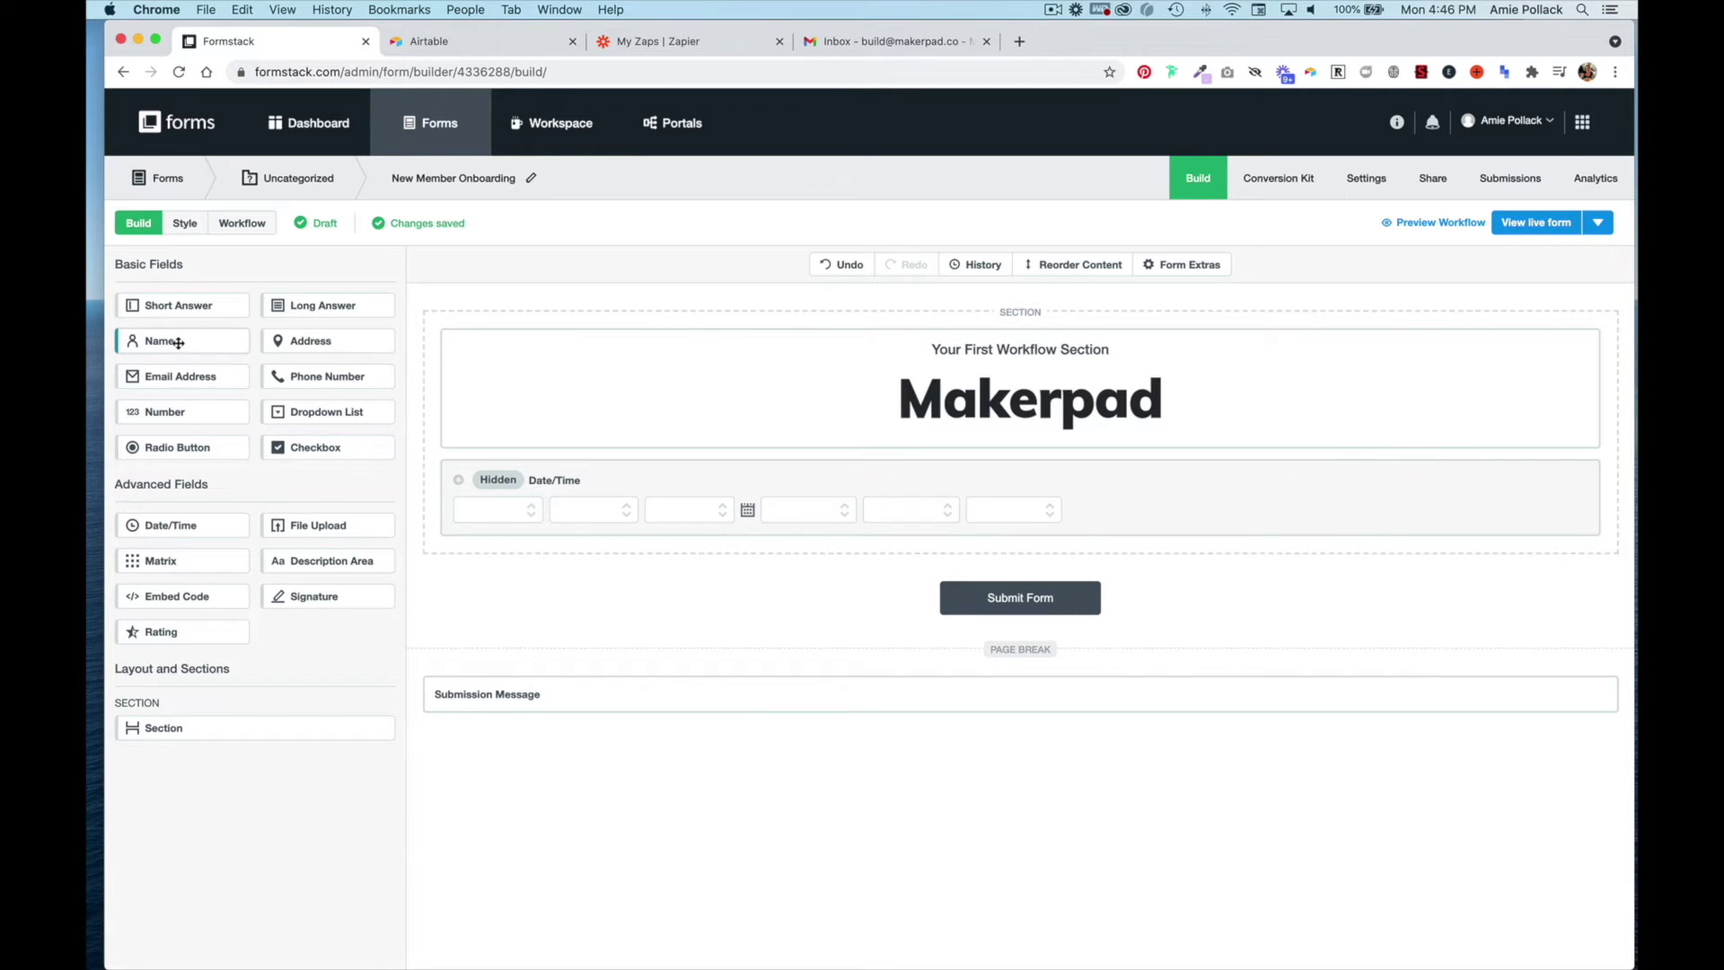
- Add Name, Email and a radio question labelled 'What is your experience with no-code?'
left_click_drag(178, 342, 525, 535)
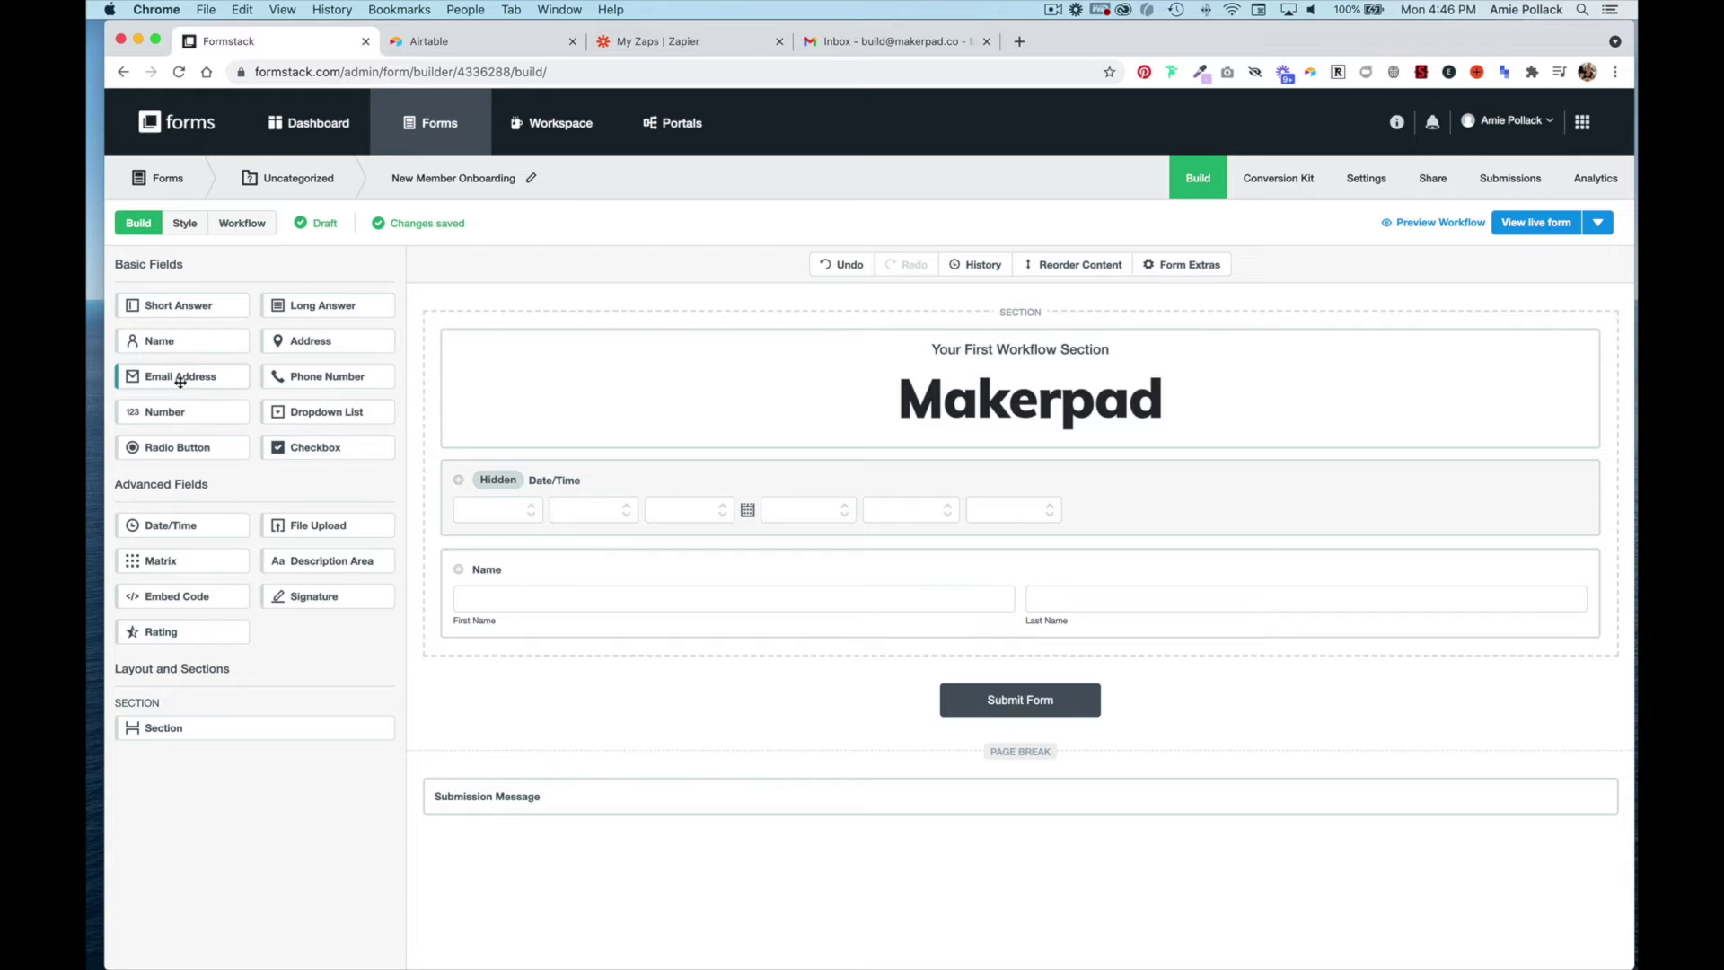
left_click_drag(180, 382, 498, 633)
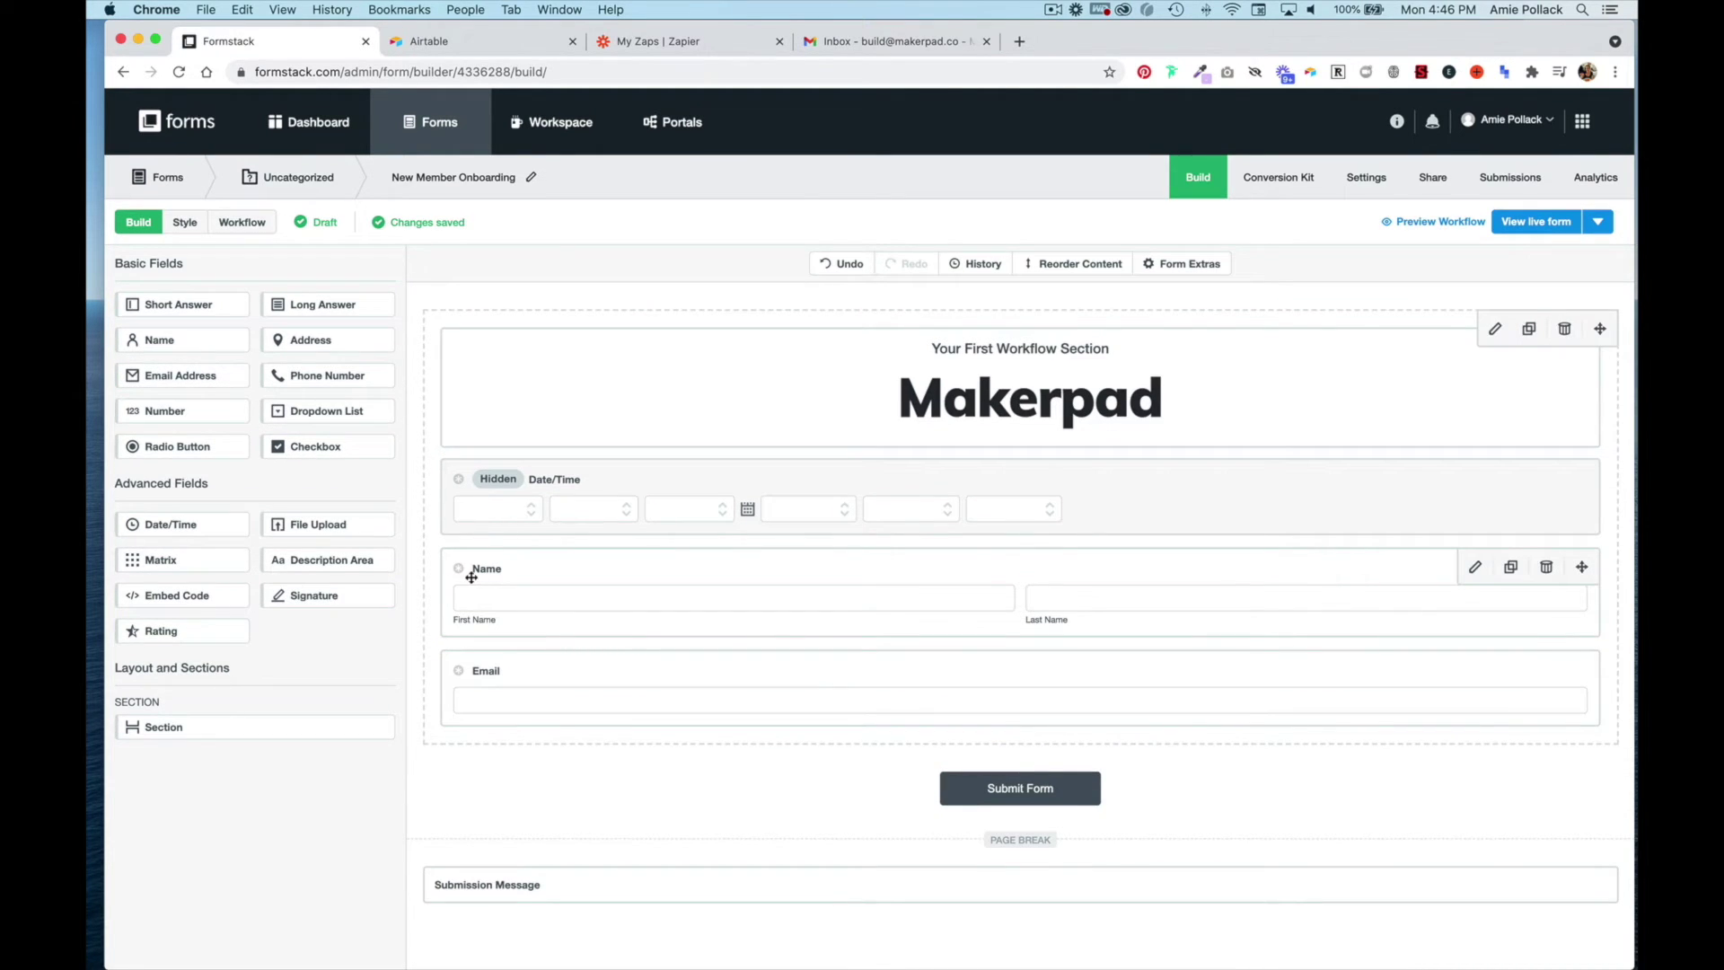
left_click_drag(200, 447, 542, 722)
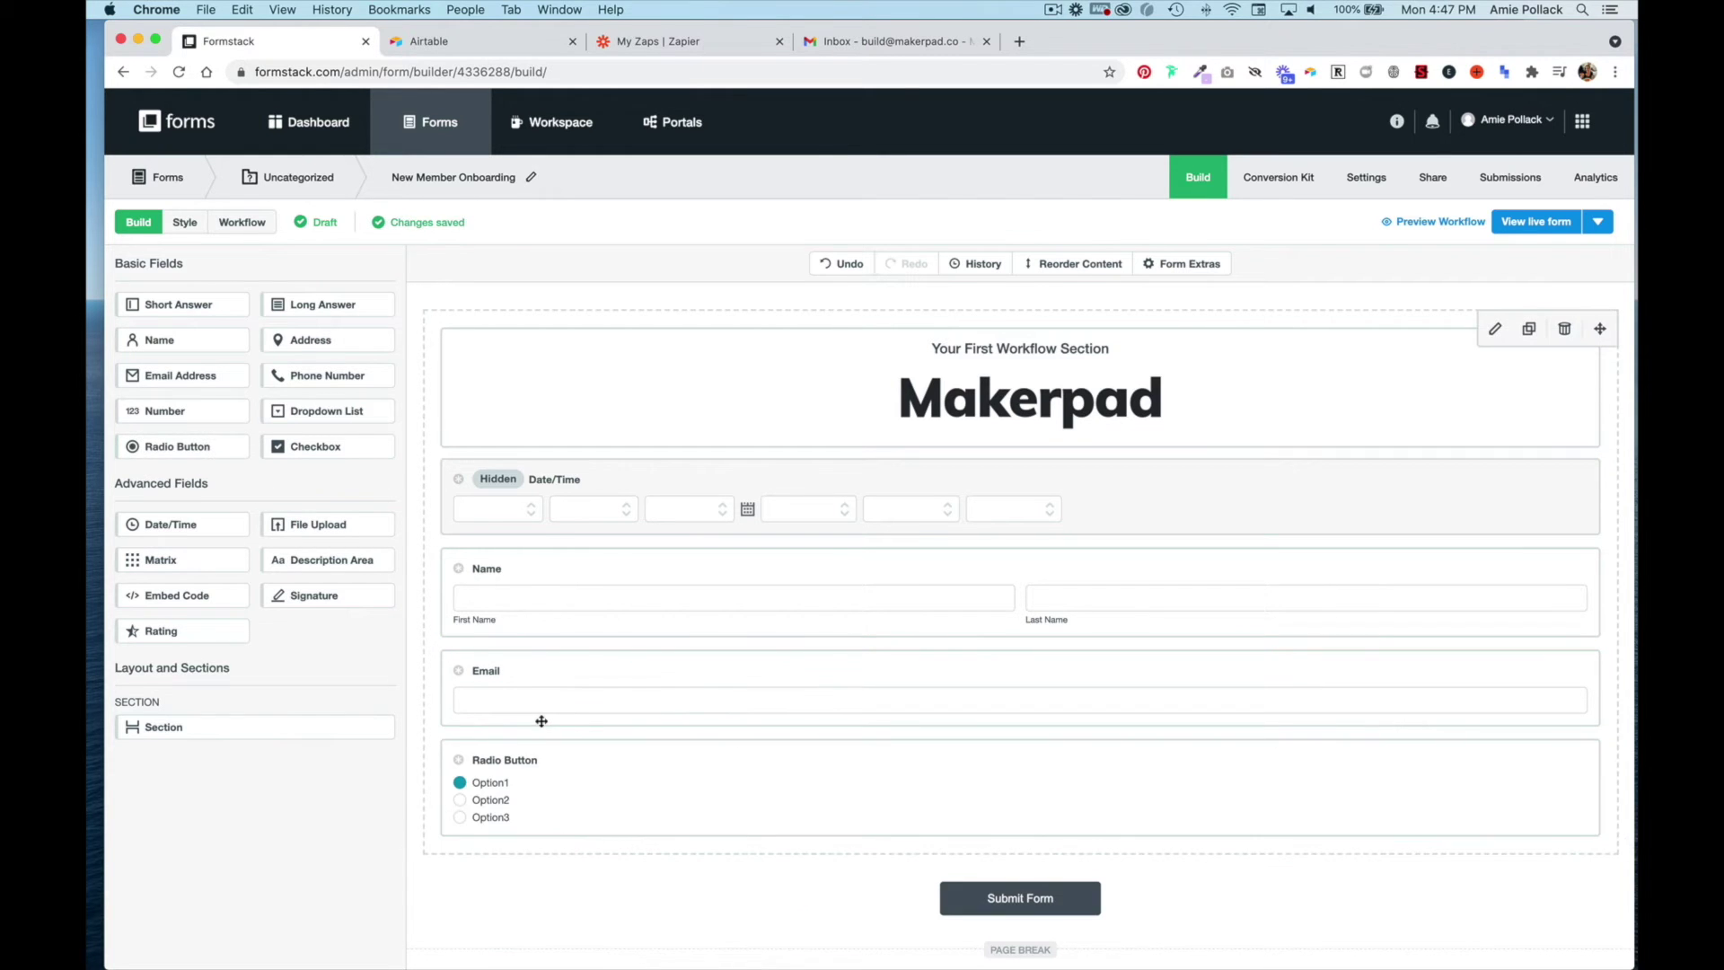
left_click(550, 774)
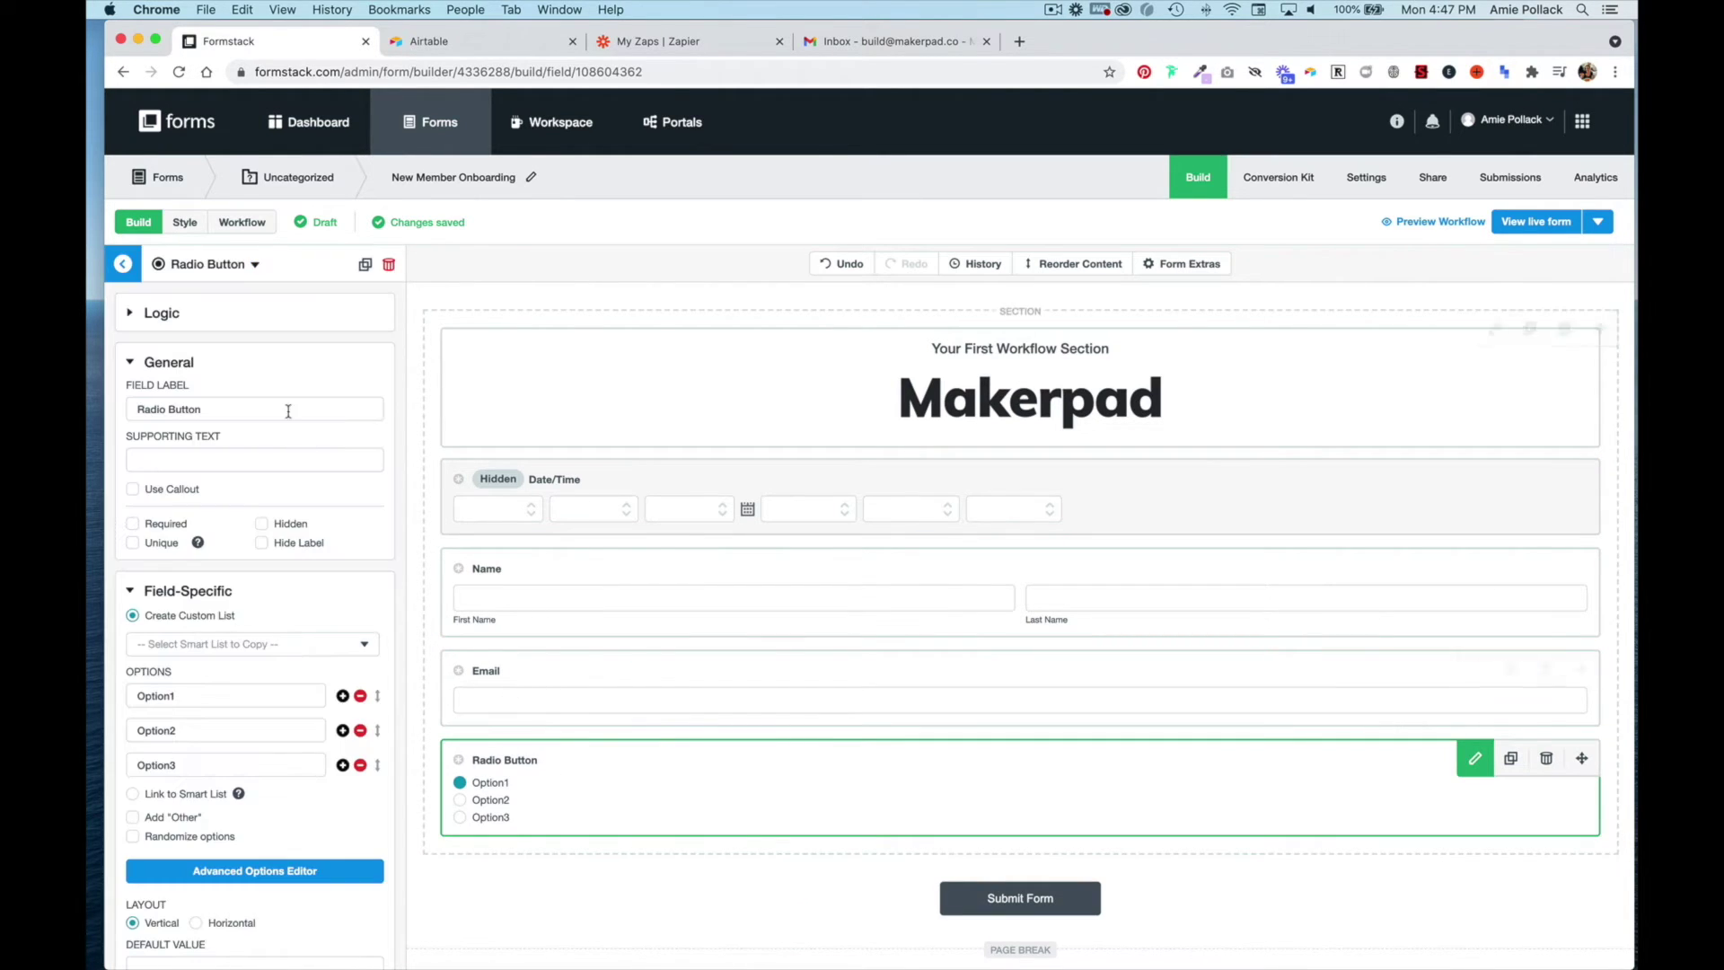
triple_click(258, 408)
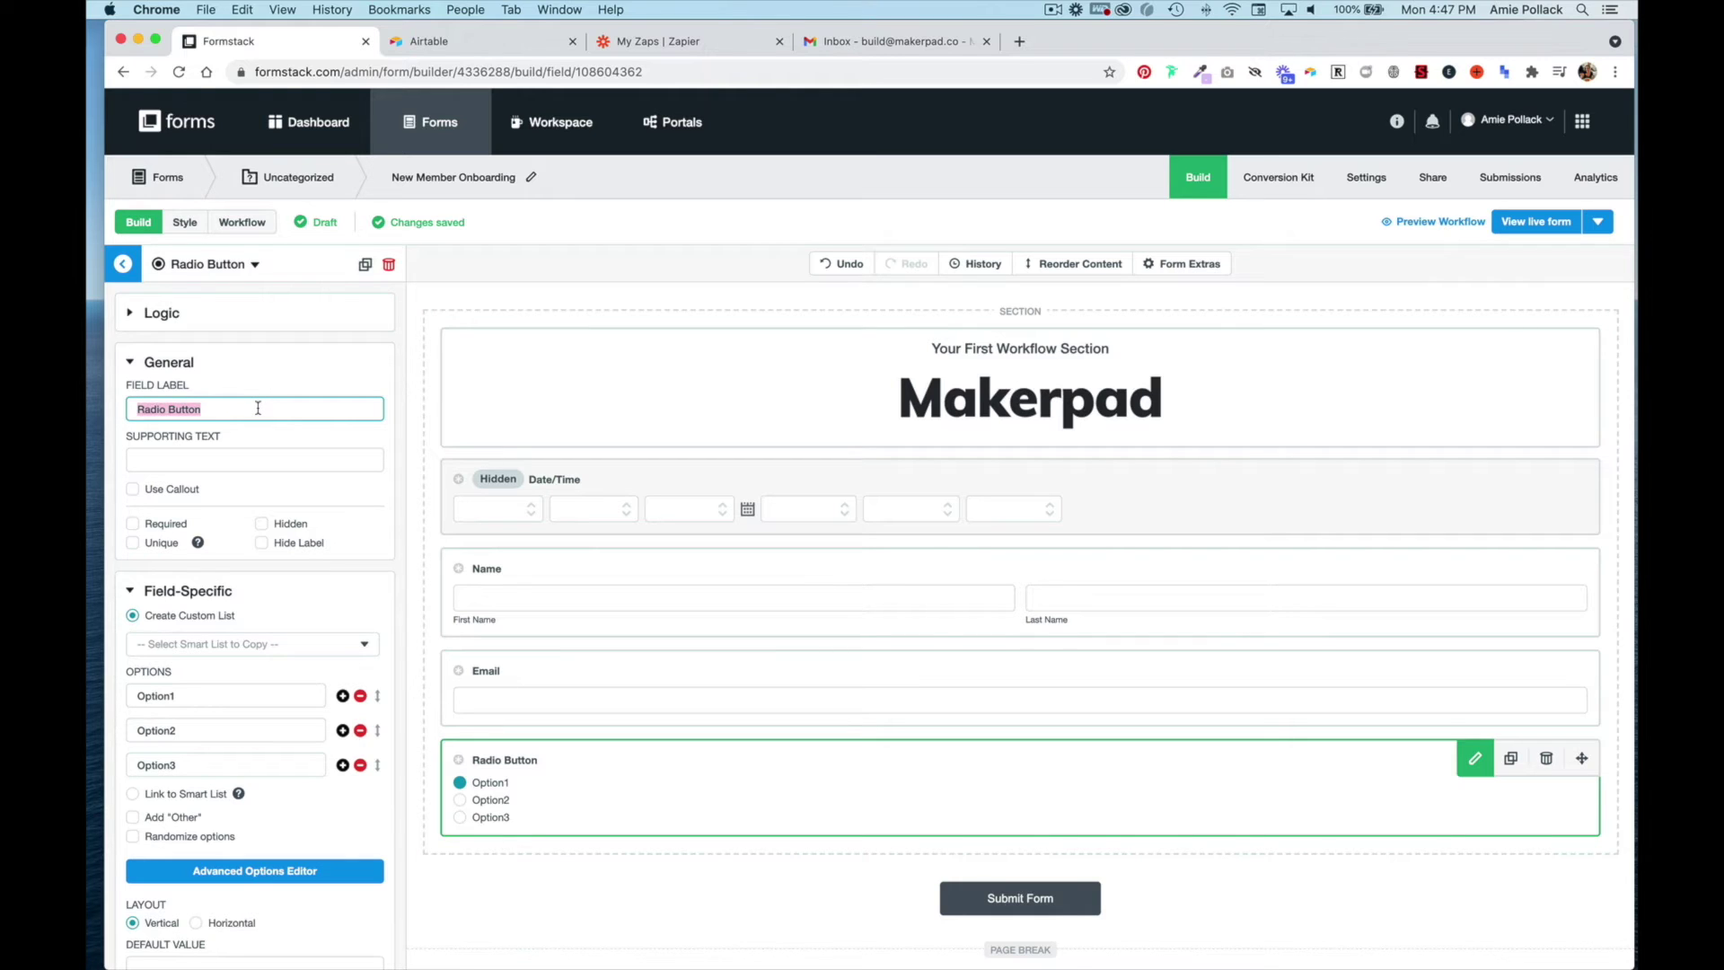
type("What is your experience")
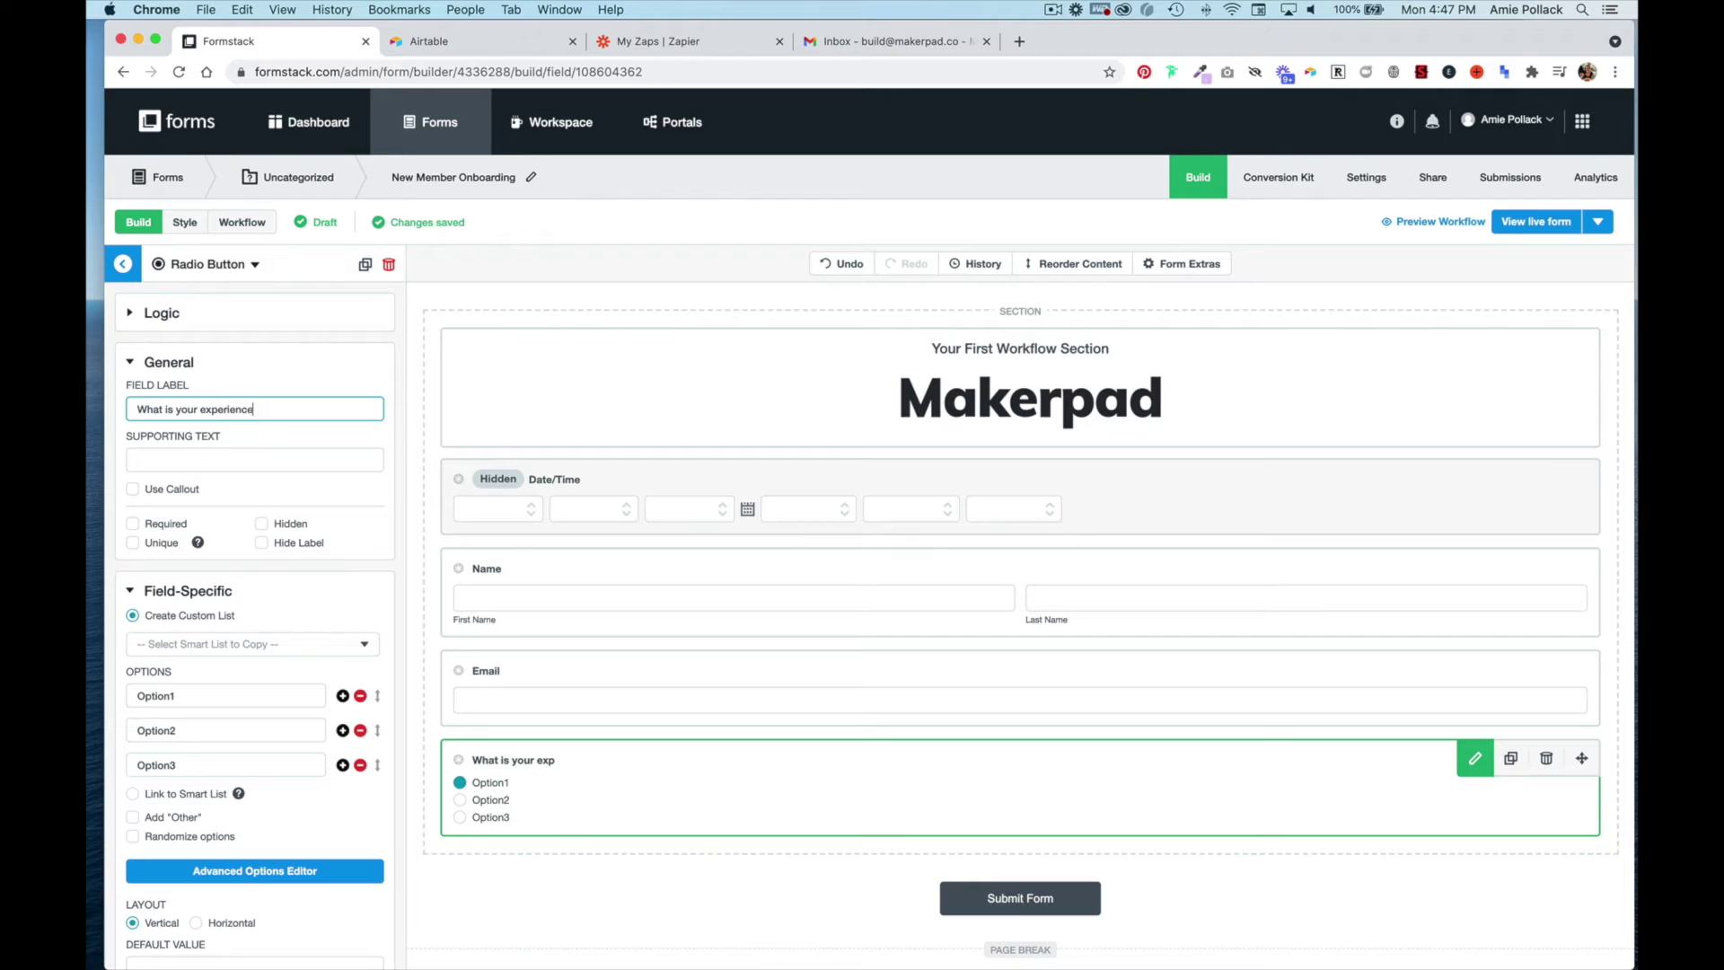
type(" with no-code?")
- Set the first two answers: 'I'm new and need help figuring out where to start' and 'I'm familiar with no-code but want to start building more'
double_click(208, 699)
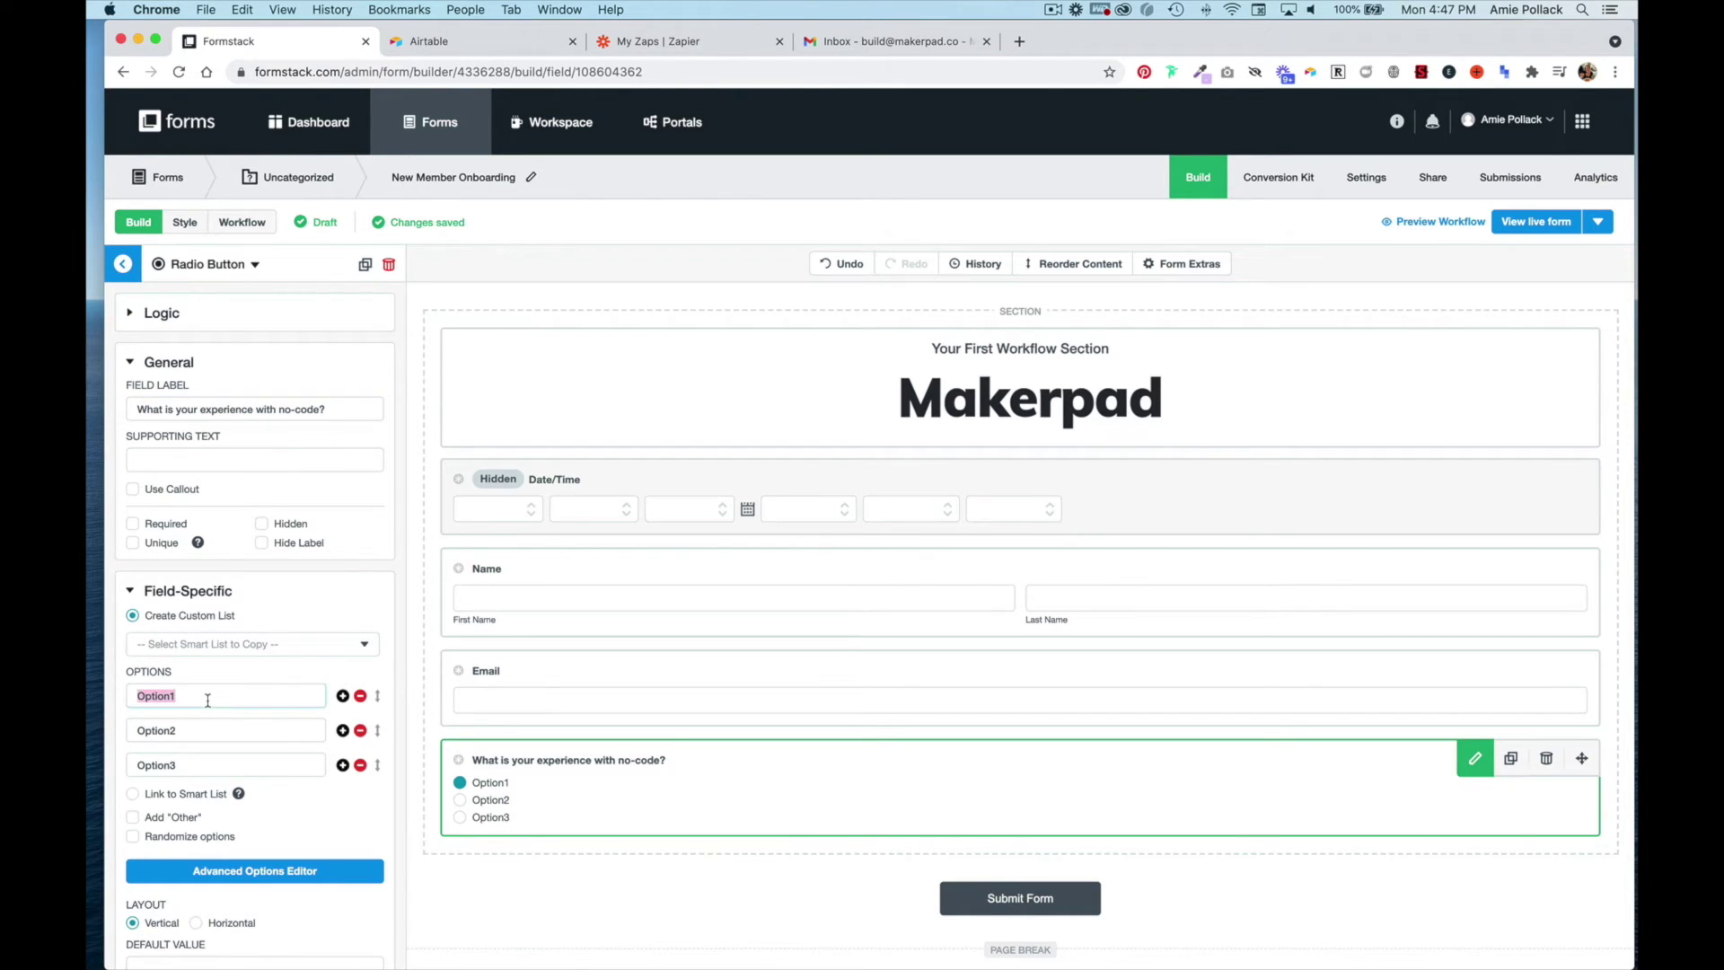
type("I'm new and")
type("need help figur")
type("ing out where to start")
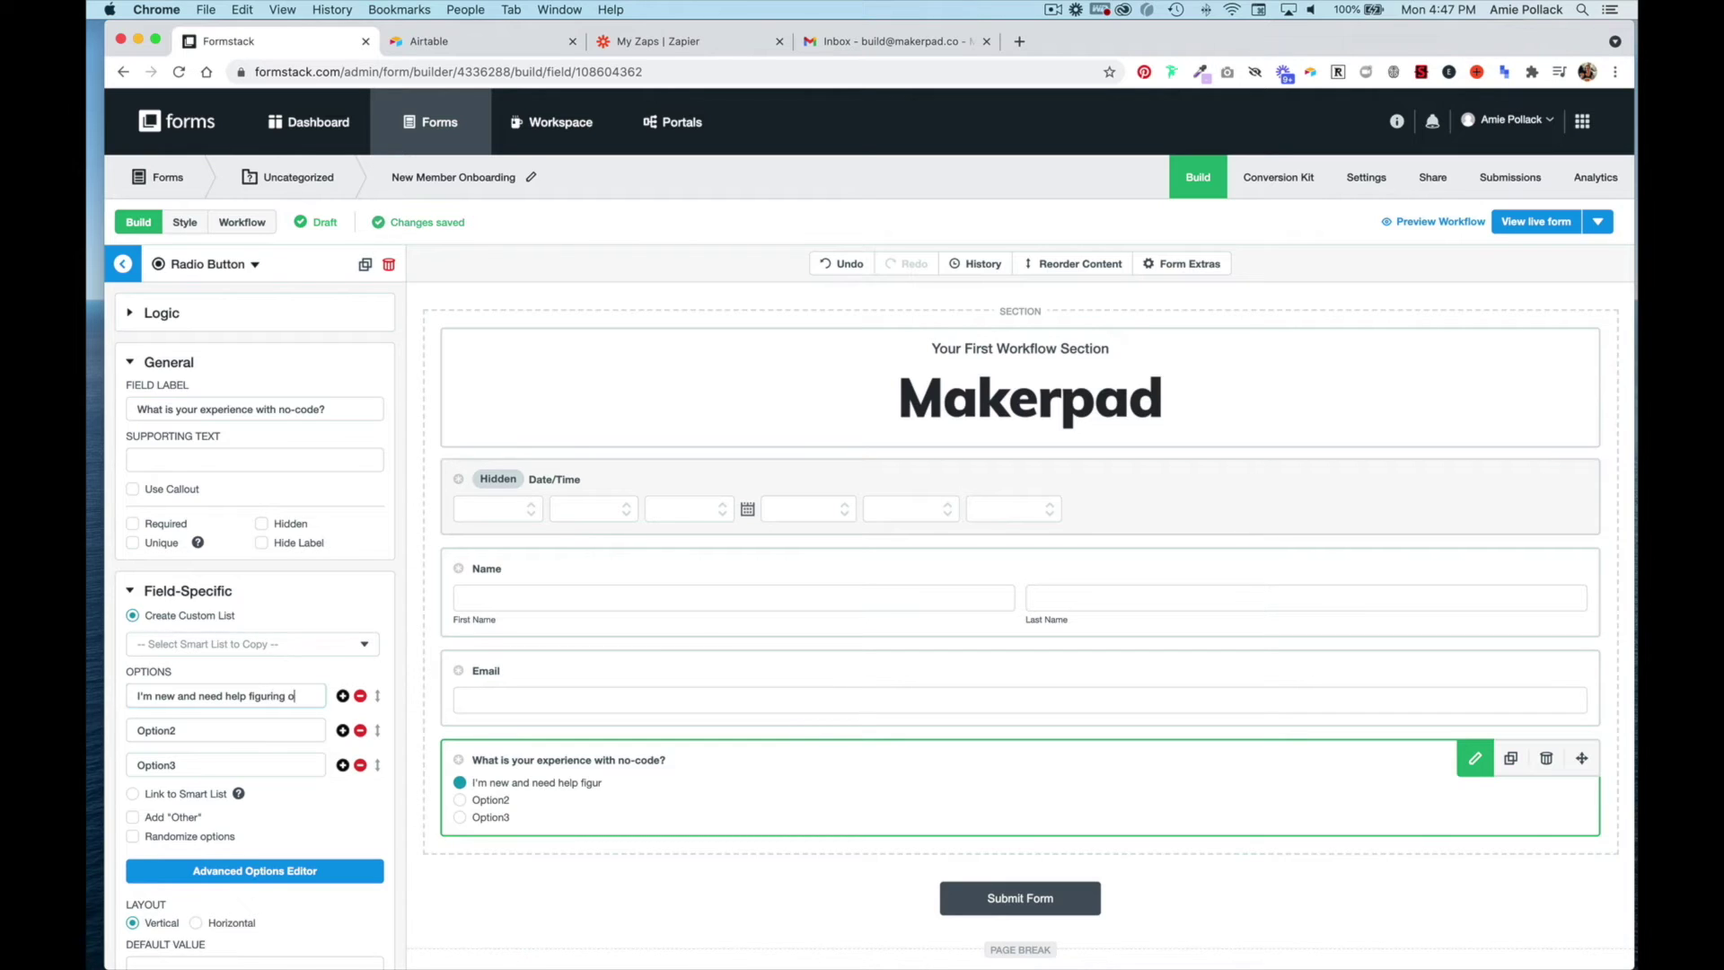
left_click(205, 735)
double_click(205, 735)
type("I")
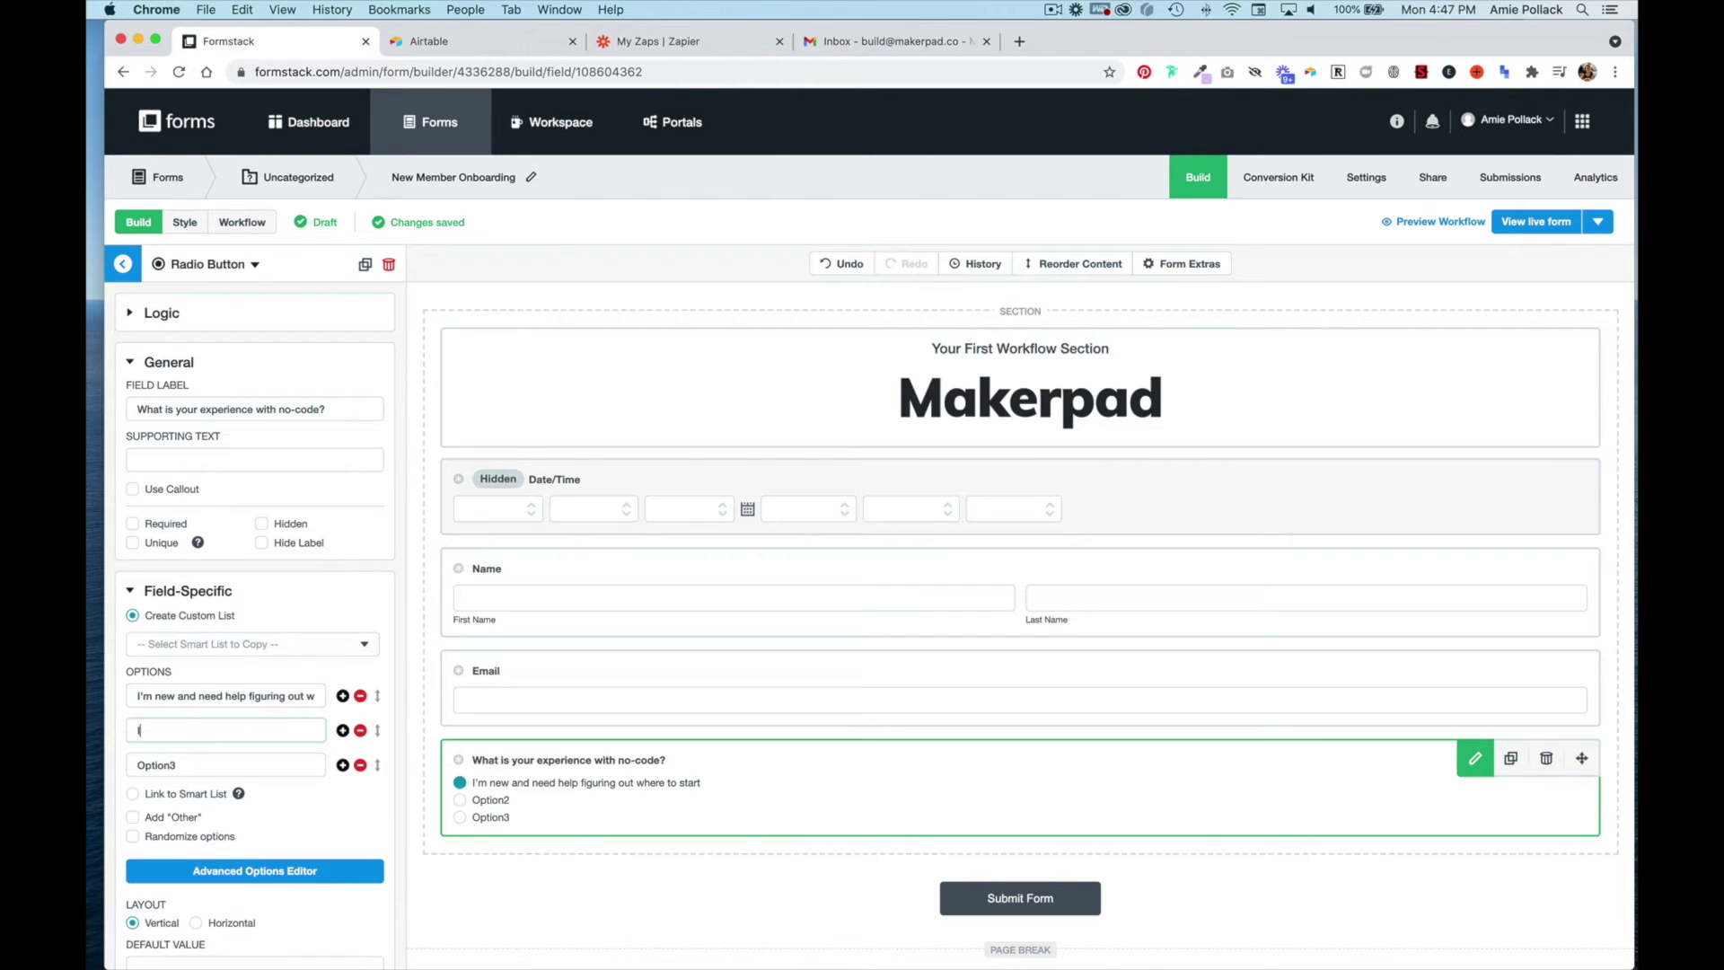
type("'m familiar with no-code")
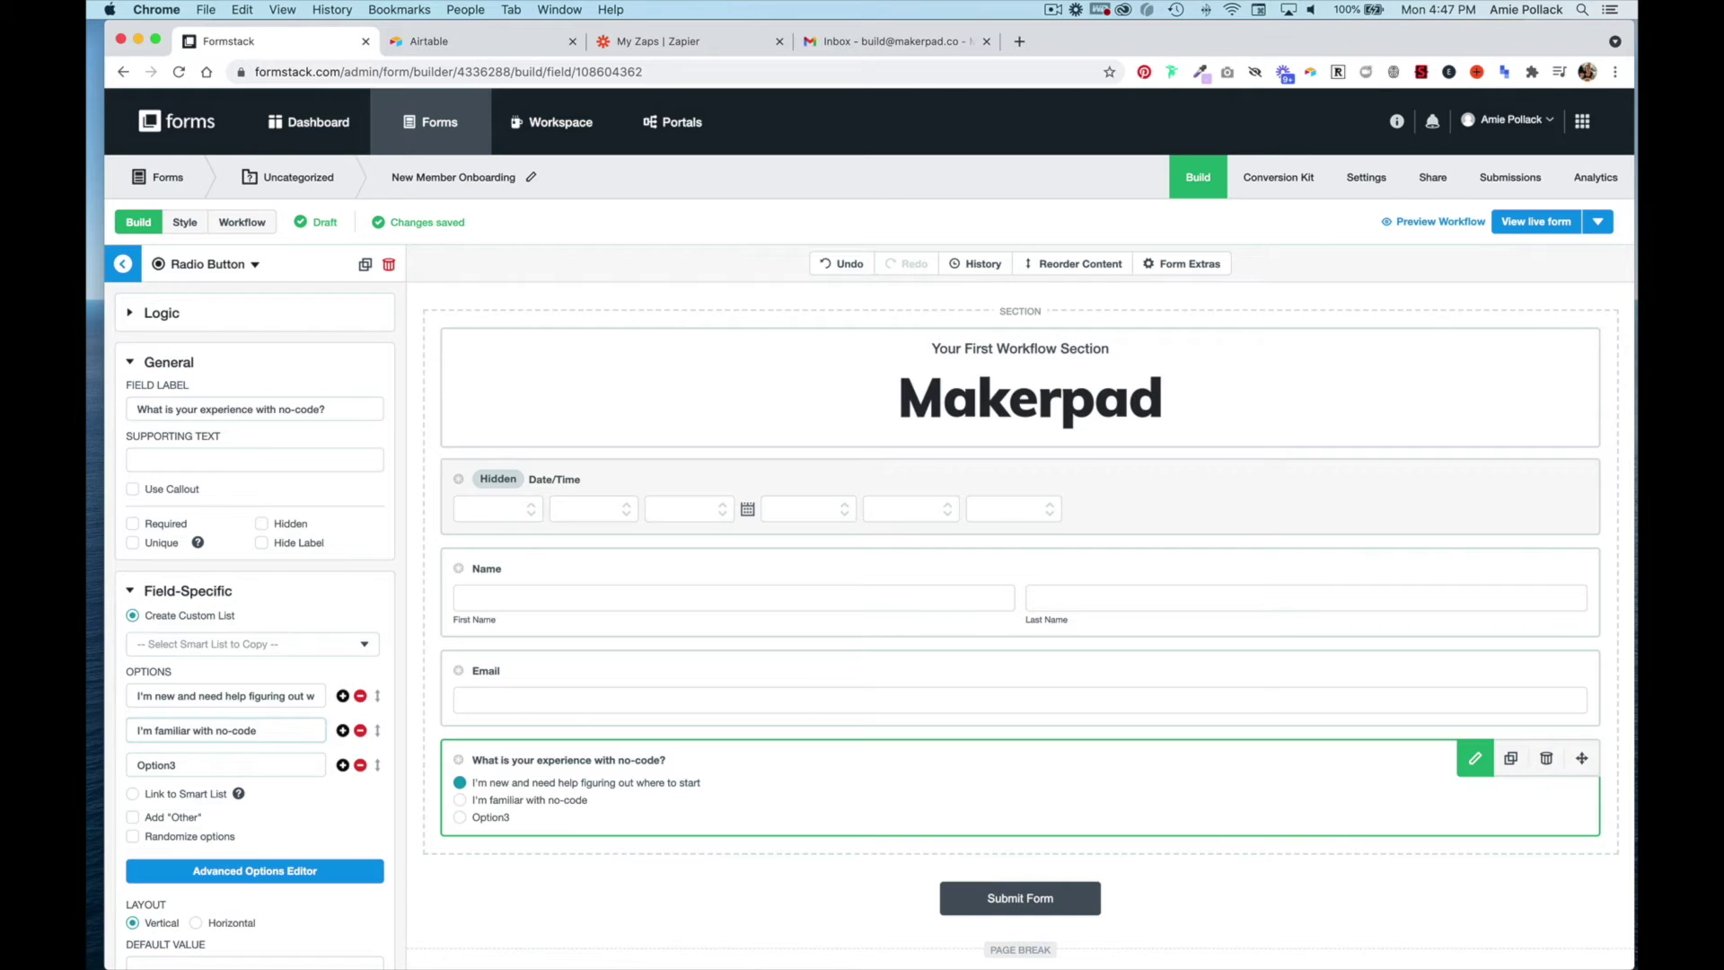
type(" but want to start b")
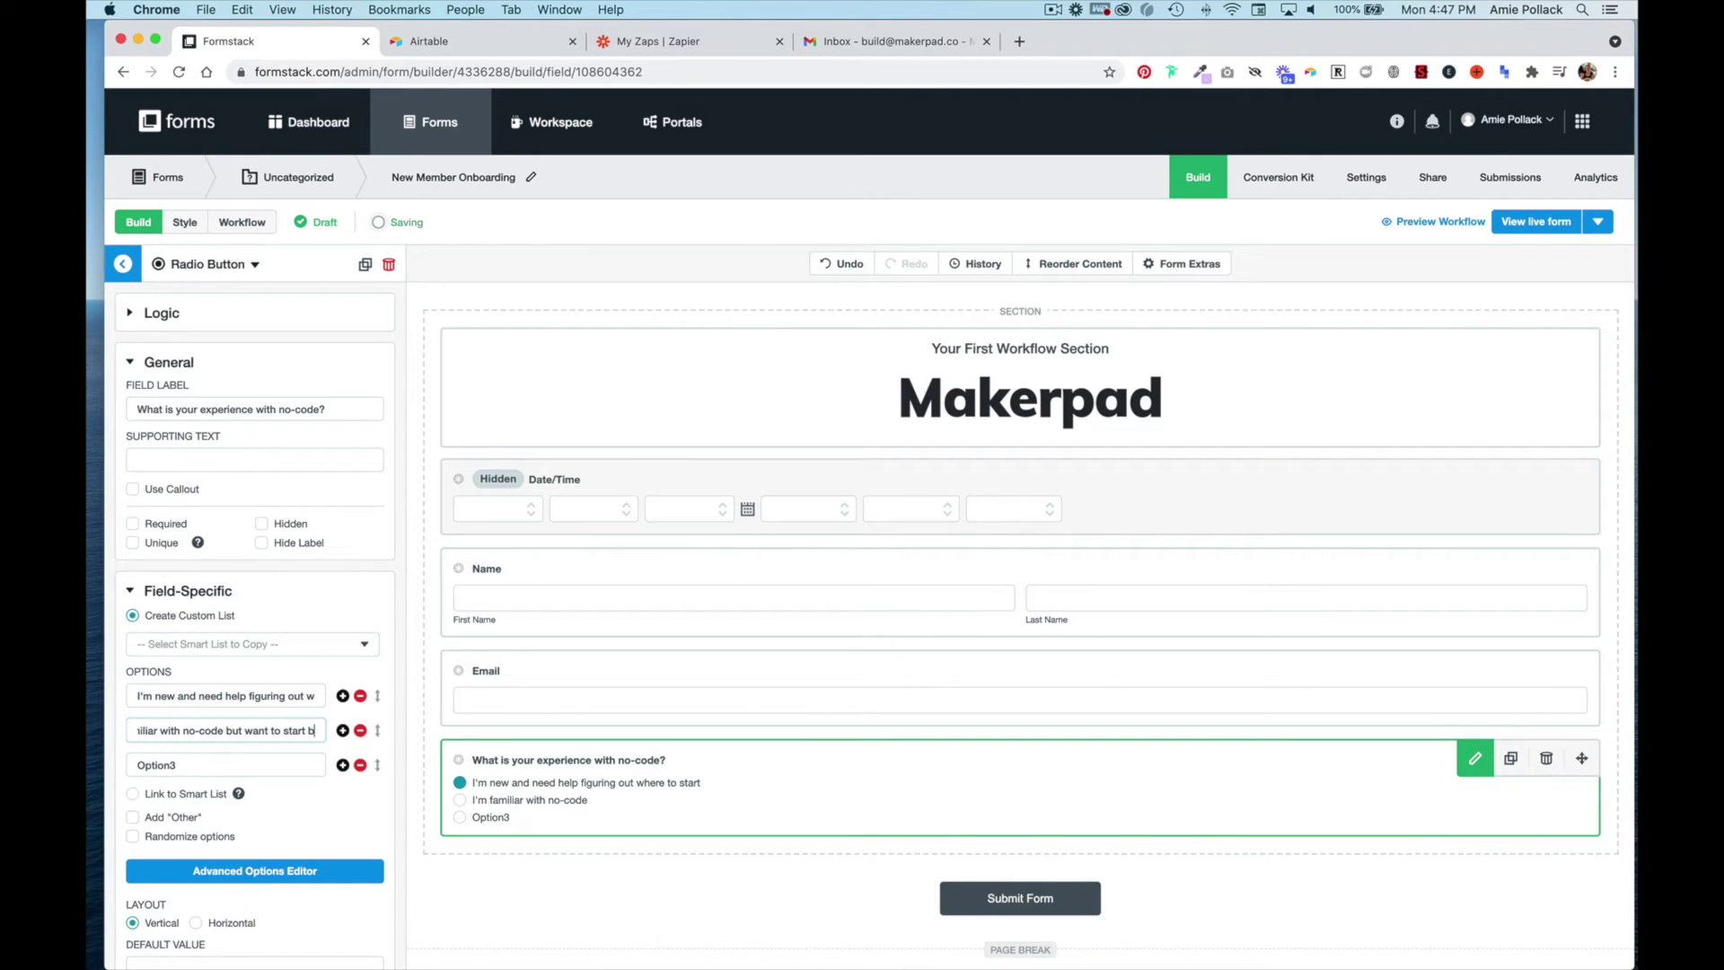
type("uilding more")
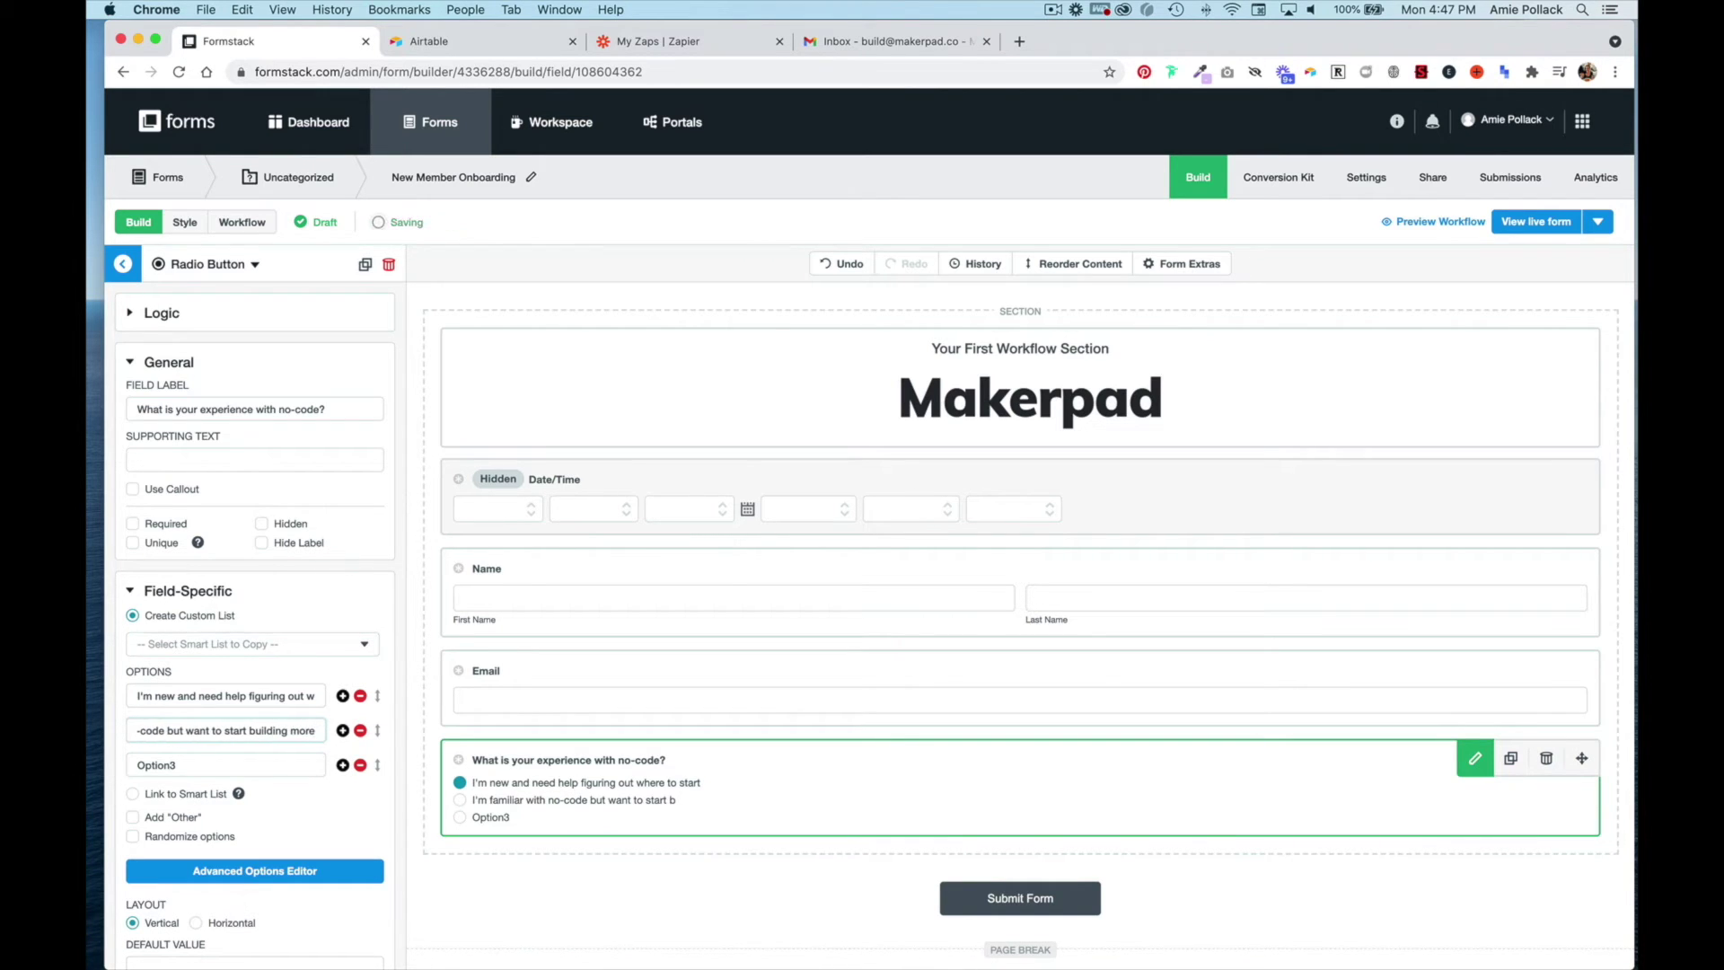
- Set the third answer to 'I've built a few things with no-code…'
left_click(190, 764)
double_click(190, 764)
key("BackSpace")
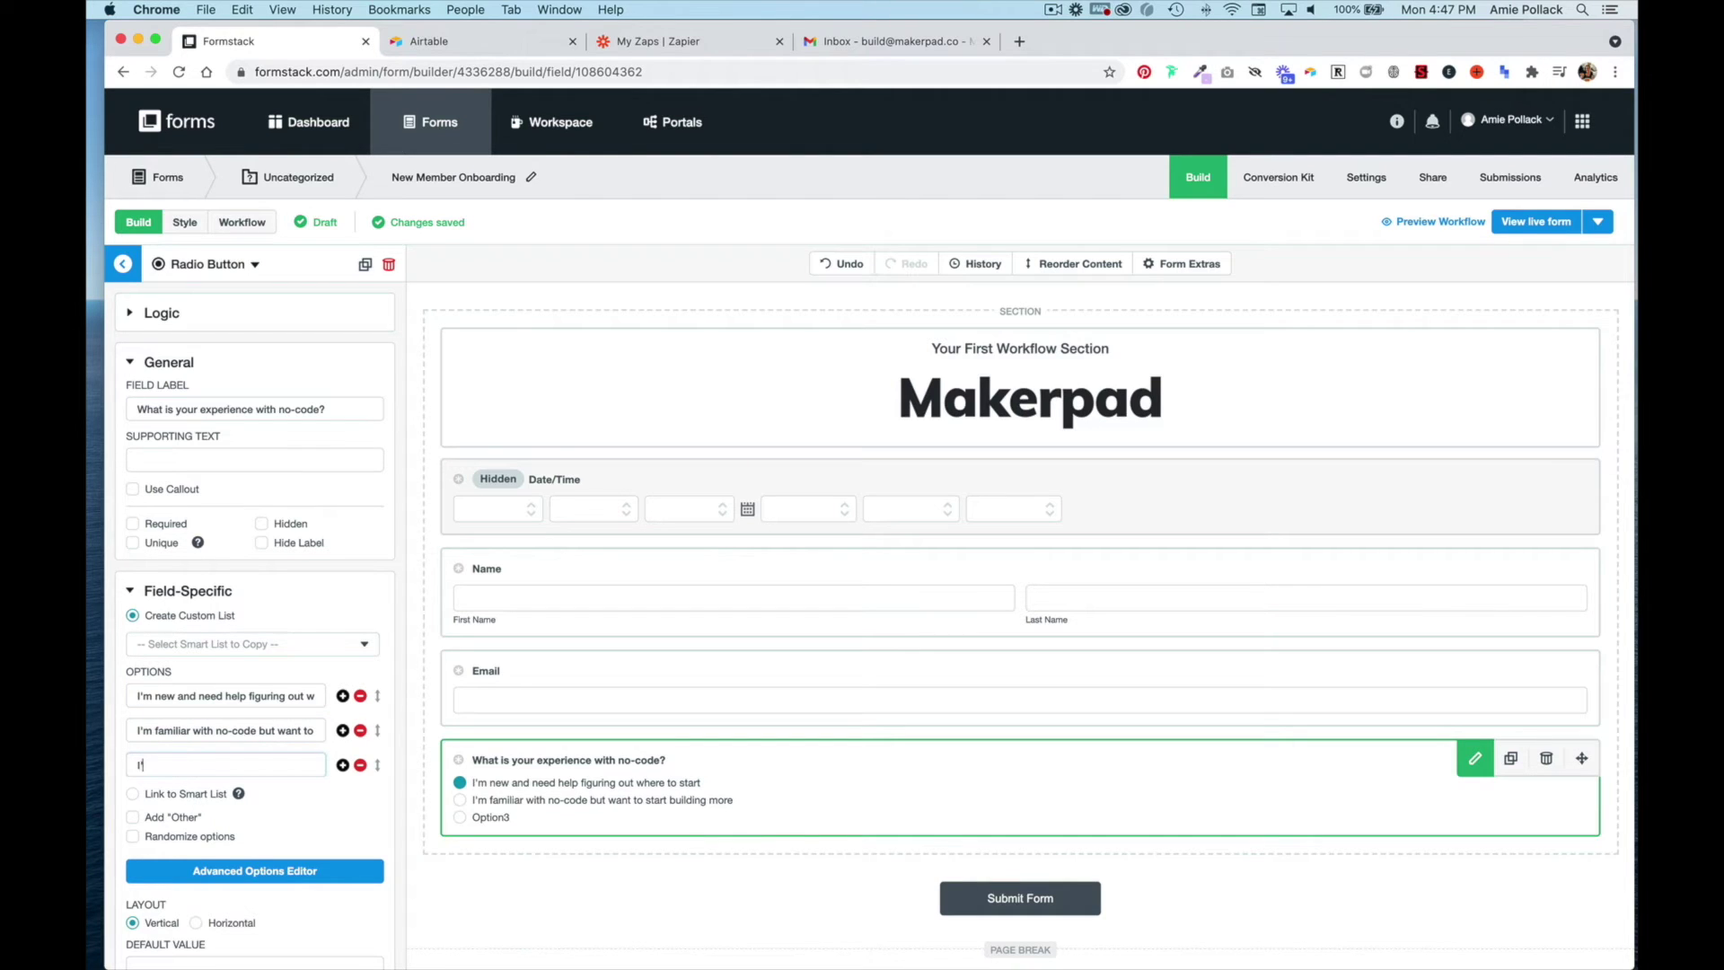
type("I've built a few things with no-code and looking to level")
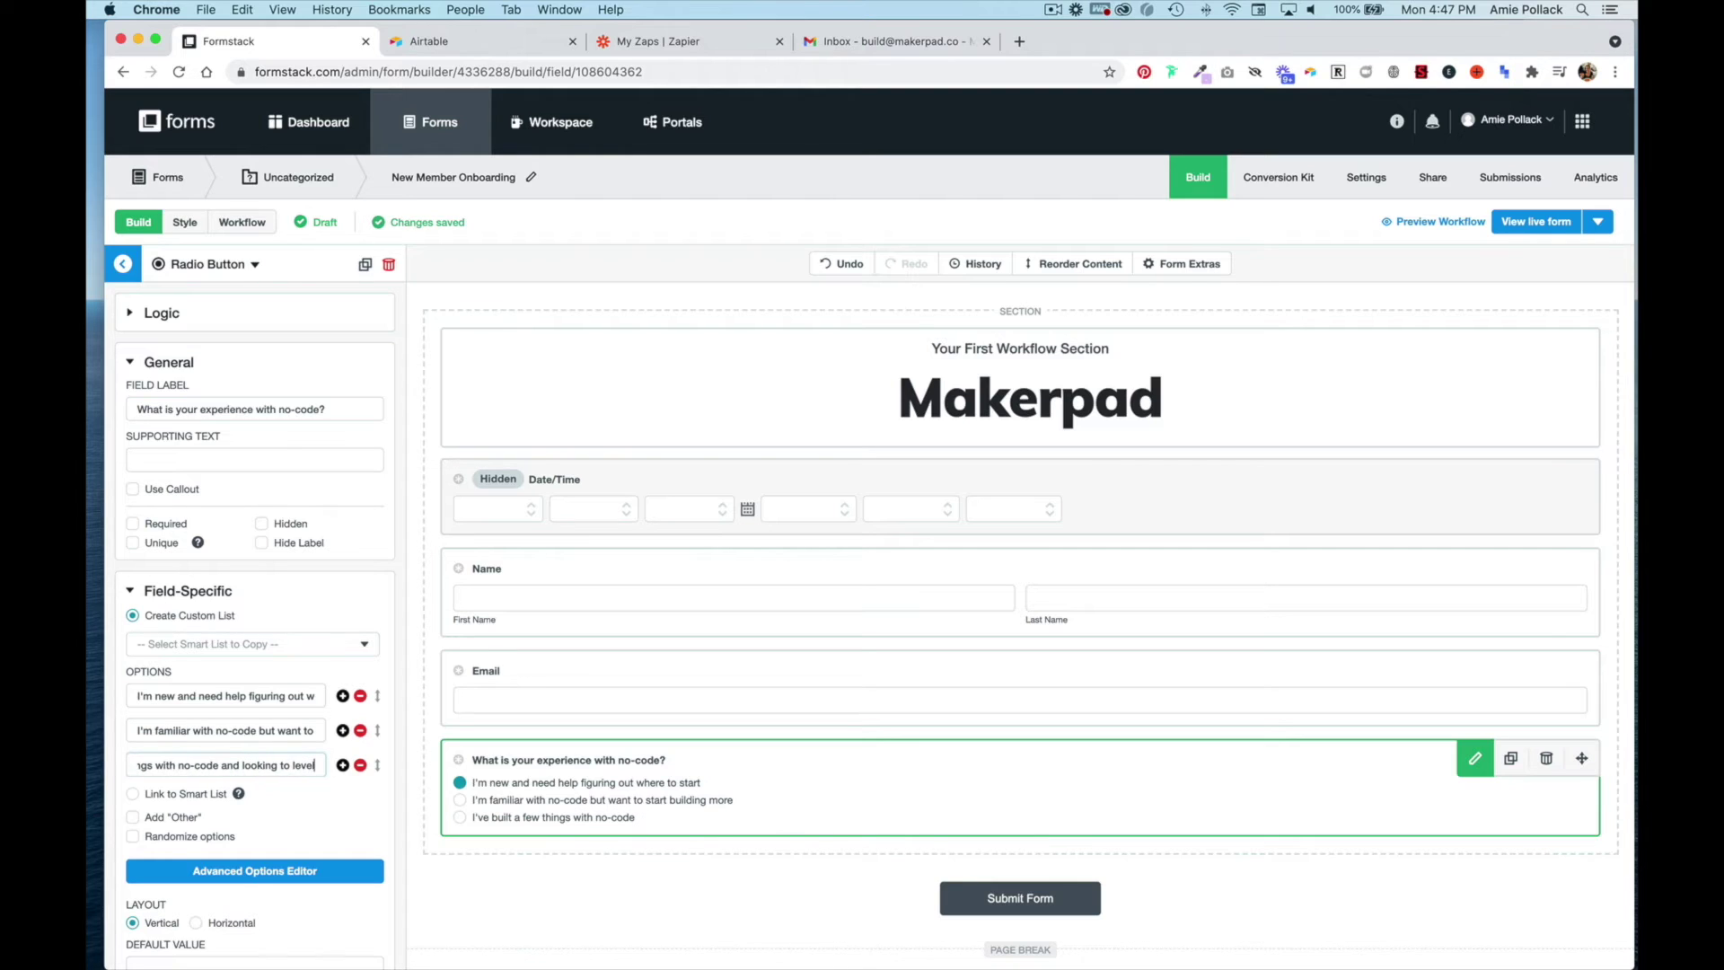
type("-up")
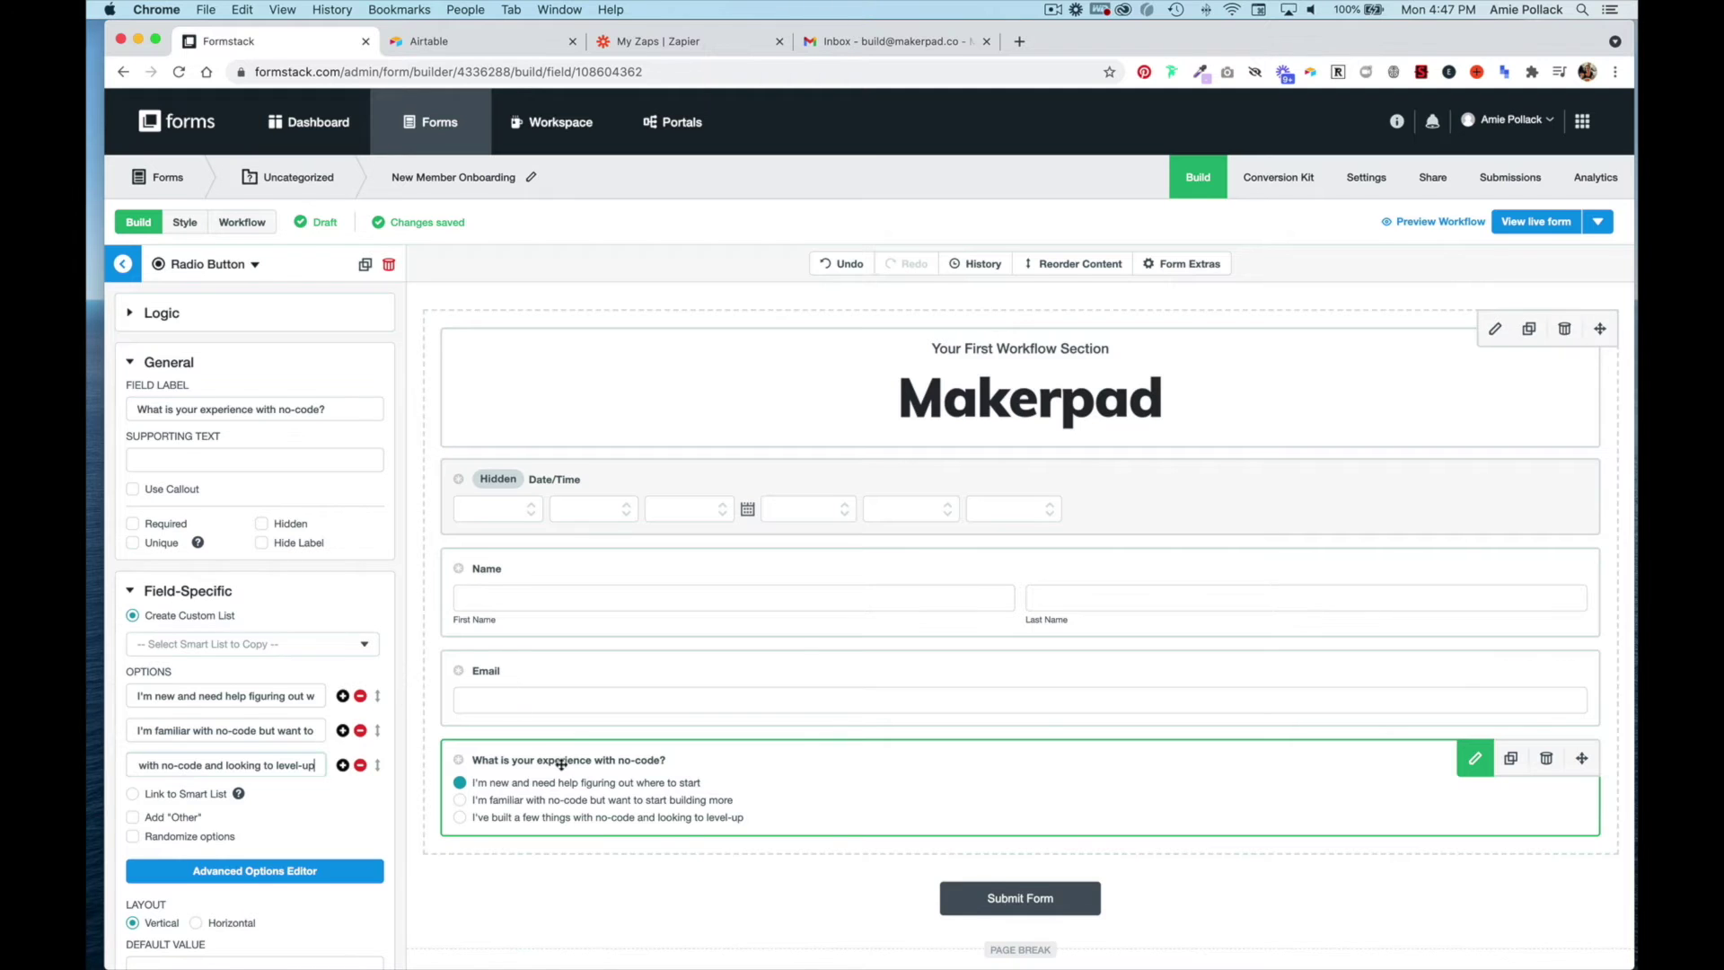
scroll(558, 758, "down", 1)
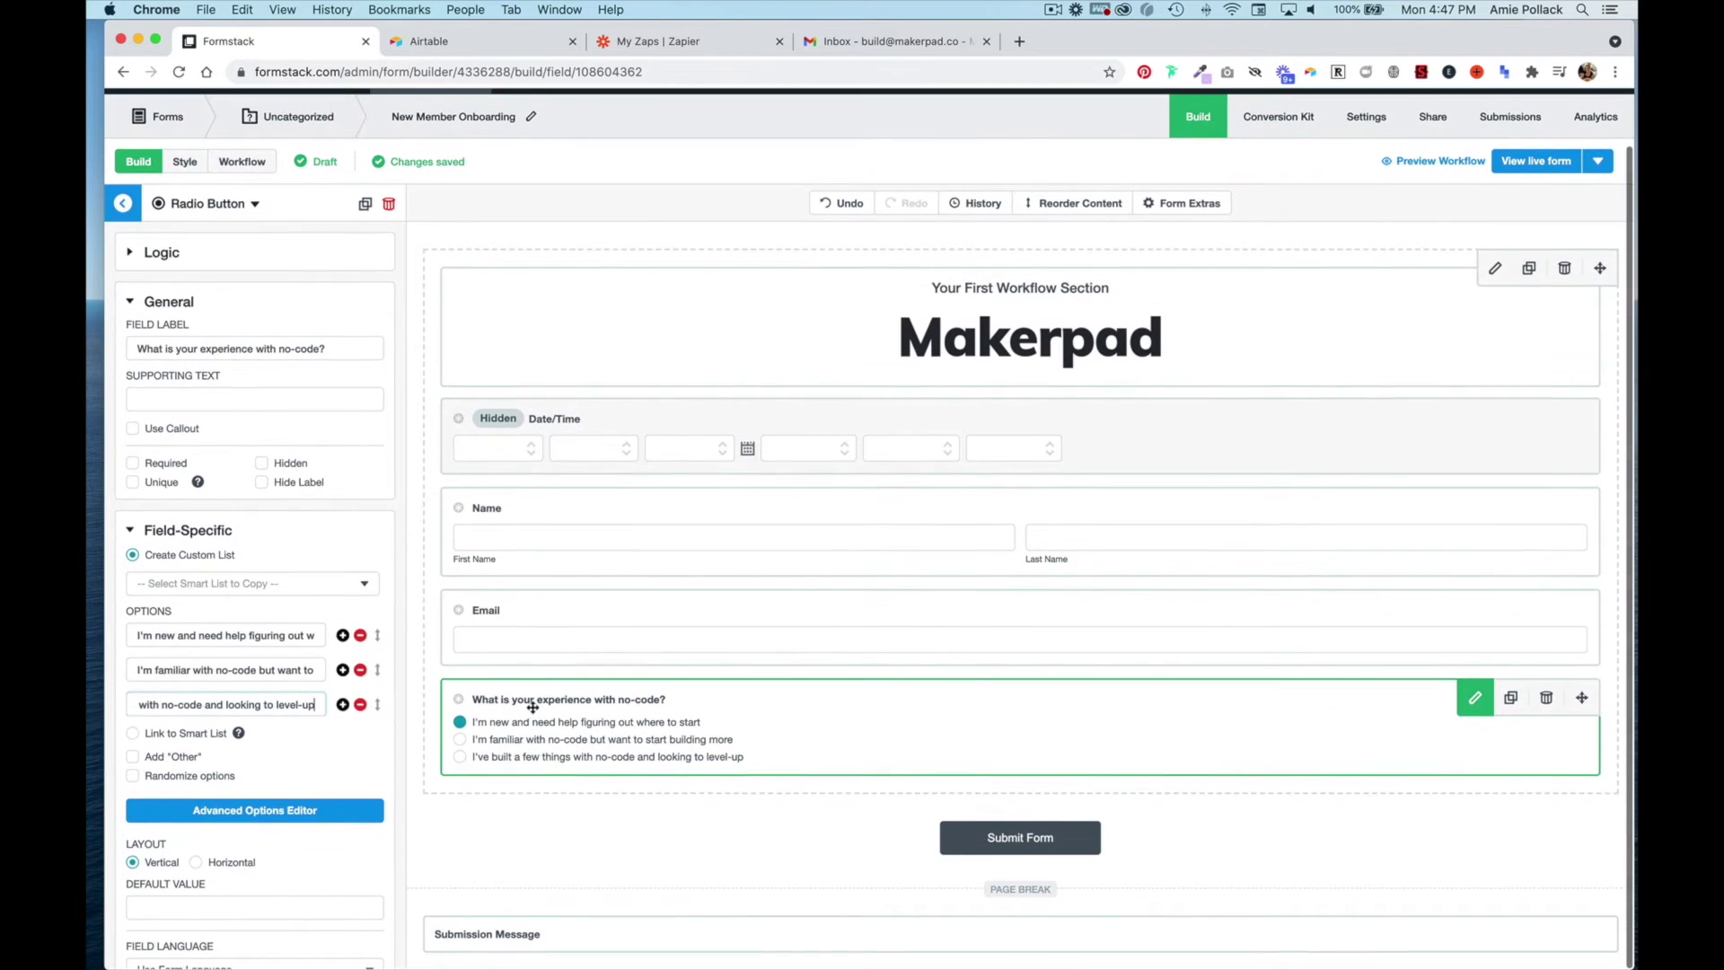
left_click(123, 203)
- Add a Long Answer field labelled 'Great! What are you hoping to accomplish with no-code?'
left_click_drag(319, 241, 551, 796)
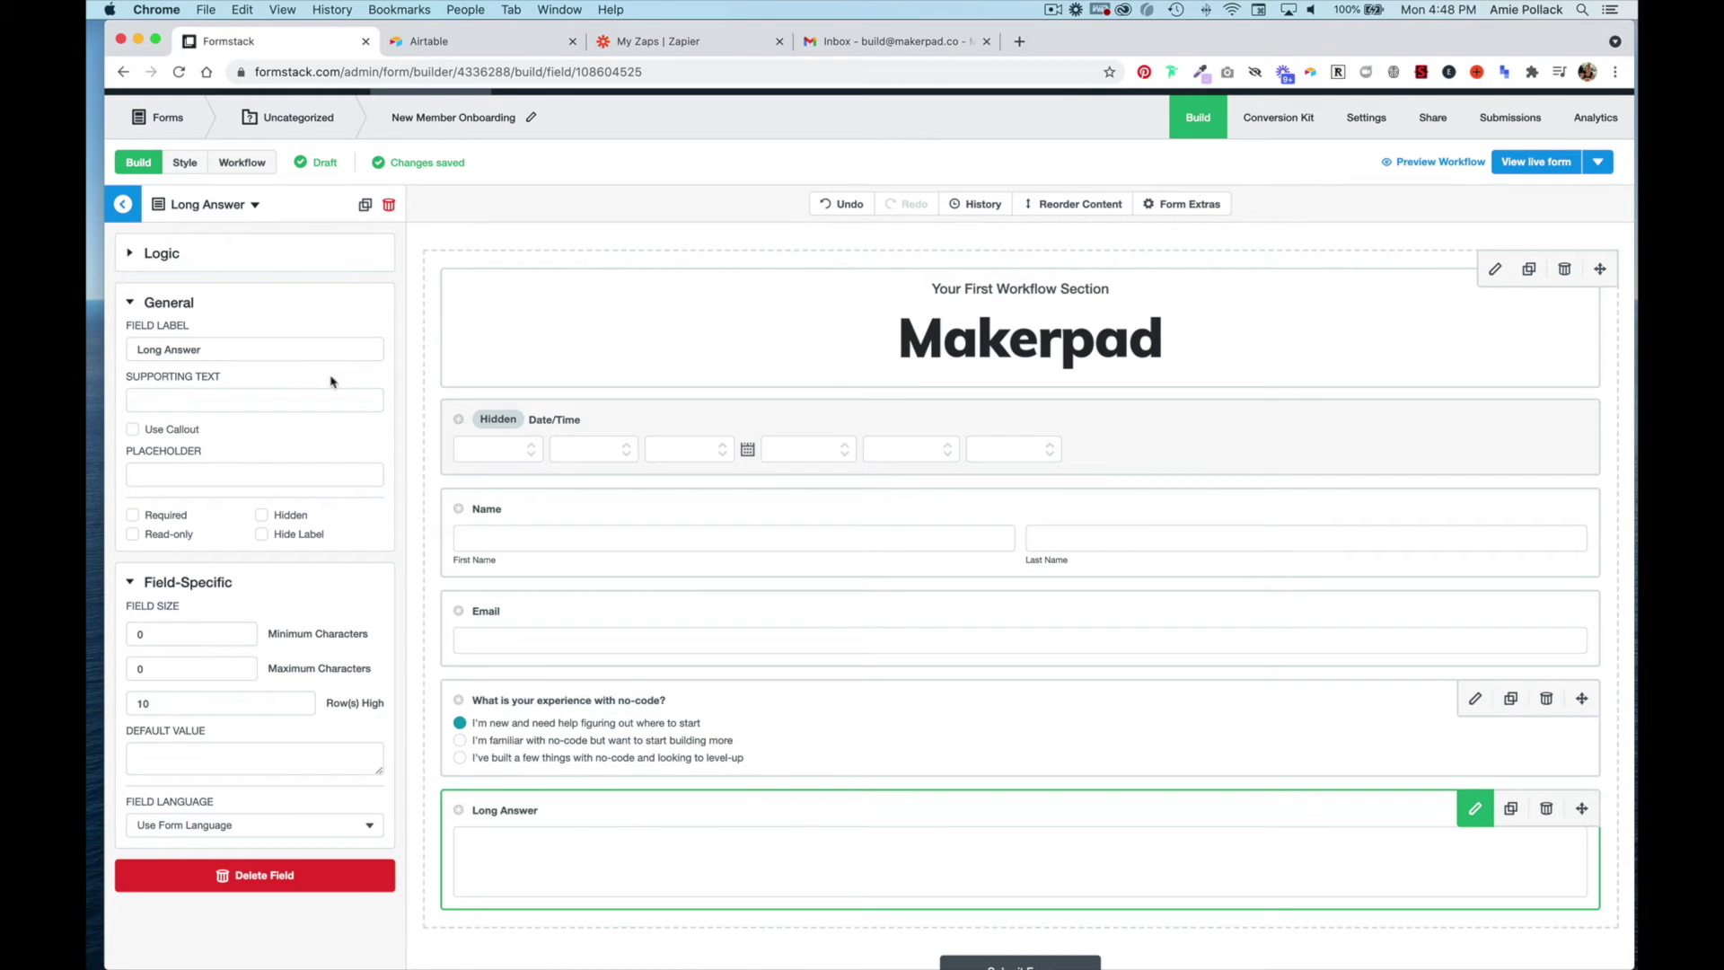
triple_click(219, 348)
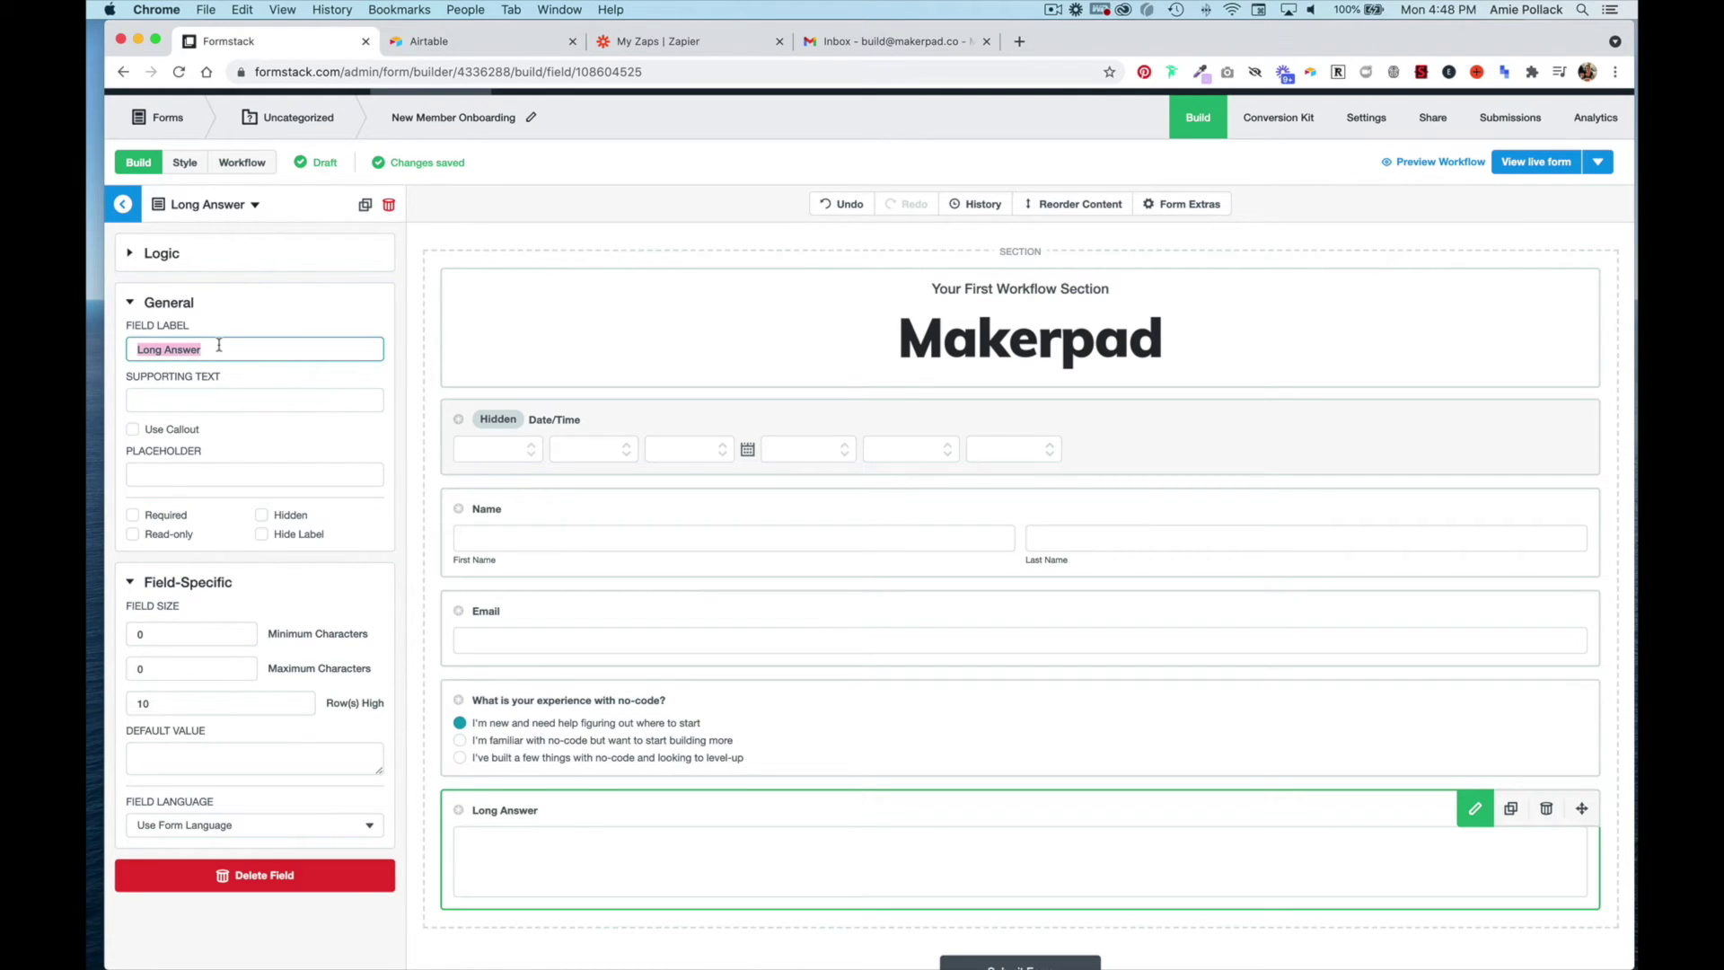
type("Great! What are you hopi")
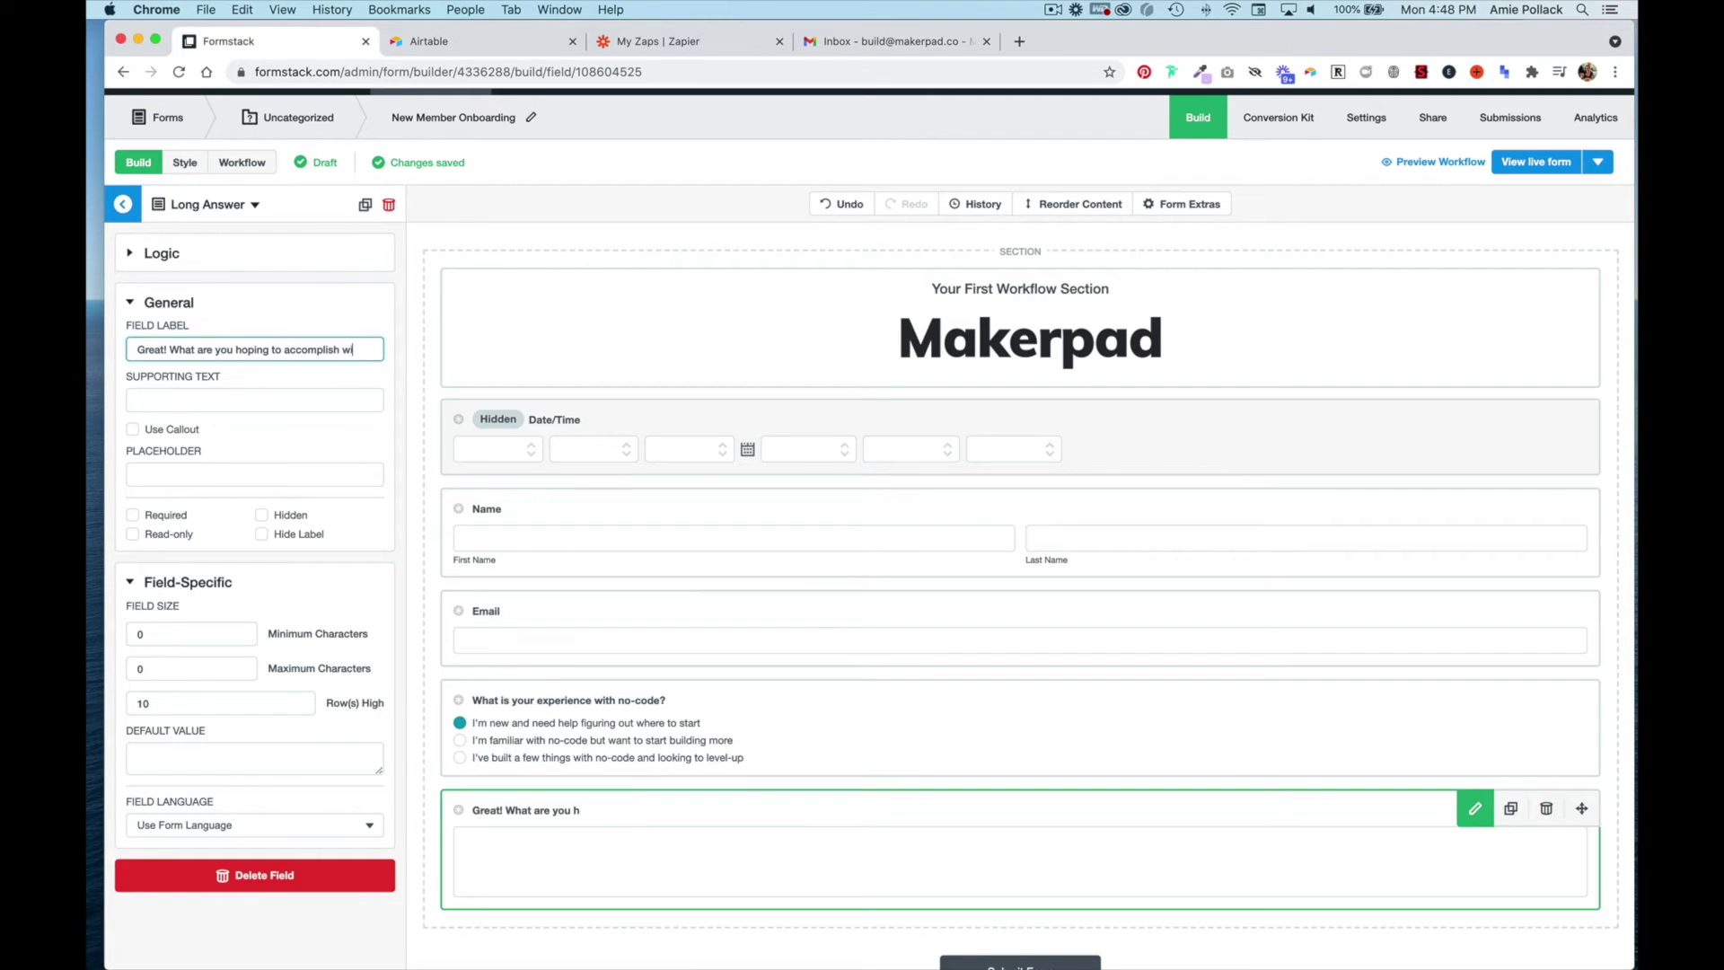
type("ng to accomplish with no-code?")
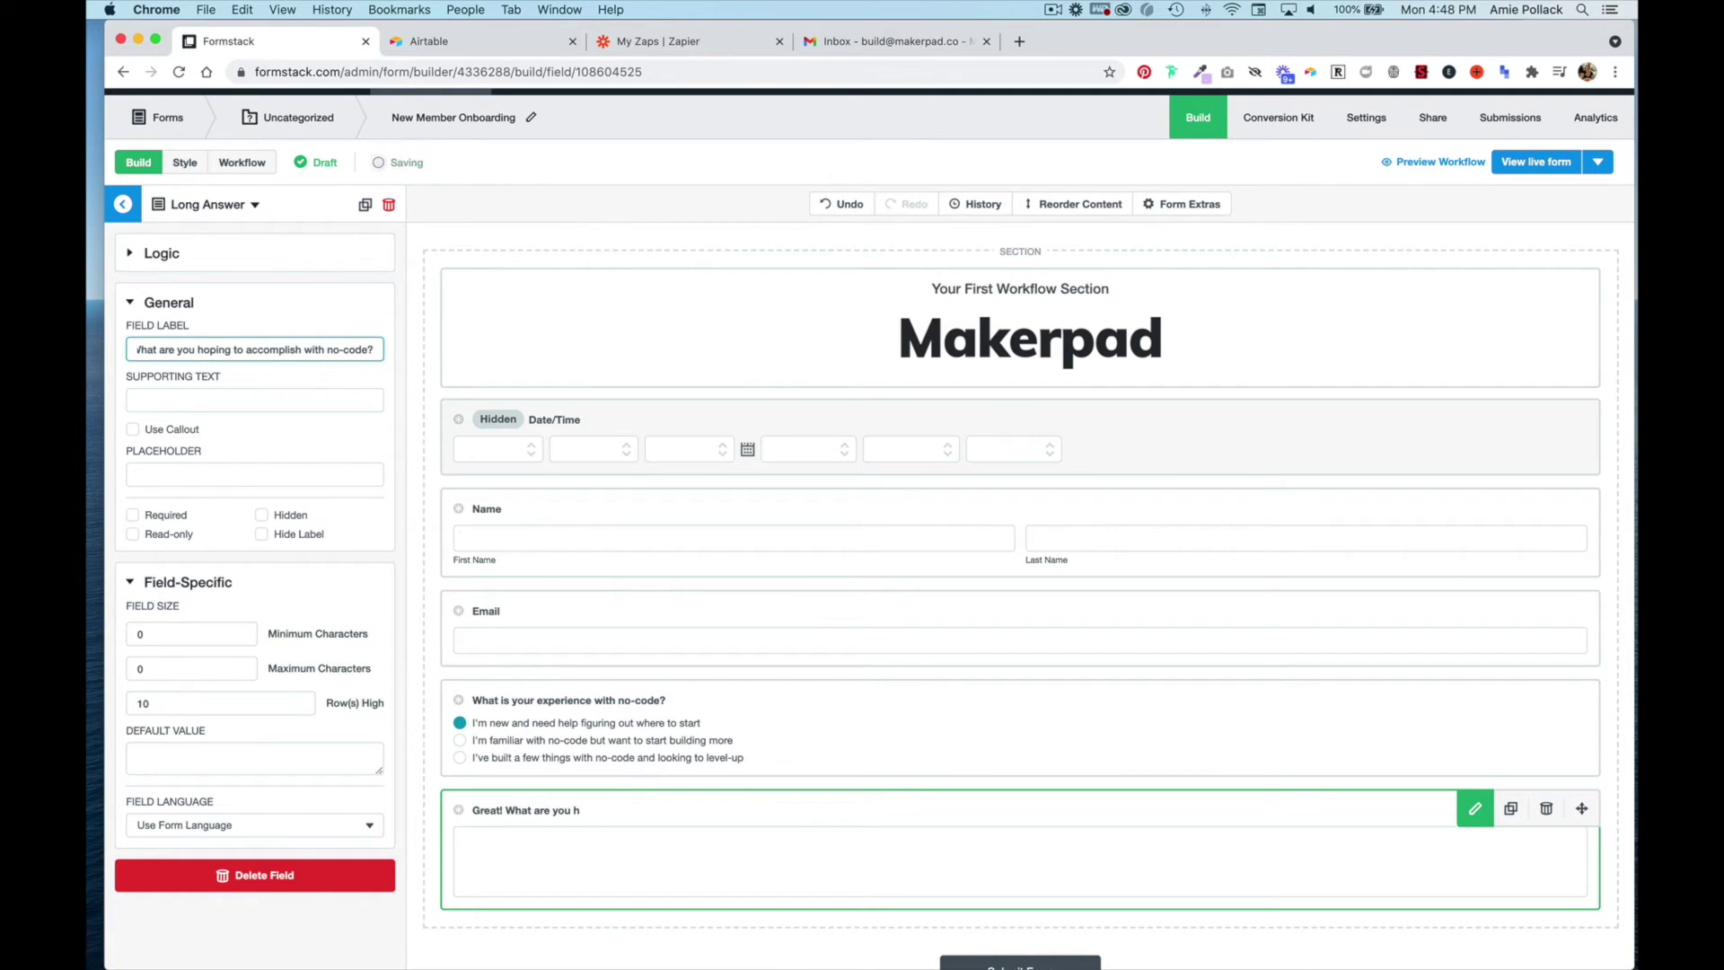
- Add a logic rule to show it only when the experience answer is 'I'm new and need help…'
left_click(166, 255)
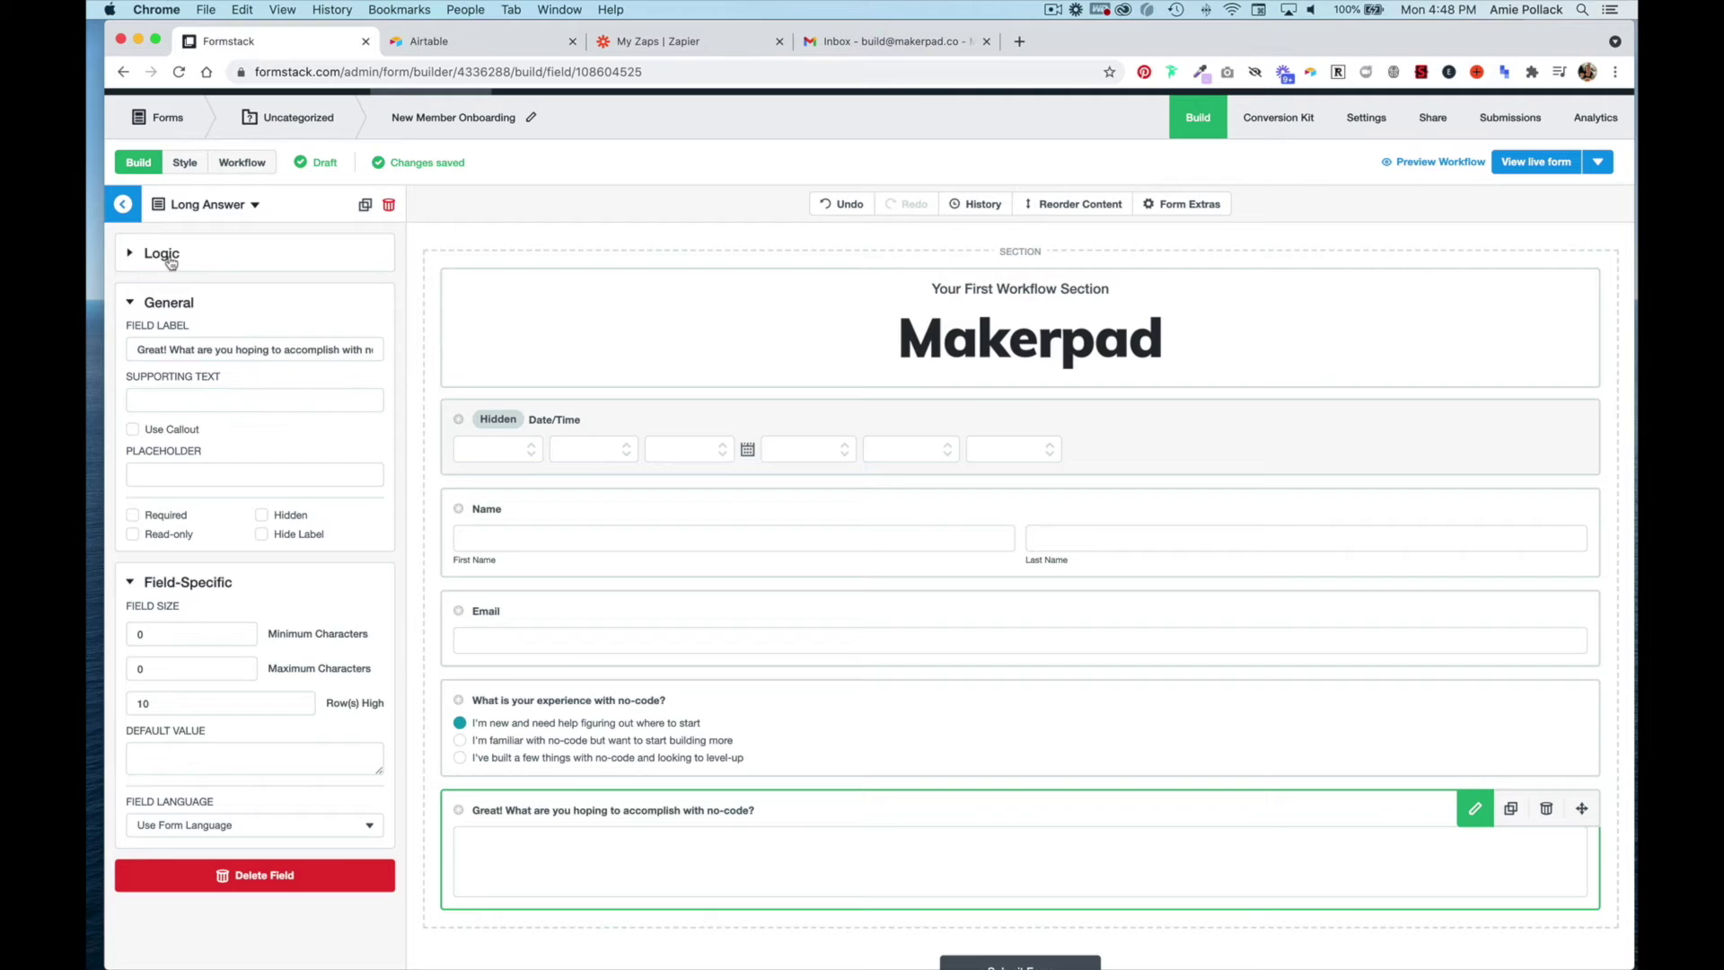
left_click(274, 328)
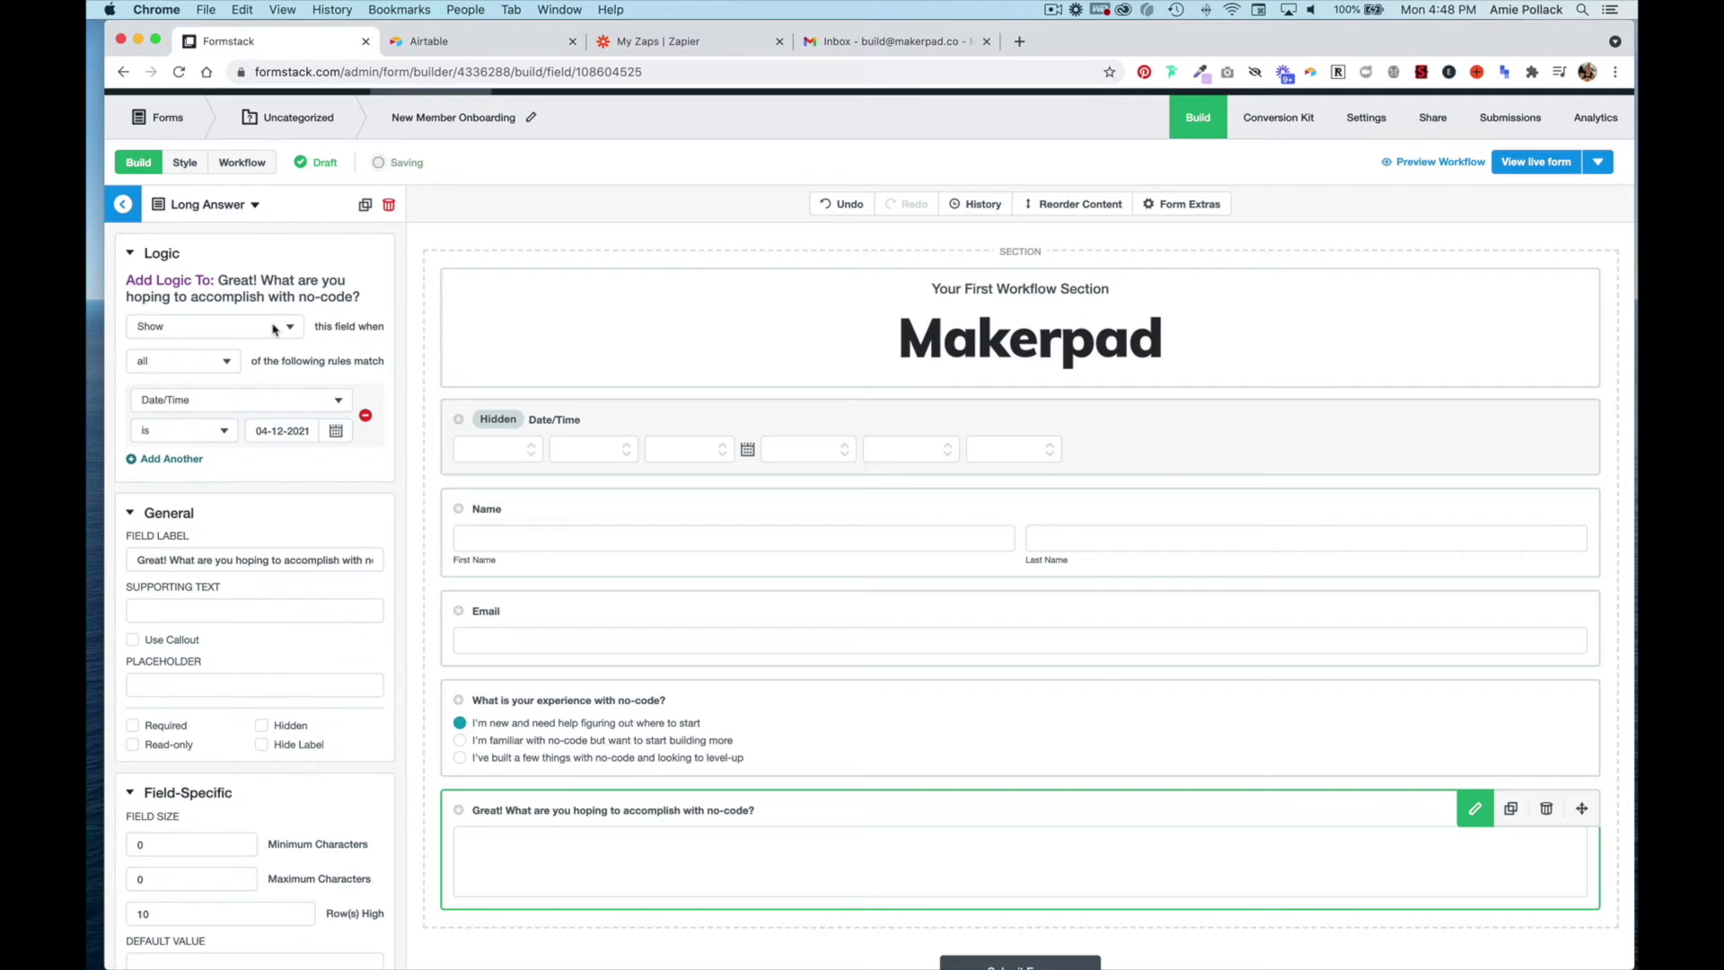
left_click(241, 402)
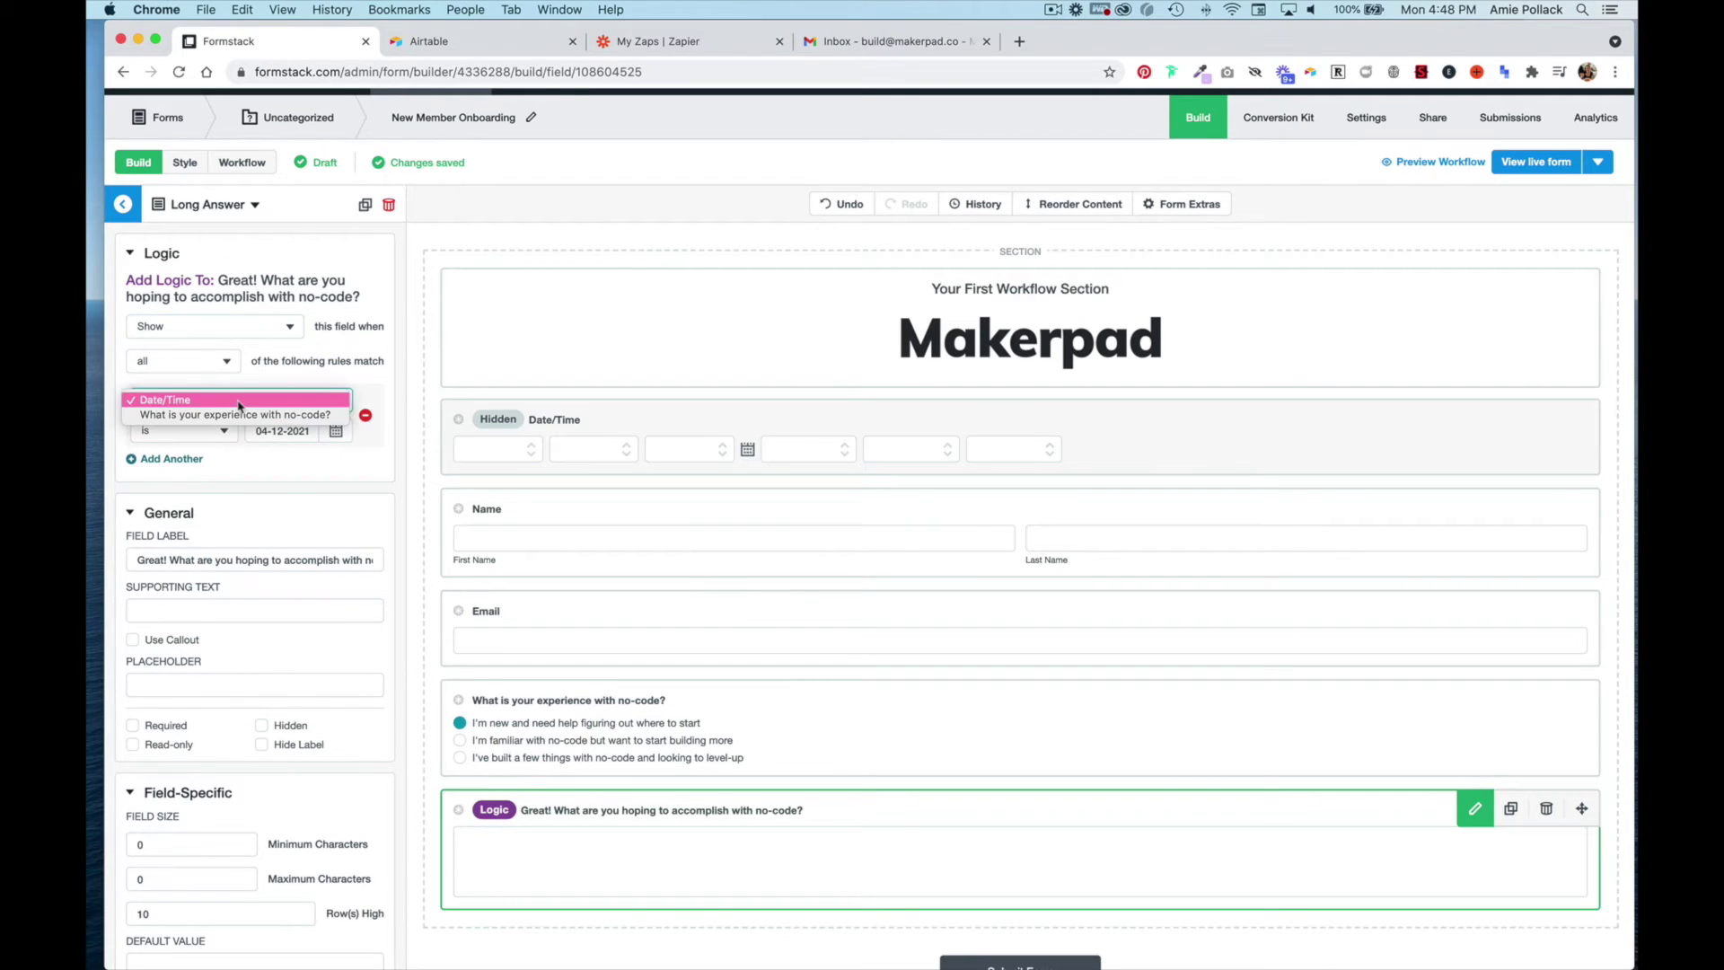
left_click(244, 411)
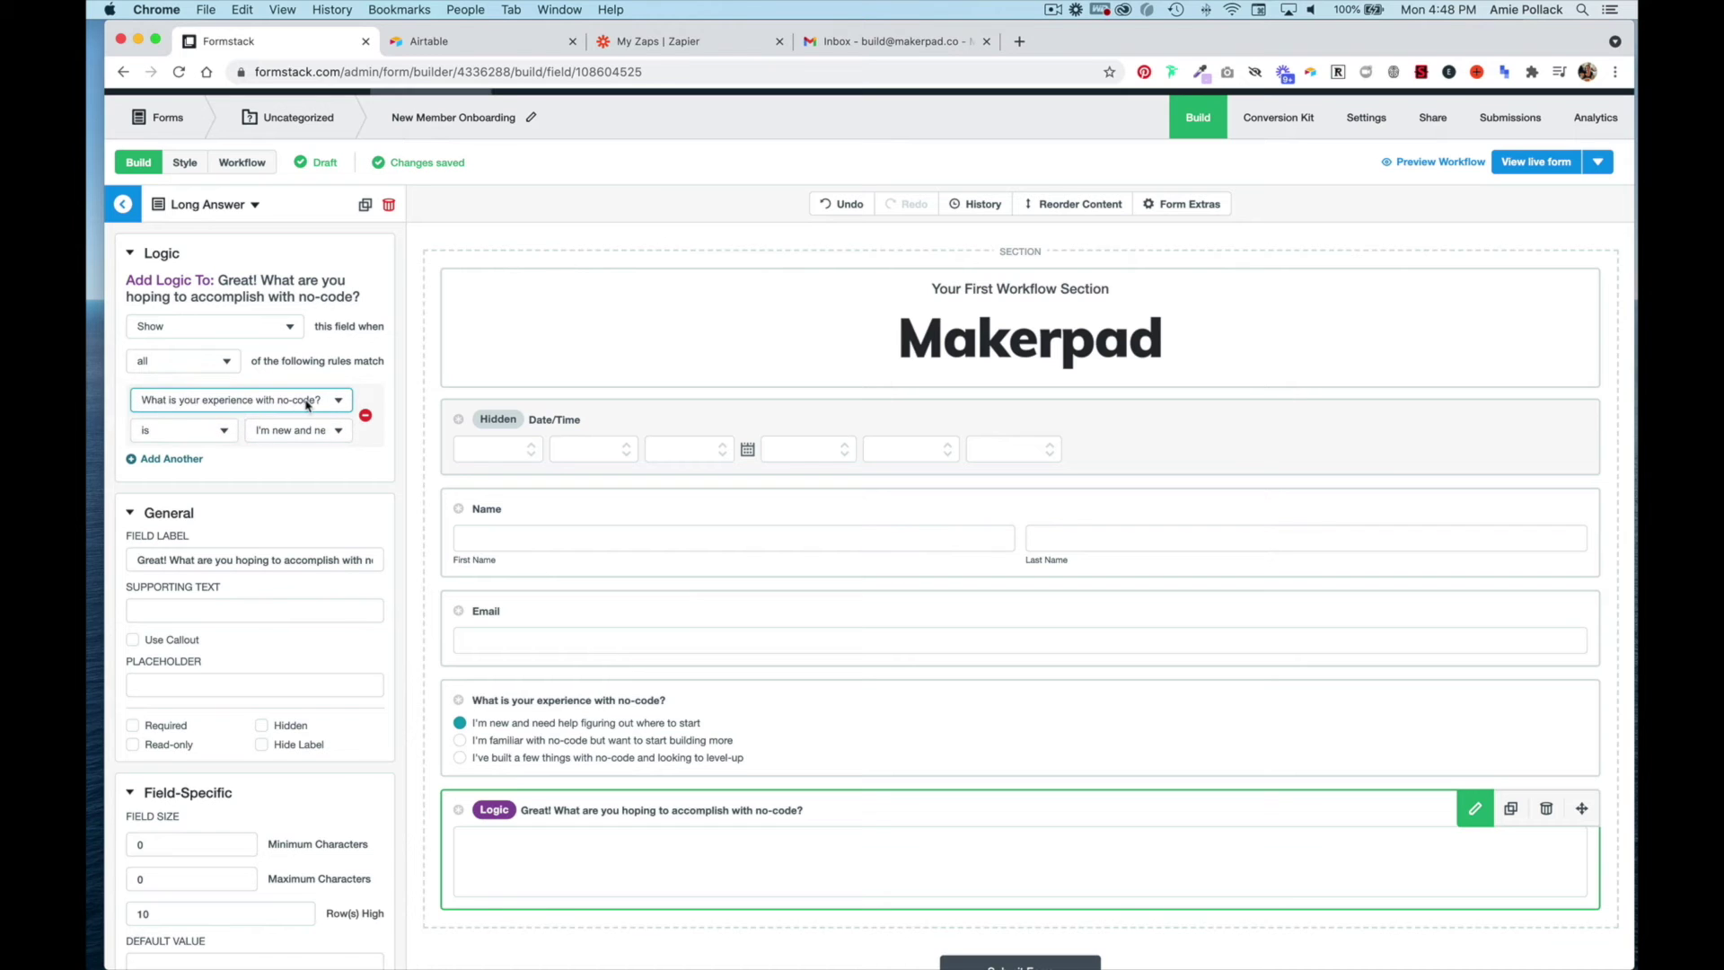
left_click(296, 432)
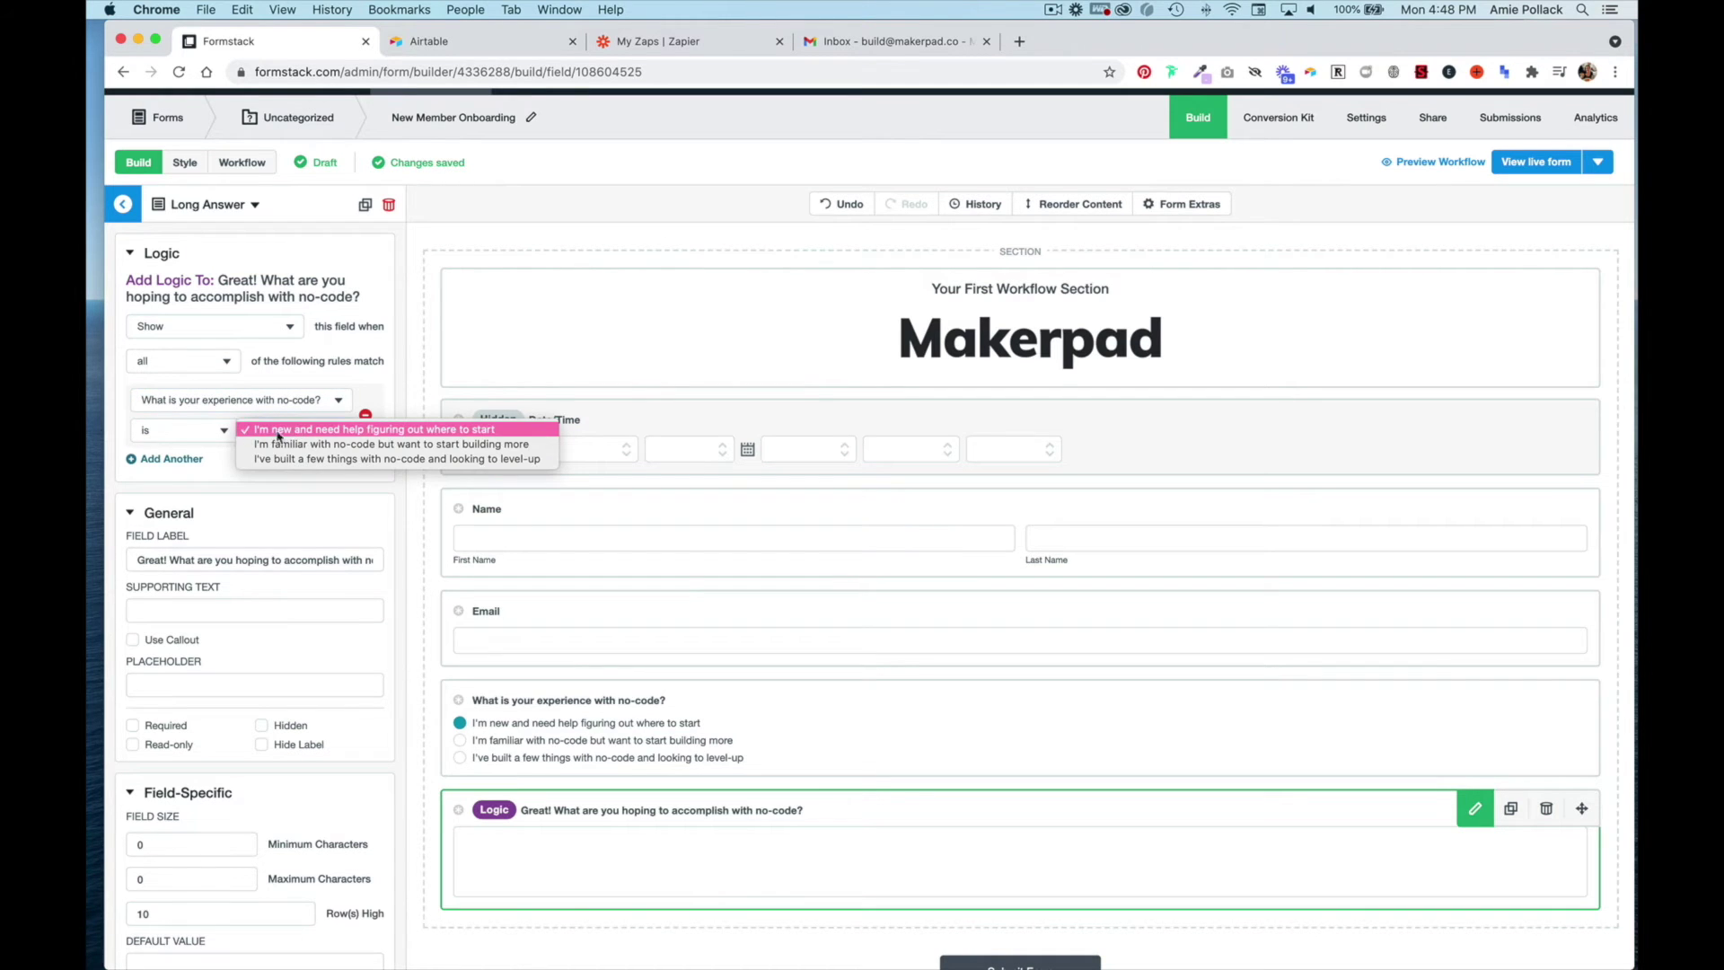
left_click(287, 429)
scroll(225, 314, "down", 3)
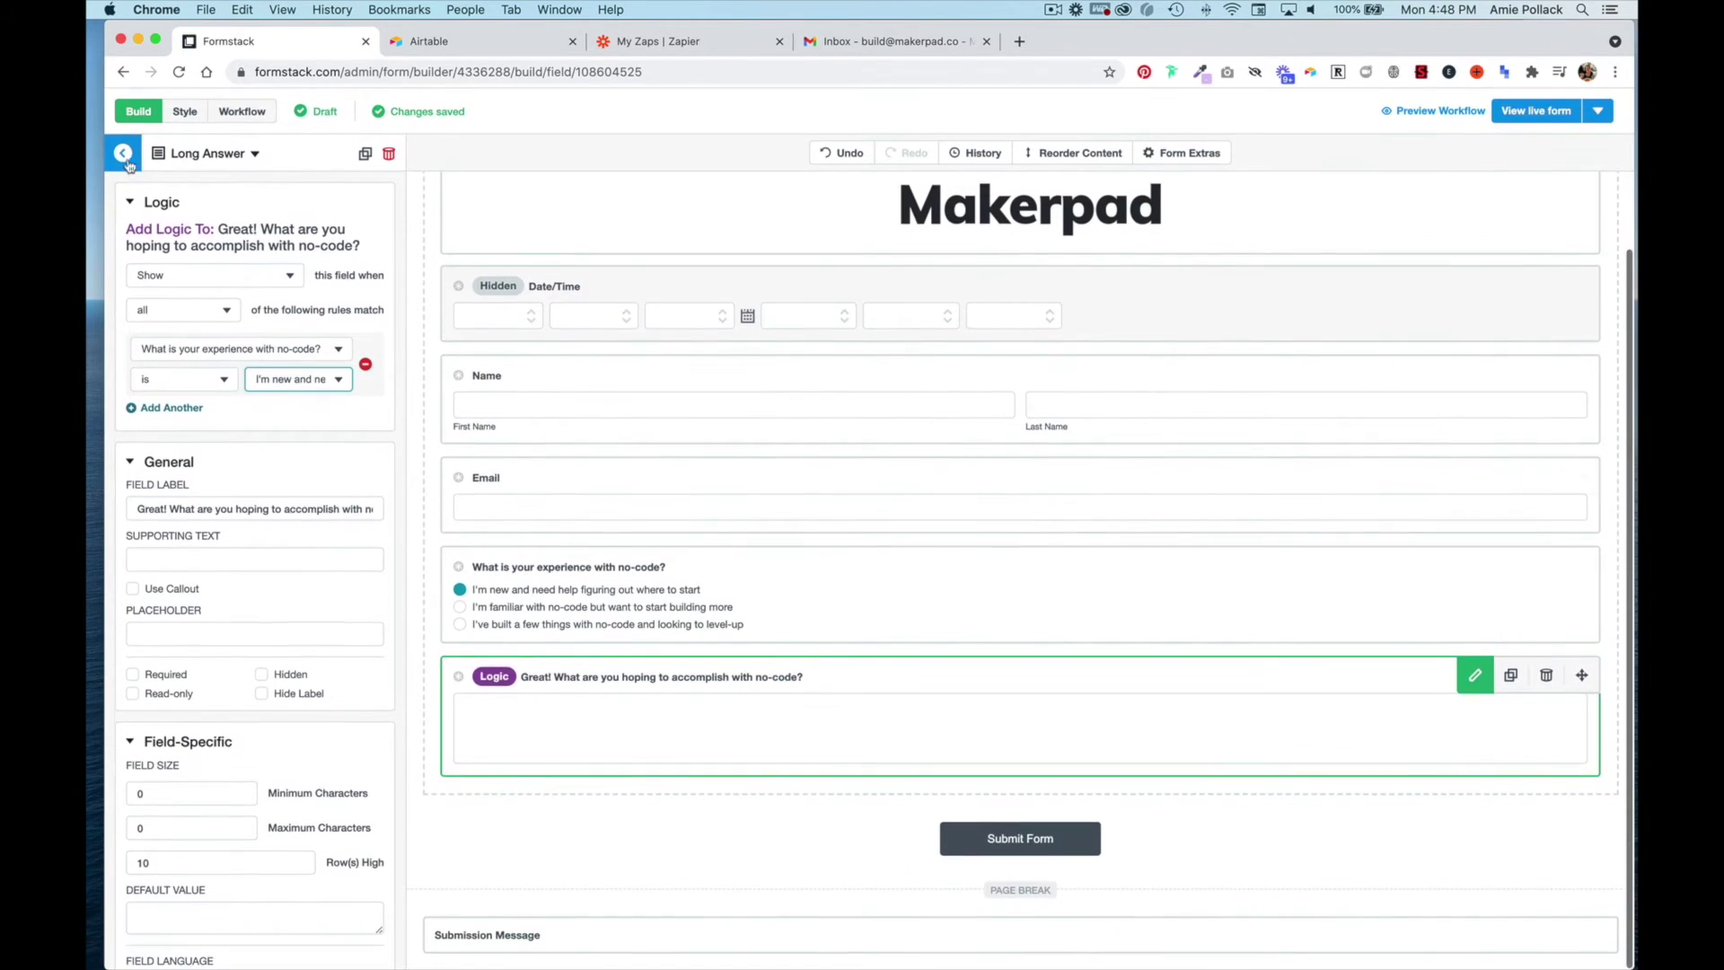
left_click(124, 155)
- Add a Long Answer field labelled 'Cool! What tools have you used? What are you hoping to build?'
left_click_drag(288, 194, 512, 769)
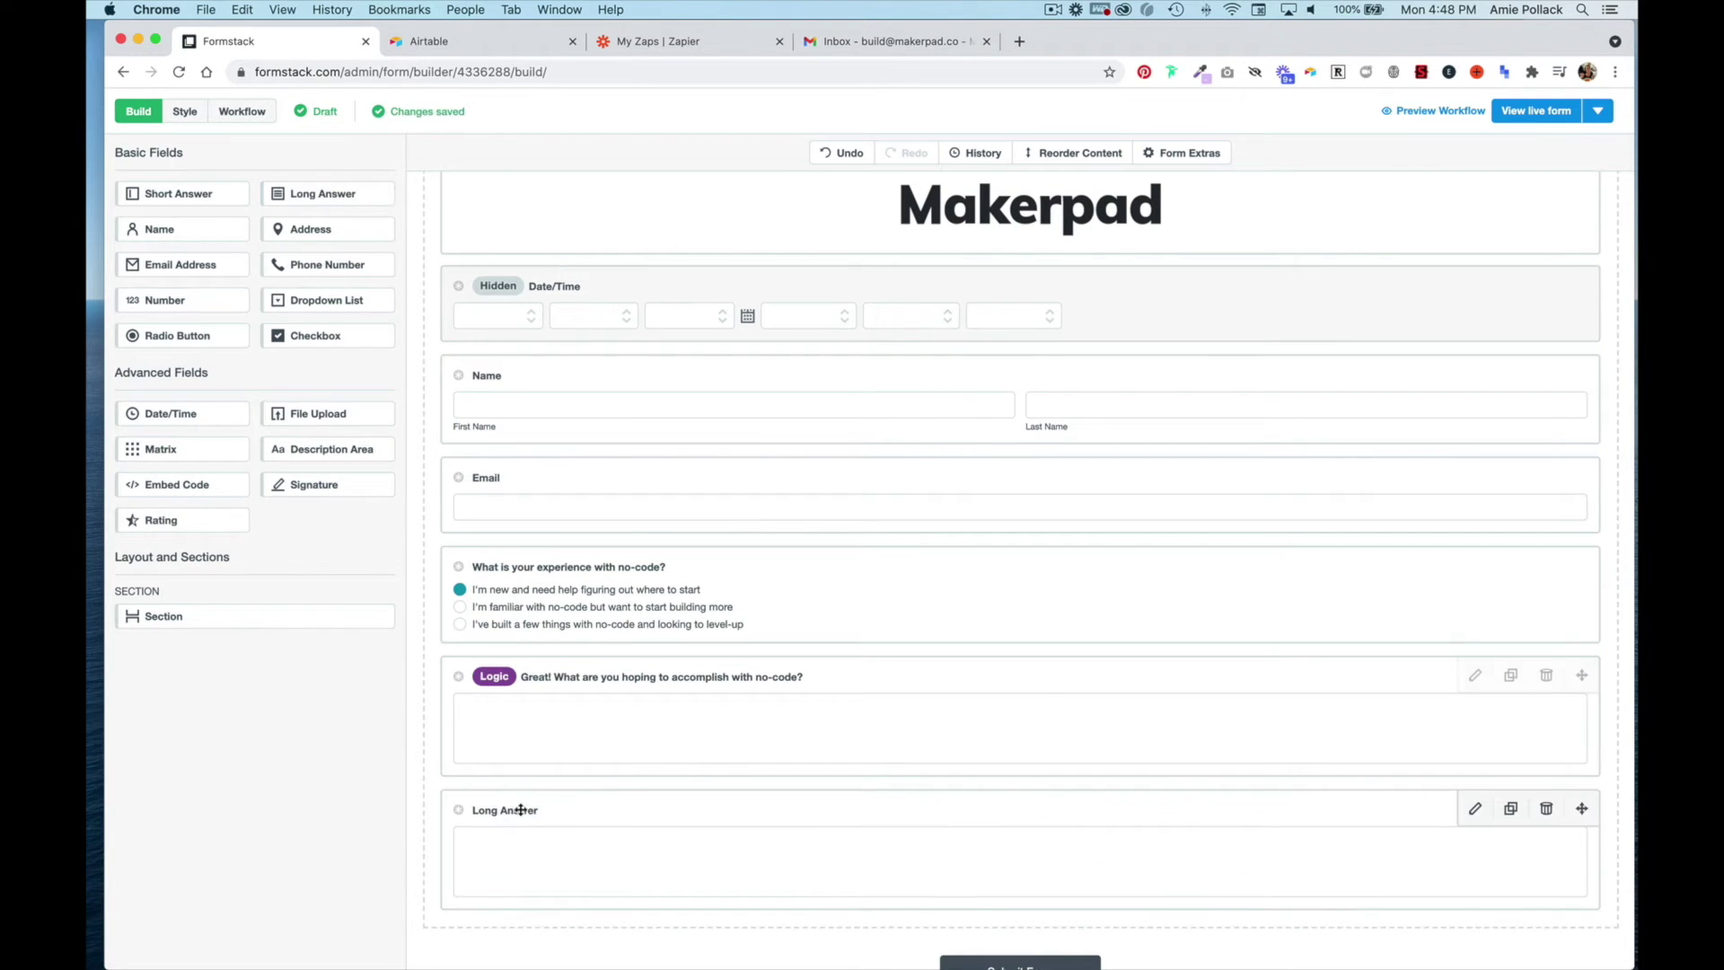
left_click(521, 810)
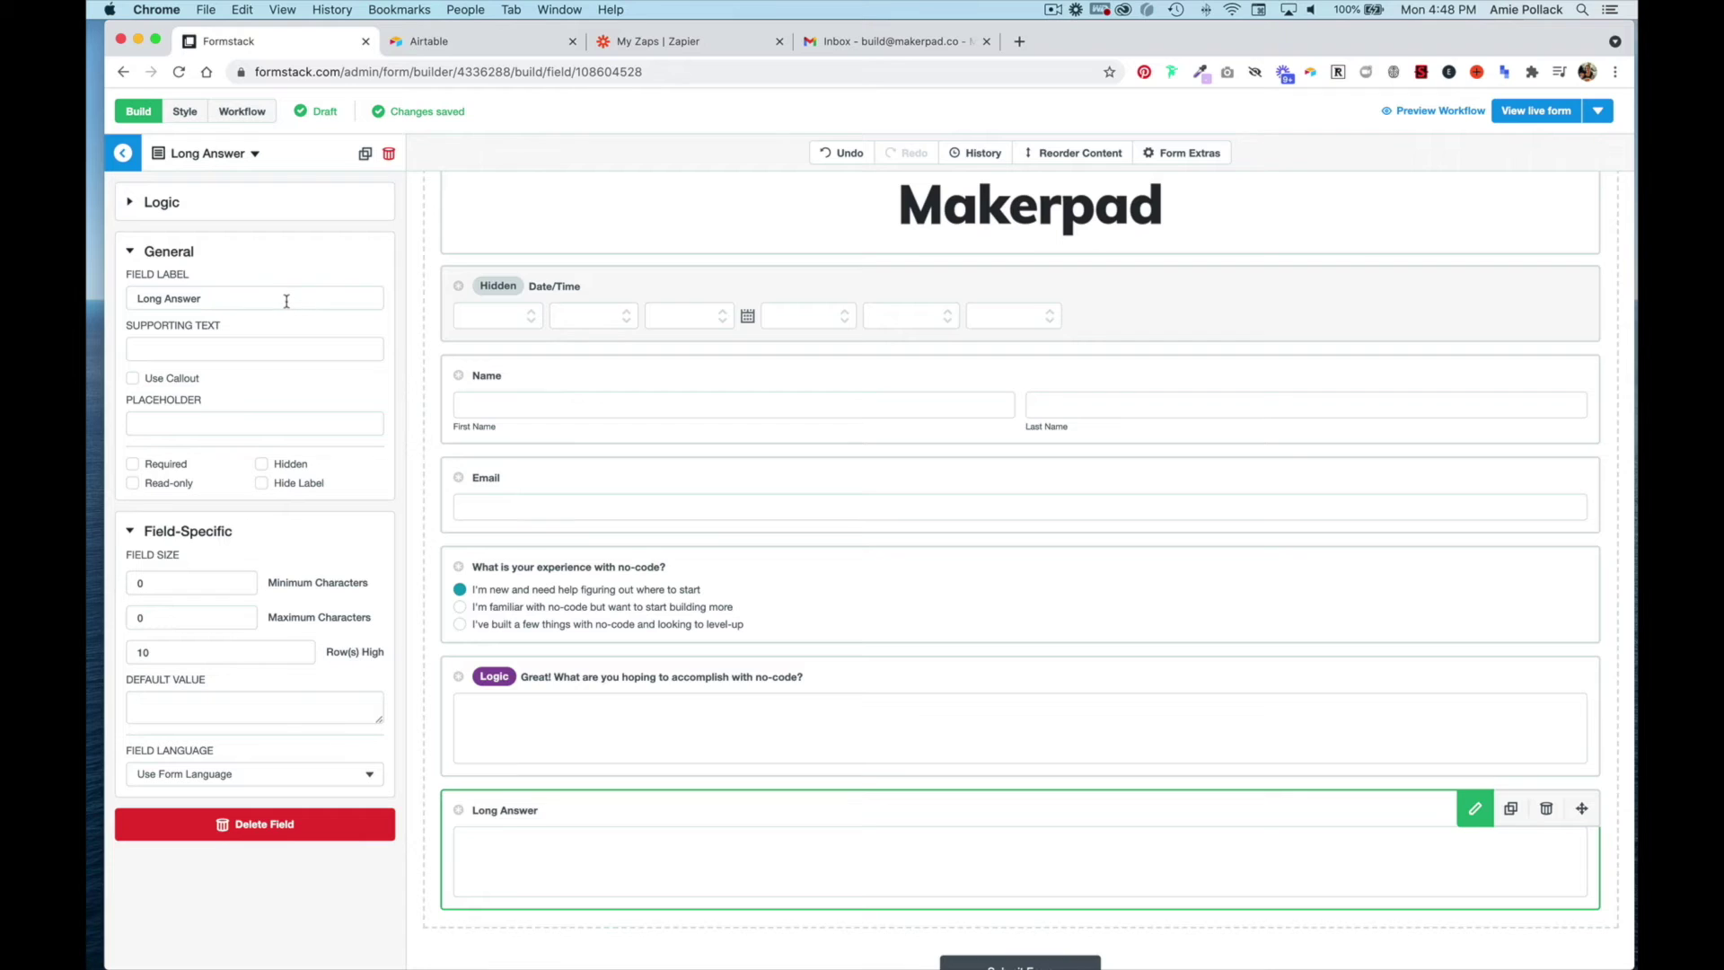
double_click(287, 301)
triple_click(286, 301)
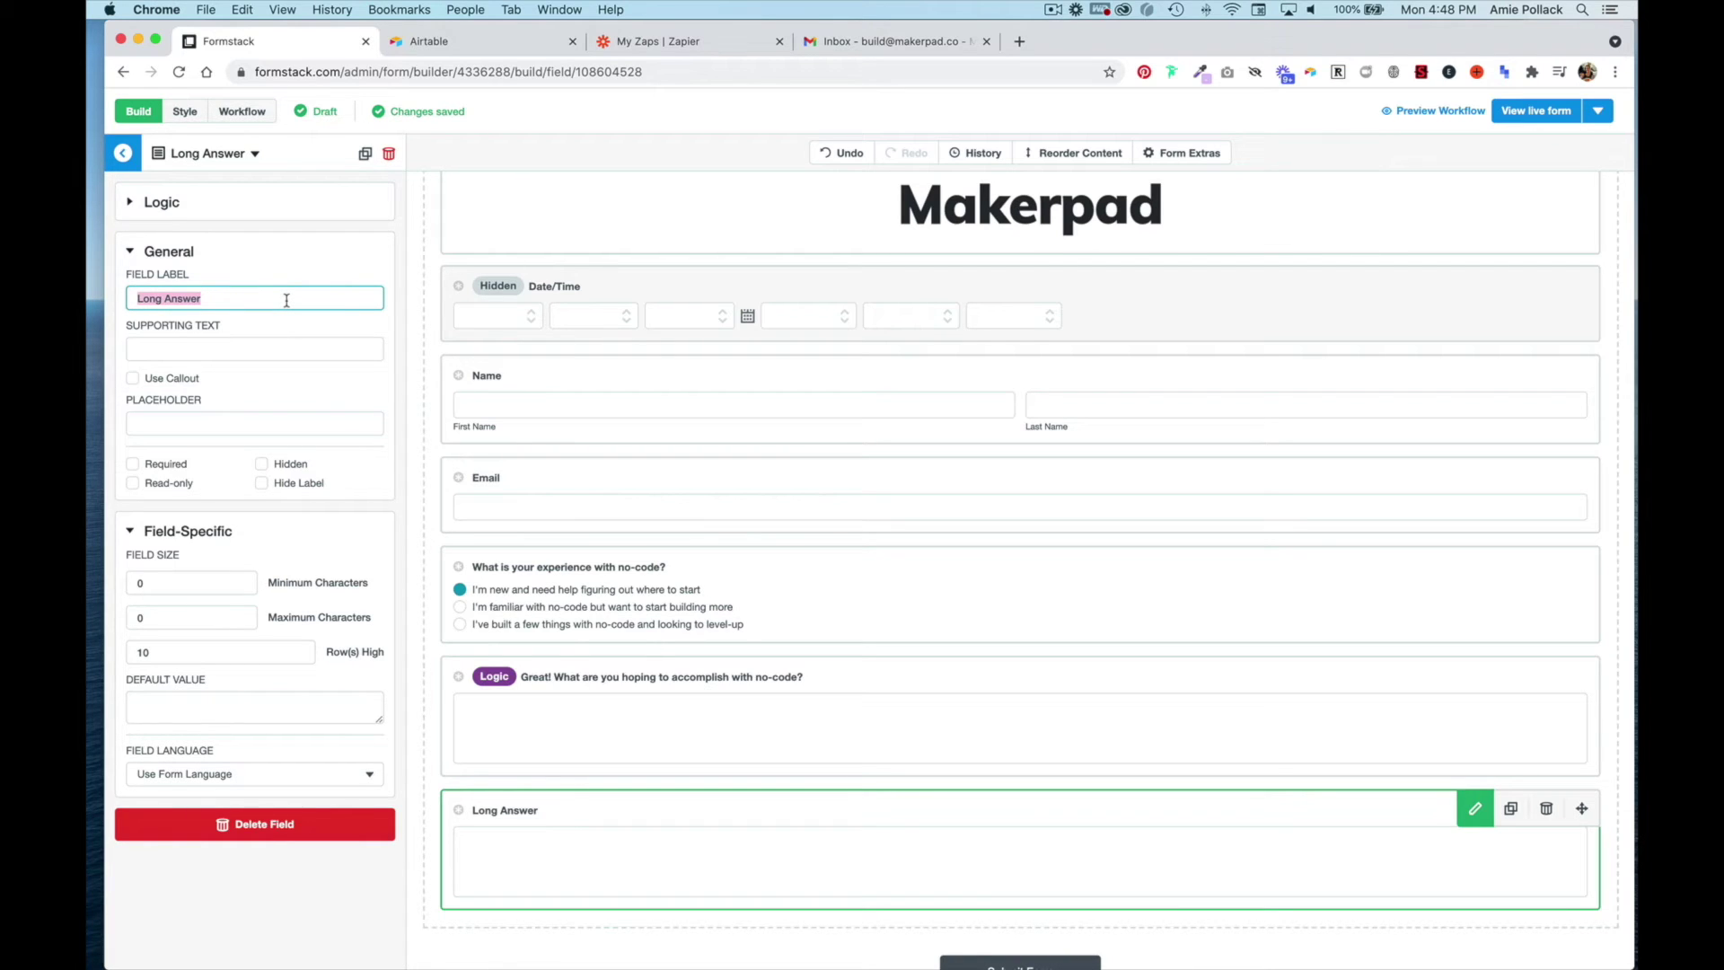
type("Cool!")
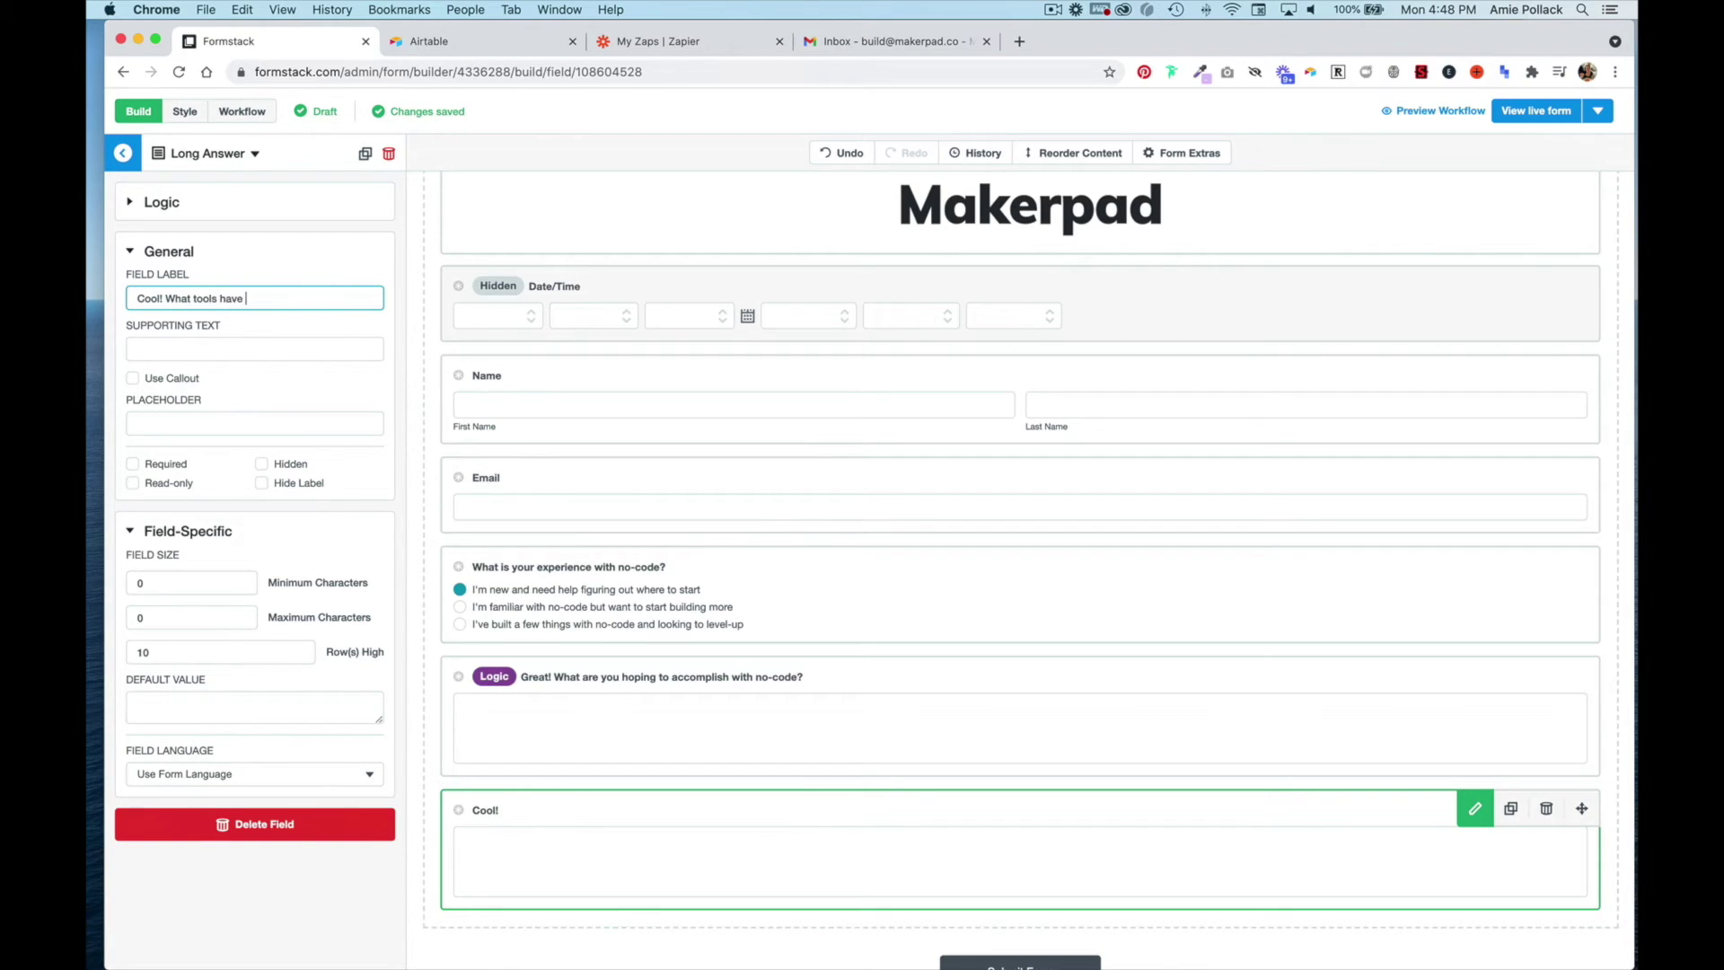
type("What tools have you used? What are you hoping to build?")
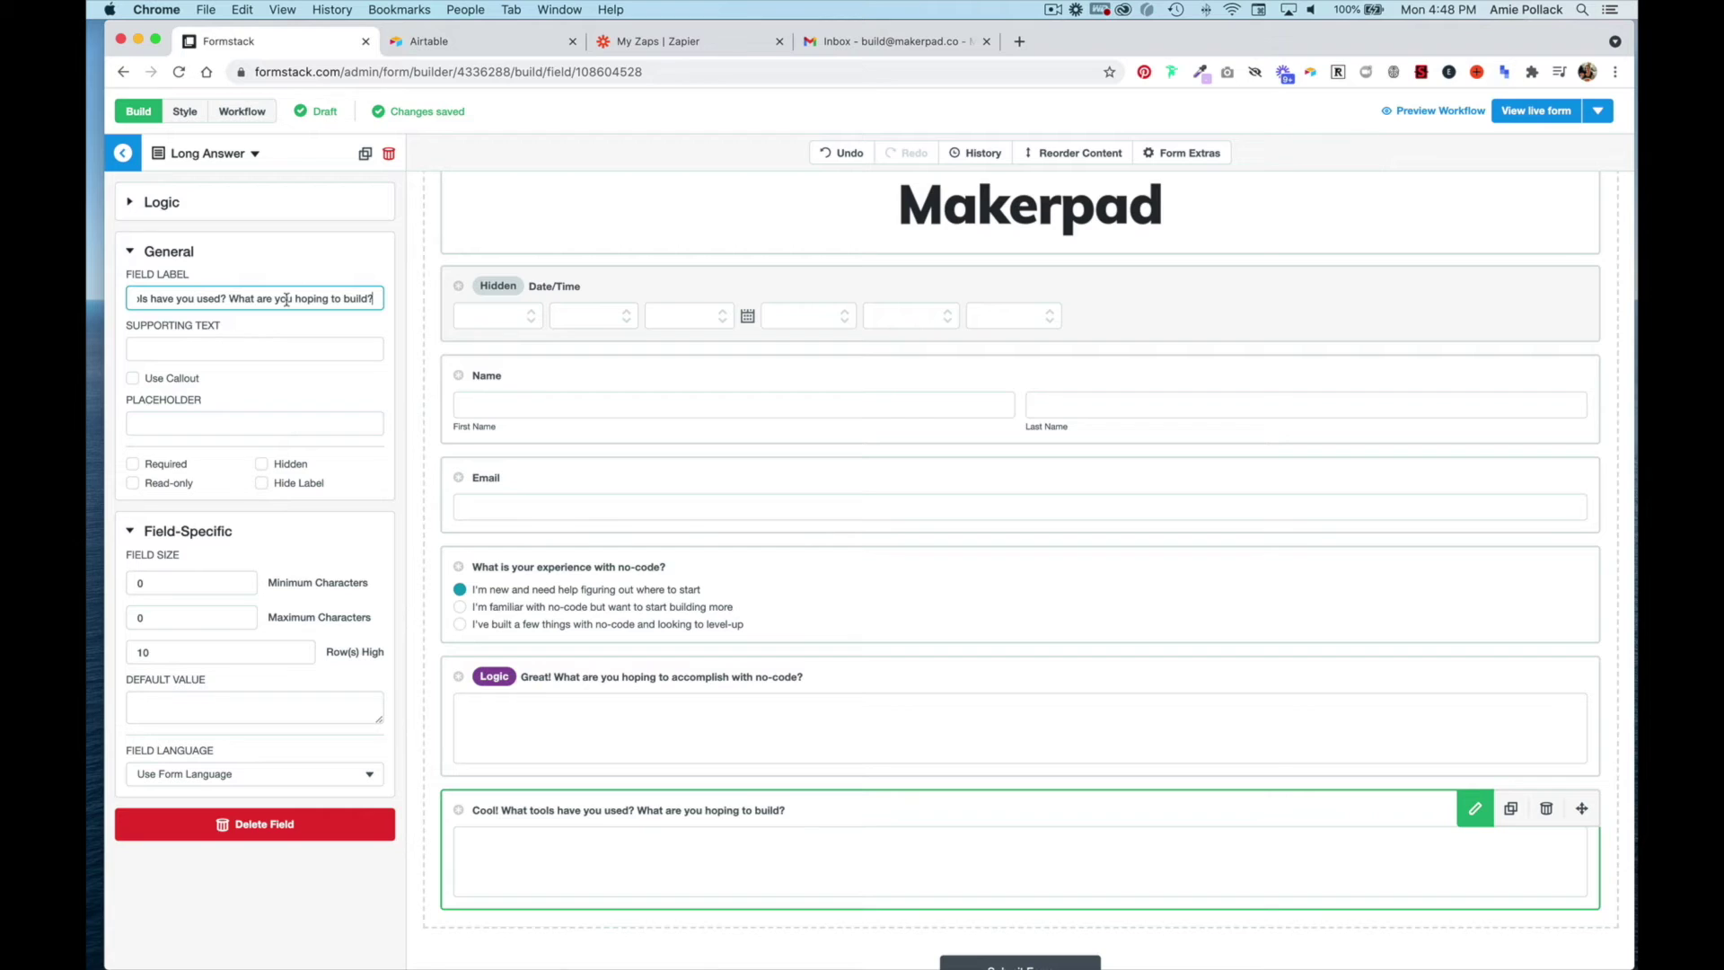
- Add a logic rule to show it only when the experience answer is 'I'm familiar with no-code…'
left_click(201, 214)
left_click(237, 300)
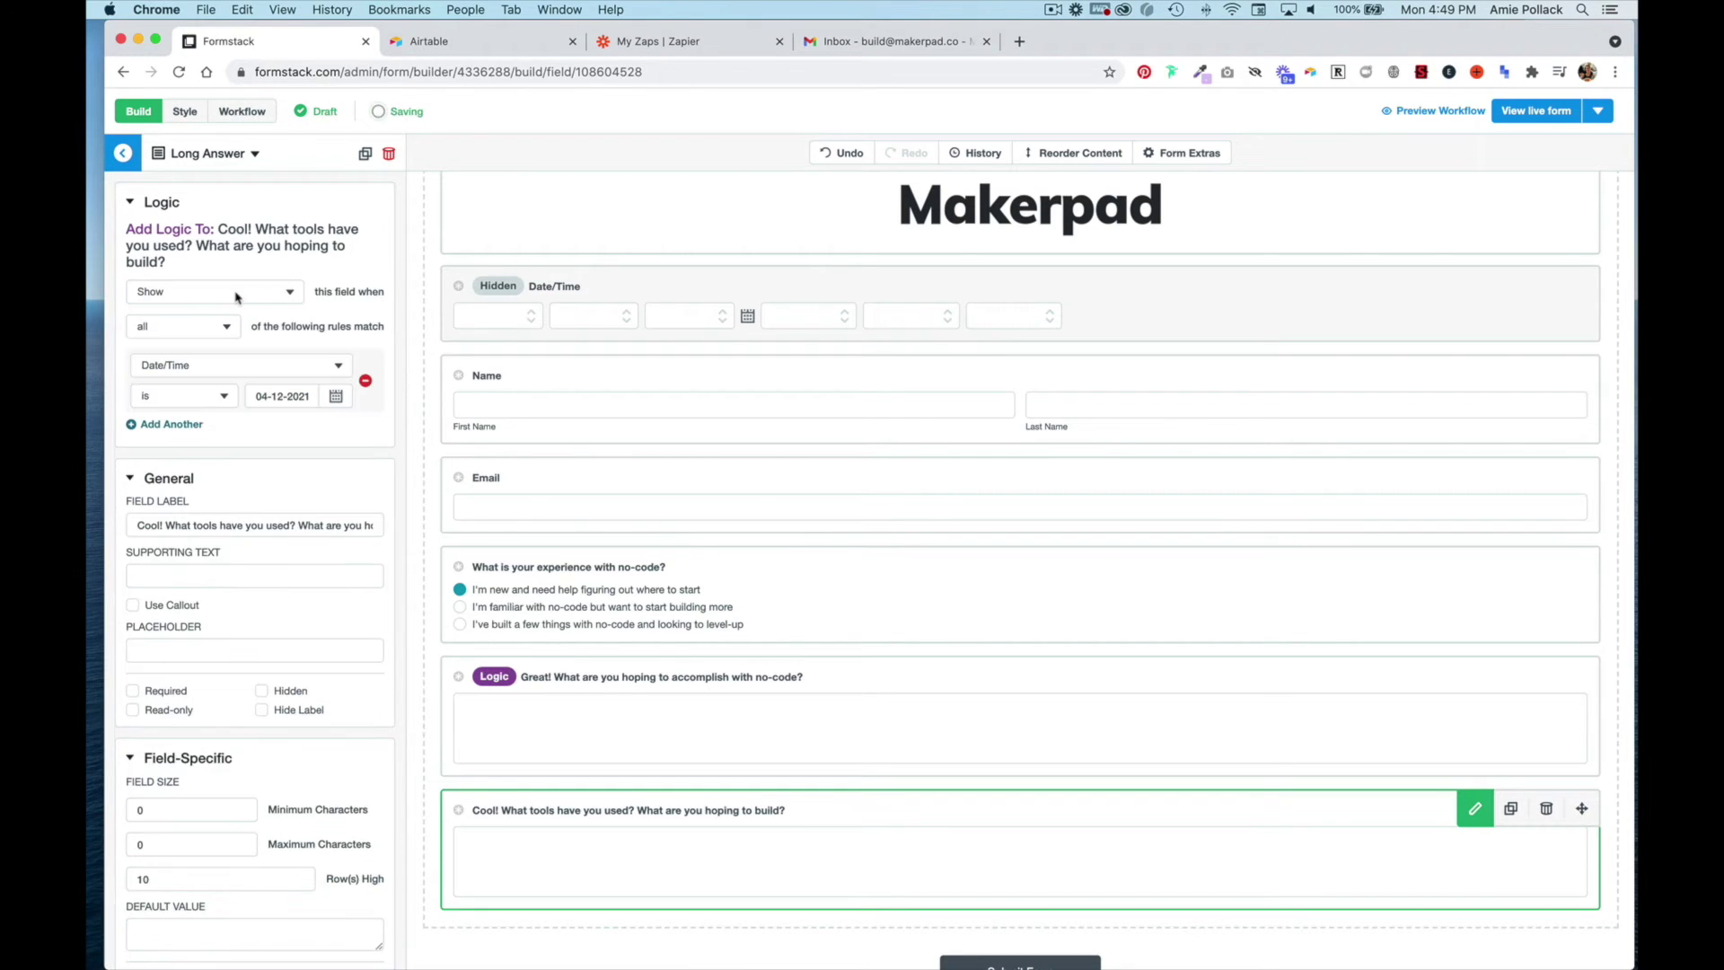
left_click(278, 365)
left_click(279, 385)
left_click(280, 391)
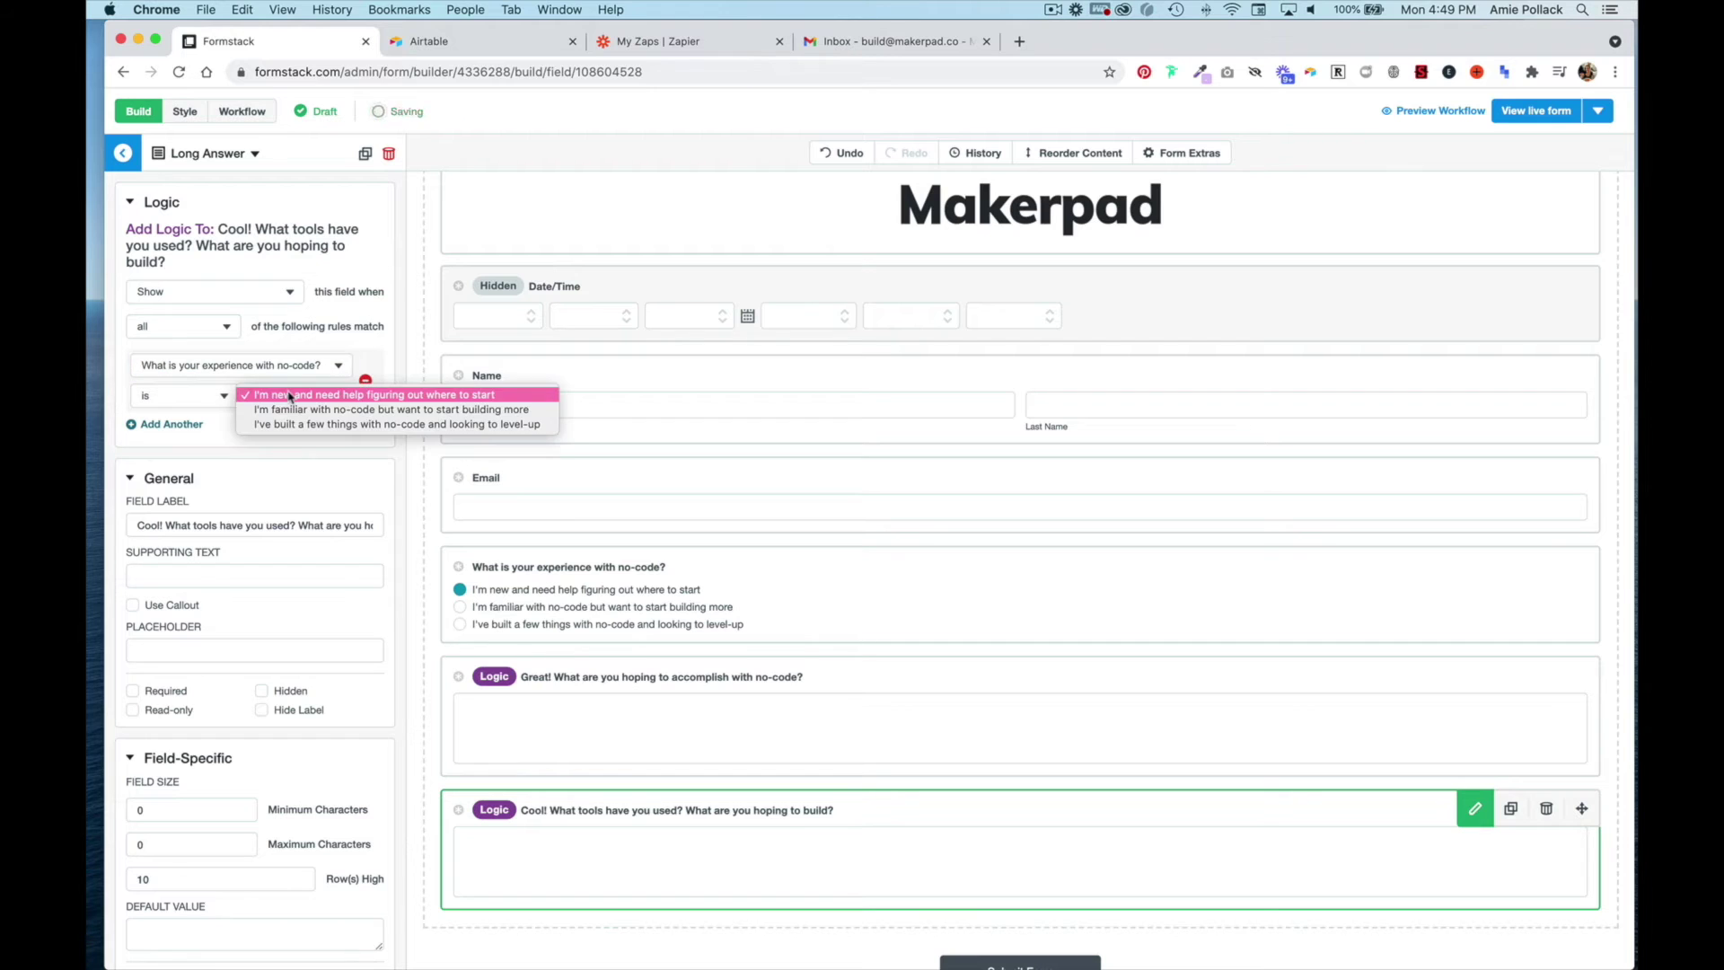
left_click(287, 410)
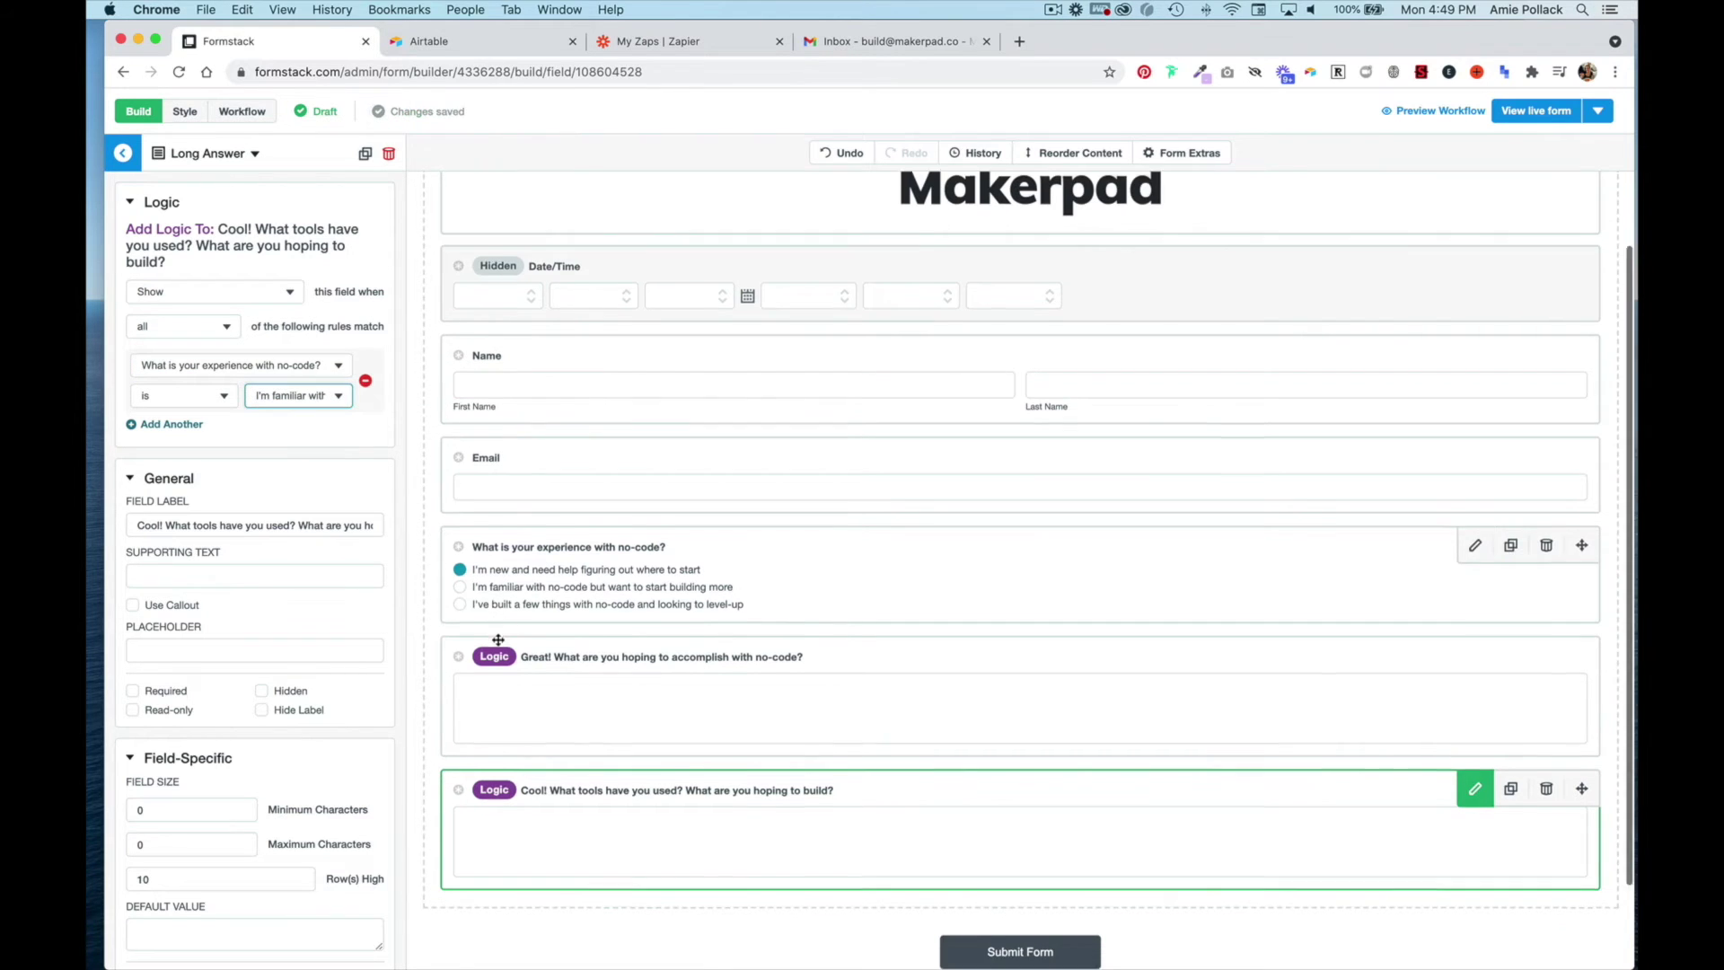
scroll(988, 575, "down", 3)
left_click(123, 152)
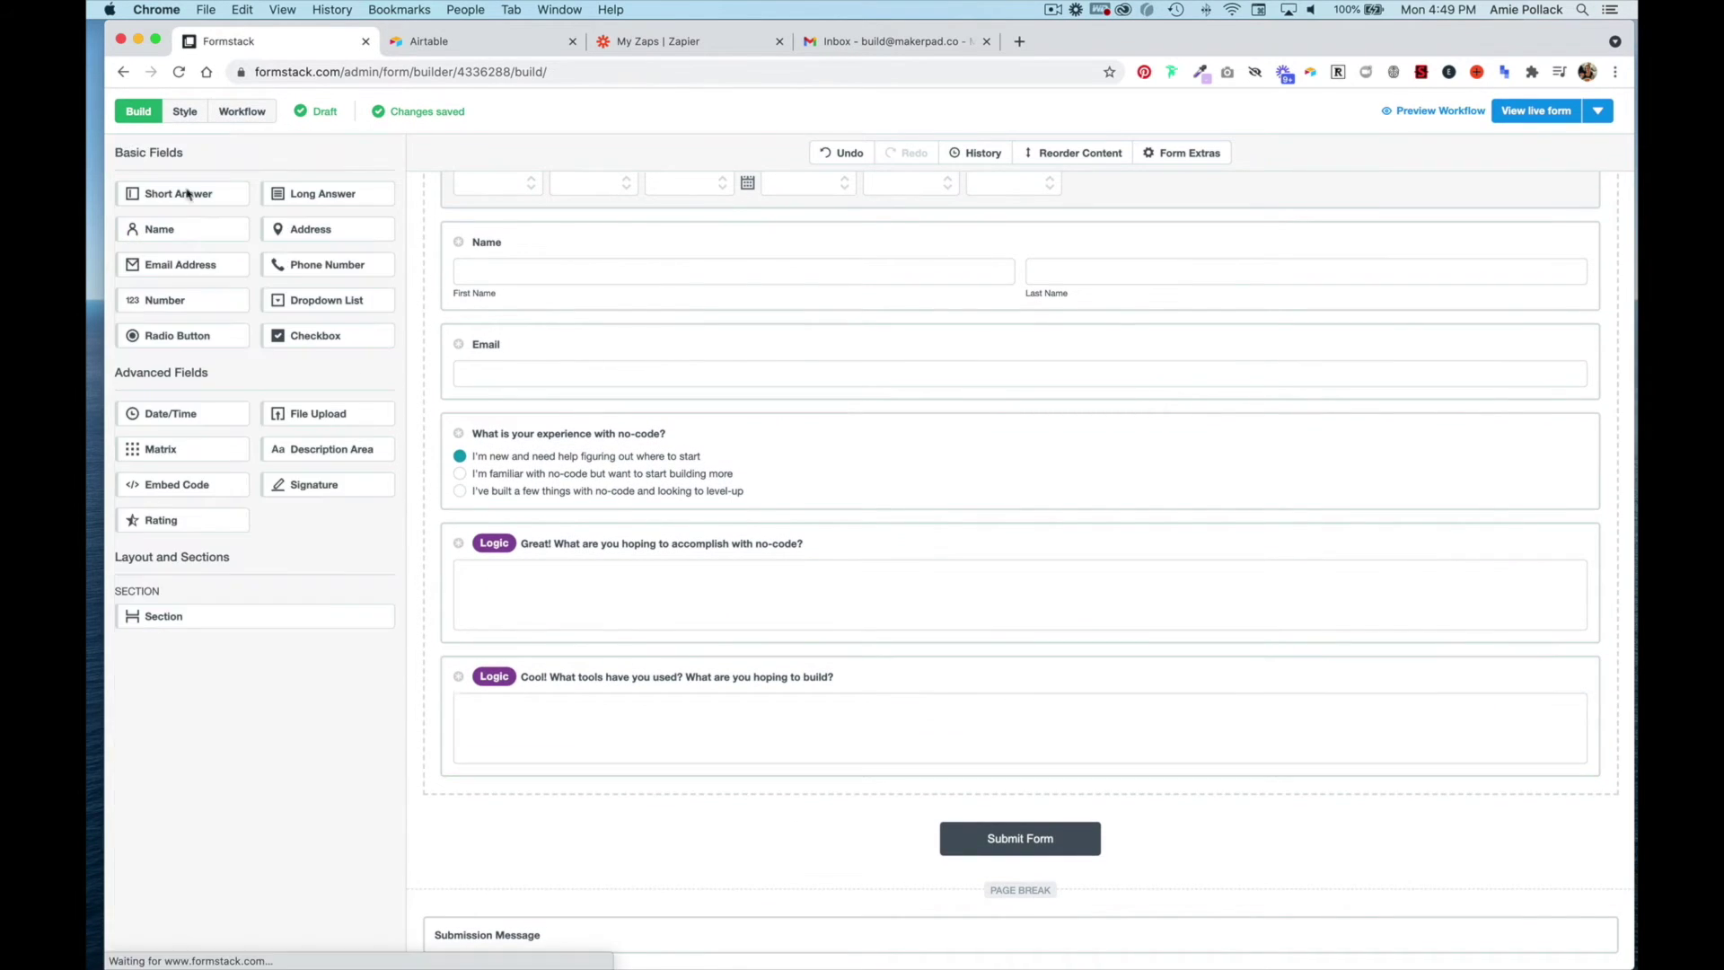
- Add a Long Answer field labelled 'Amazing! How can Makerpad help level-up your no-code skills?'
left_click_drag(299, 194, 520, 764)
left_click(526, 810)
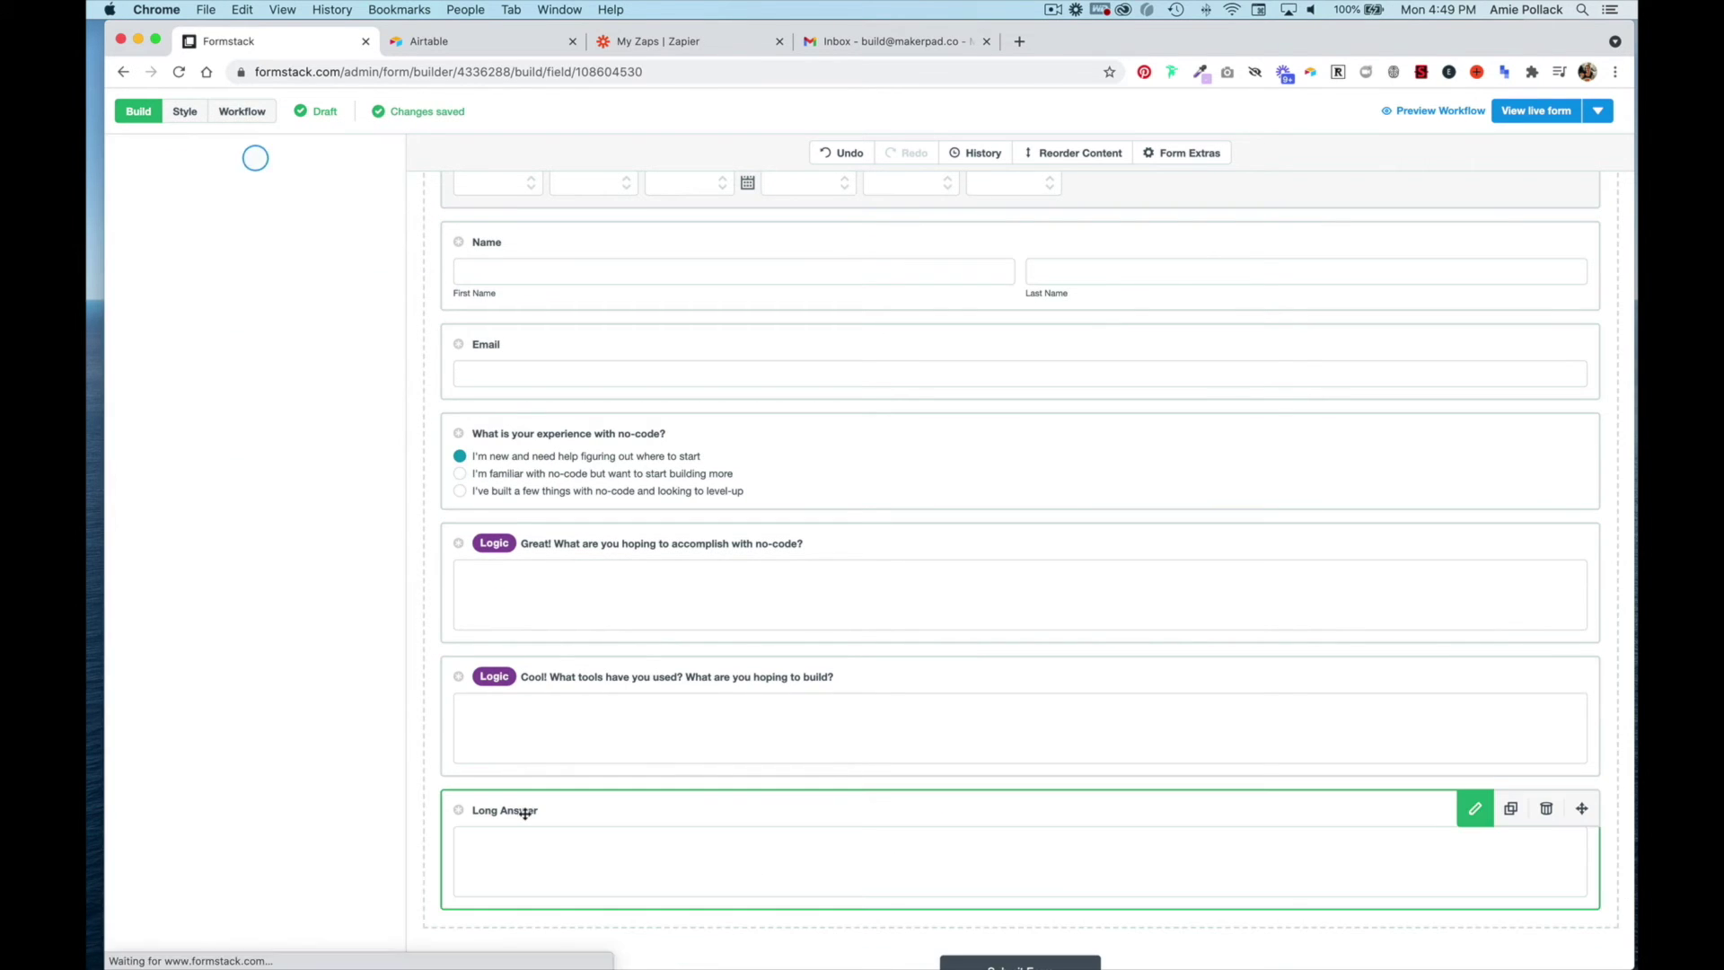
left_click(240, 298)
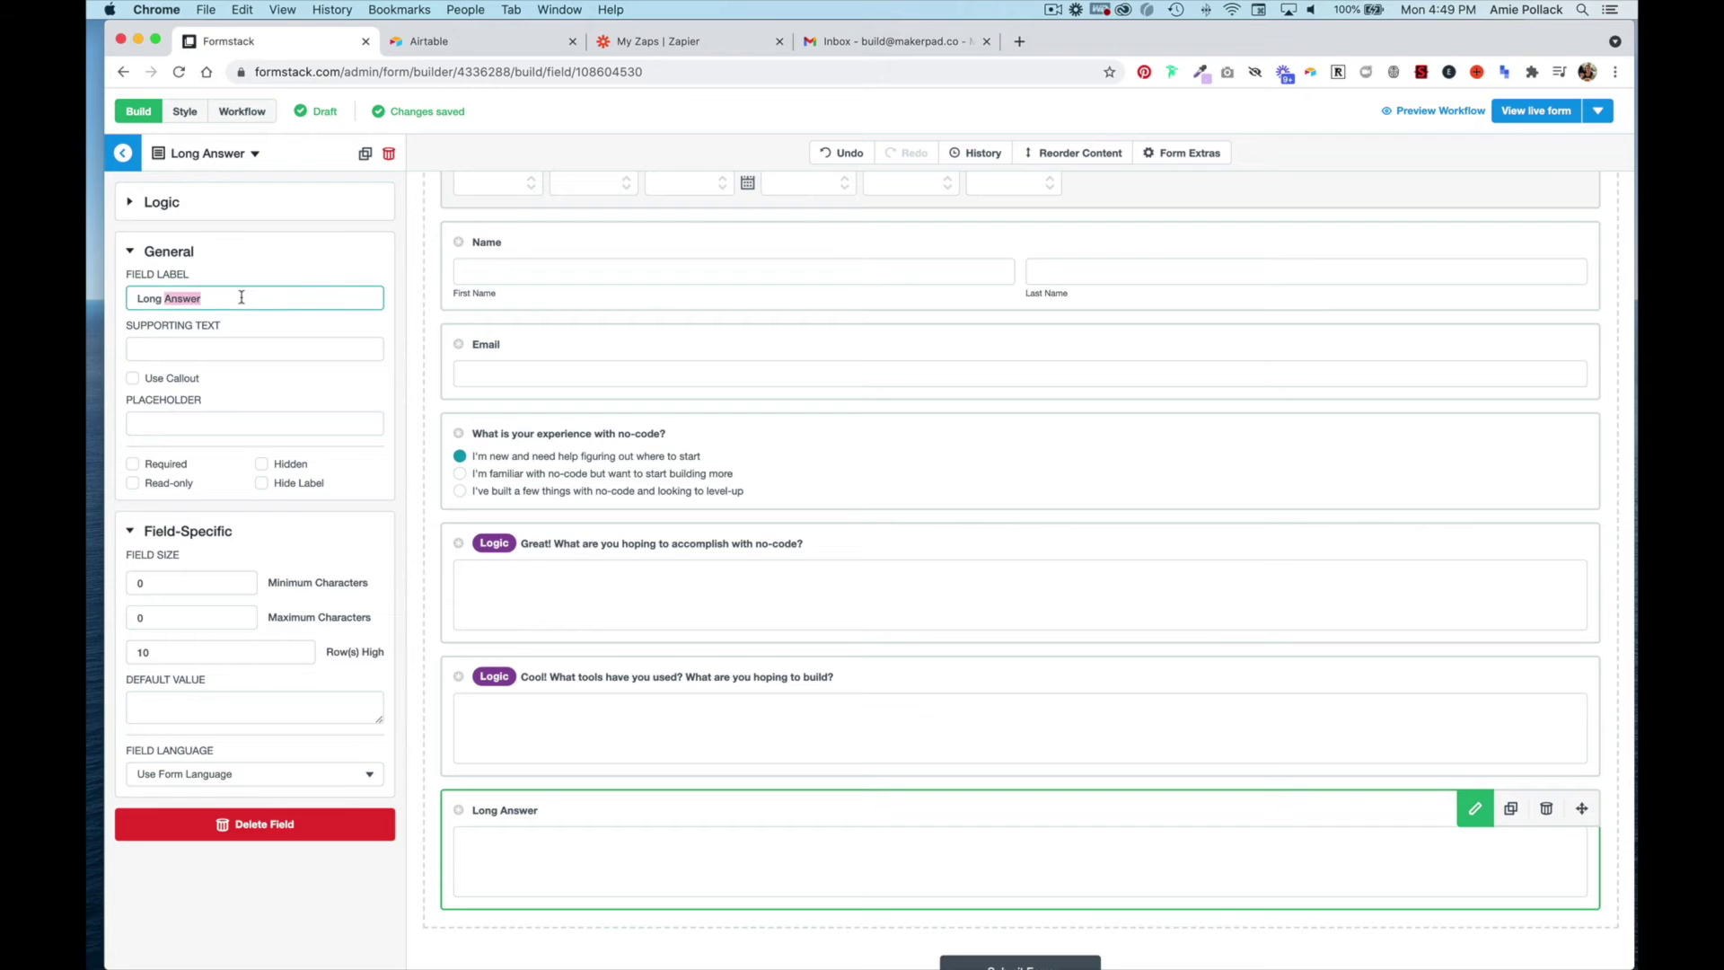
key("super+a")
type("Ama")
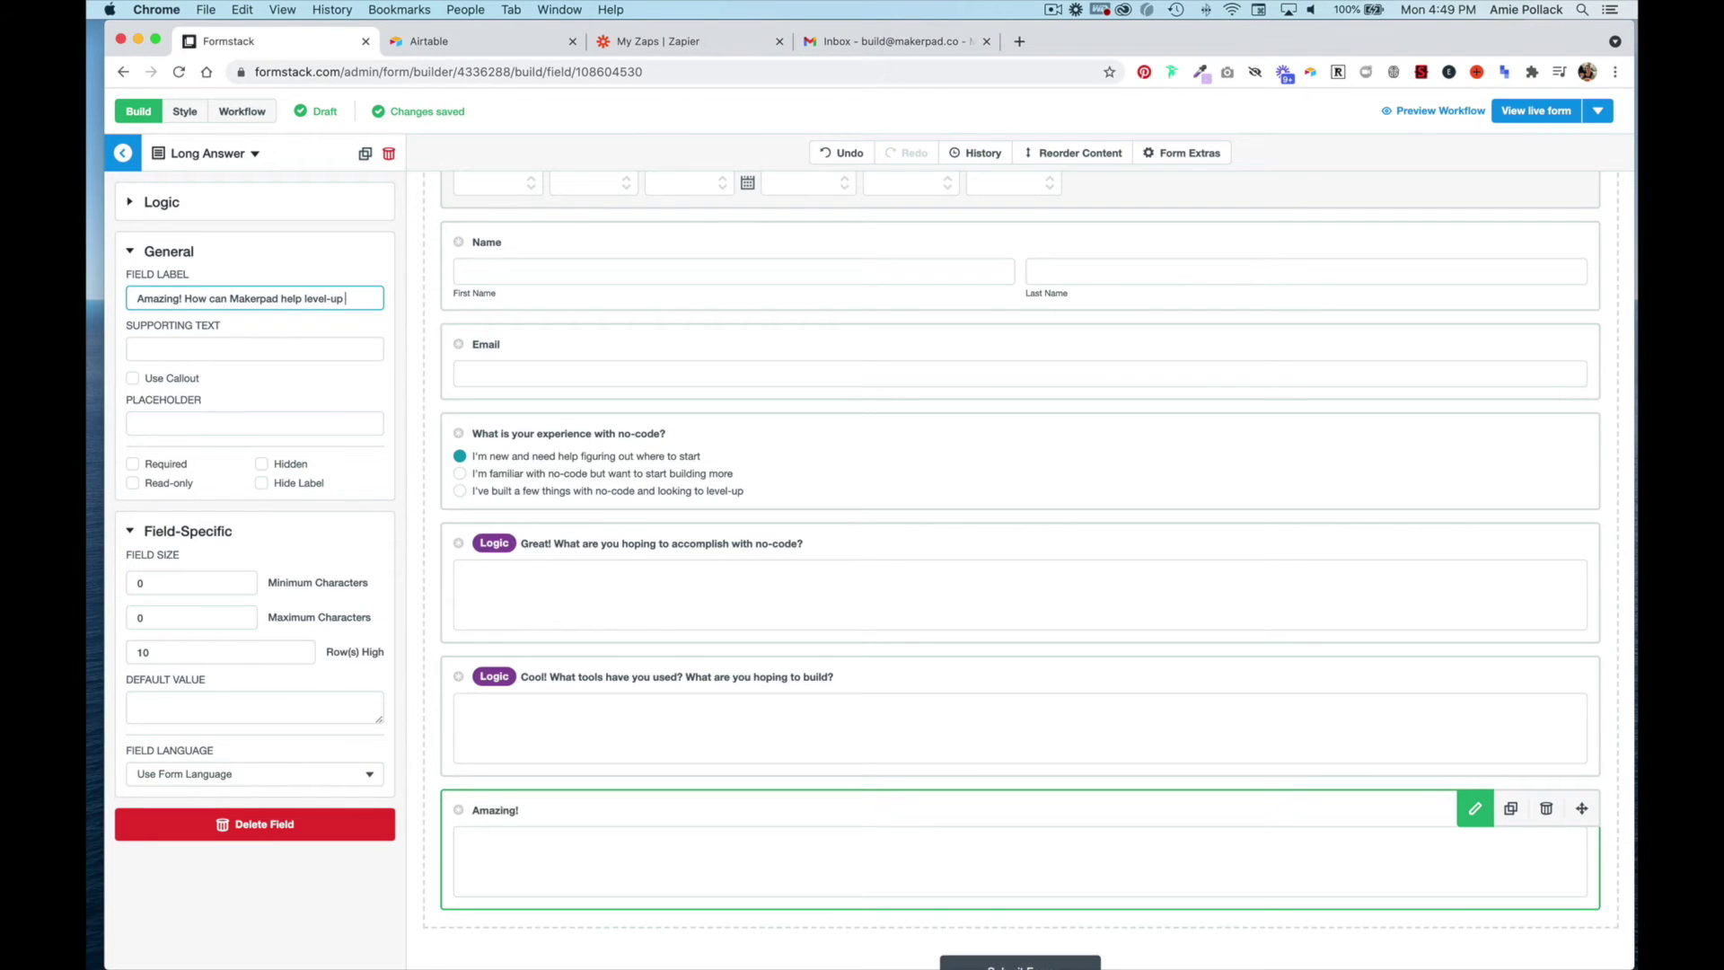
type("zing! How can Makerpad help level-up your no-code skills?")
- Add a logic rule to show it only when the experience answer is 'I've built a few things…'
left_click(212, 209)
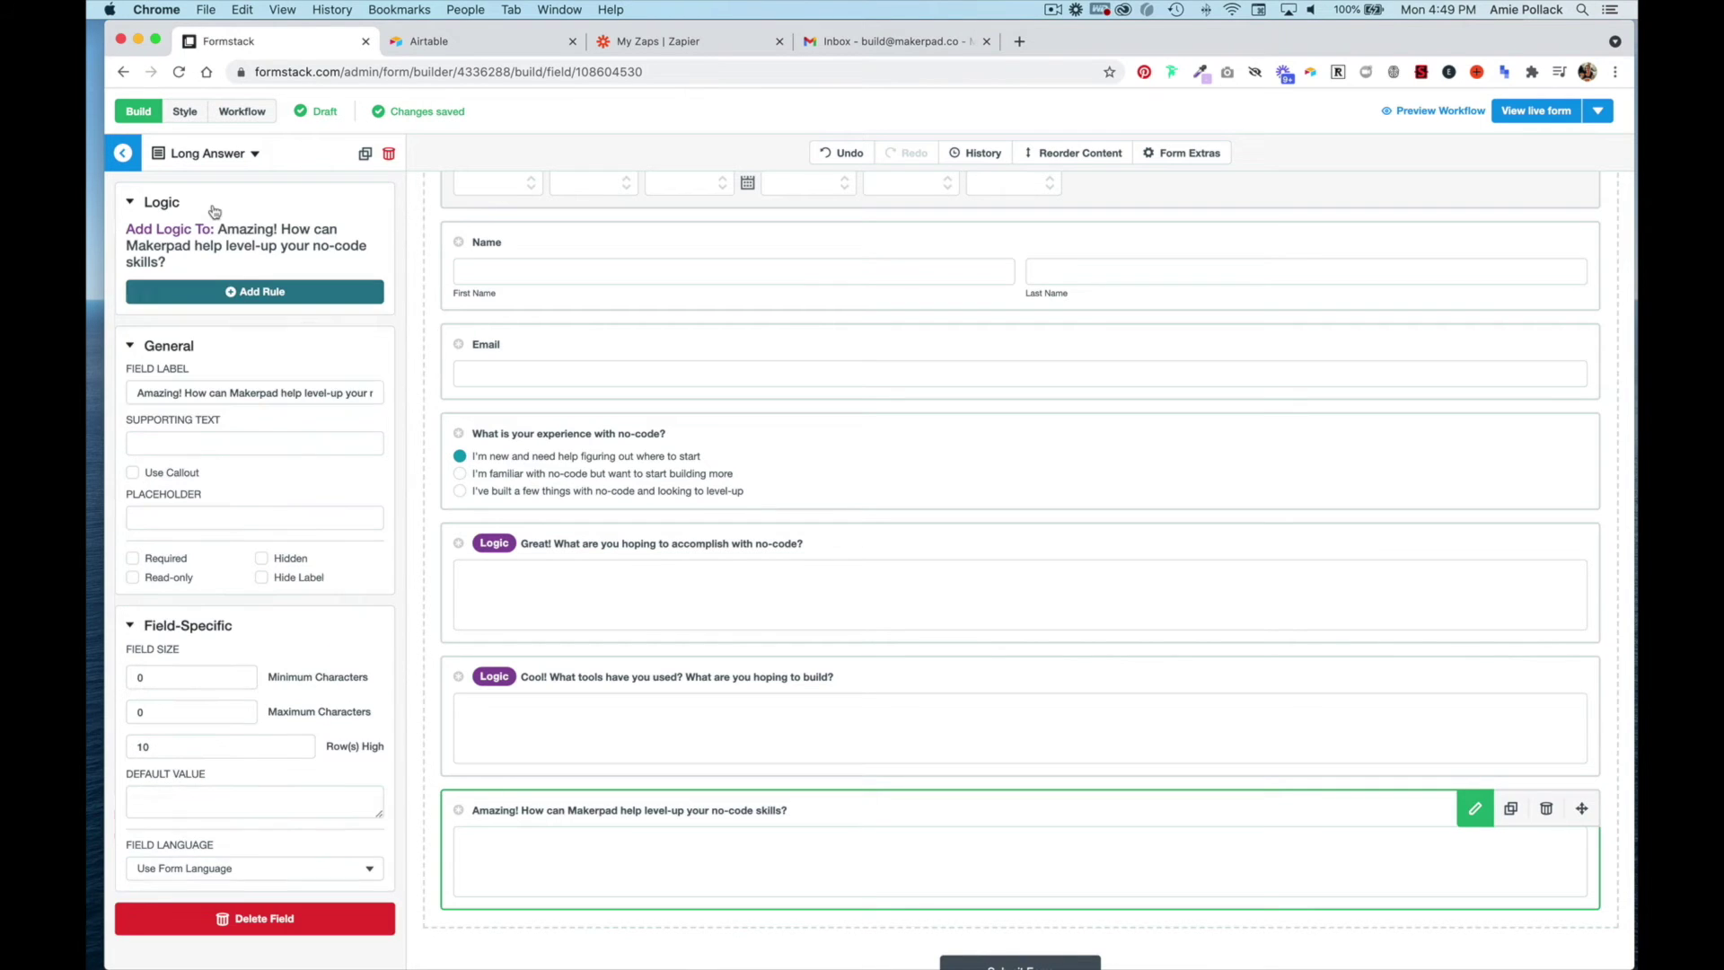
left_click(230, 287)
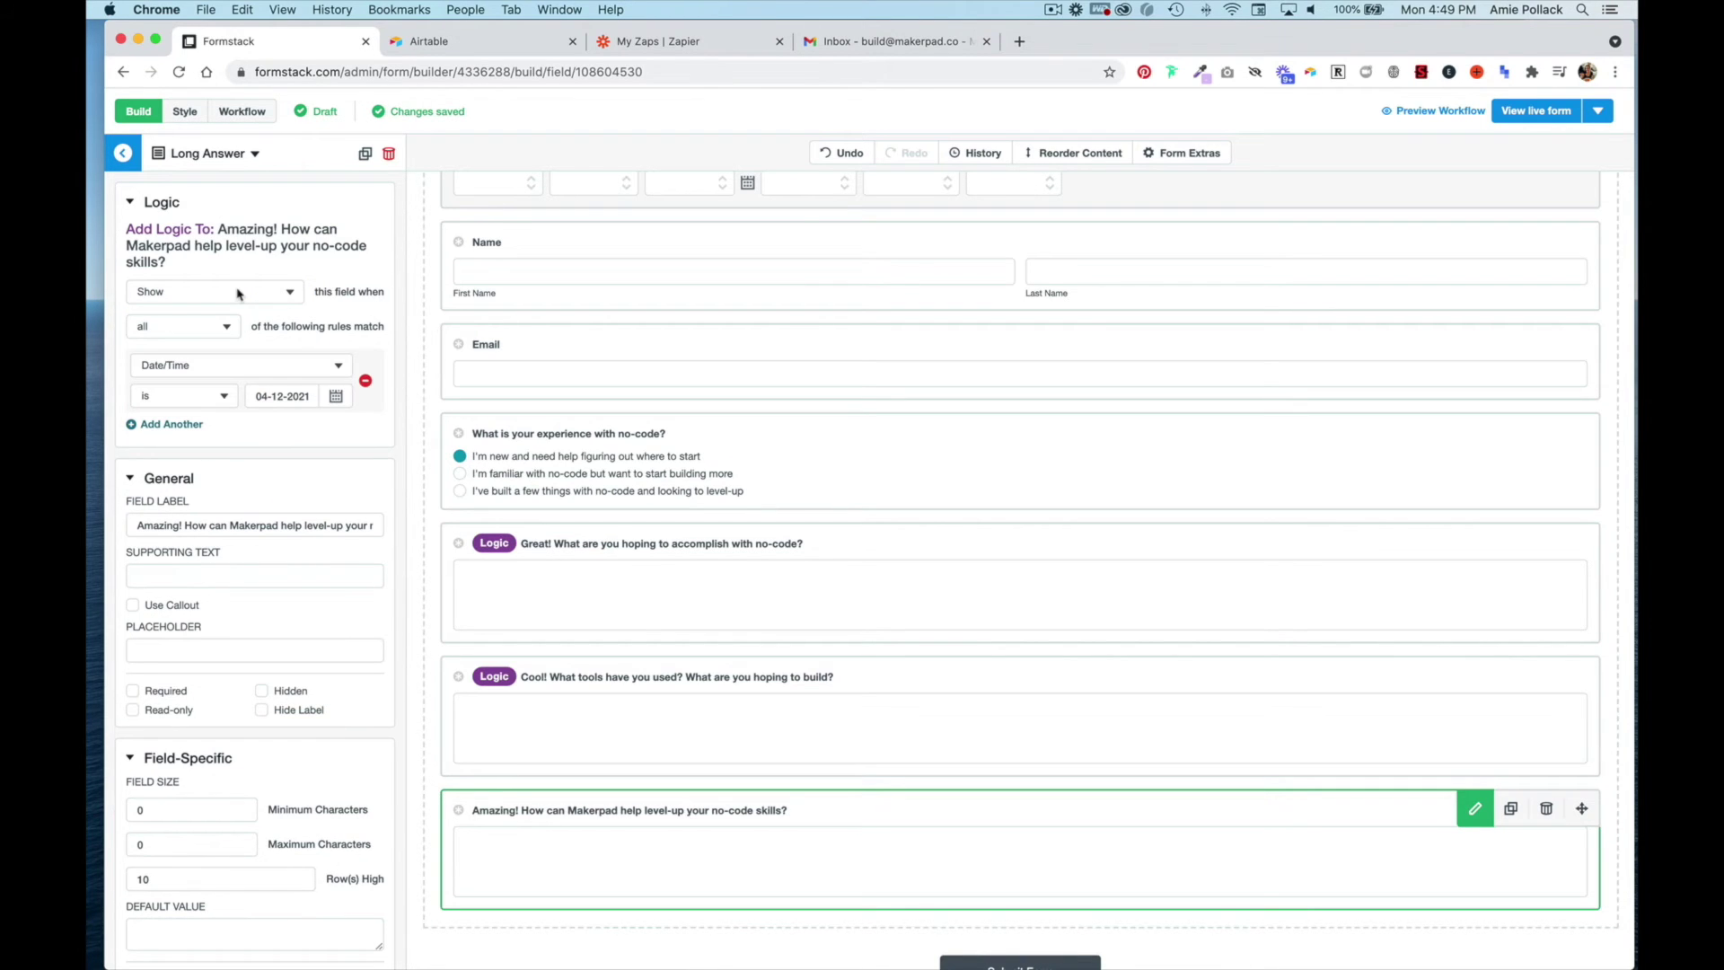
left_click(269, 368)
left_click(269, 380)
left_click(274, 395)
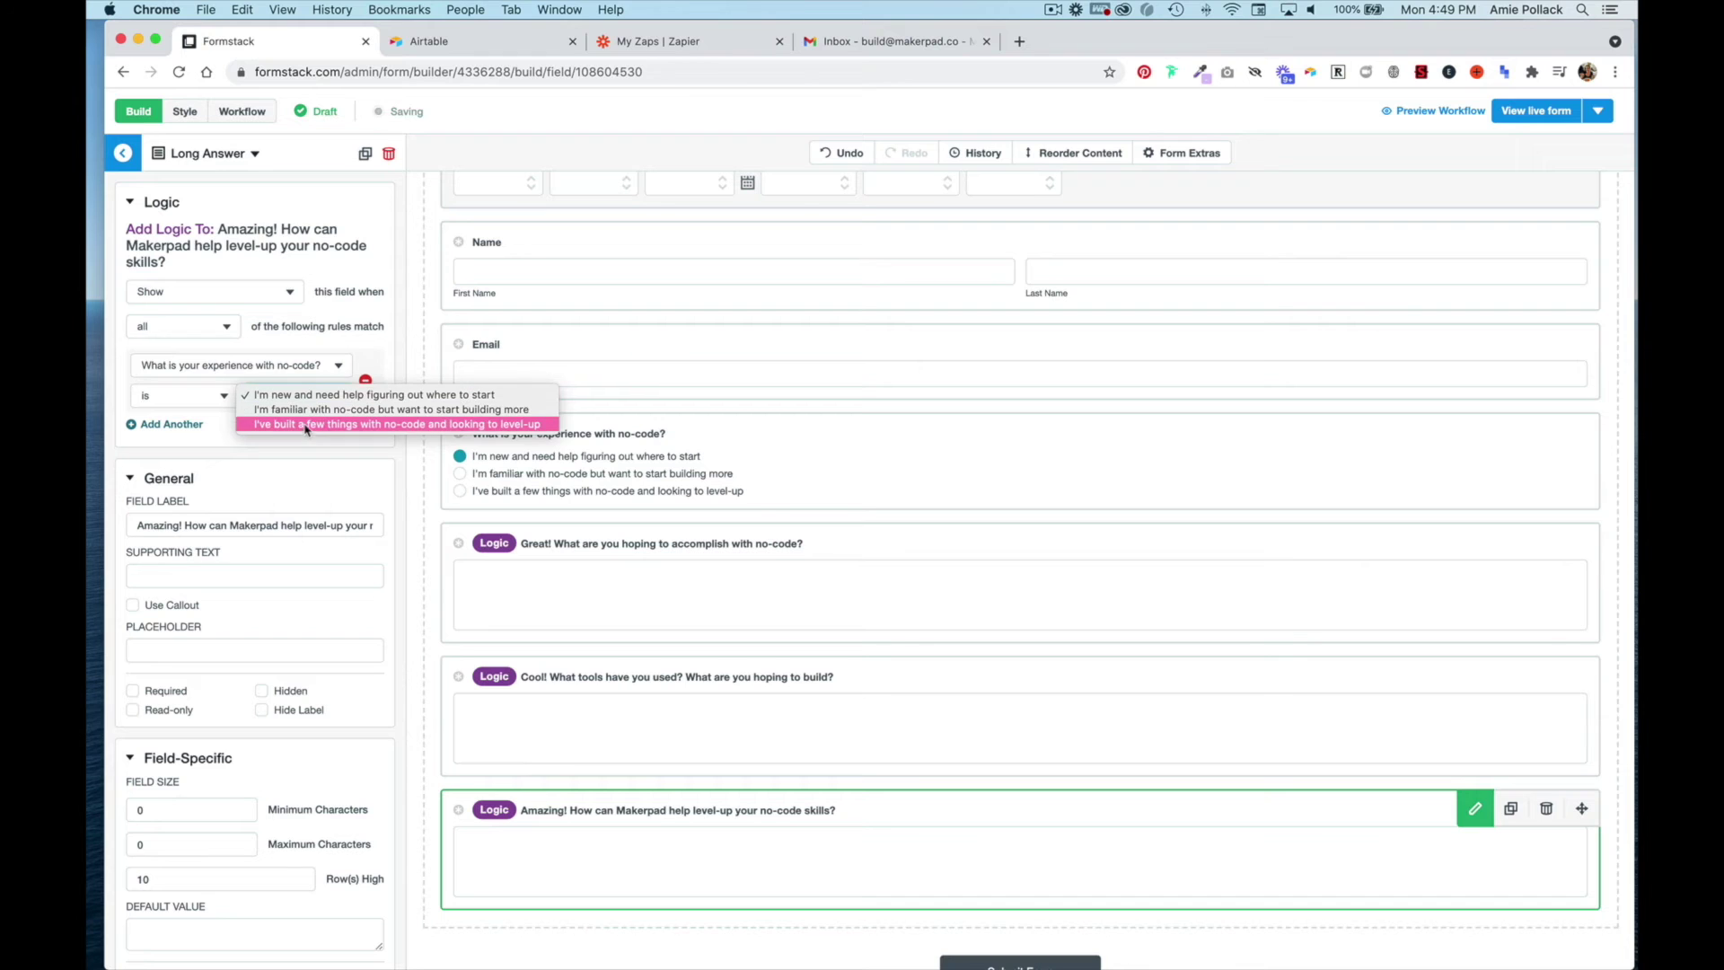
left_click(305, 424)
scroll(569, 682, "down", 3)
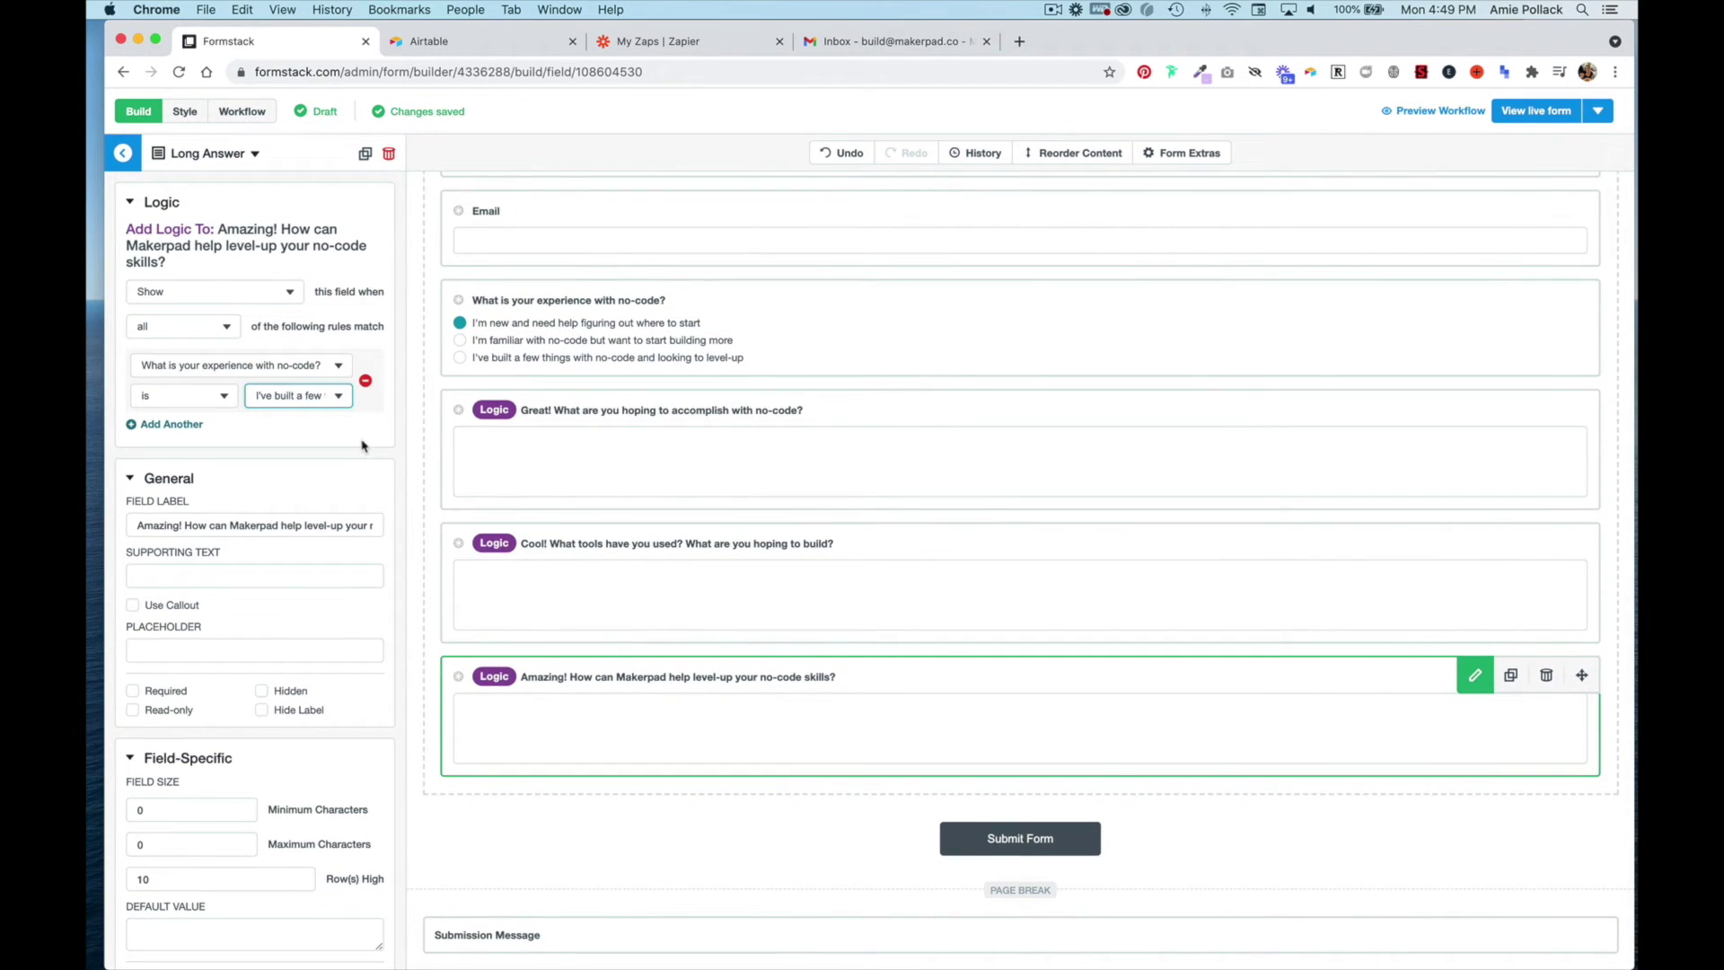
left_click(123, 153)
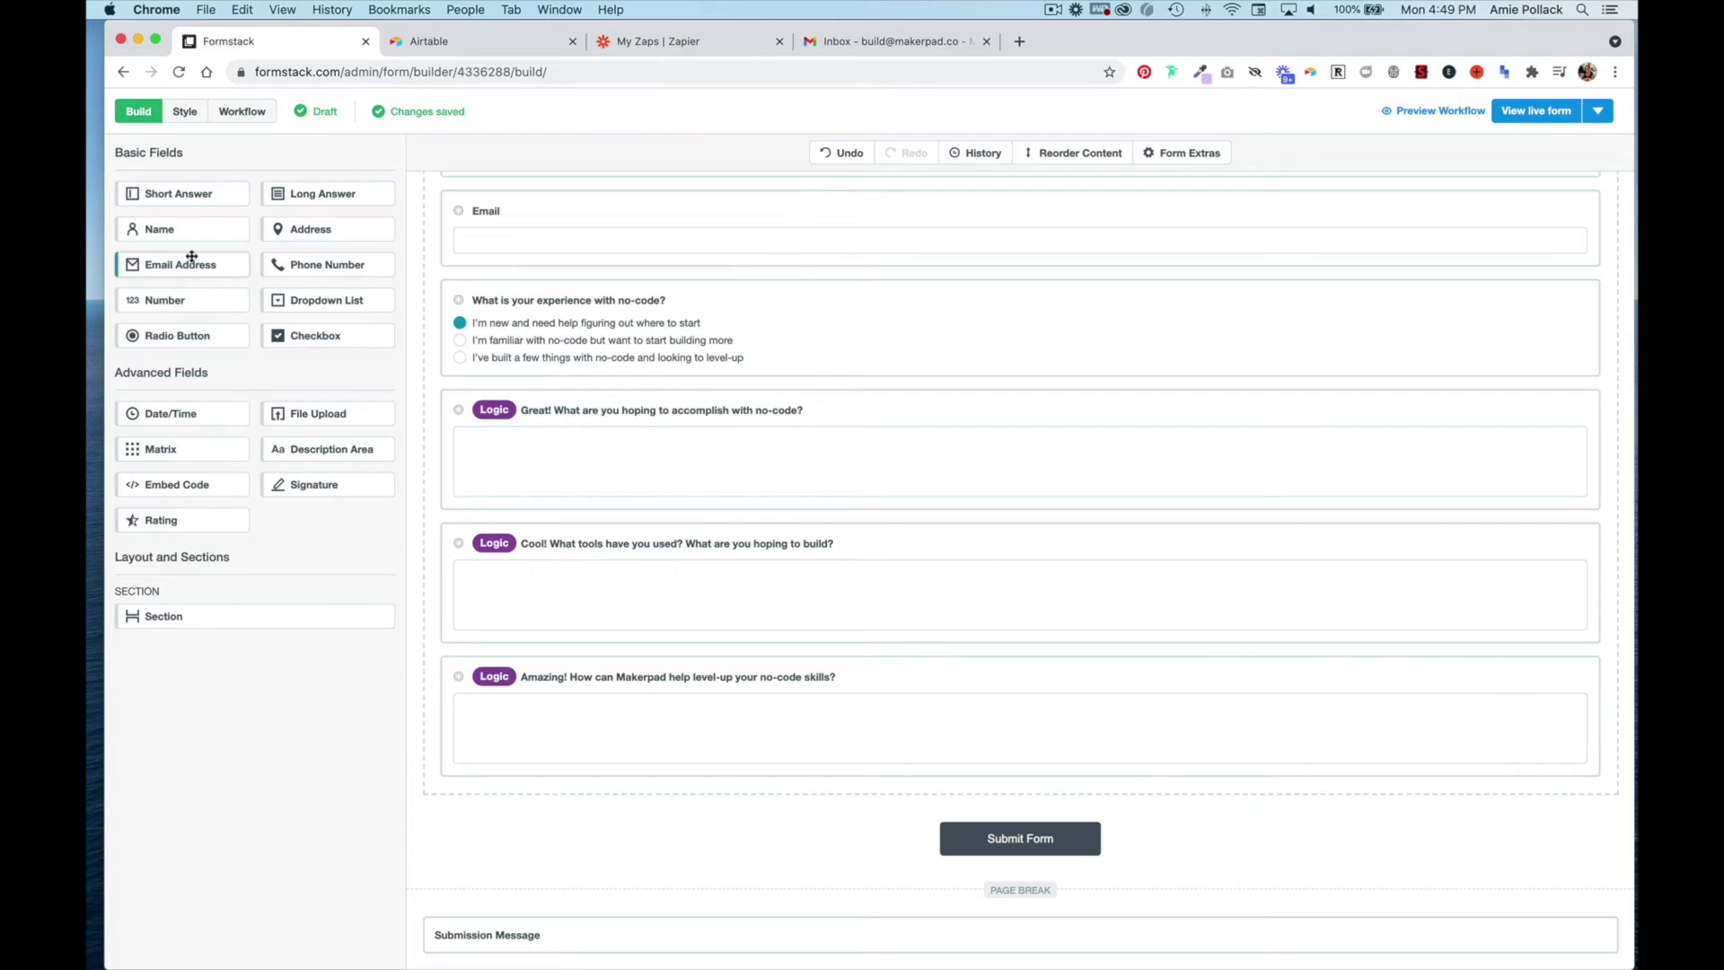
- Add a radio question asking about booking an onboarding call with a Makerpad team member
left_click_drag(190, 332, 559, 768)
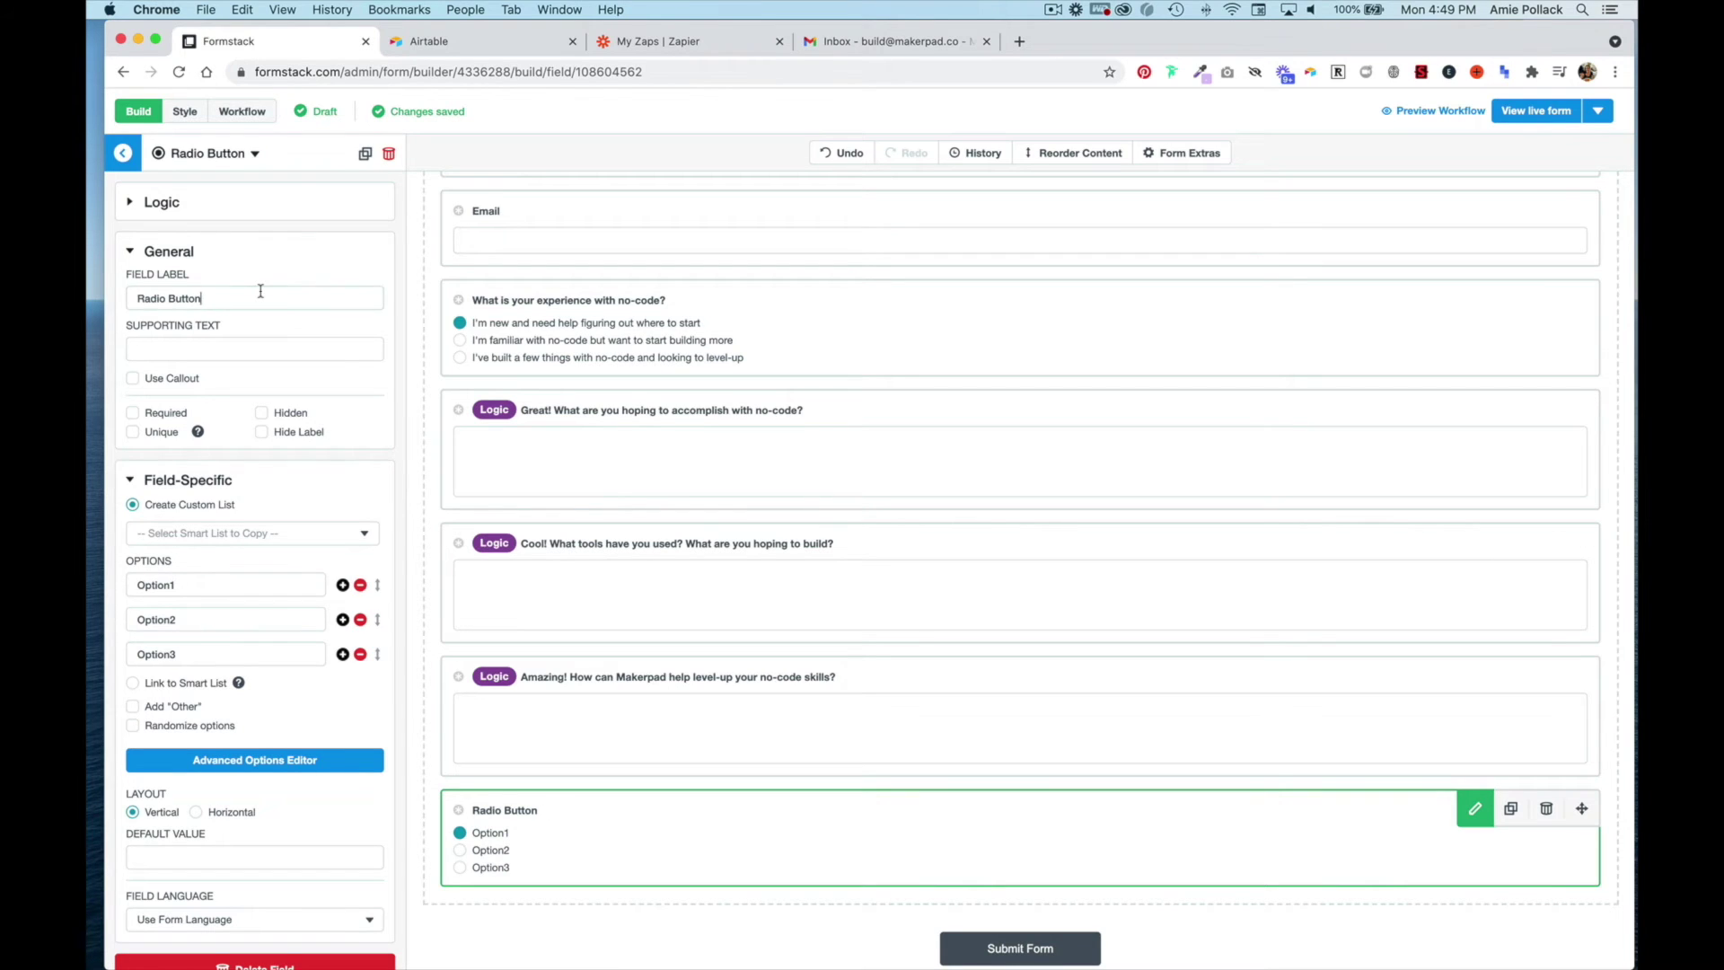
triple_click(260, 291)
type("Would you like t")
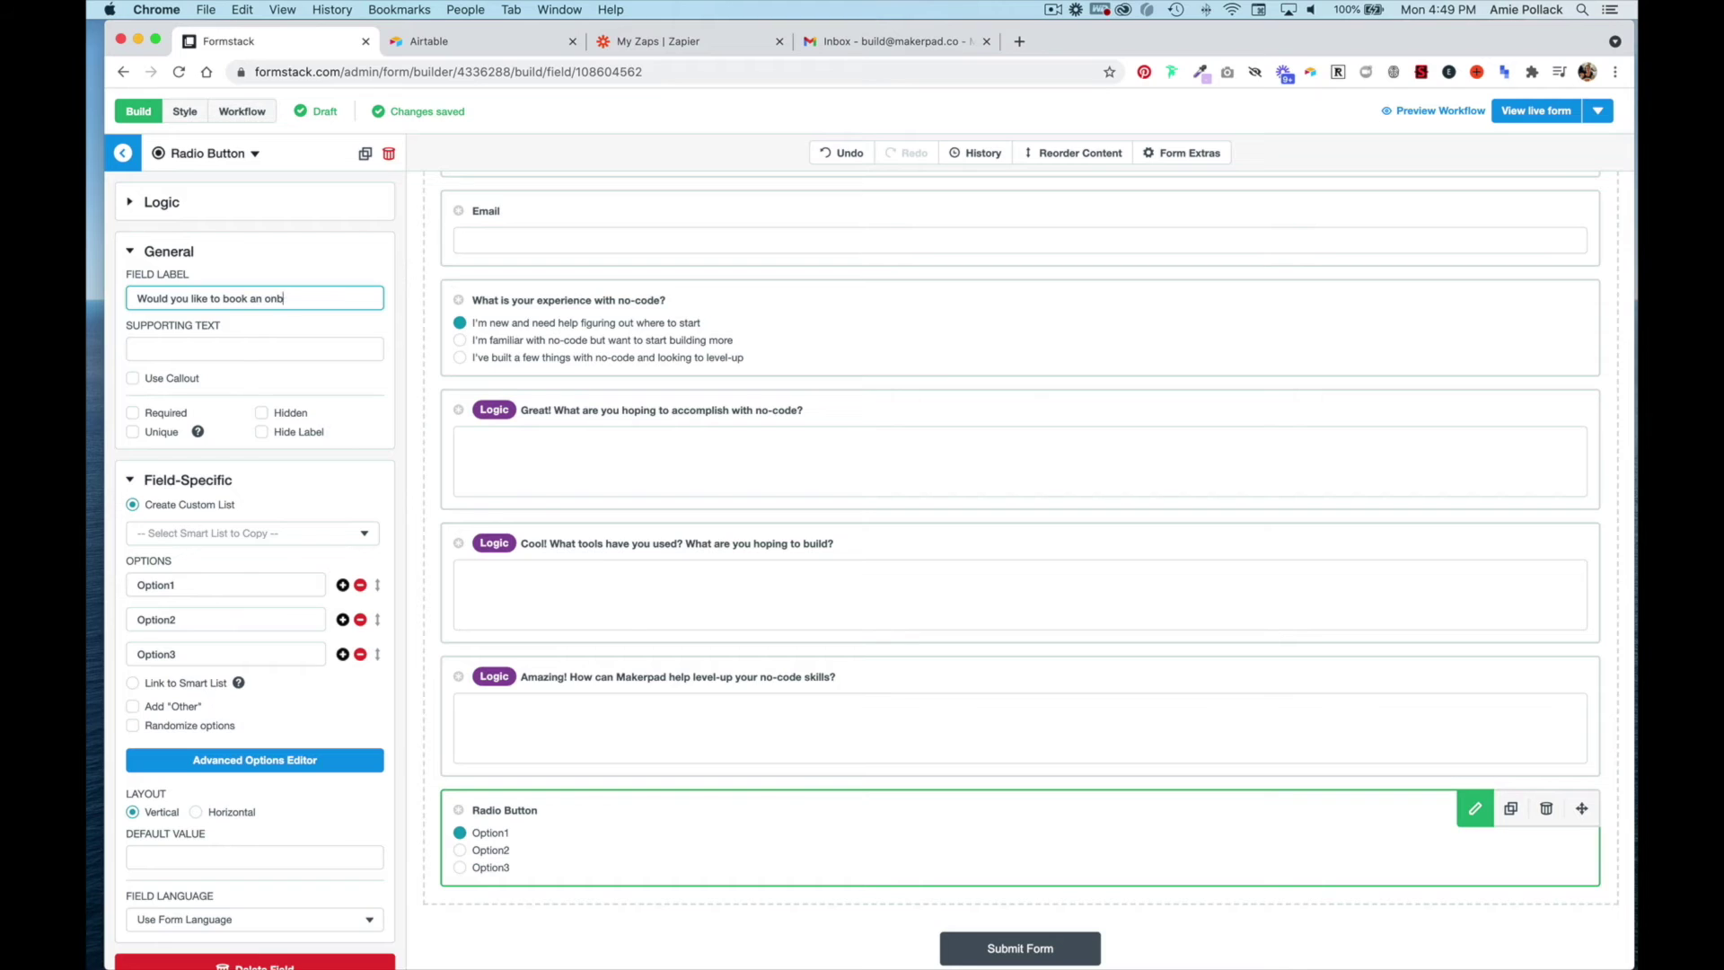
type("a Makerpad team member?")
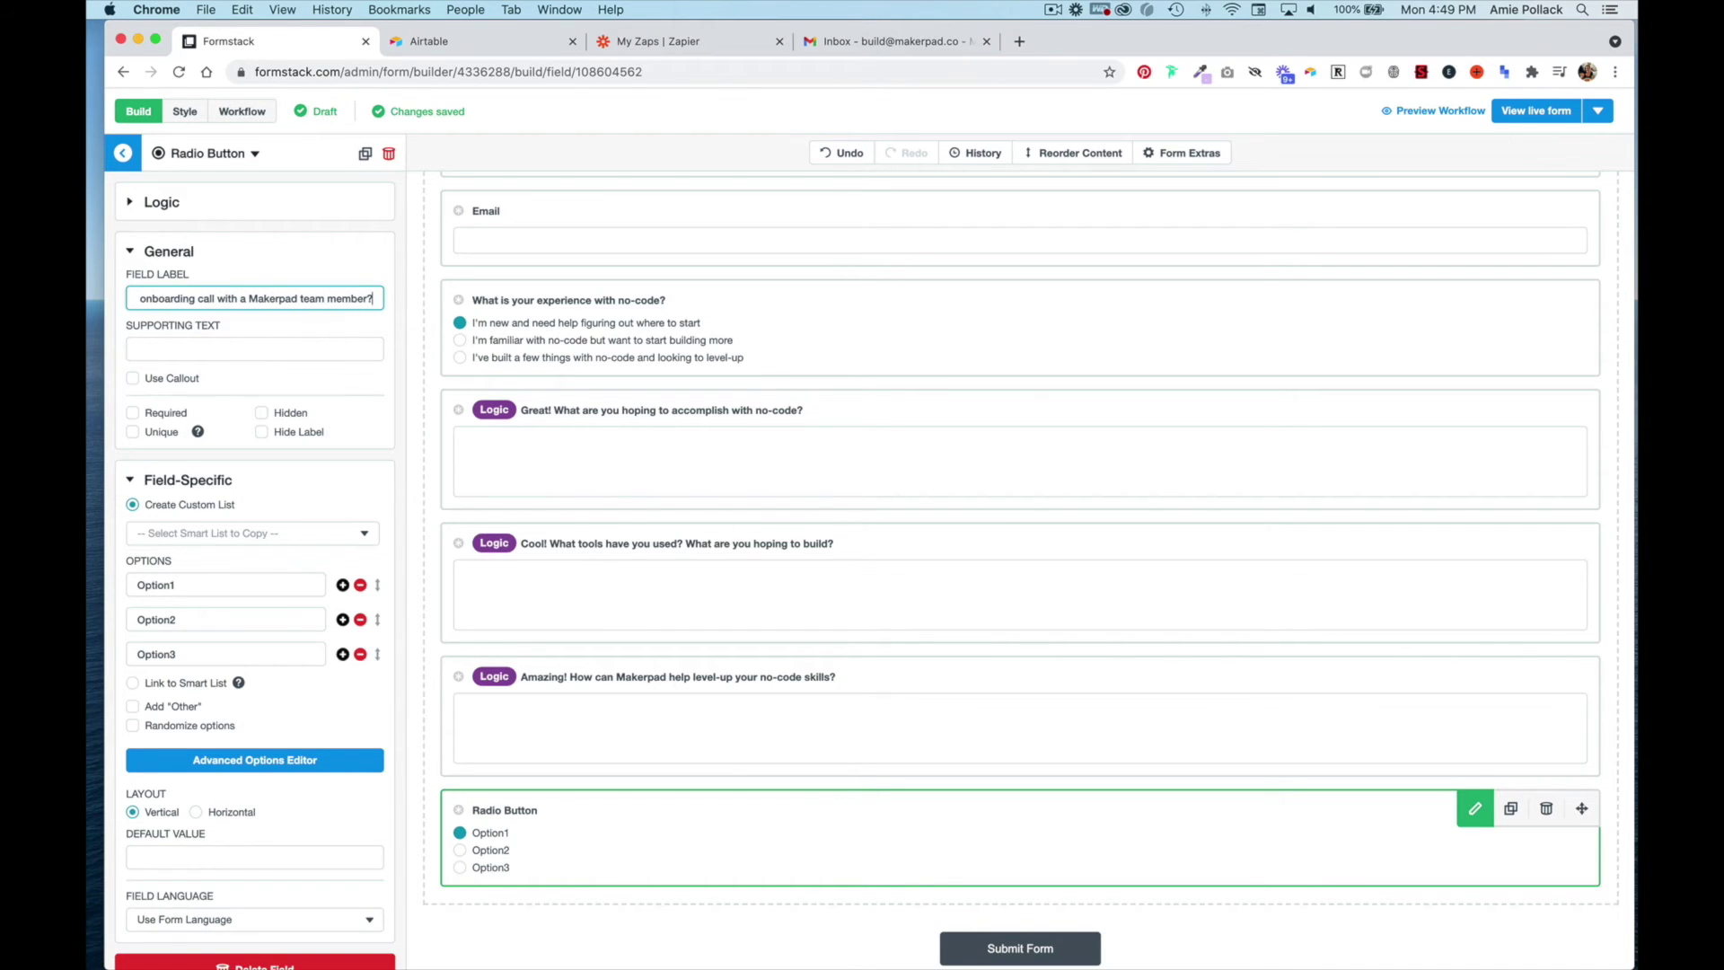
- Set the answers to Yes and No, remove the third option, and add an Embed Code field below
left_click(240, 581)
double_click(240, 581)
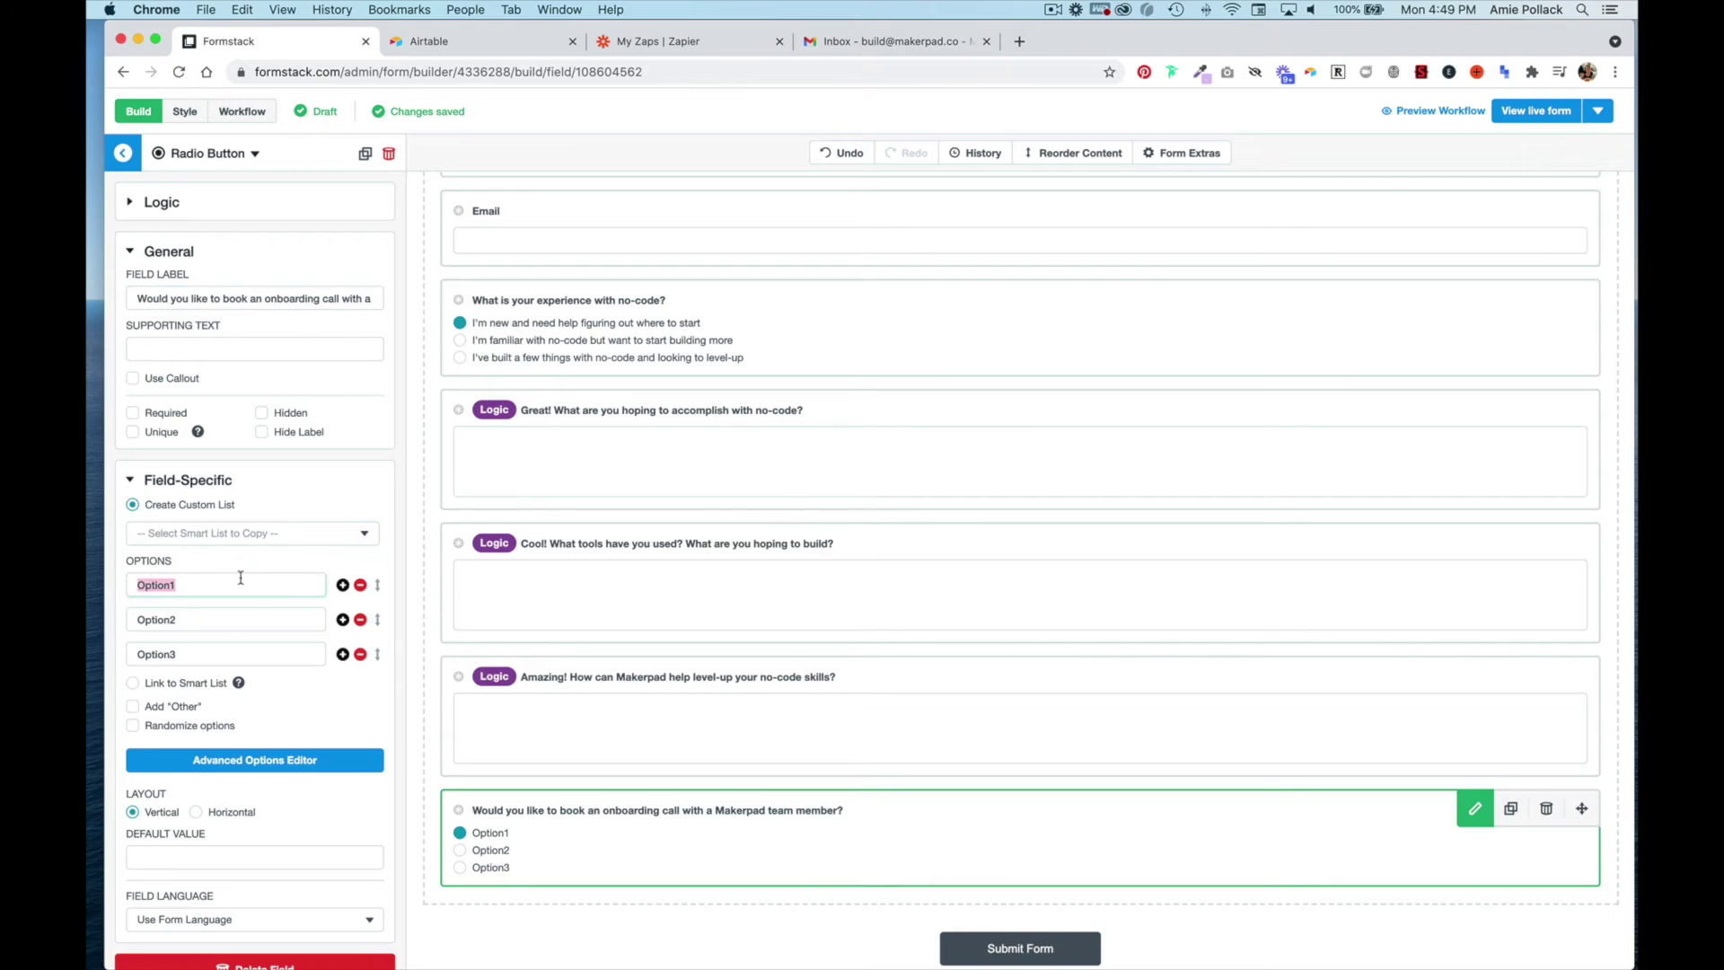
type("Yes")
key("Tab")
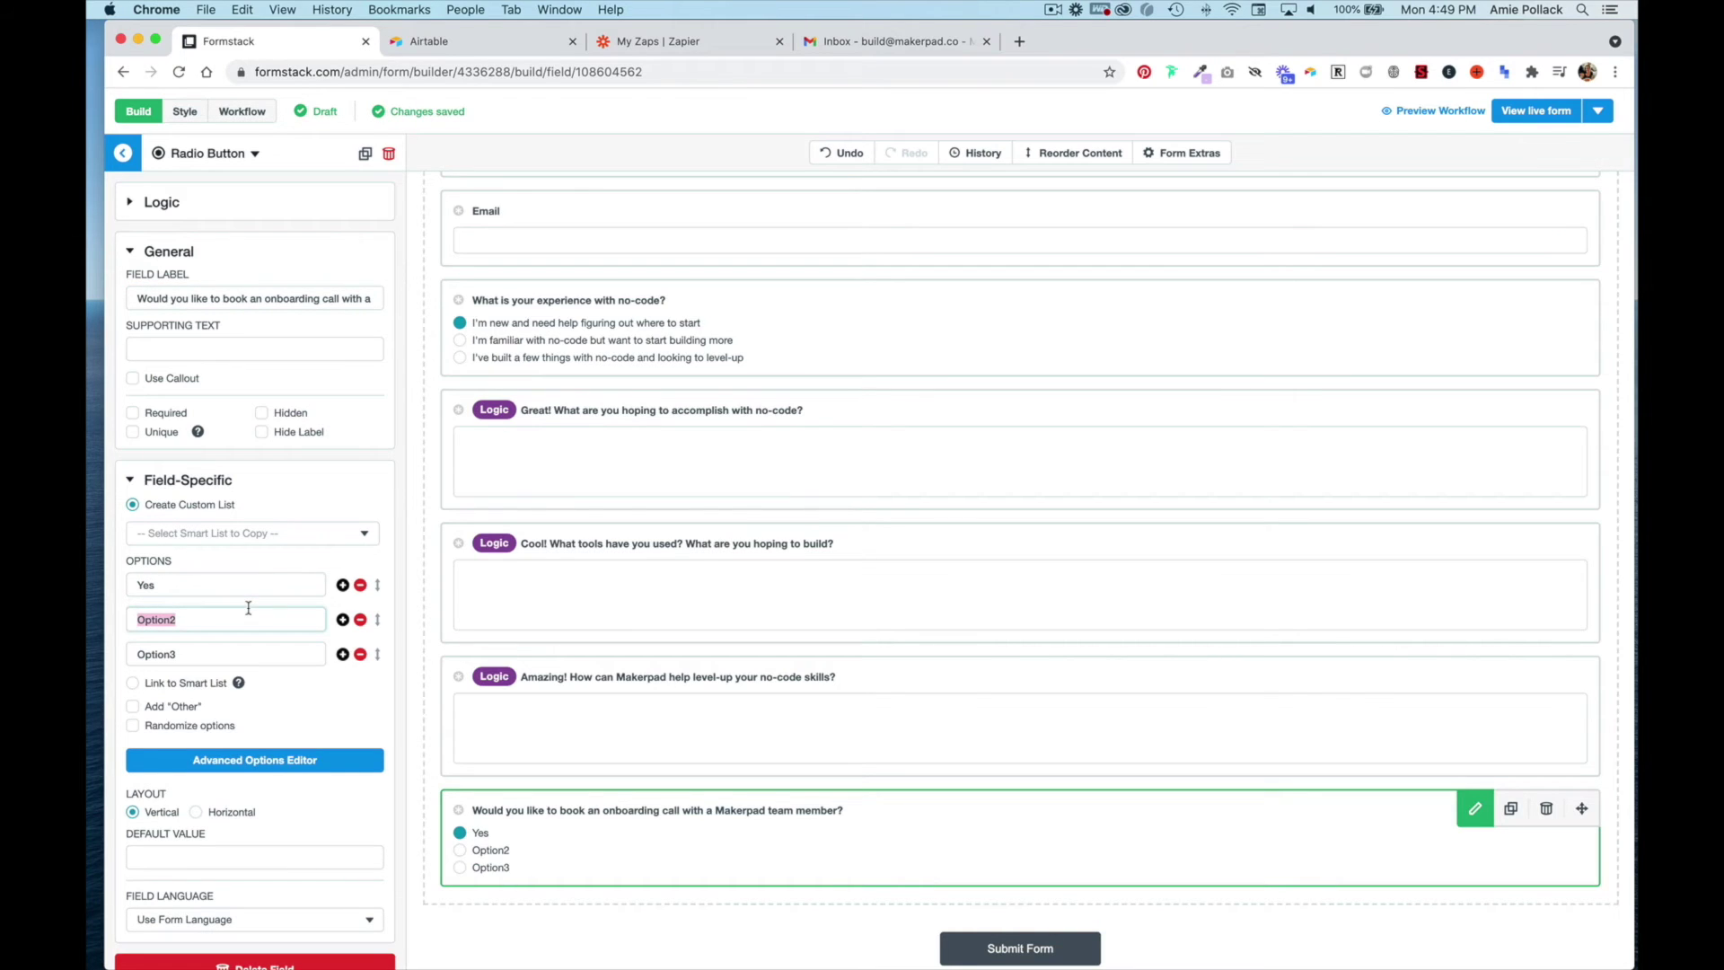
type("No")
left_click(361, 655)
scroll(575, 719, "down", 2)
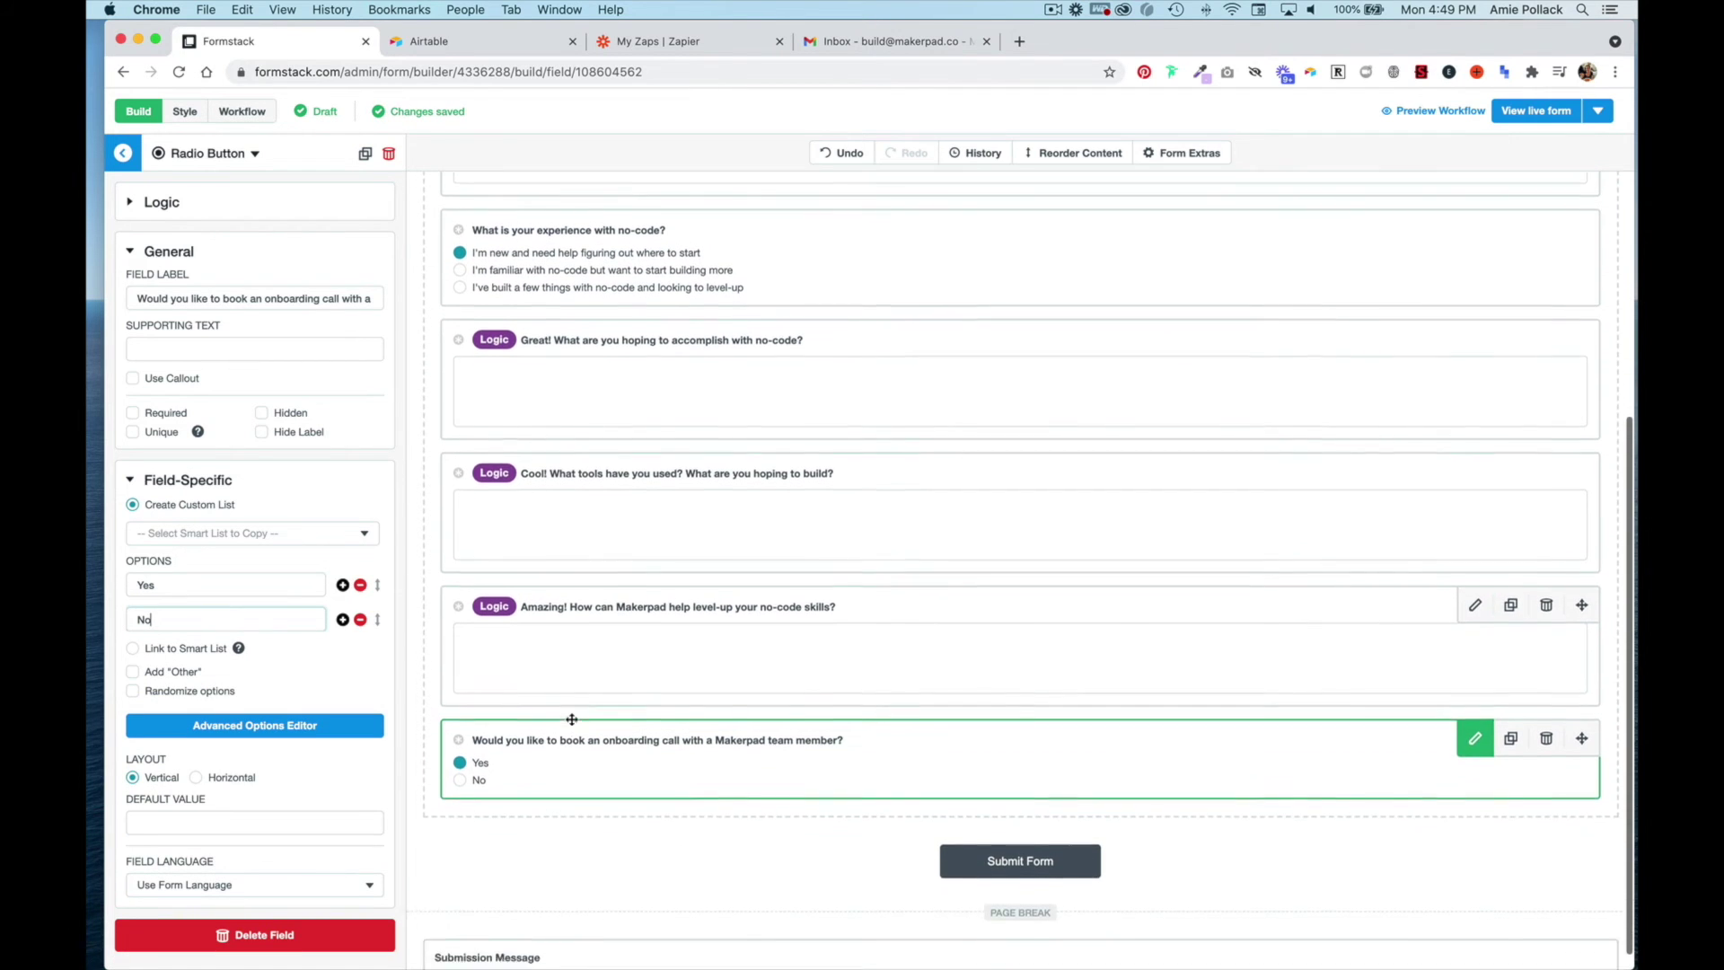
left_click(123, 152)
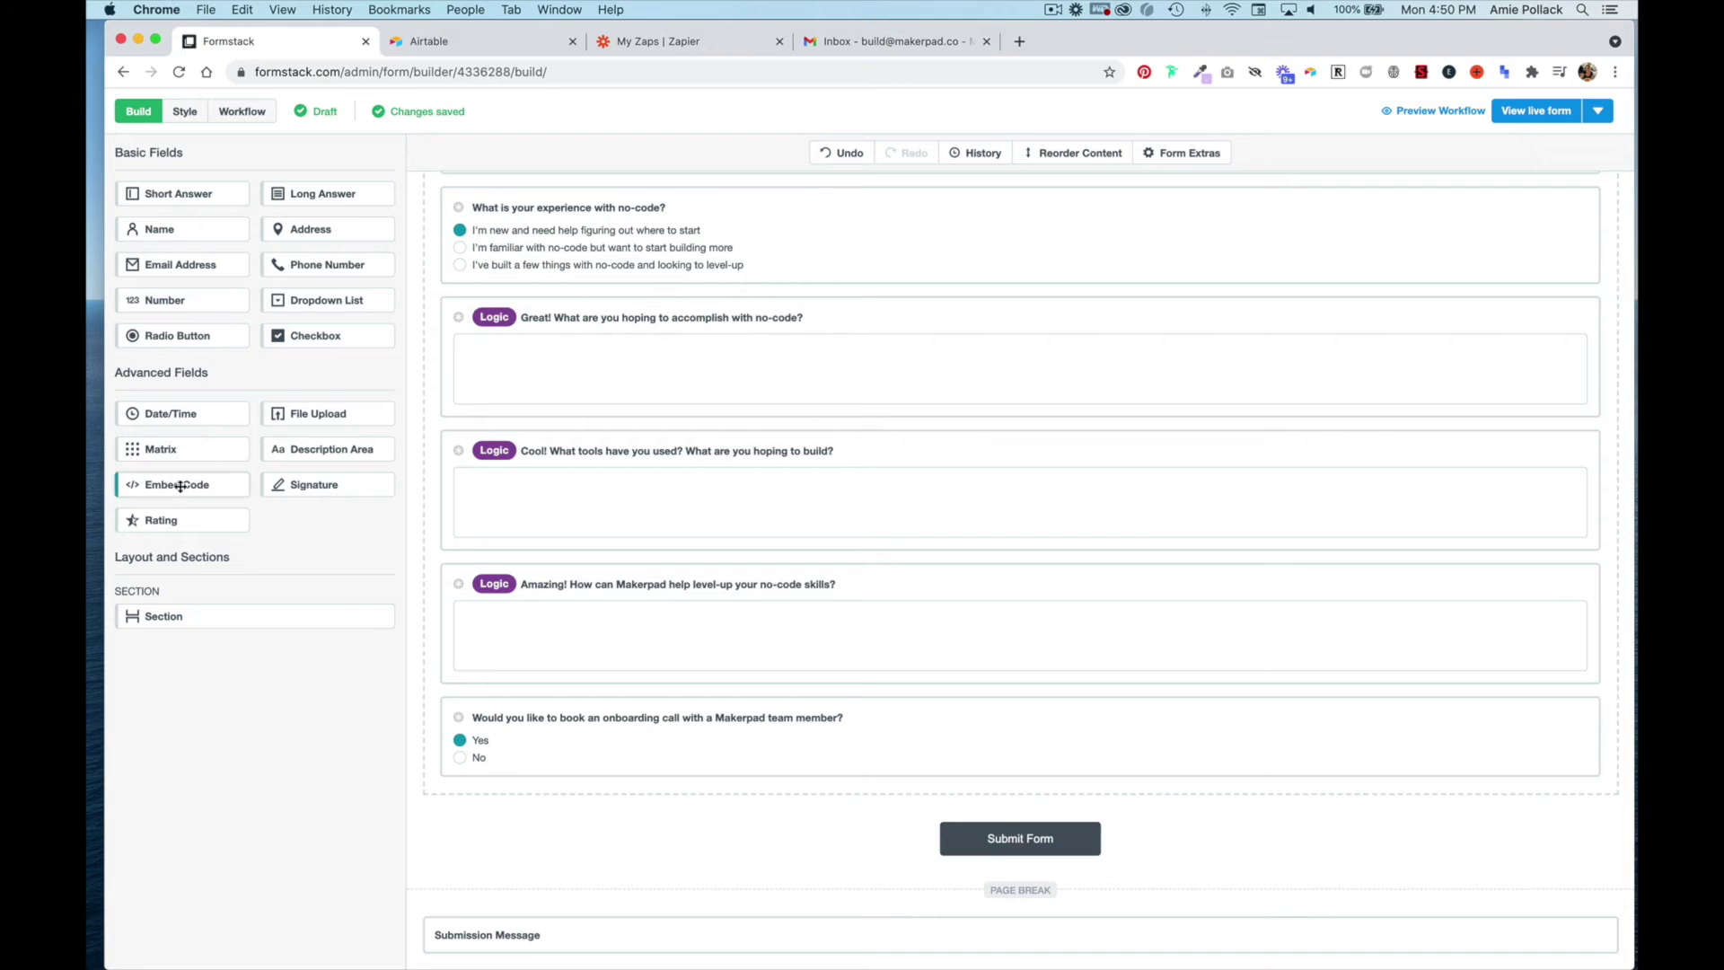
left_click_drag(175, 484, 508, 777)
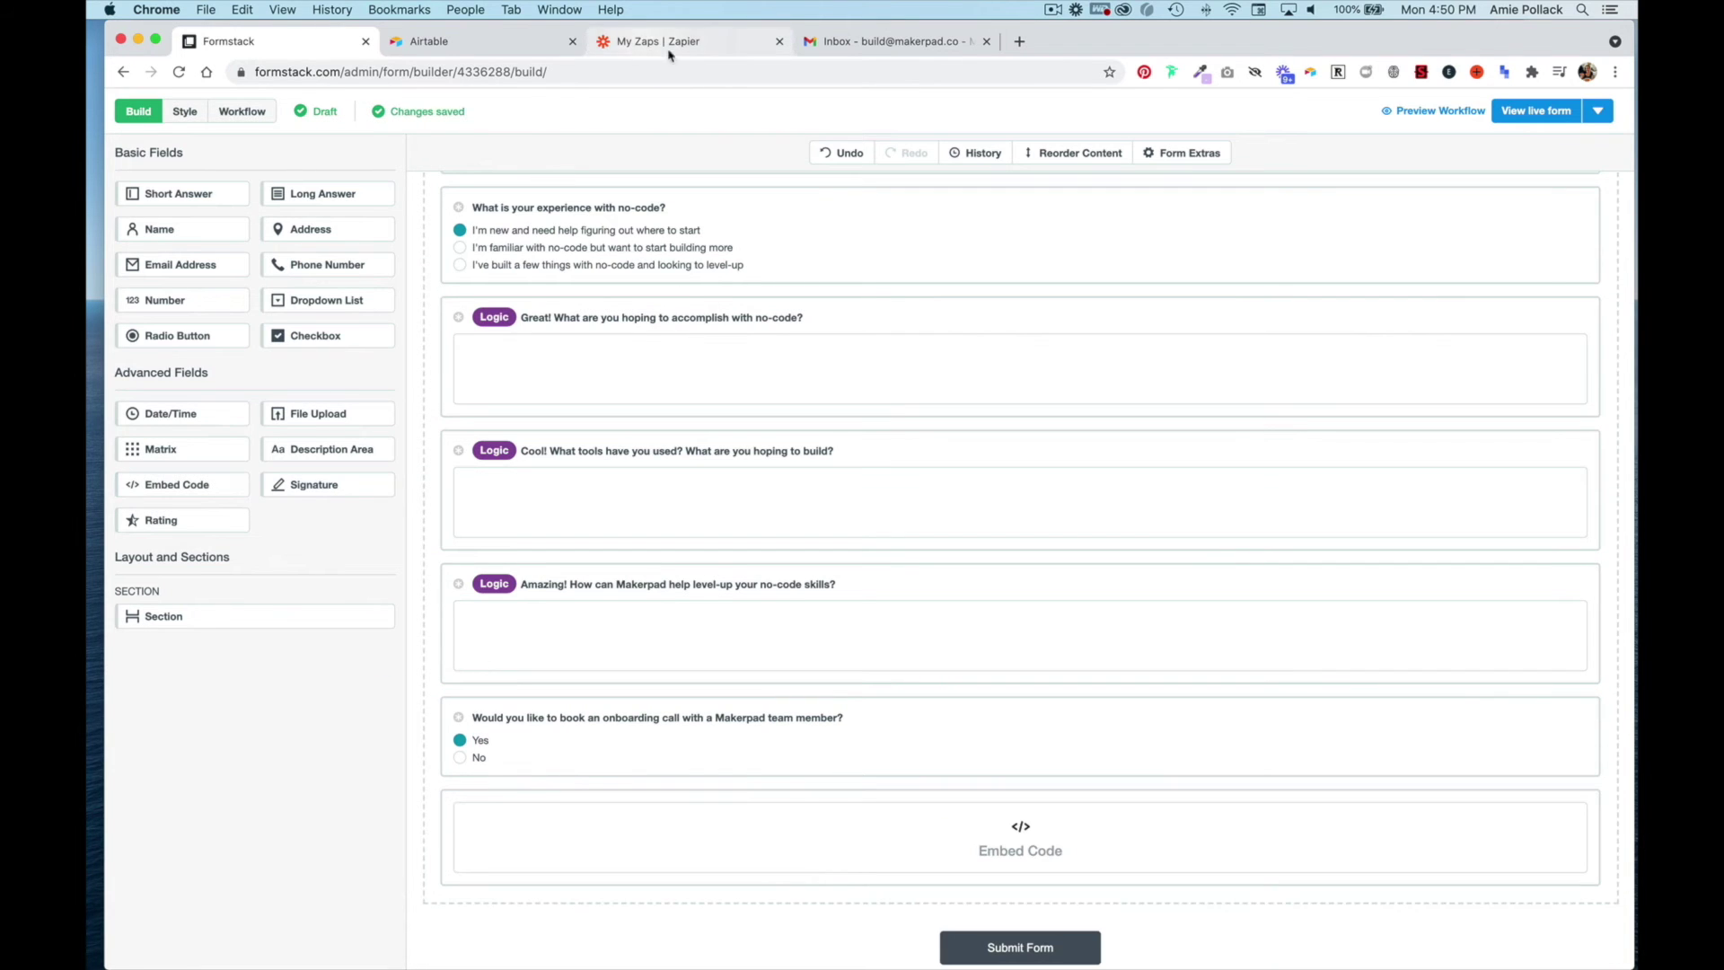
left_click(1021, 42)
- In Calendly, get the inline embed code for the Makerpad Meeting event
type("cal")
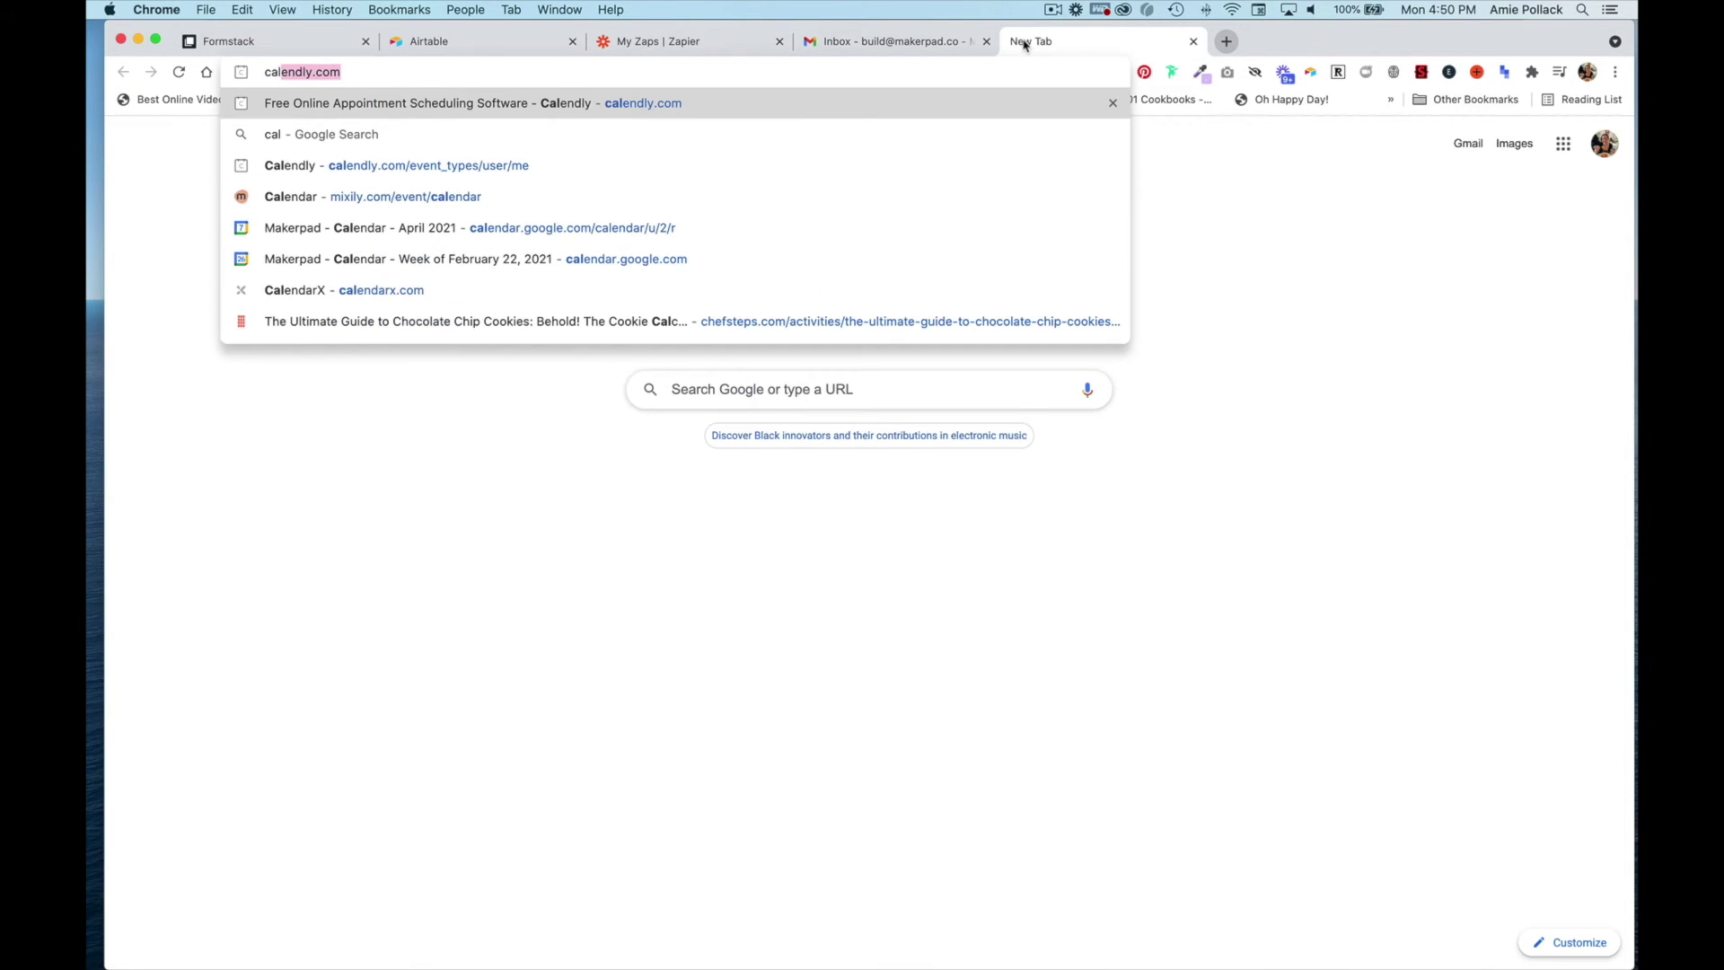
key("Return")
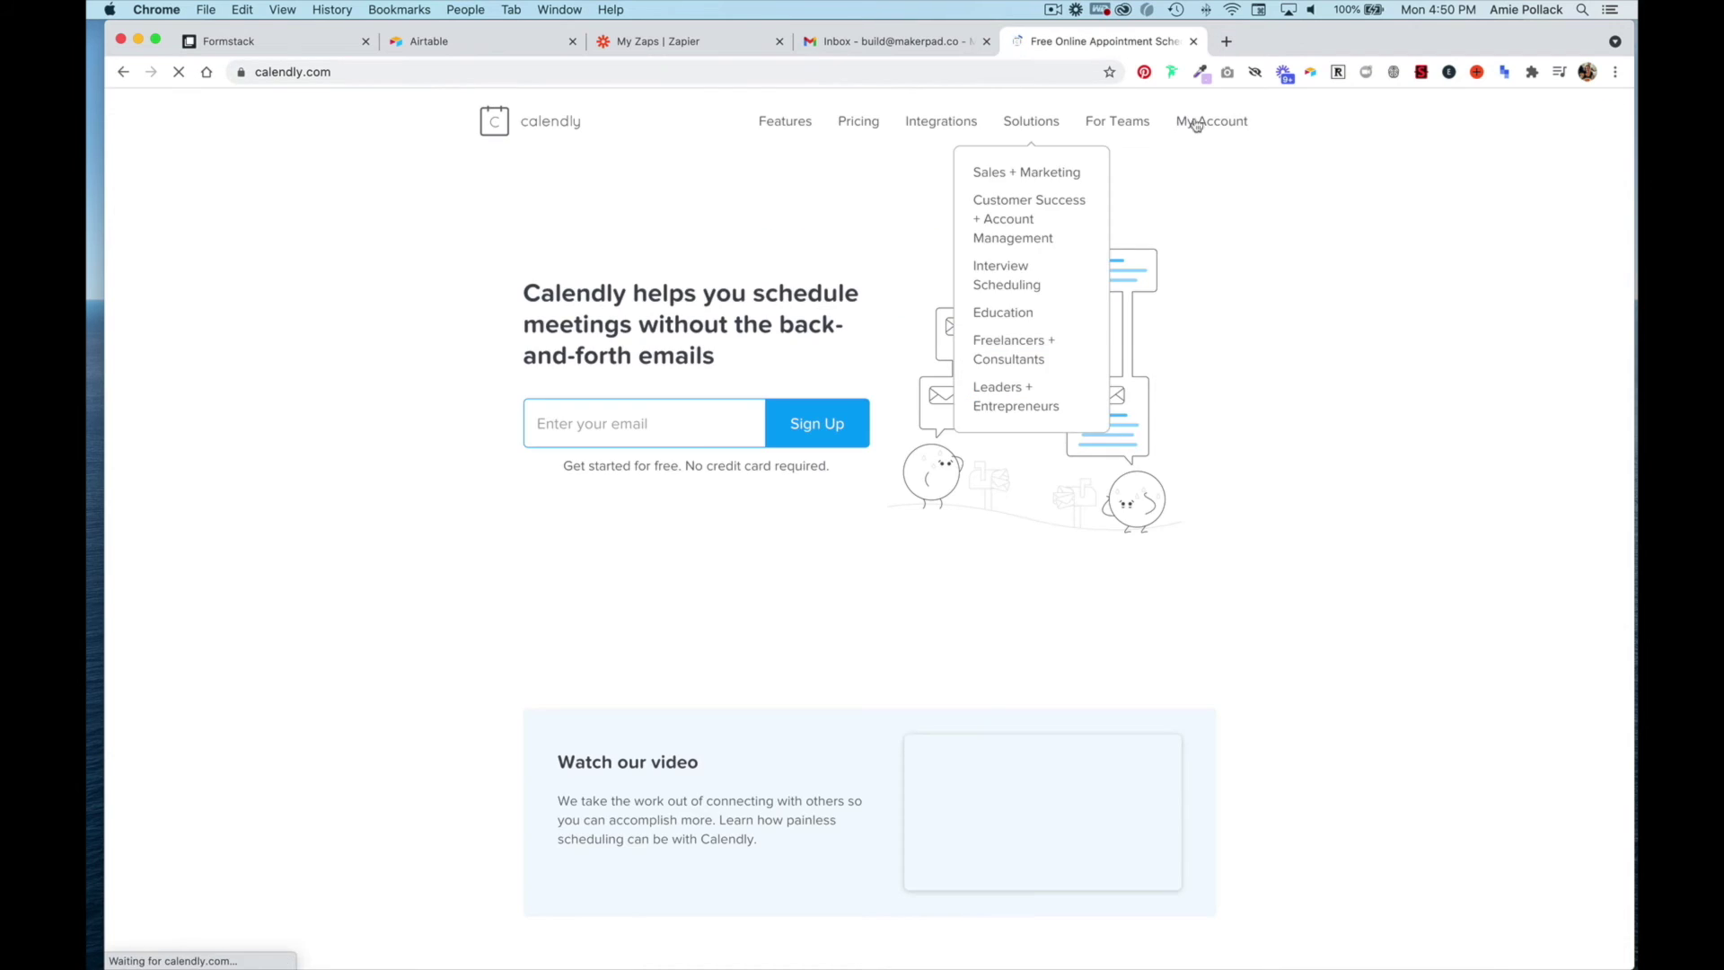
left_click(1208, 121)
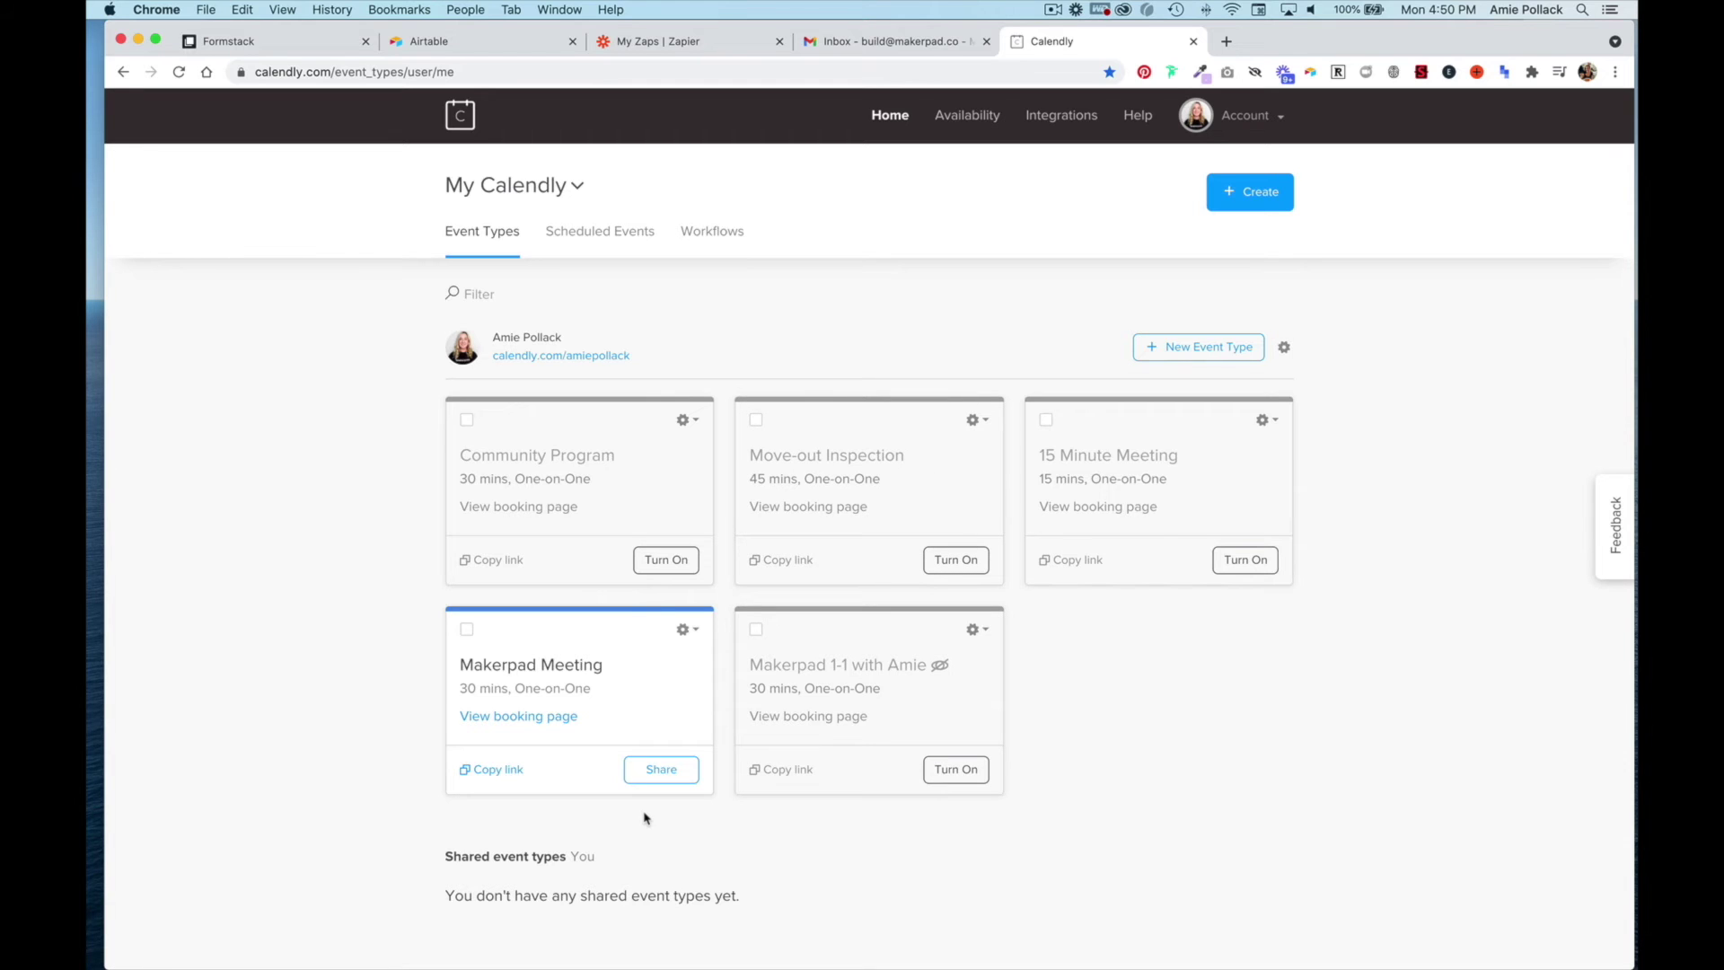
left_click(660, 771)
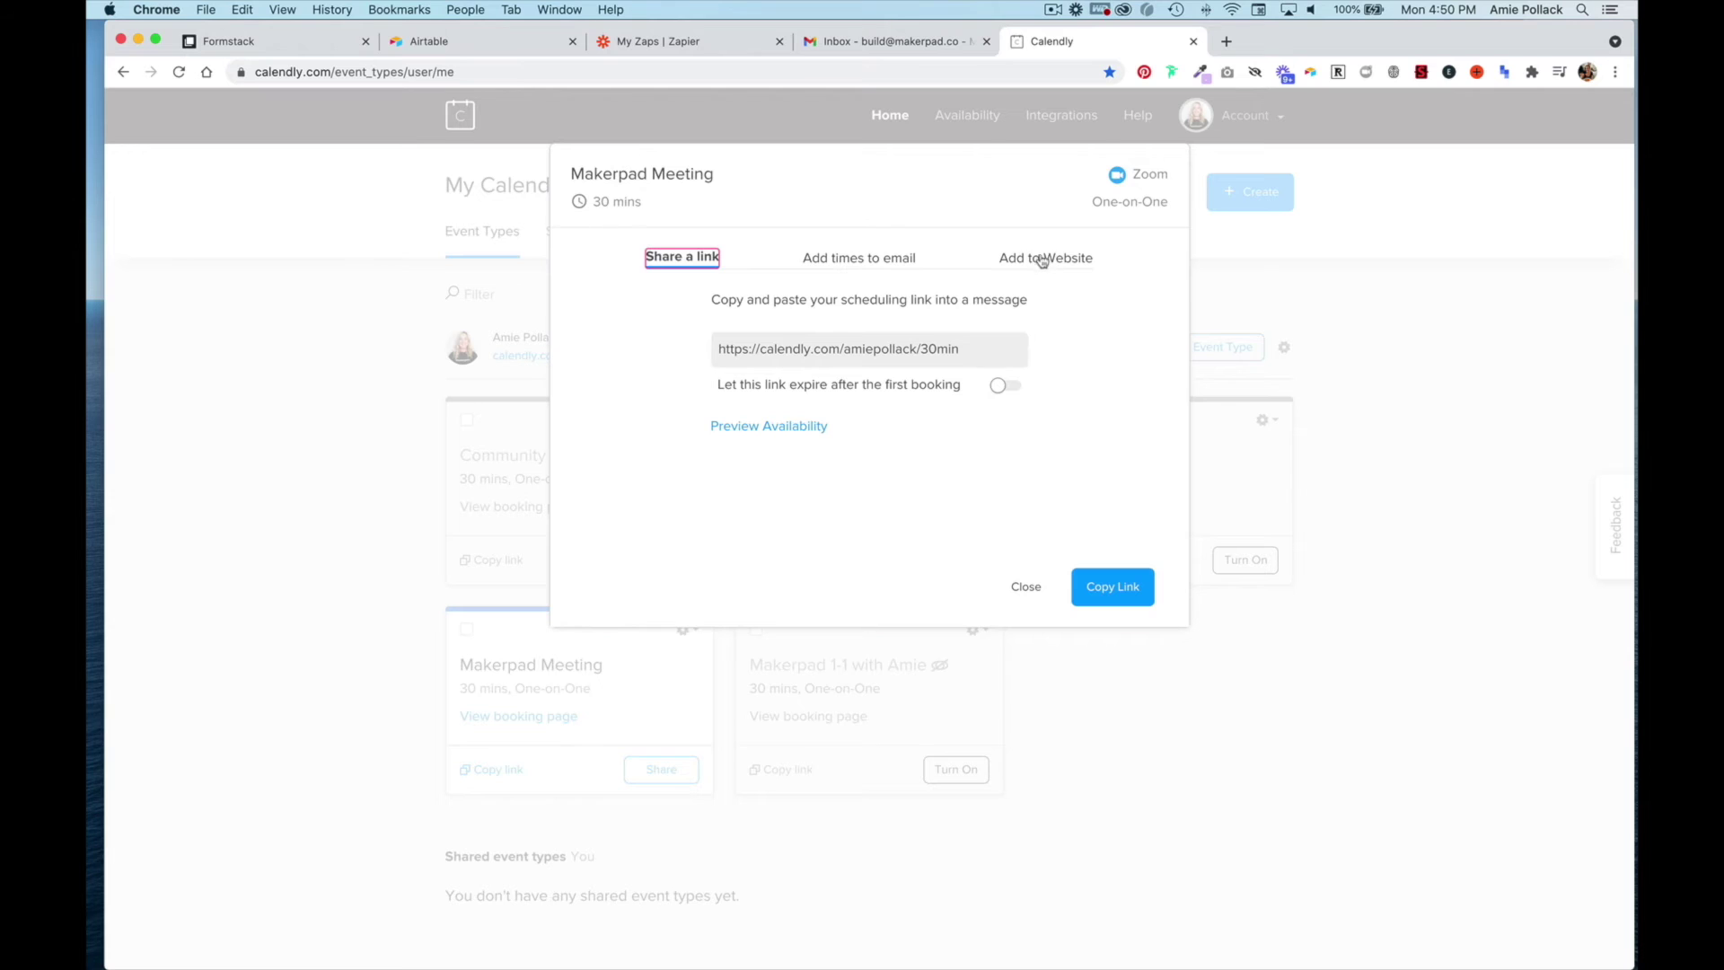
left_click(1040, 258)
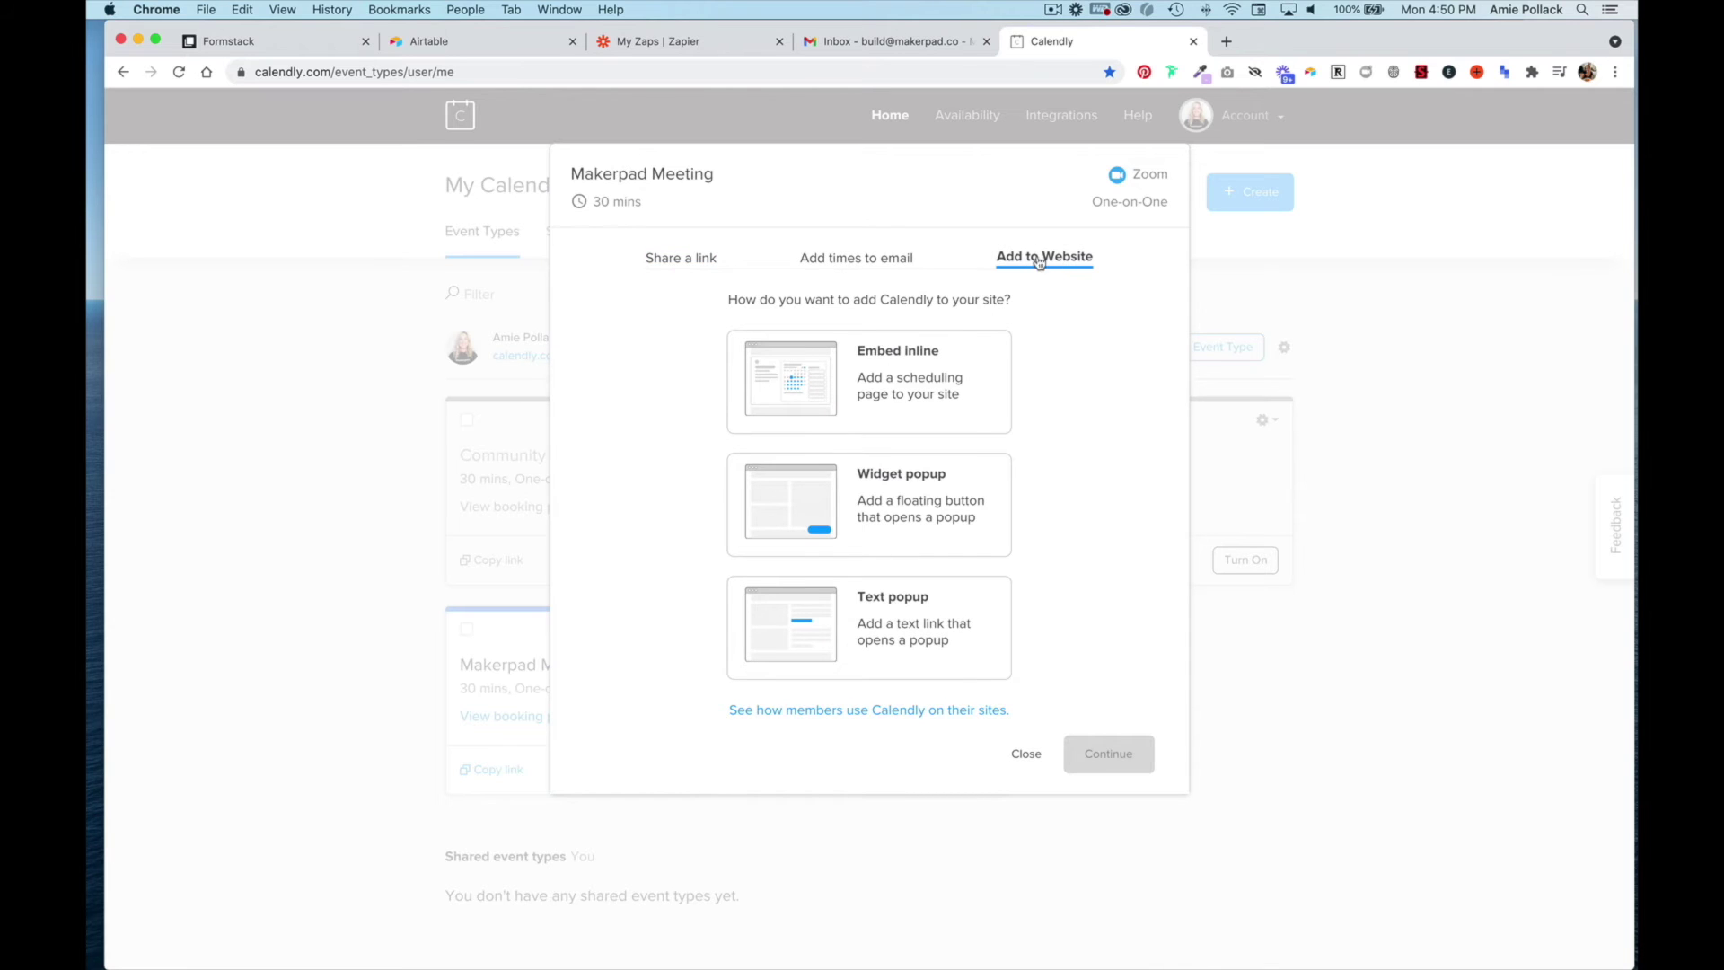
left_click(938, 399)
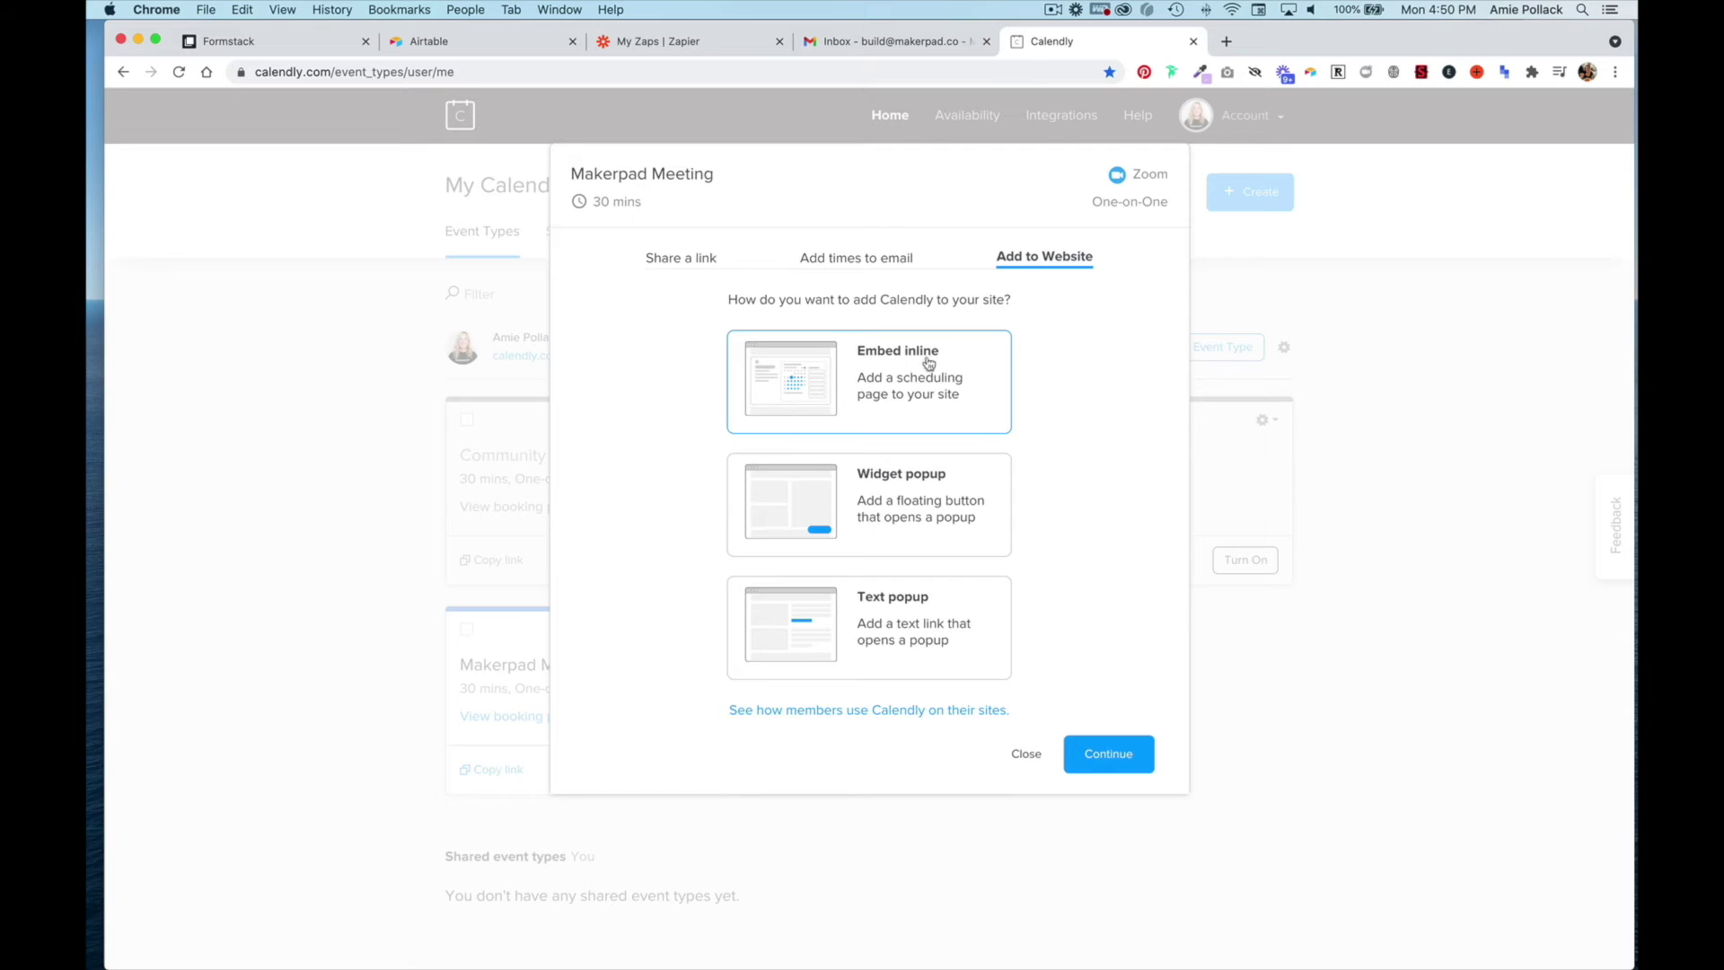
left_click(1108, 753)
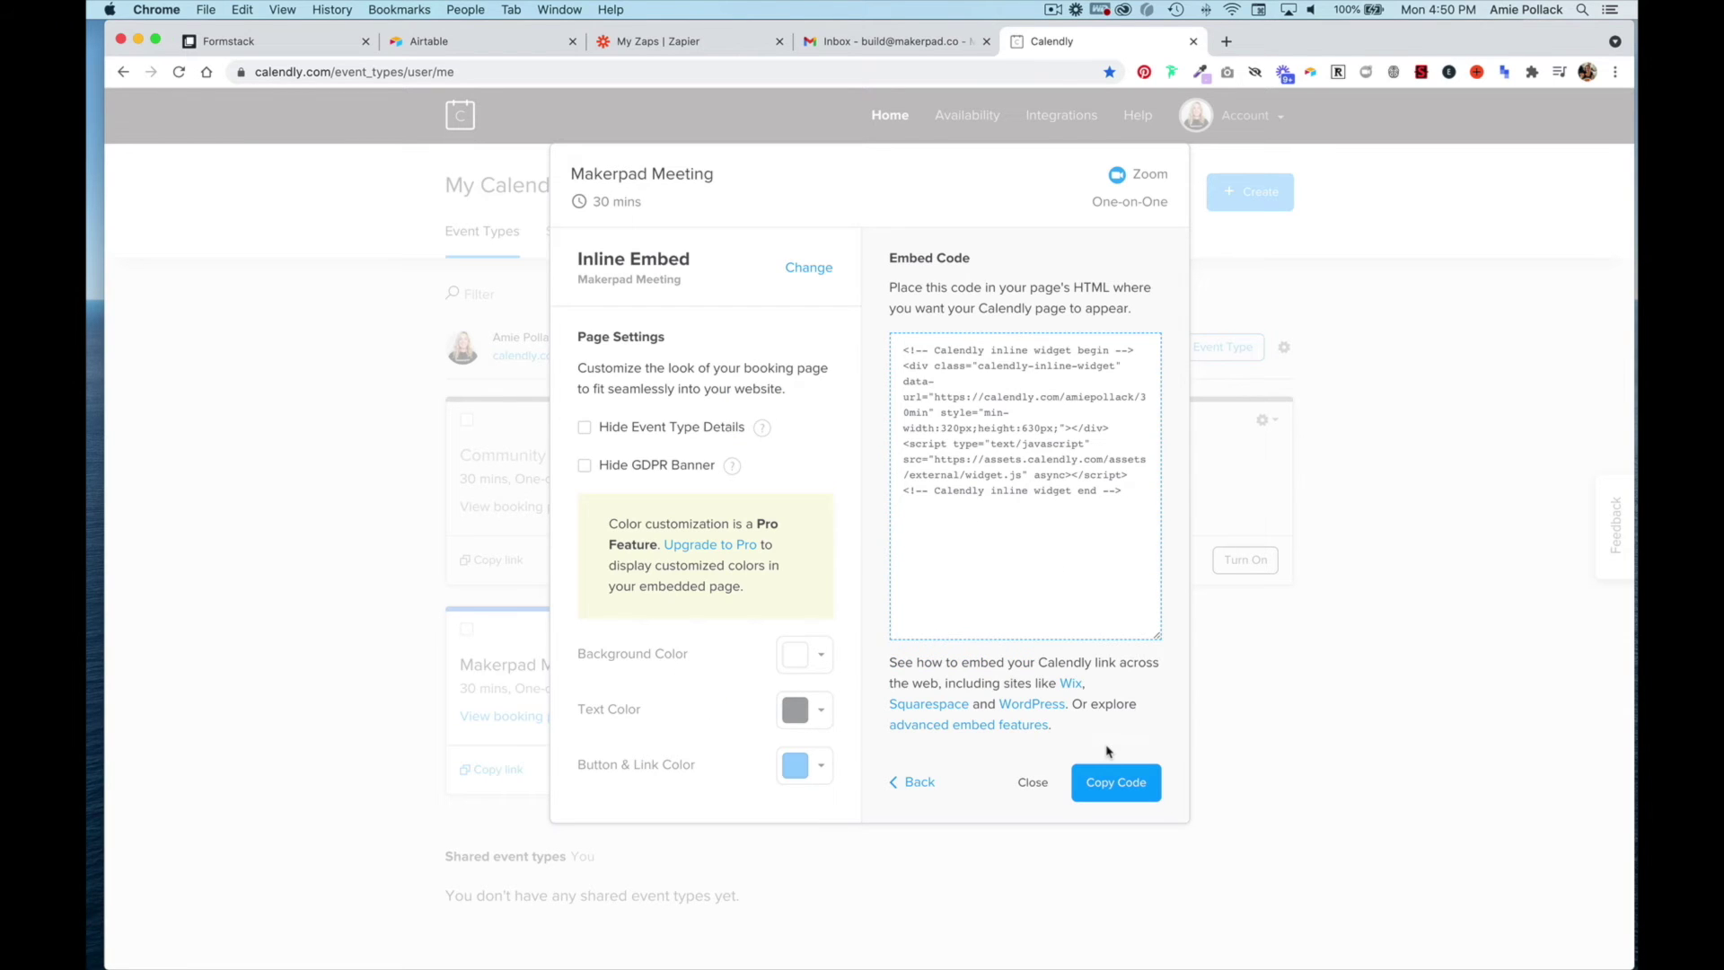
- Hide event type details and the GDPR banner, copy the embed code, and return to Formstack
left_click(631, 429)
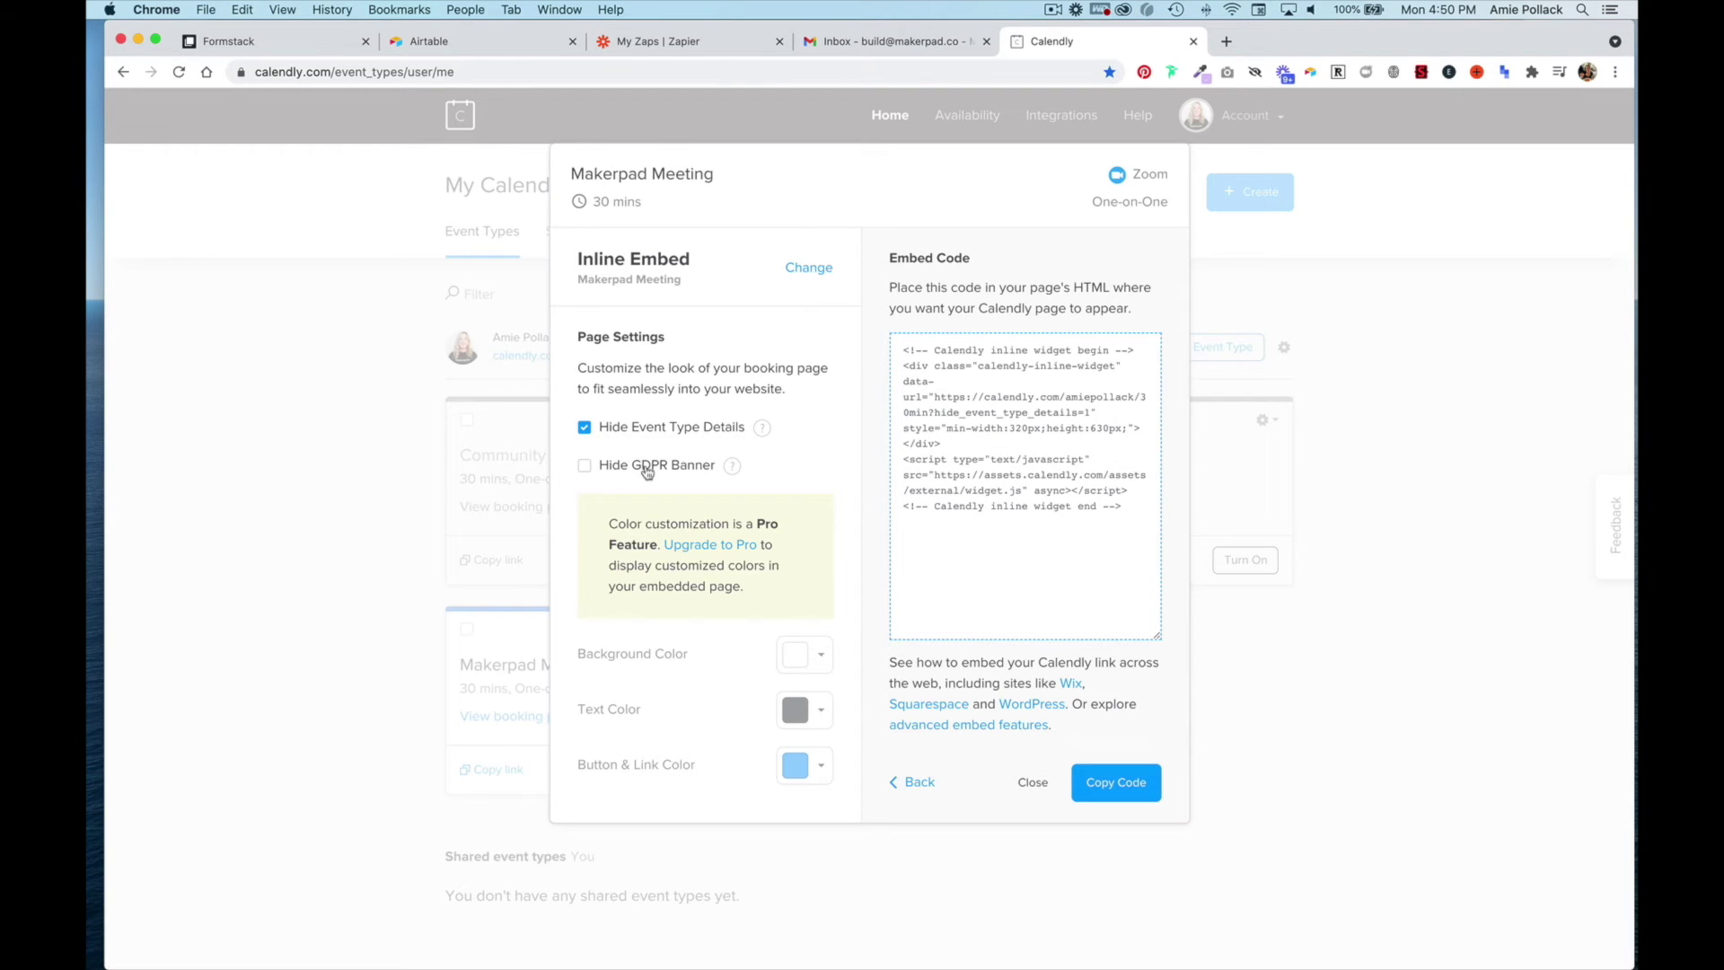
left_click(646, 466)
left_click(1042, 491)
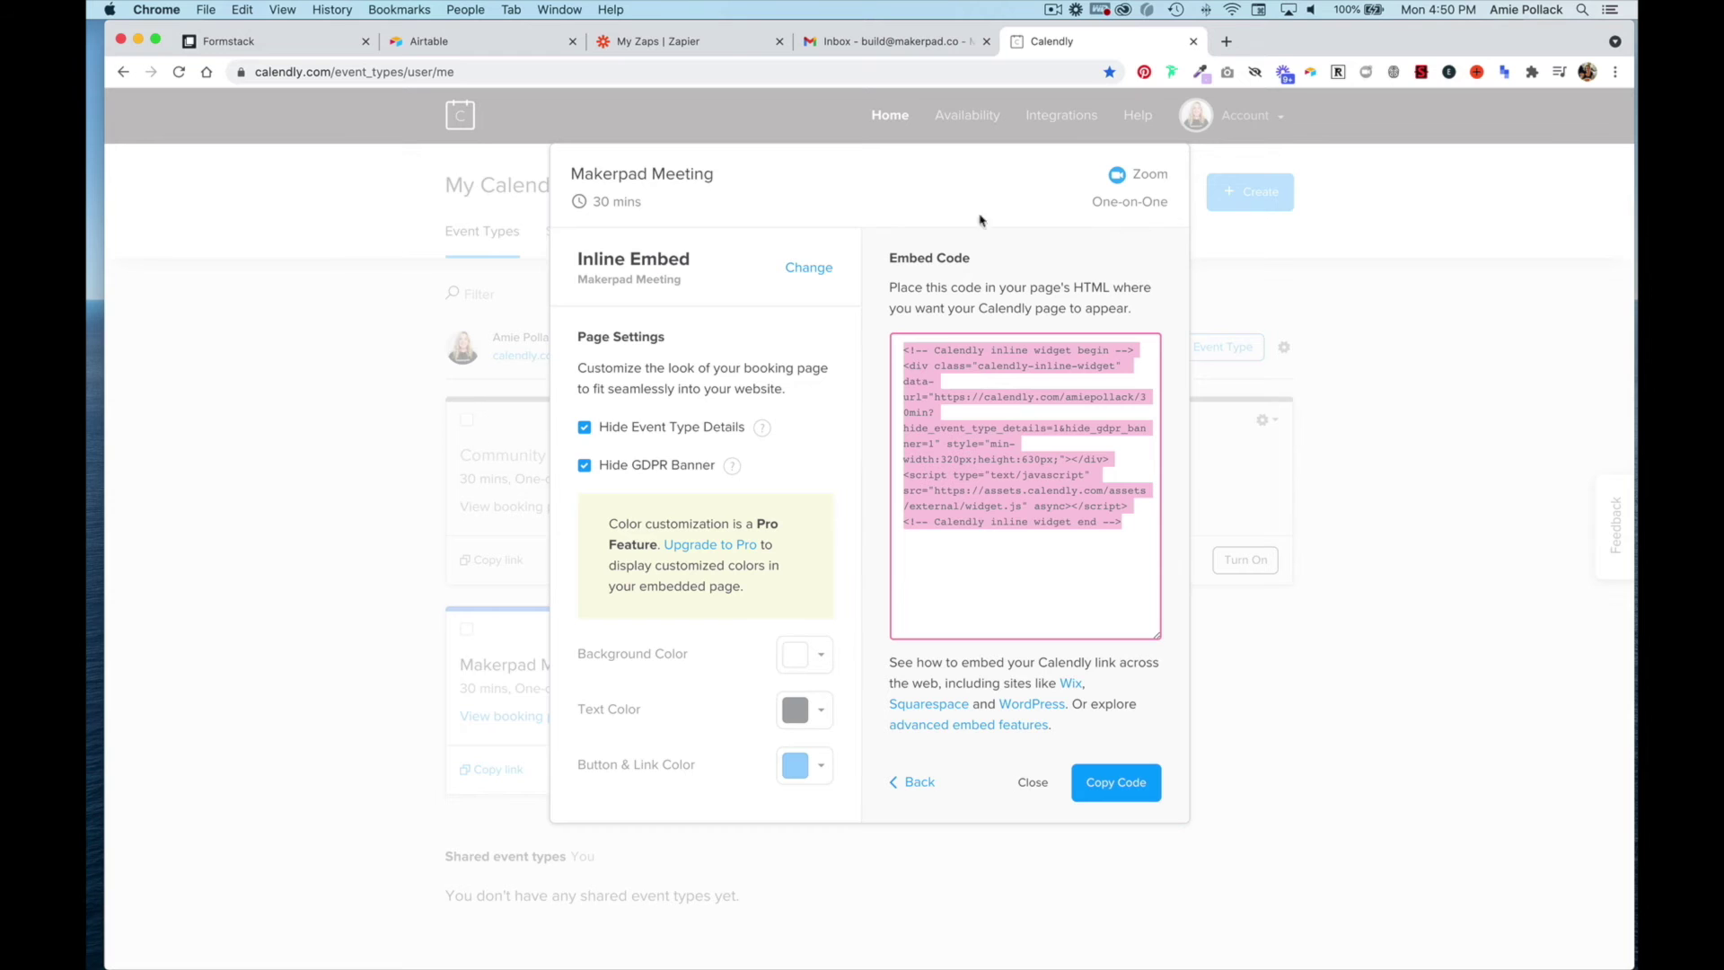
left_click(240, 44)
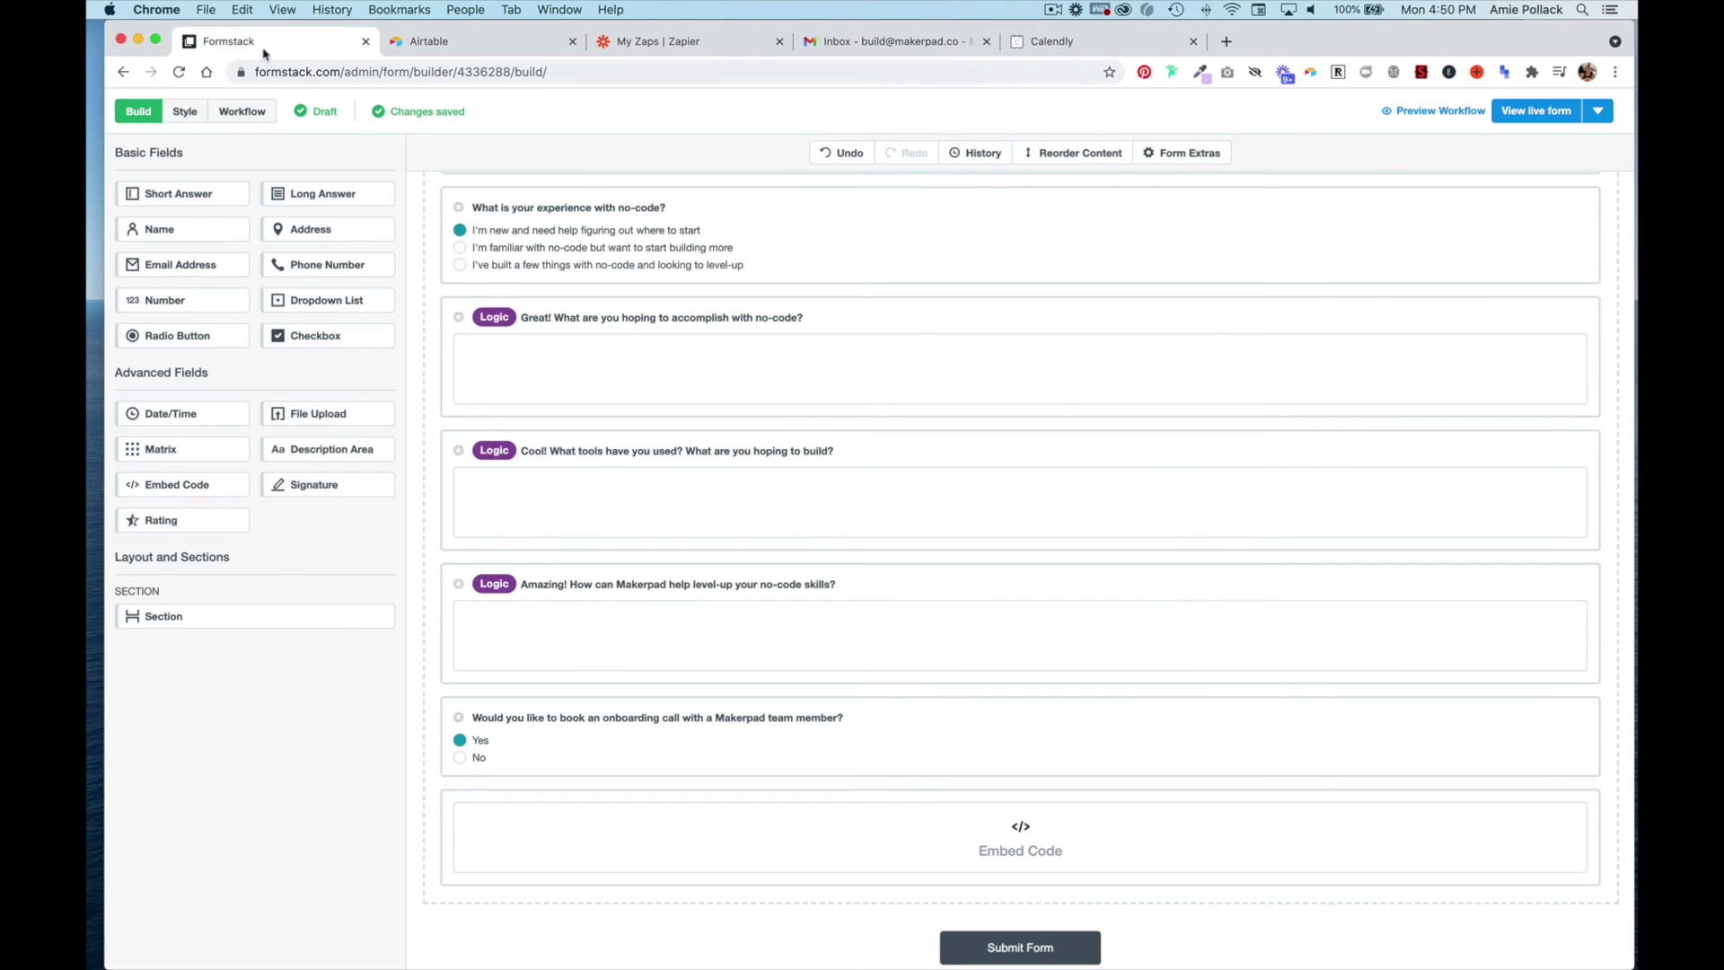
- Paste the Calendly embed code into the Embed Code field
left_click(589, 831)
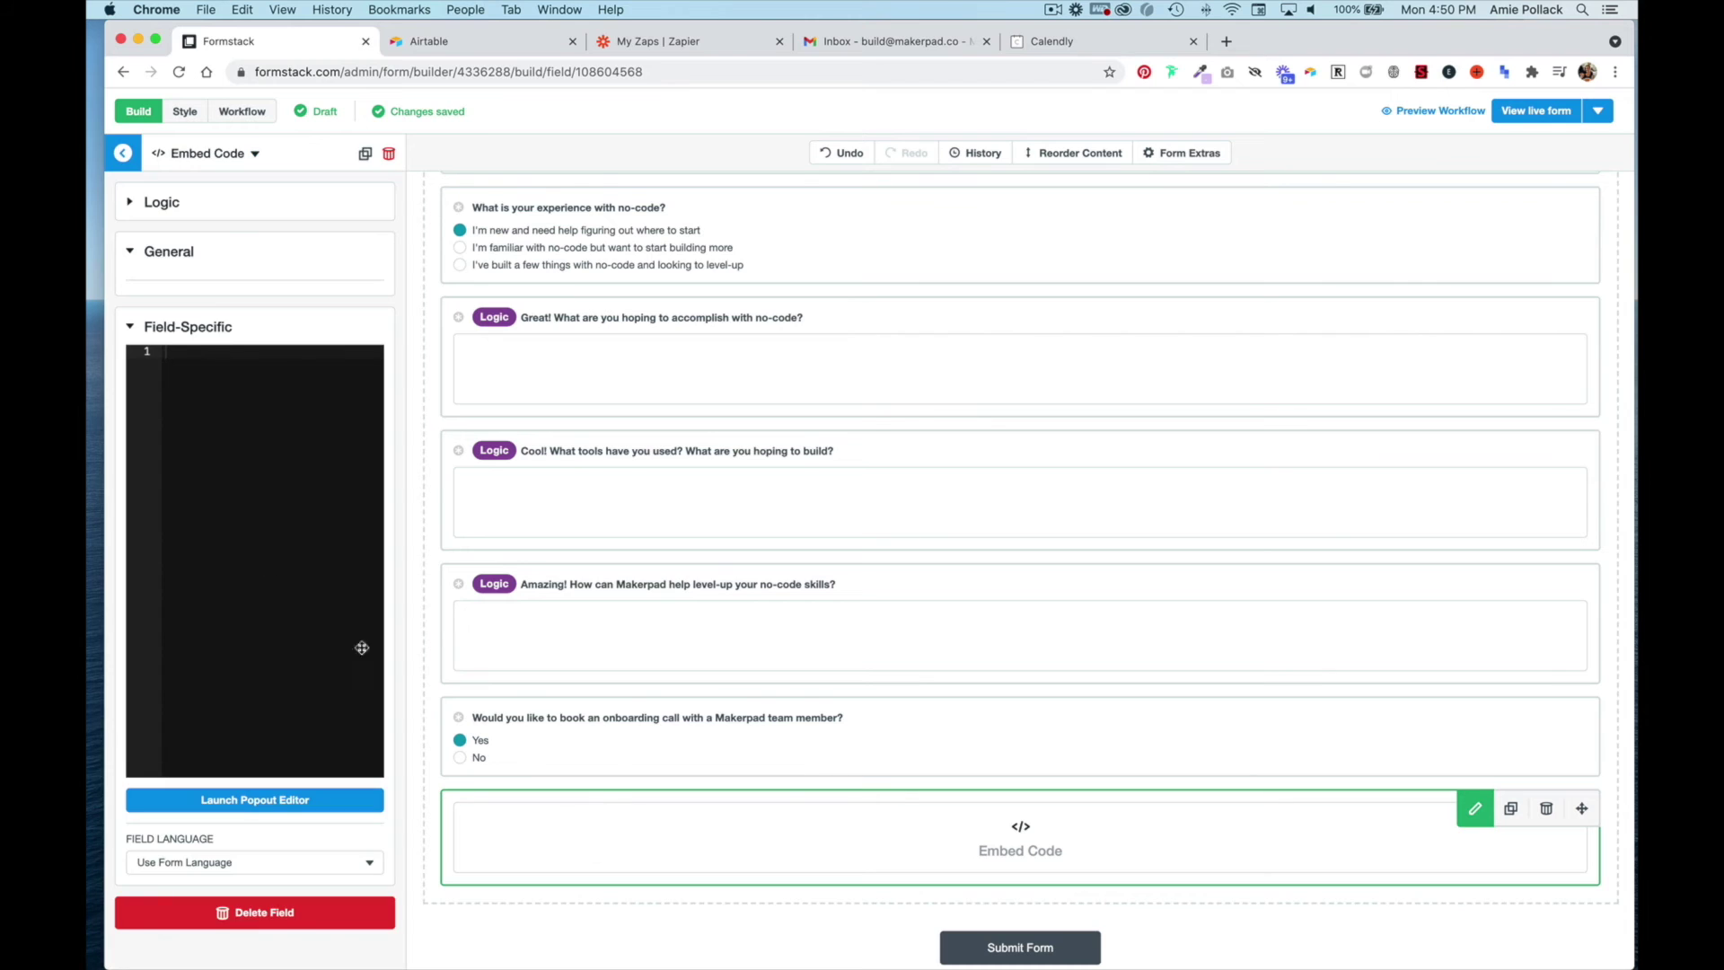
left_click(185, 477)
key("cmd+v")
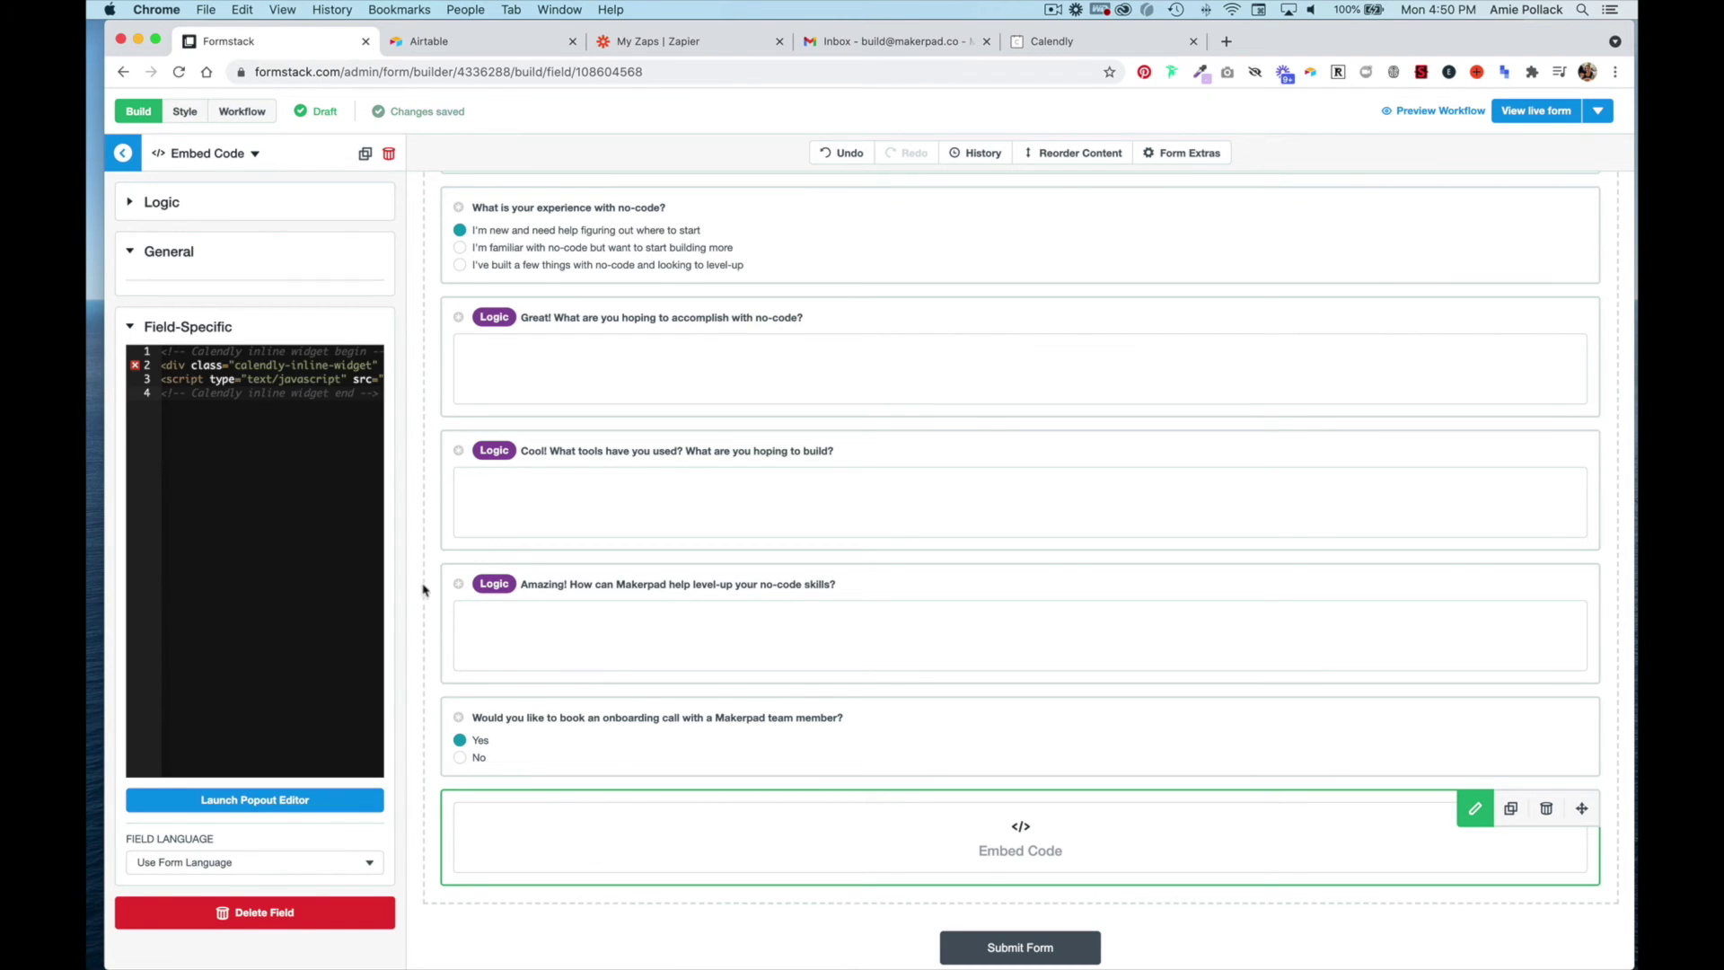
scroll(608, 667, "down", 2)
- Add a logic rule so the embed shows only when the onboarding call answer is Yes
left_click(300, 200)
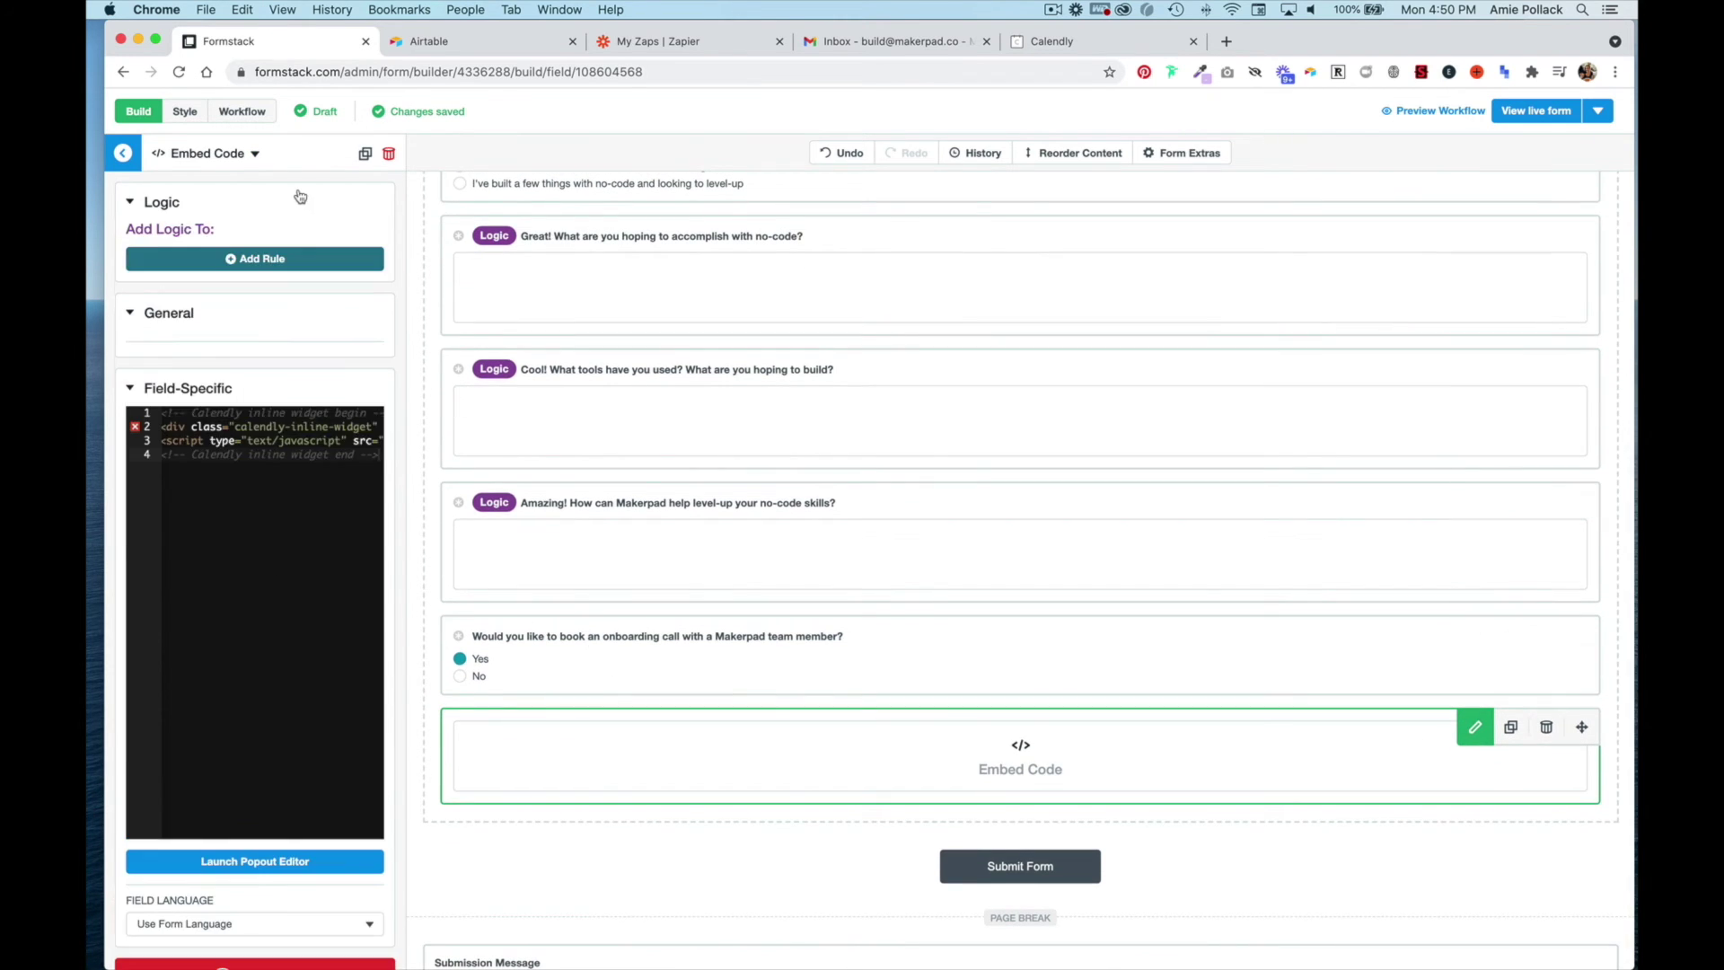
left_click(279, 258)
left_click(259, 330)
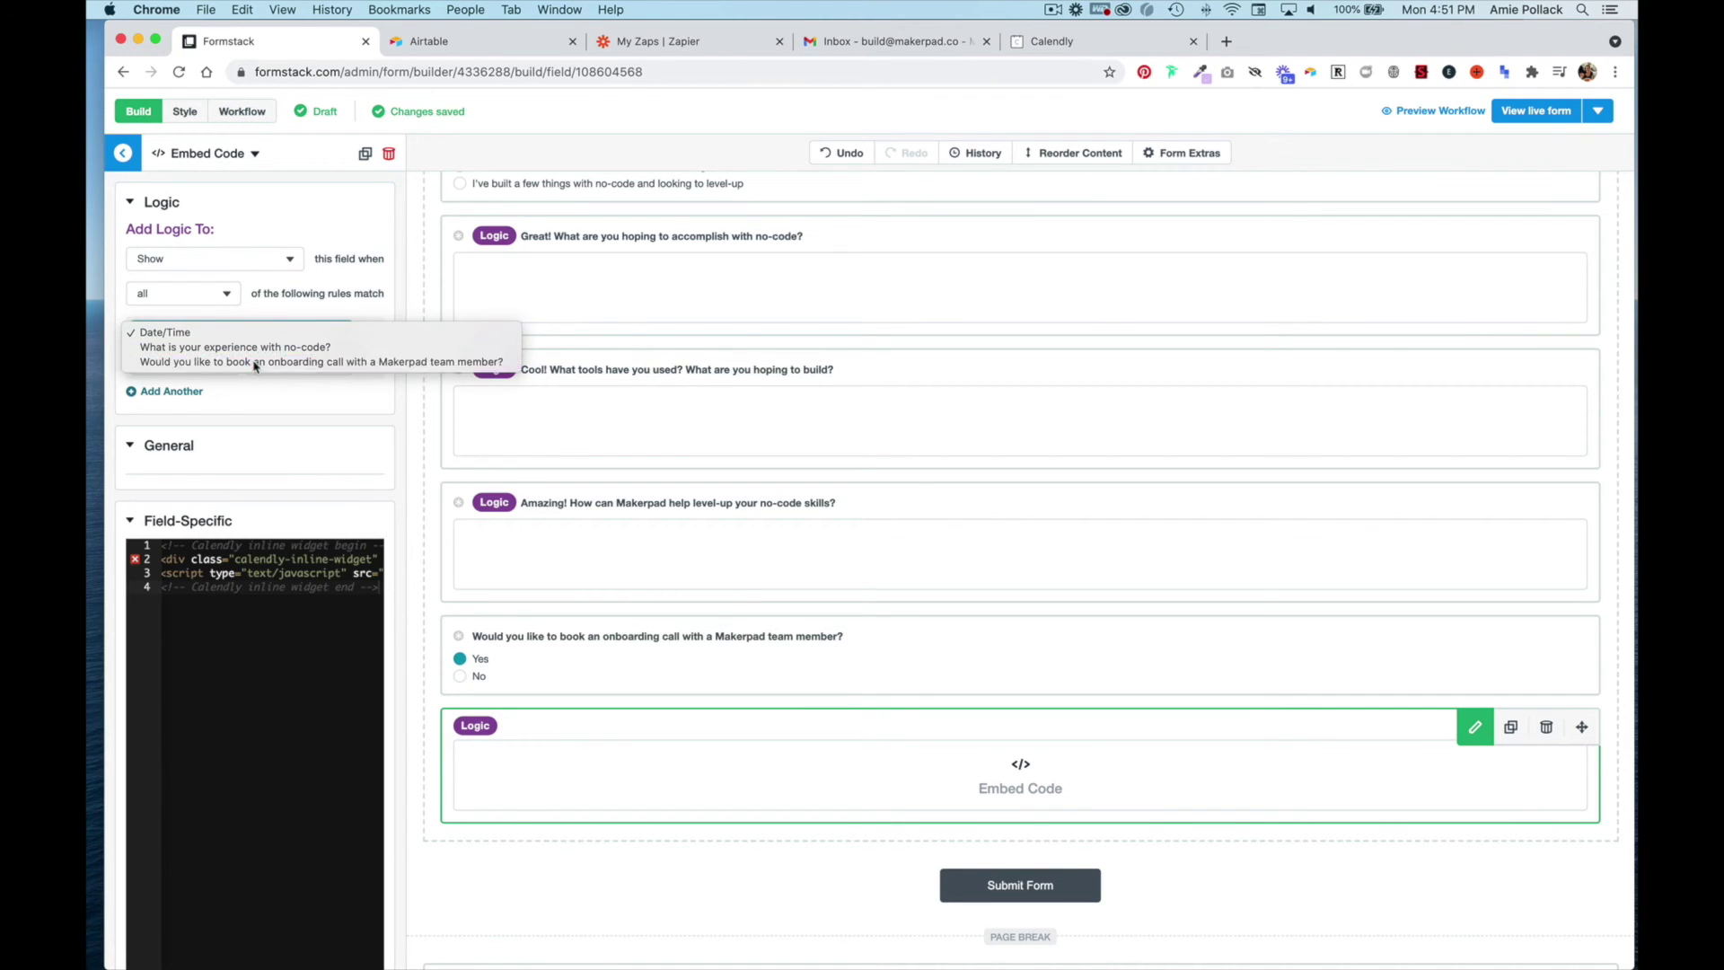
left_click(255, 363)
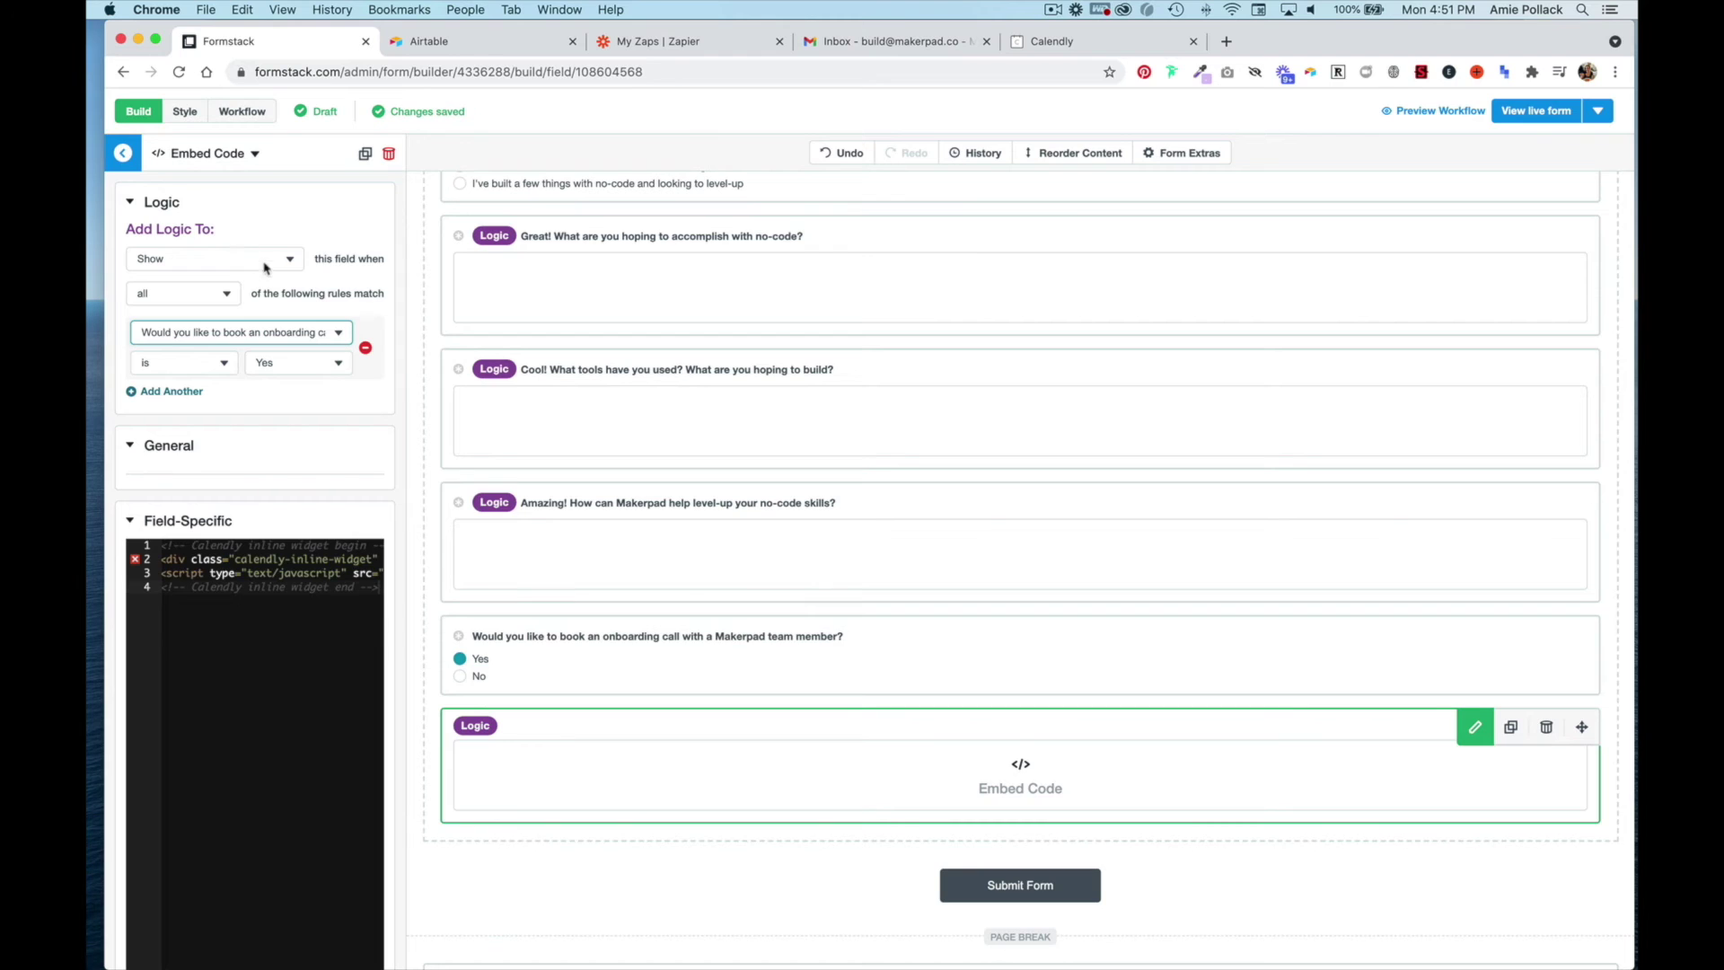
left_click(123, 153)
scroll(470, 428, "down", 1)
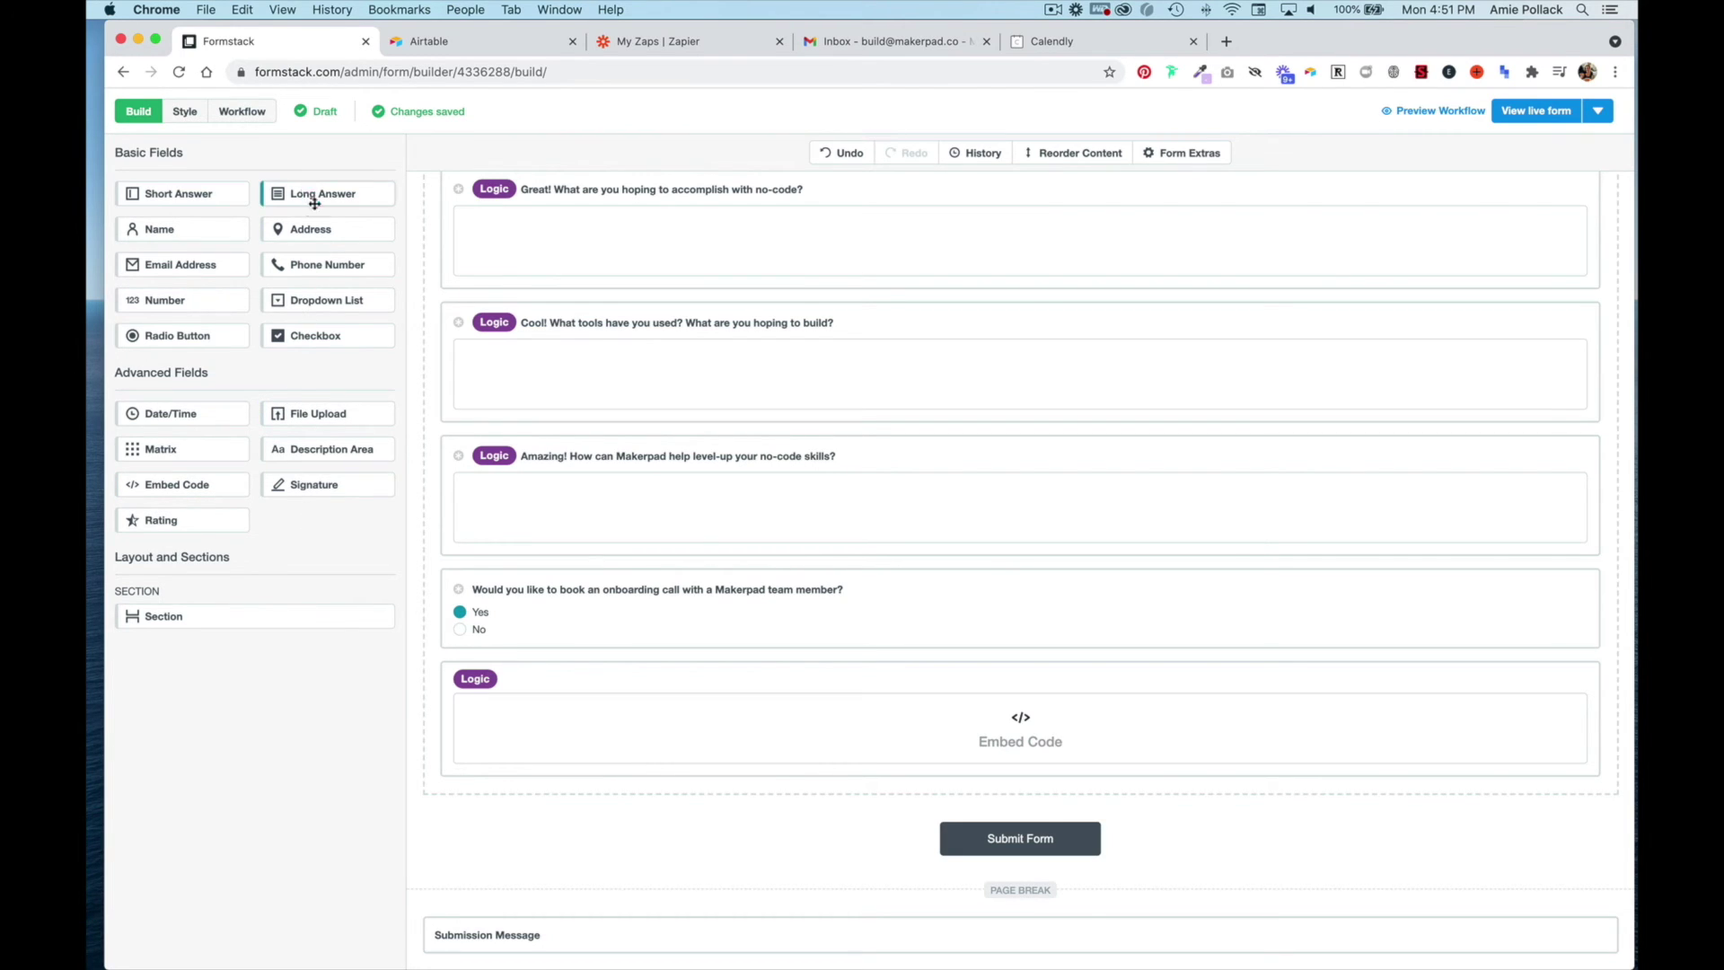
- Add a long-answer question below the embed labelled 'No worries! Mind telling us why. not?'
left_click_drag(314, 202, 620, 778)
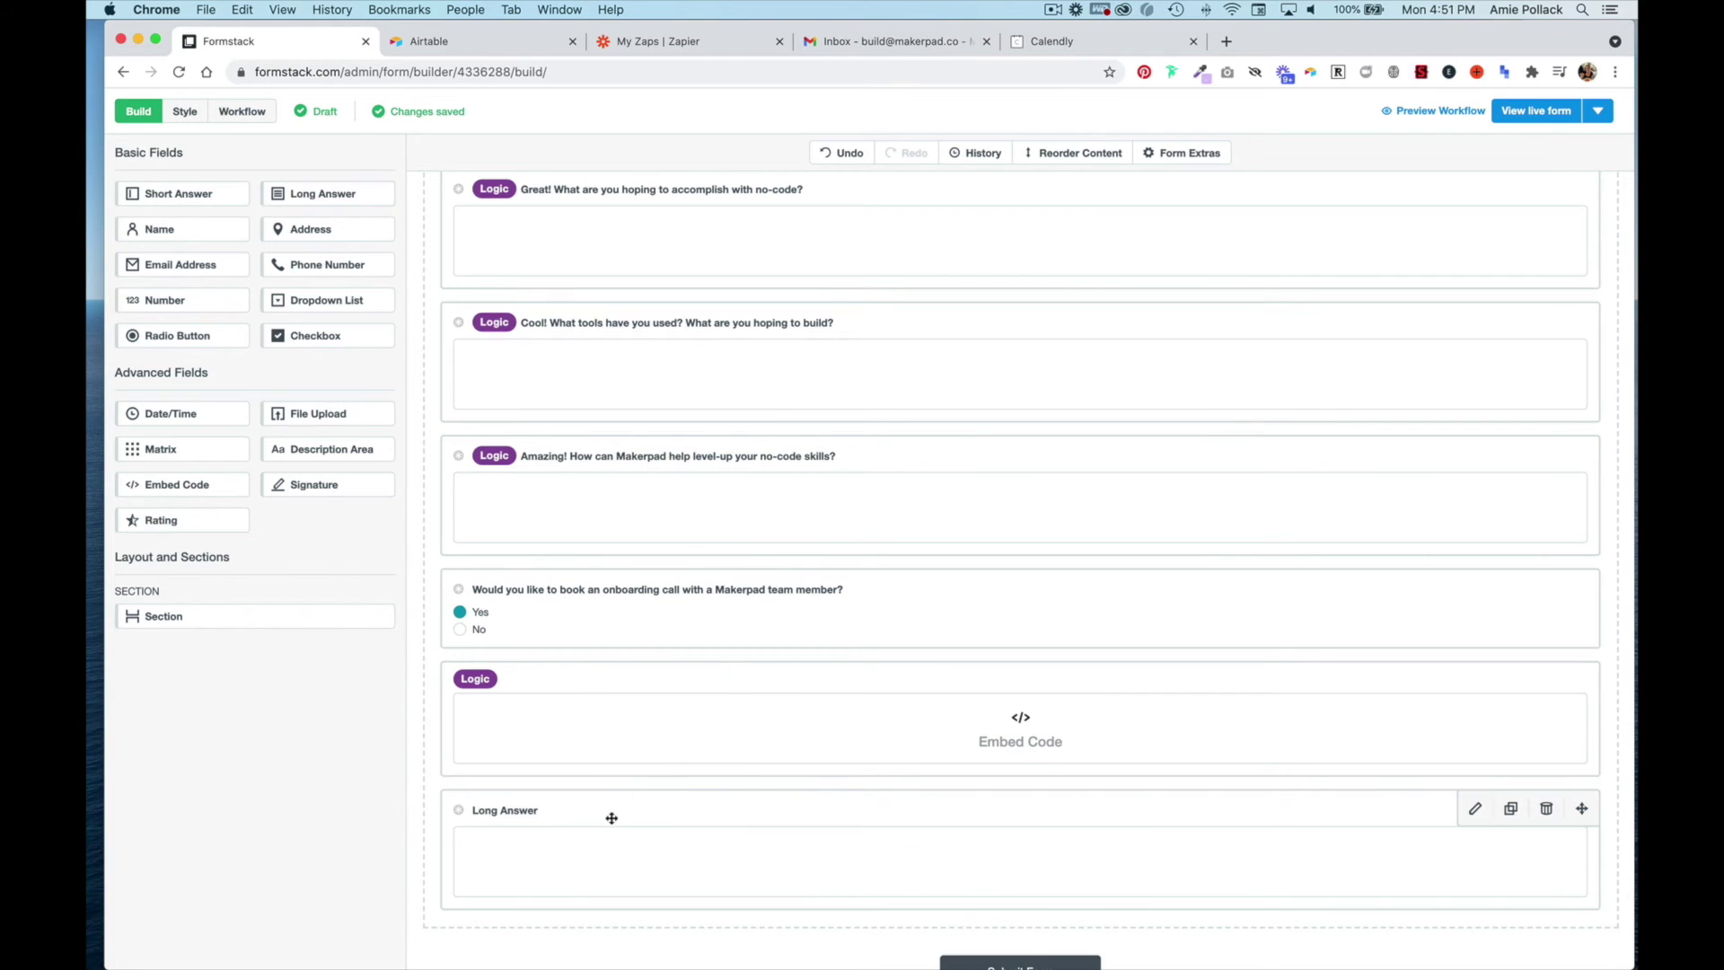
left_click(611, 818)
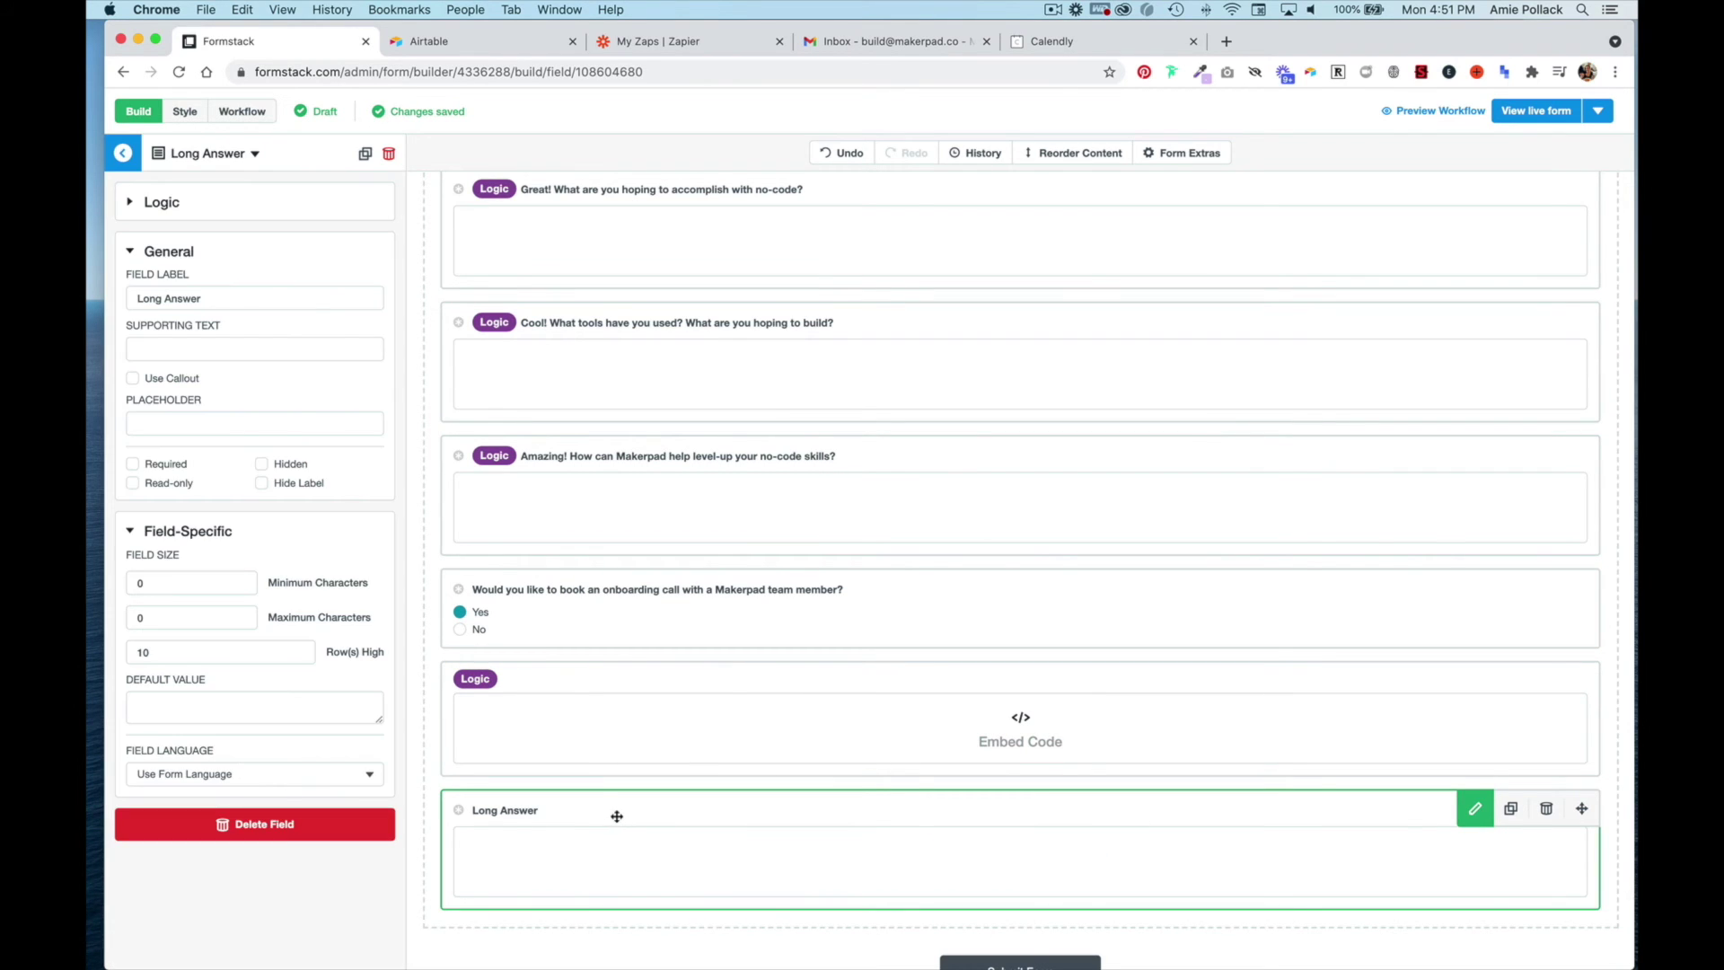
triple_click(221, 296)
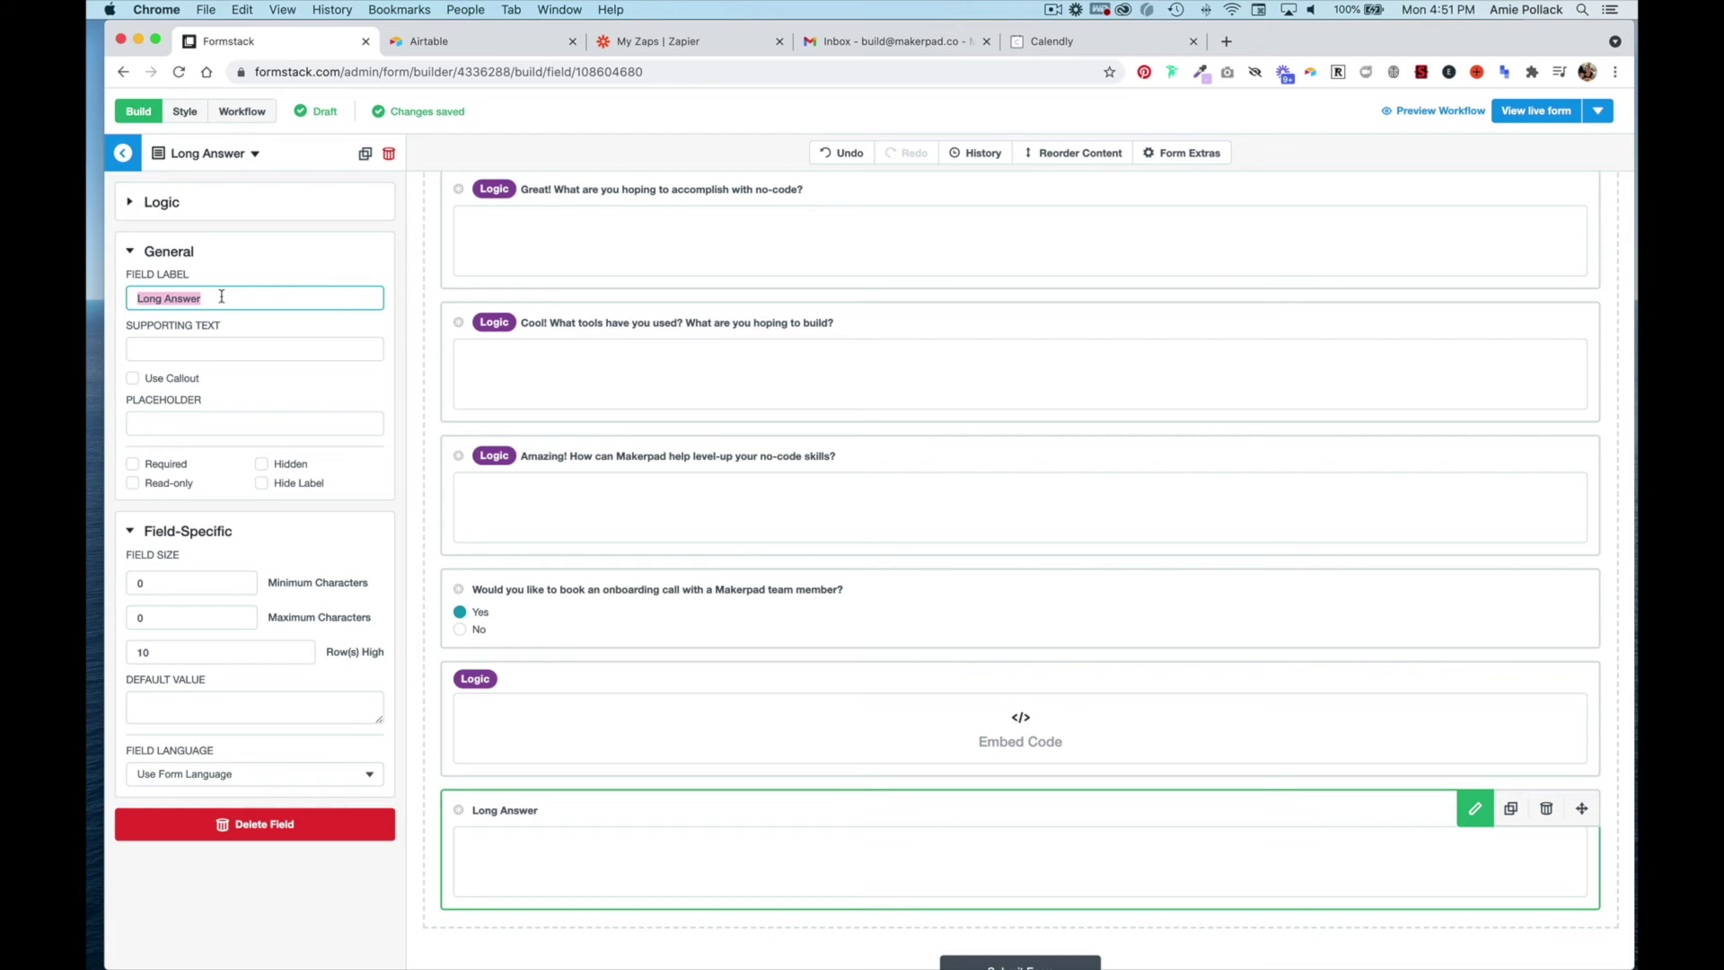
type("No worries! Mind tellin")
type("g us why. not?")
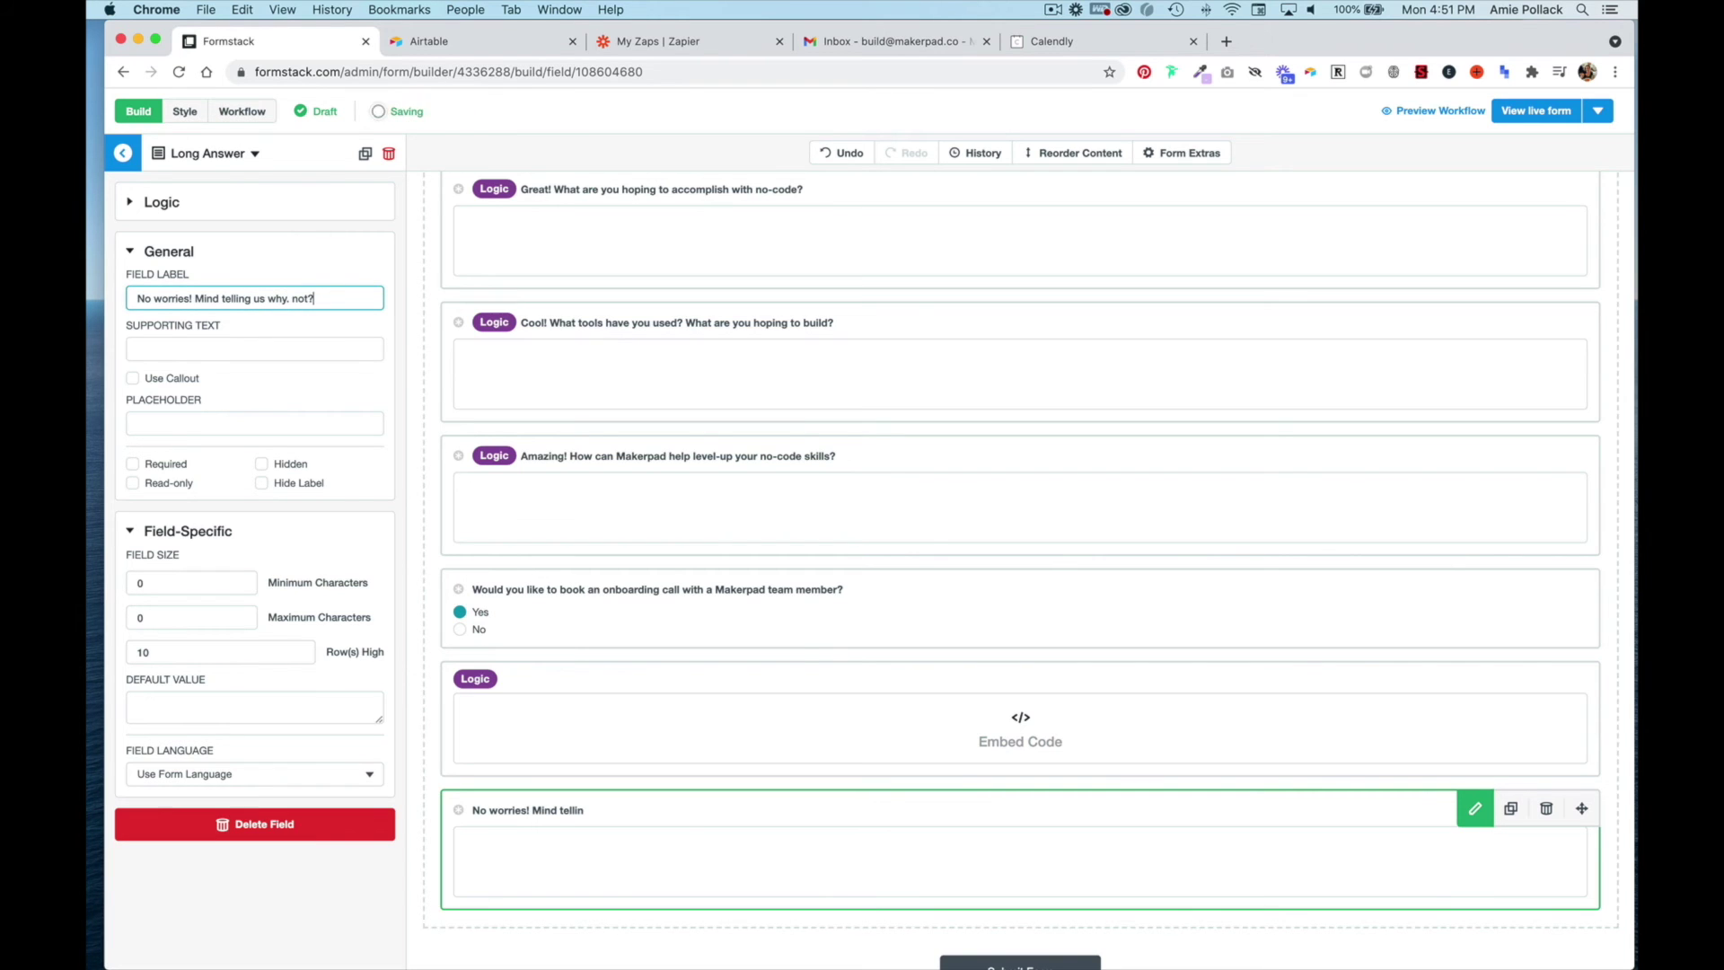
scroll(988, 611, "down", 1)
- Add a logic rule showing it only when the onboarding call answer is No
left_click(226, 201)
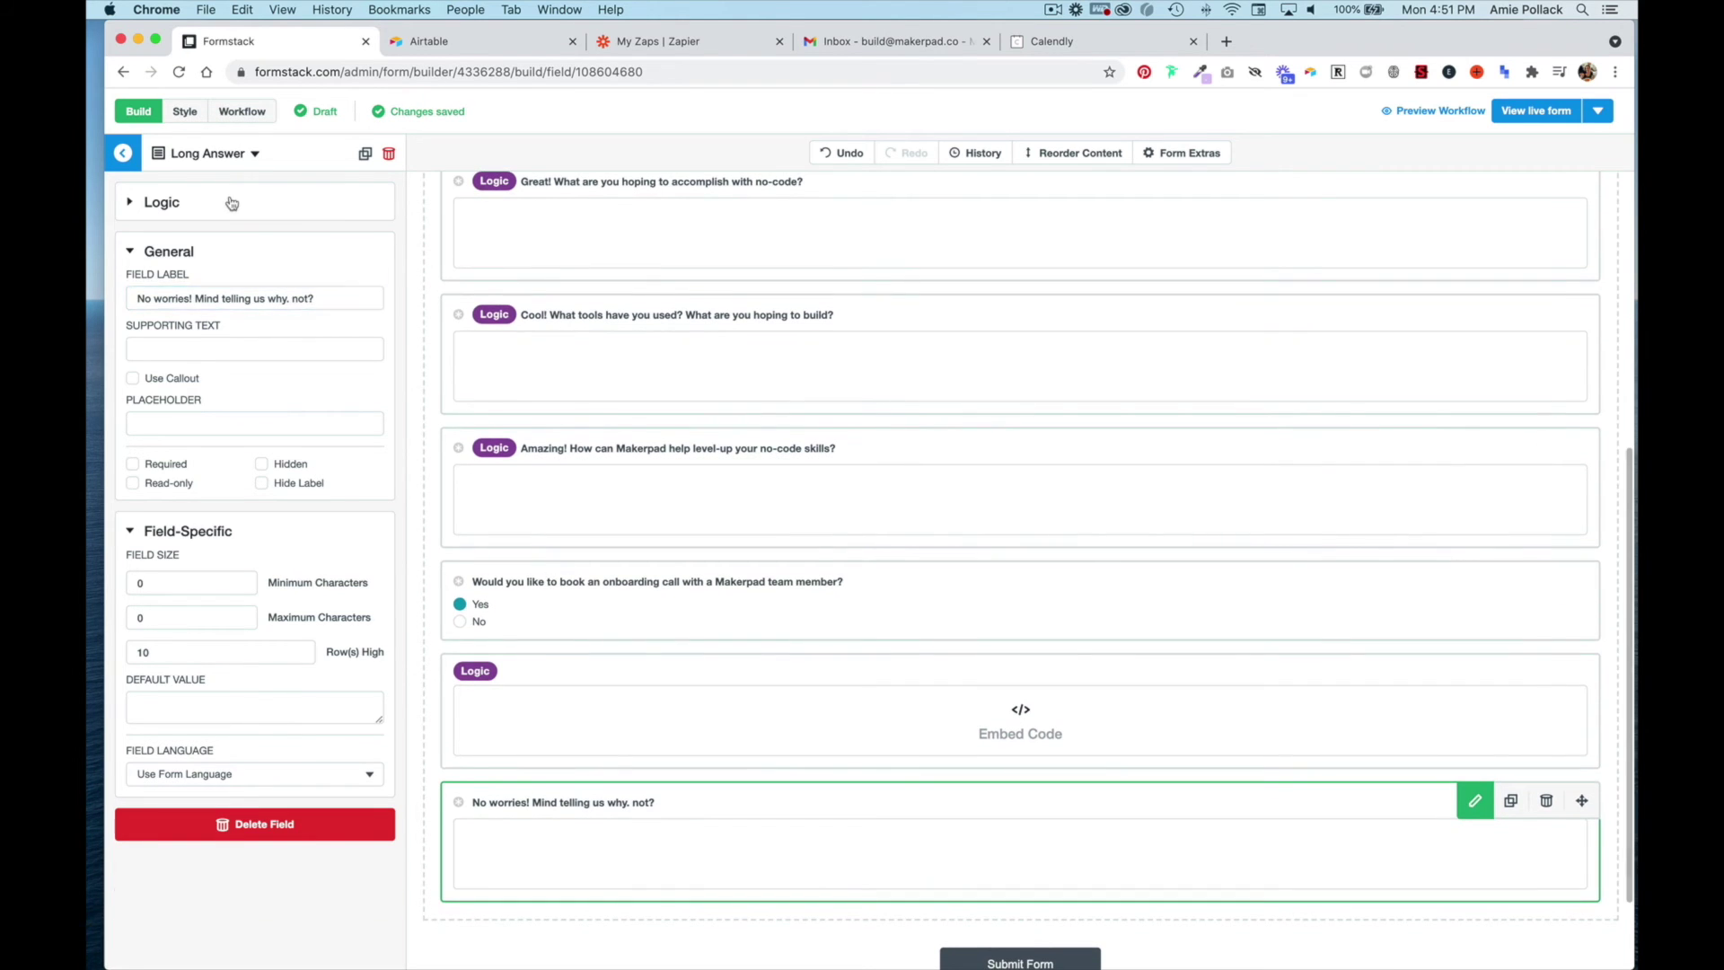
left_click(264, 353)
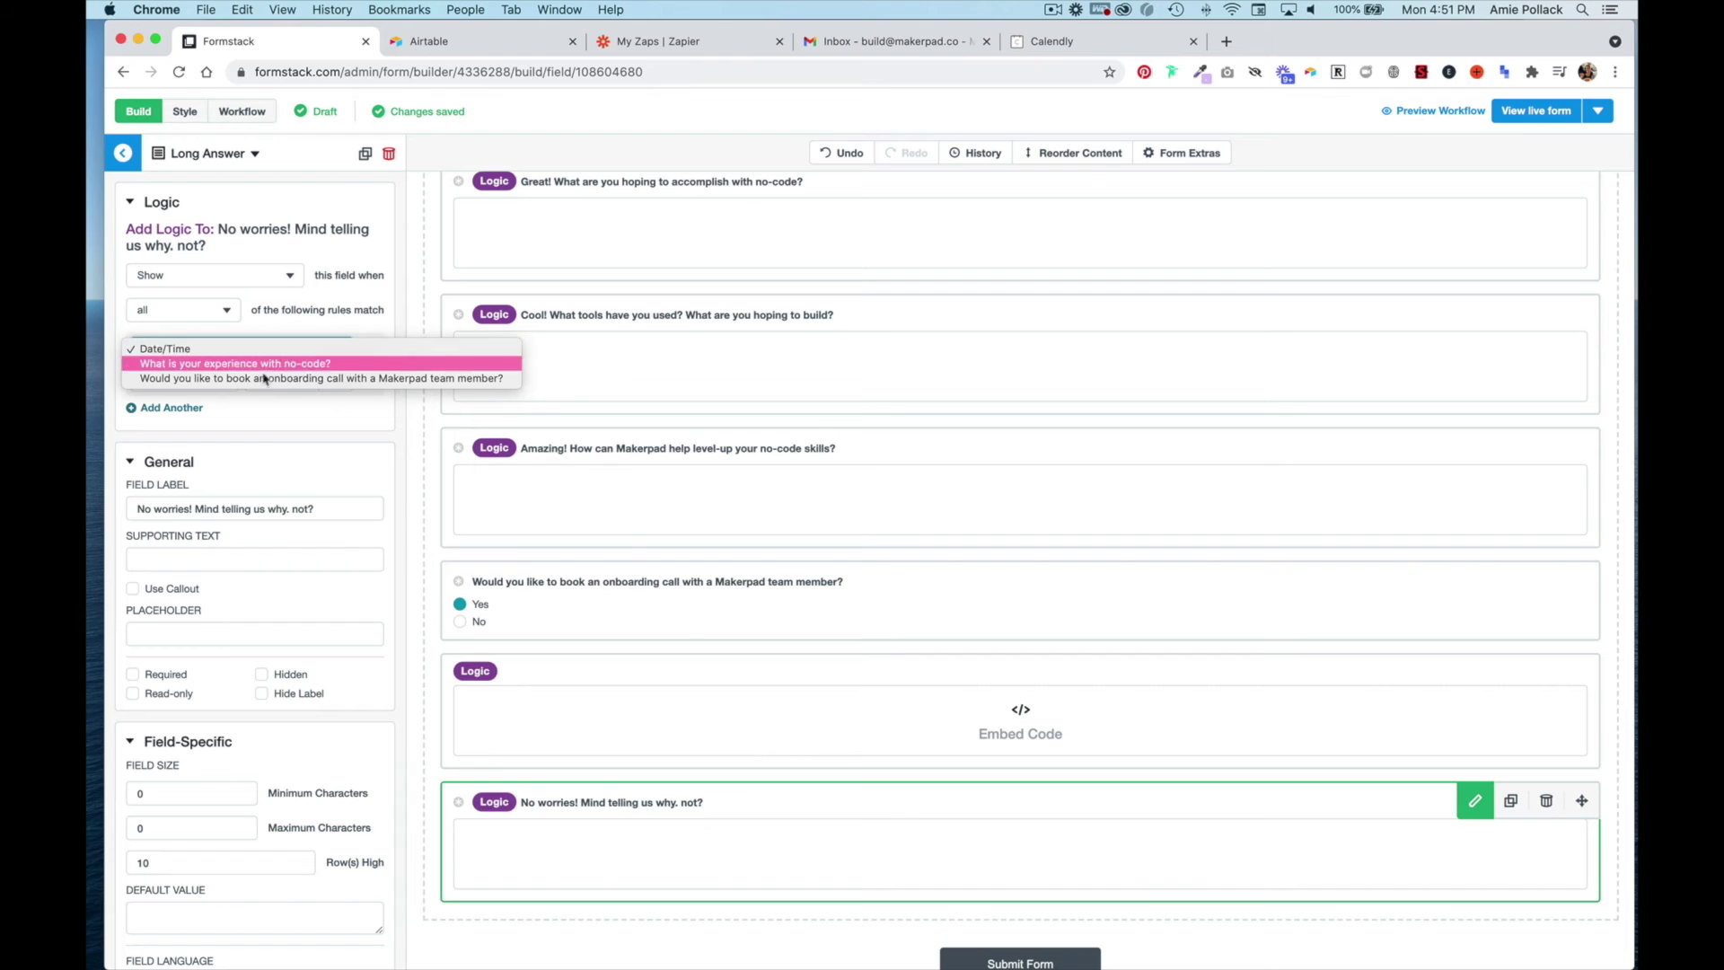
left_click(269, 373)
left_click(283, 380)
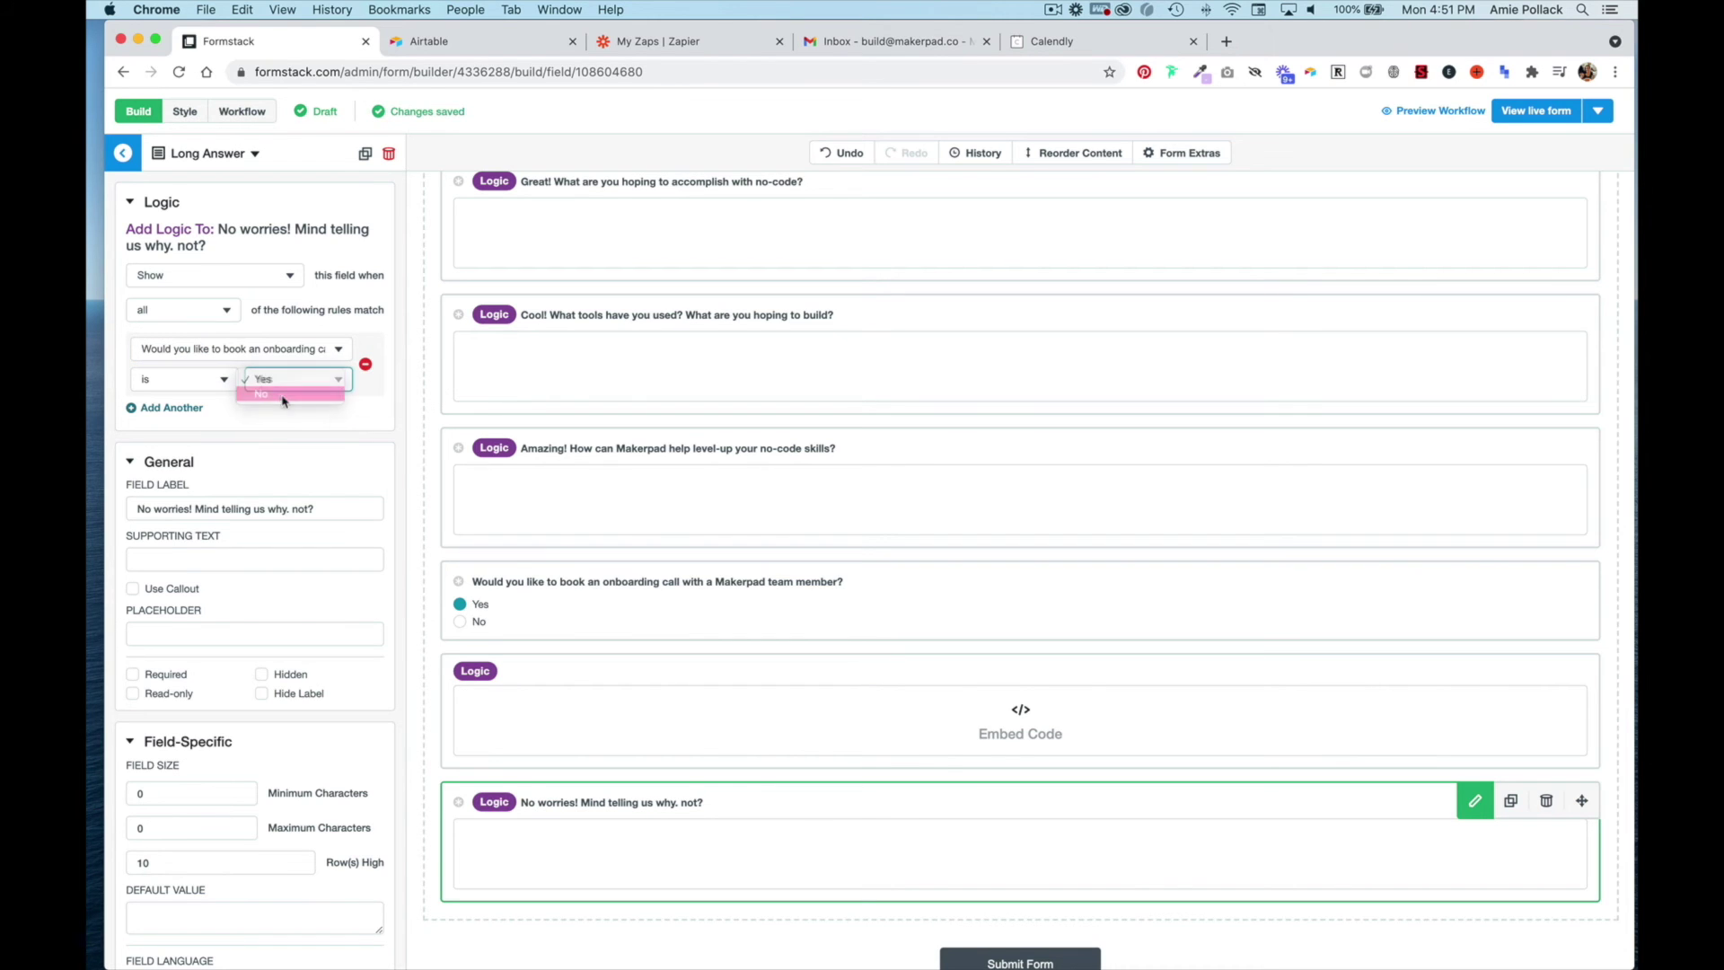
left_click(270, 395)
scroll(555, 536, "down", 3)
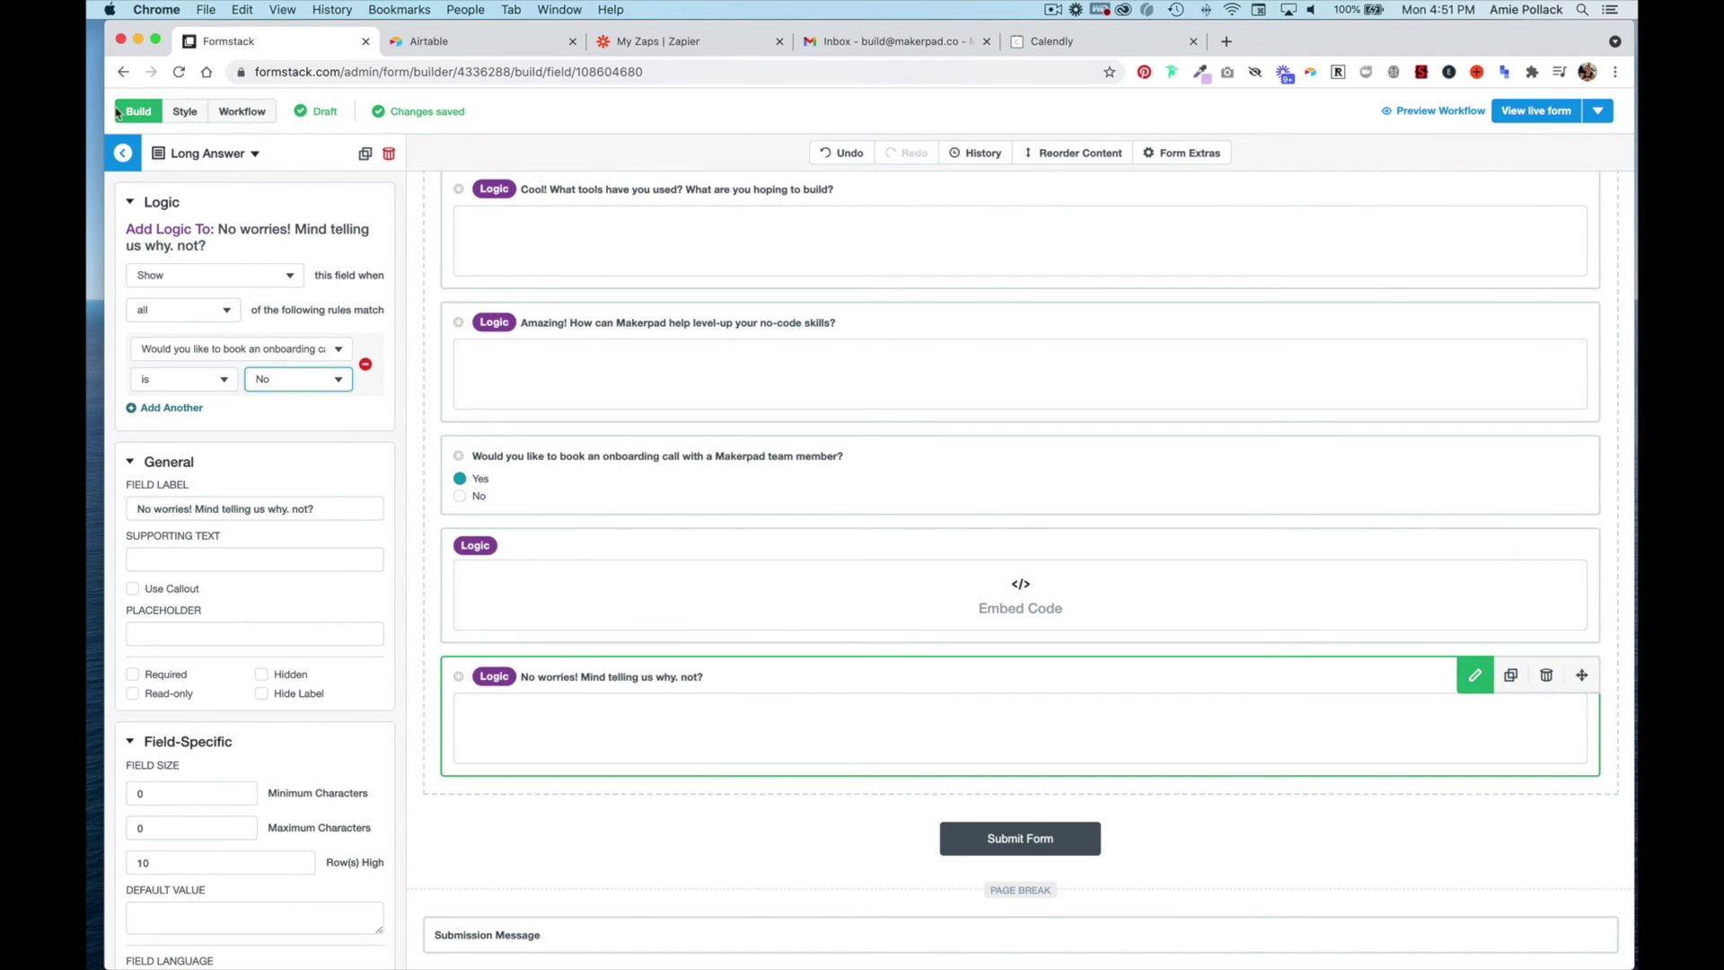
left_click(123, 153)
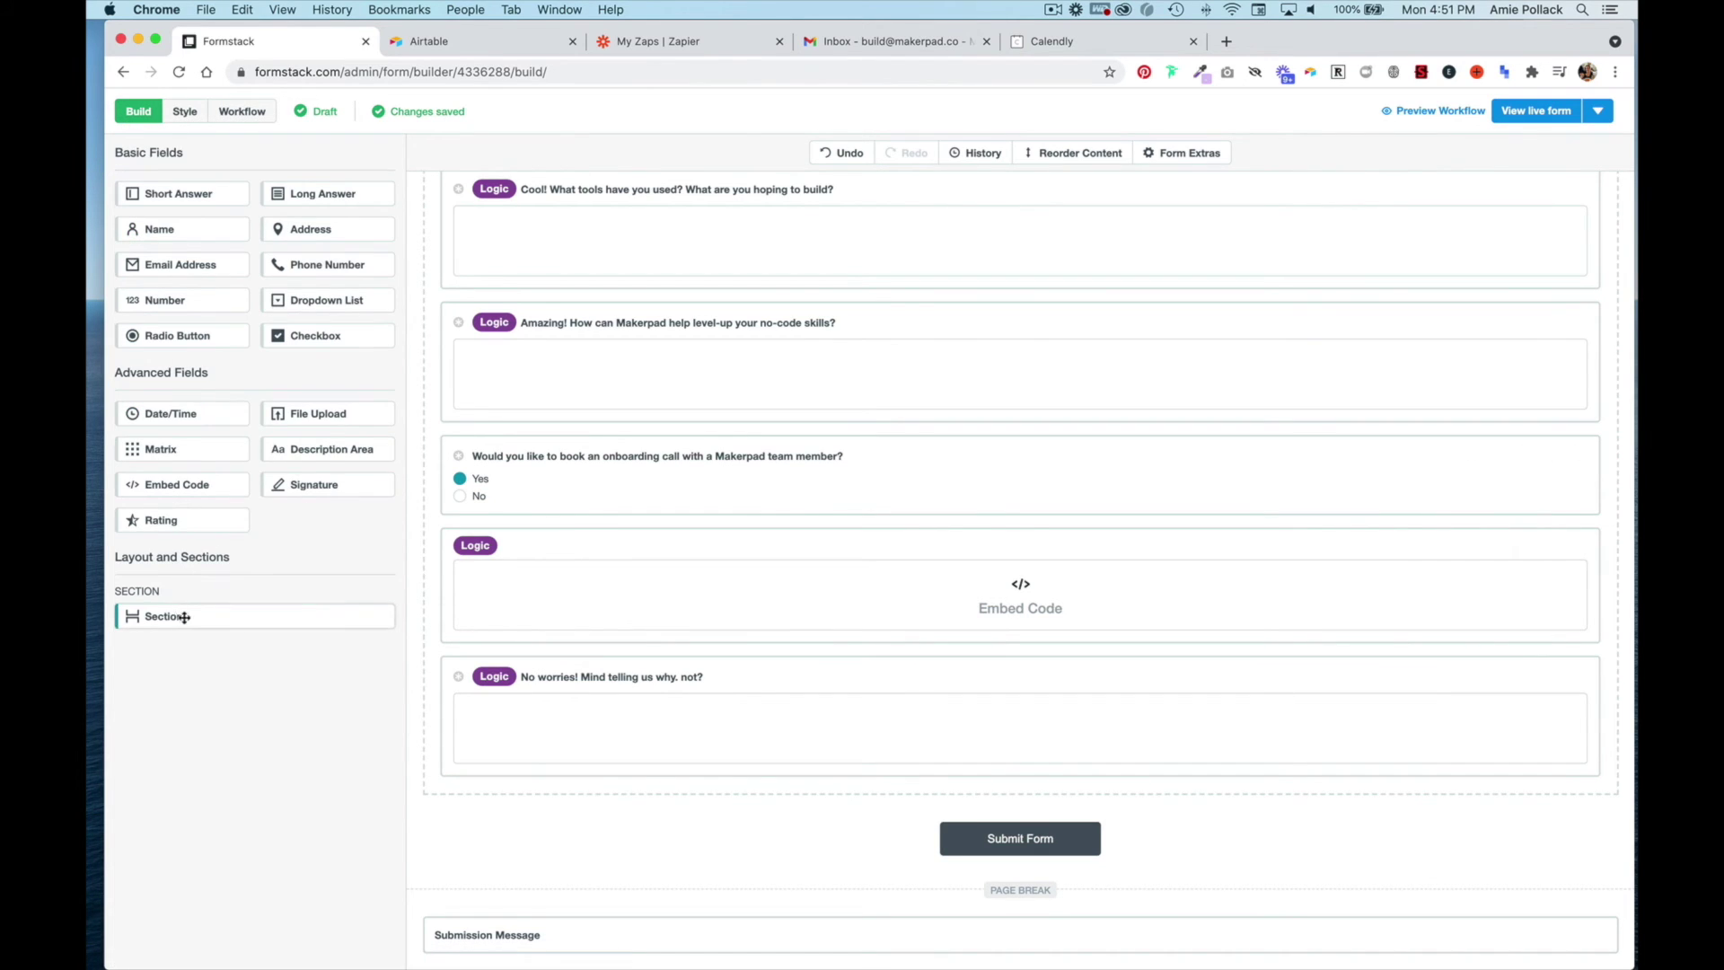
- Add an 'Internal Use' section before Submit Form and place a dropdown field inside it
left_click_drag(184, 617, 617, 808)
scroll(616, 808, "down", 3)
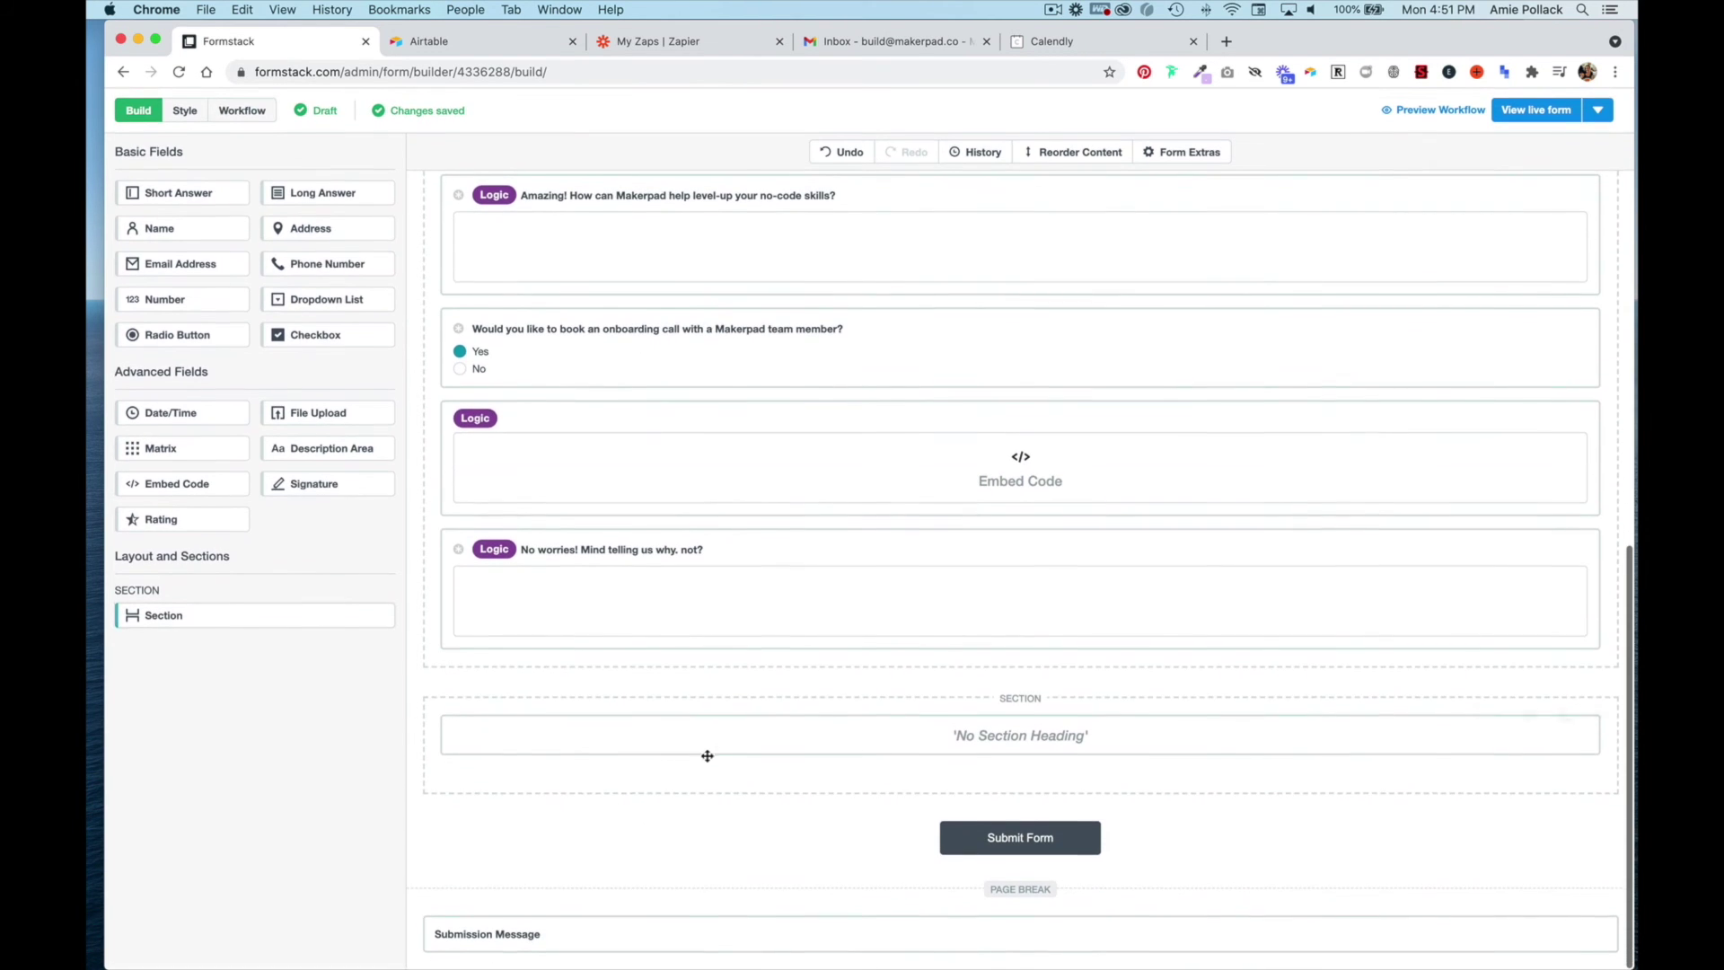
left_click(708, 756)
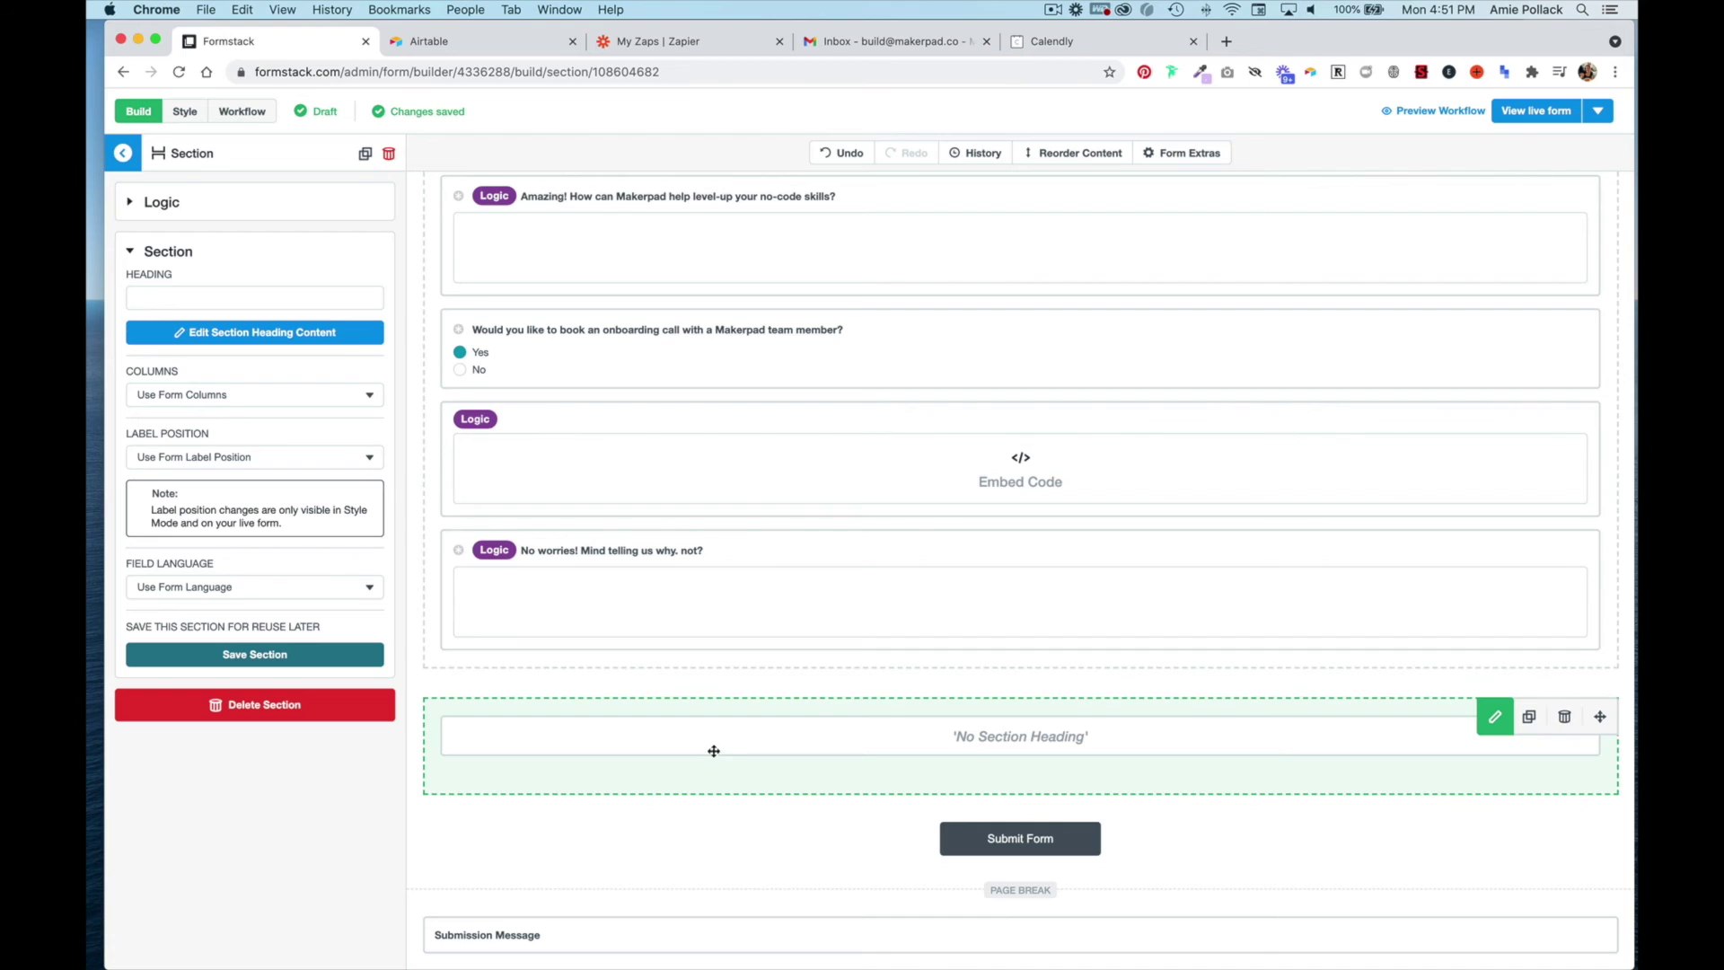
left_click(296, 296)
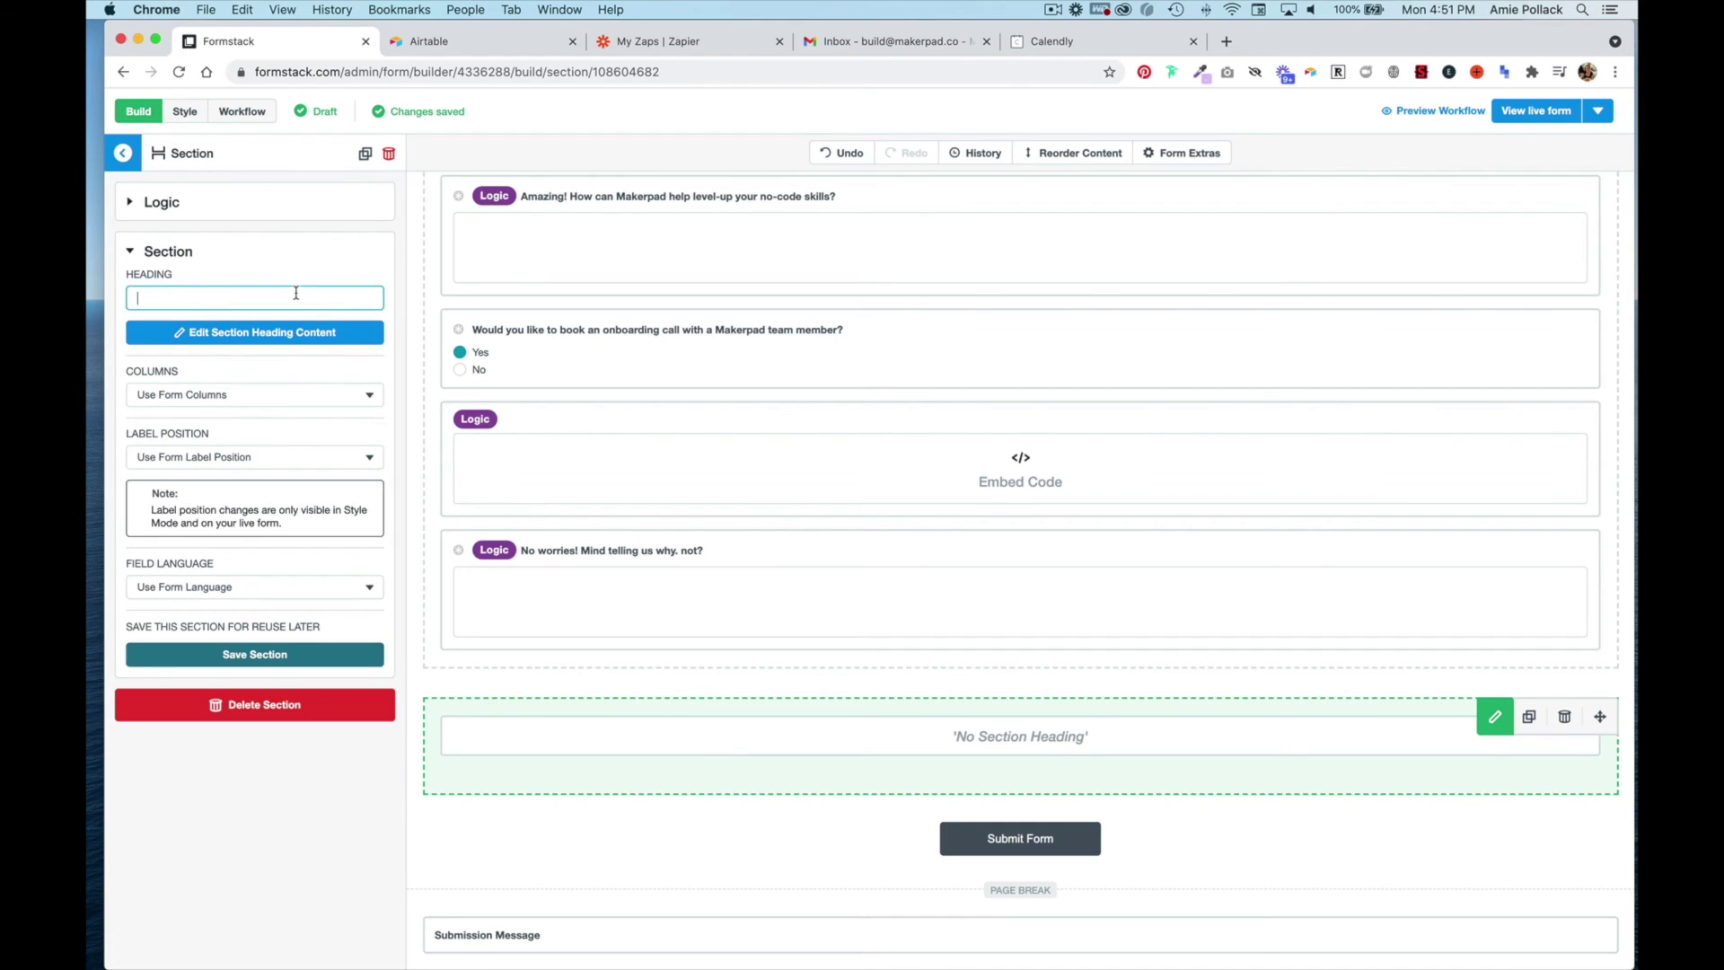
type("Internal Use")
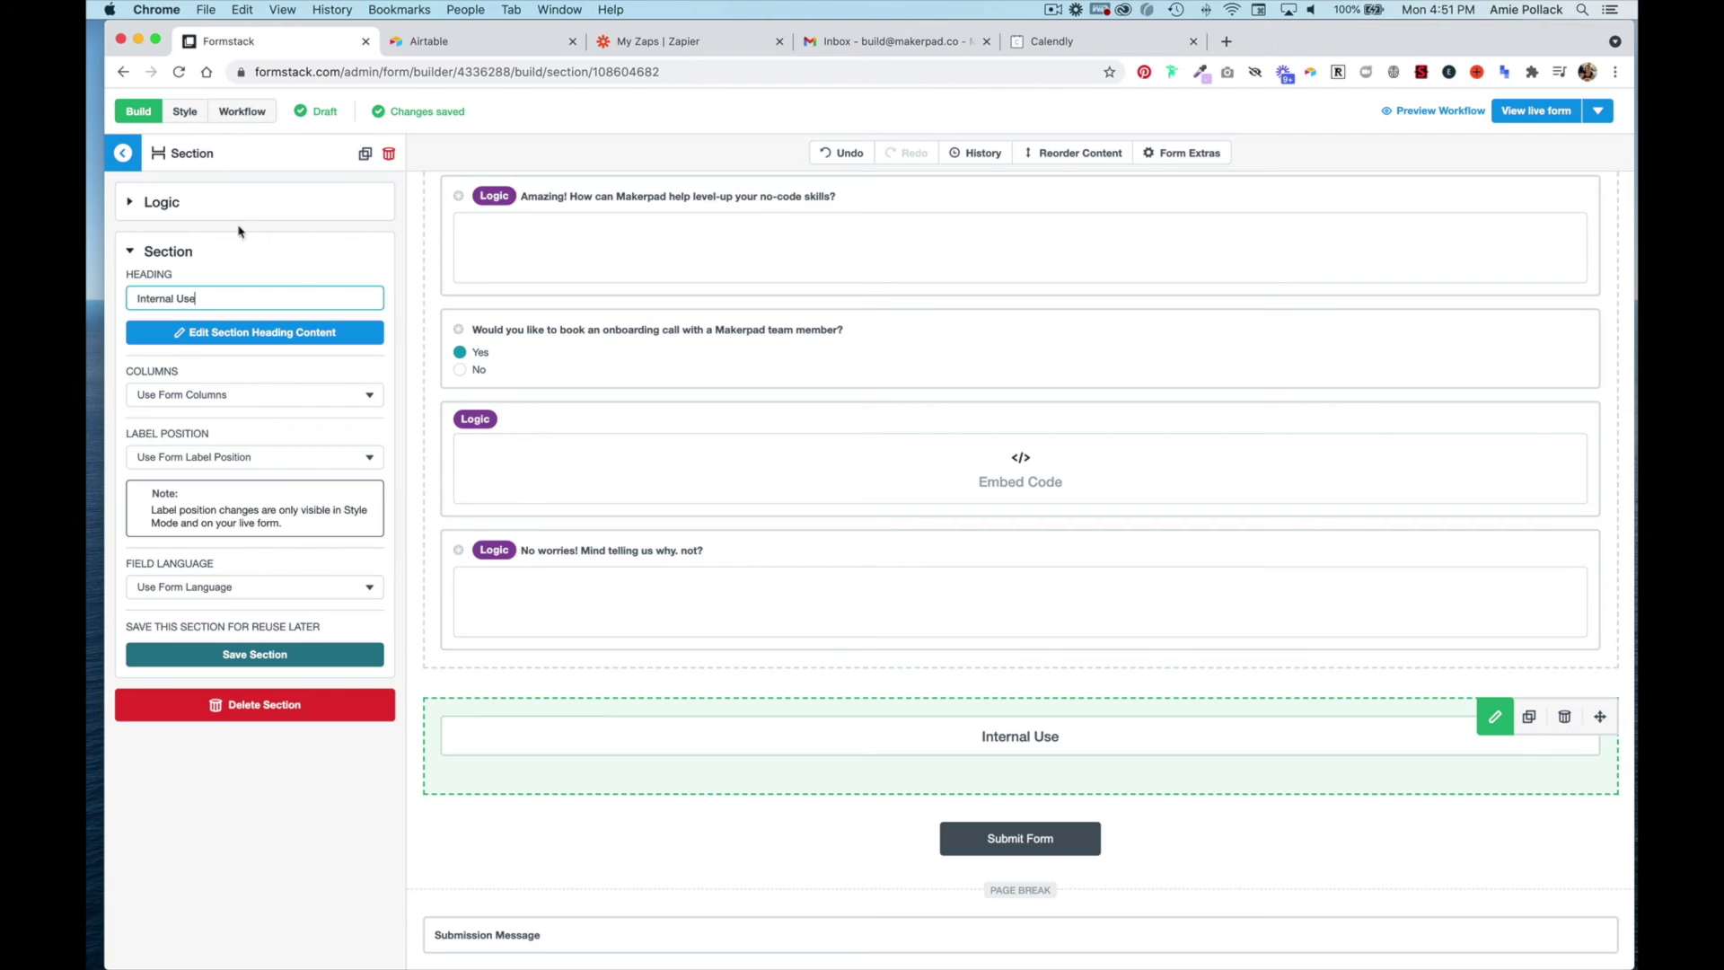
left_click(118, 146)
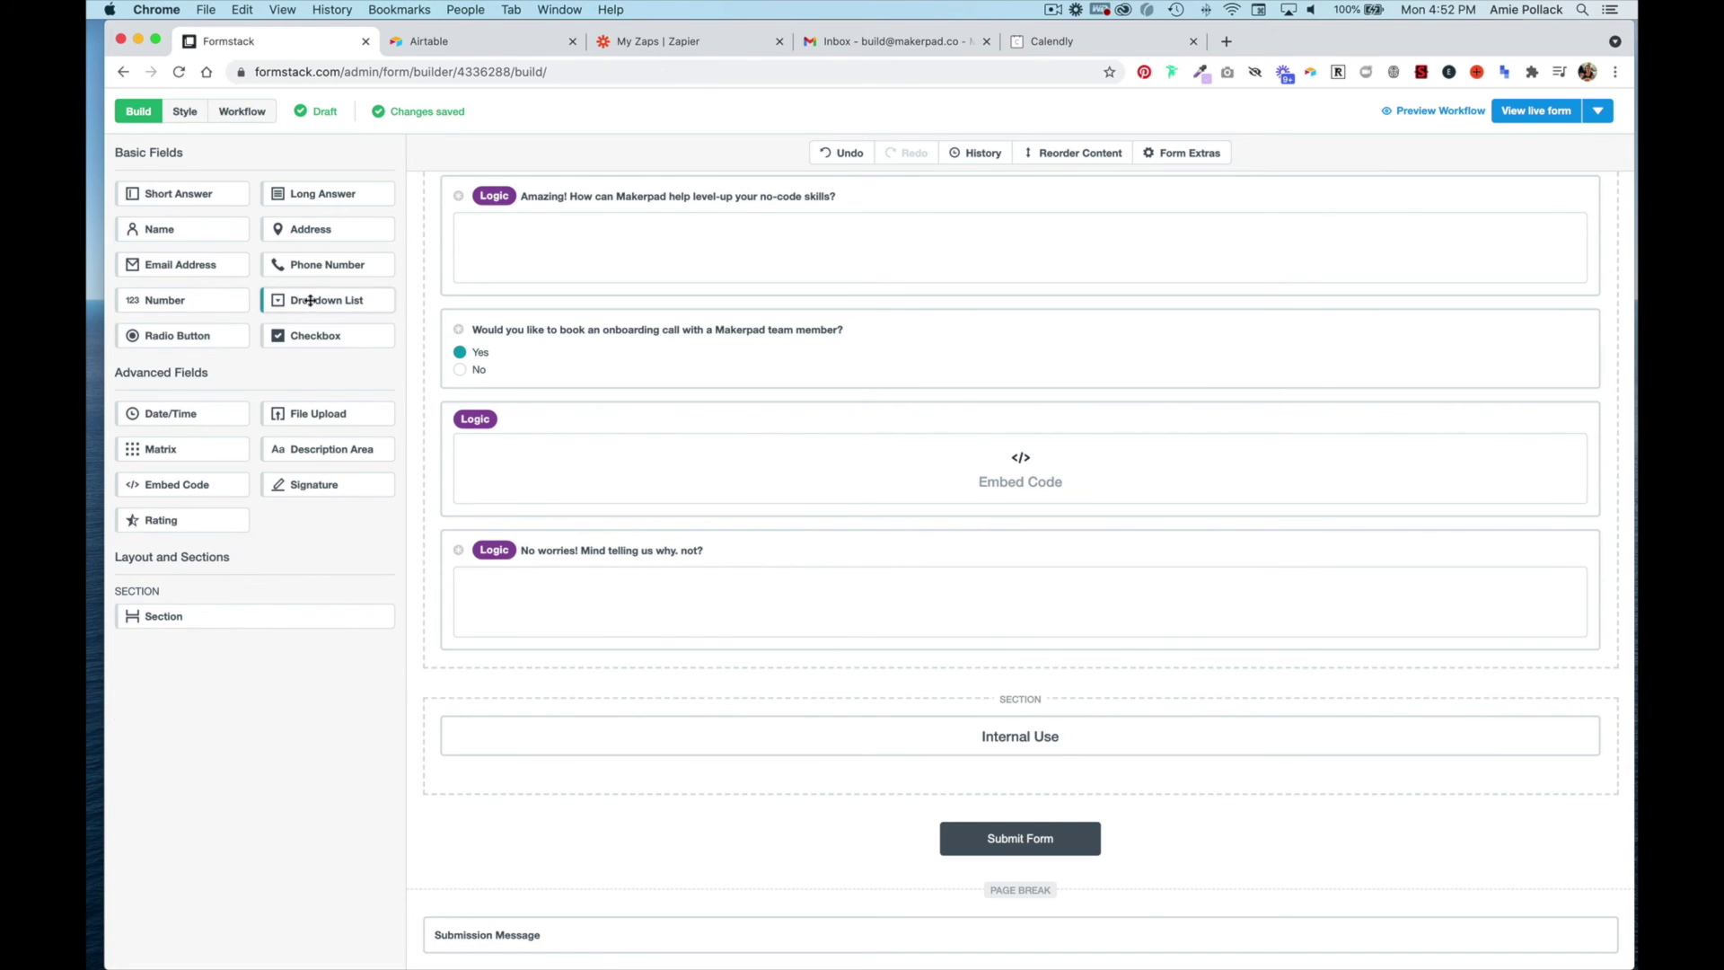
left_click_drag(305, 300, 562, 763)
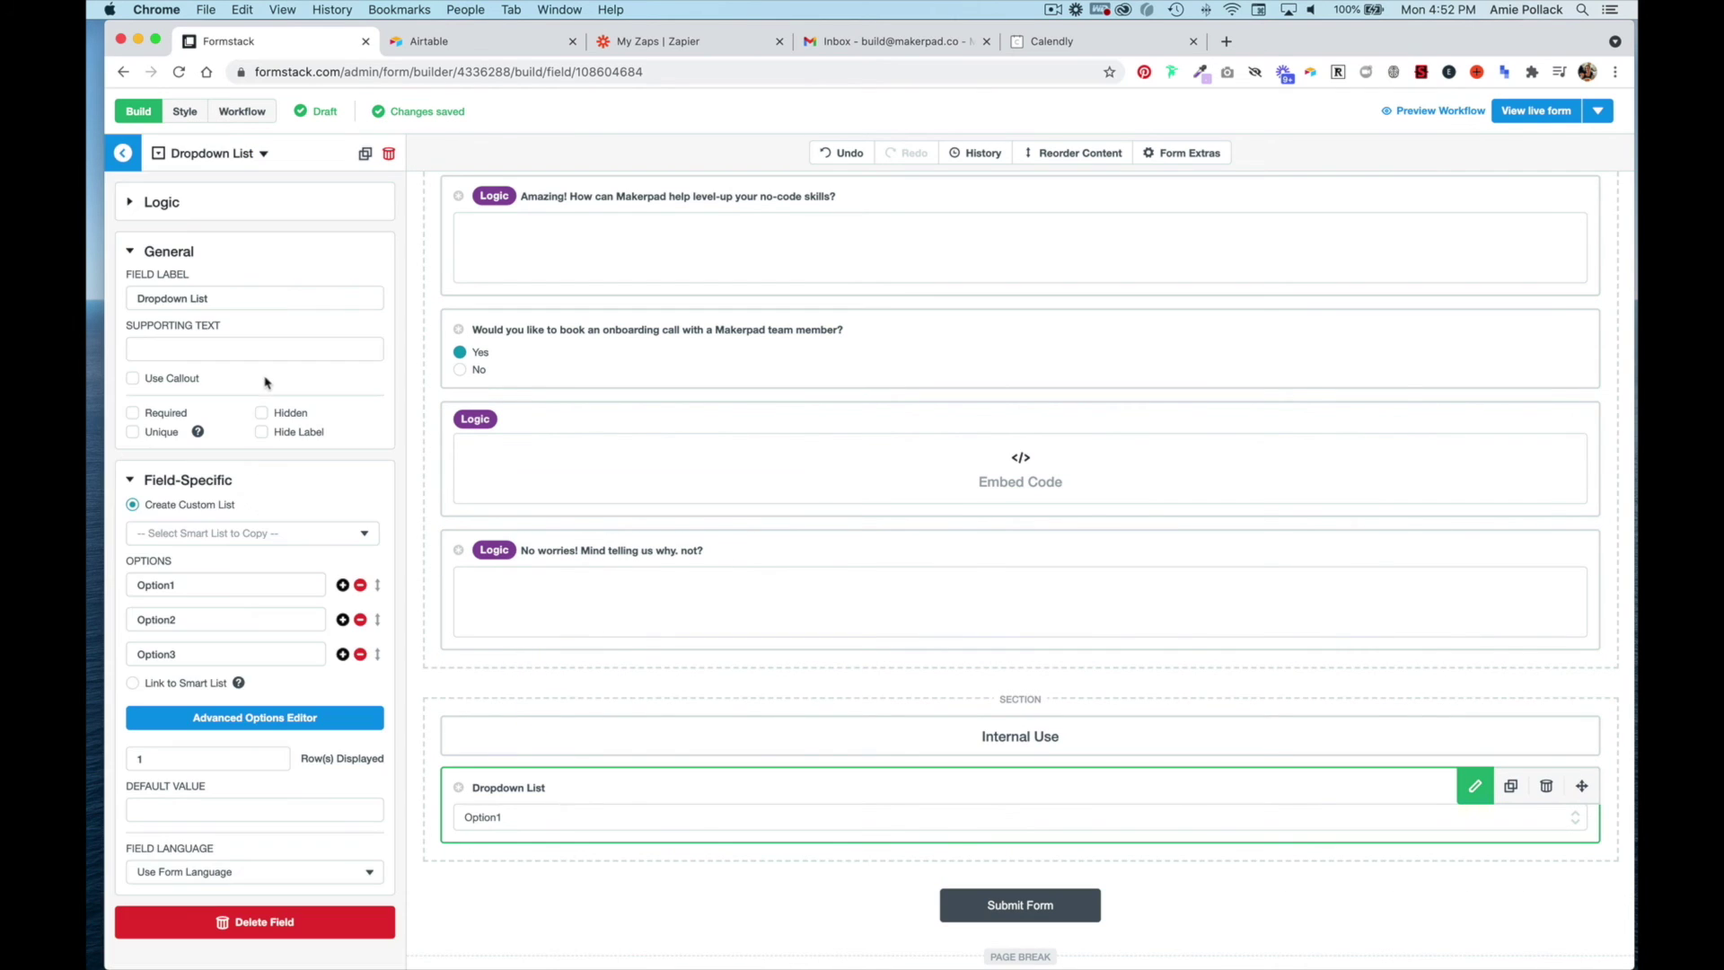
- Label the dropdown Team Member and replace its three options with team members' names
triple_click(206, 298)
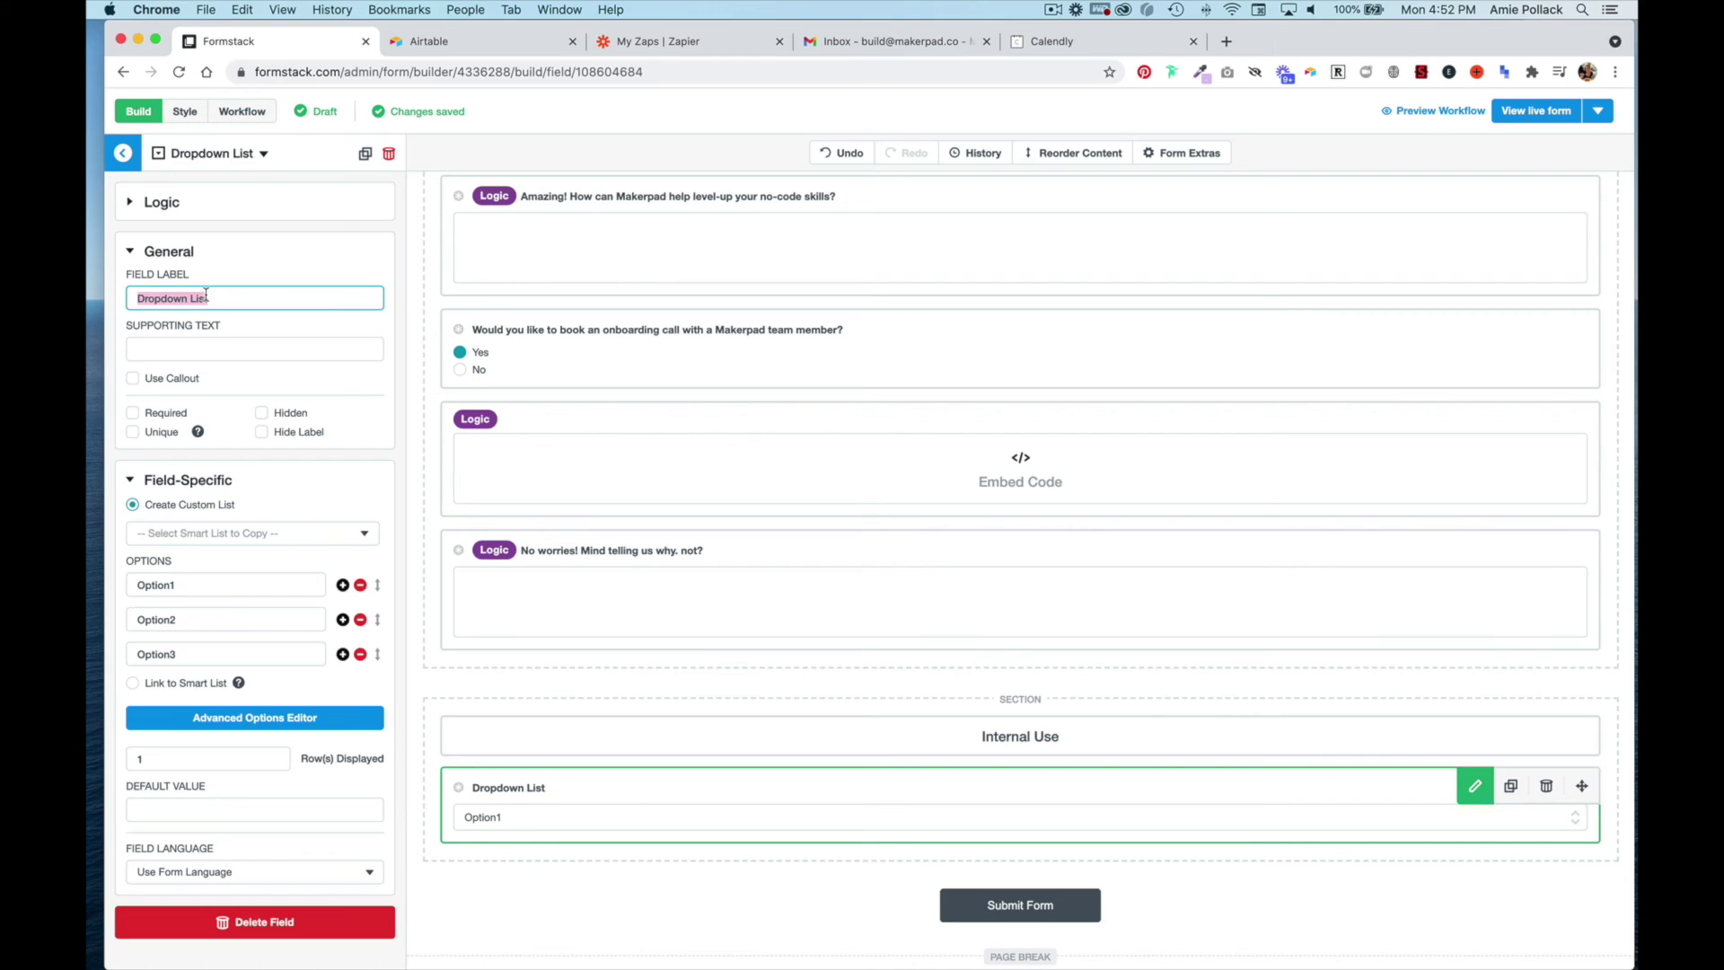
type("Team Member")
double_click(166, 585)
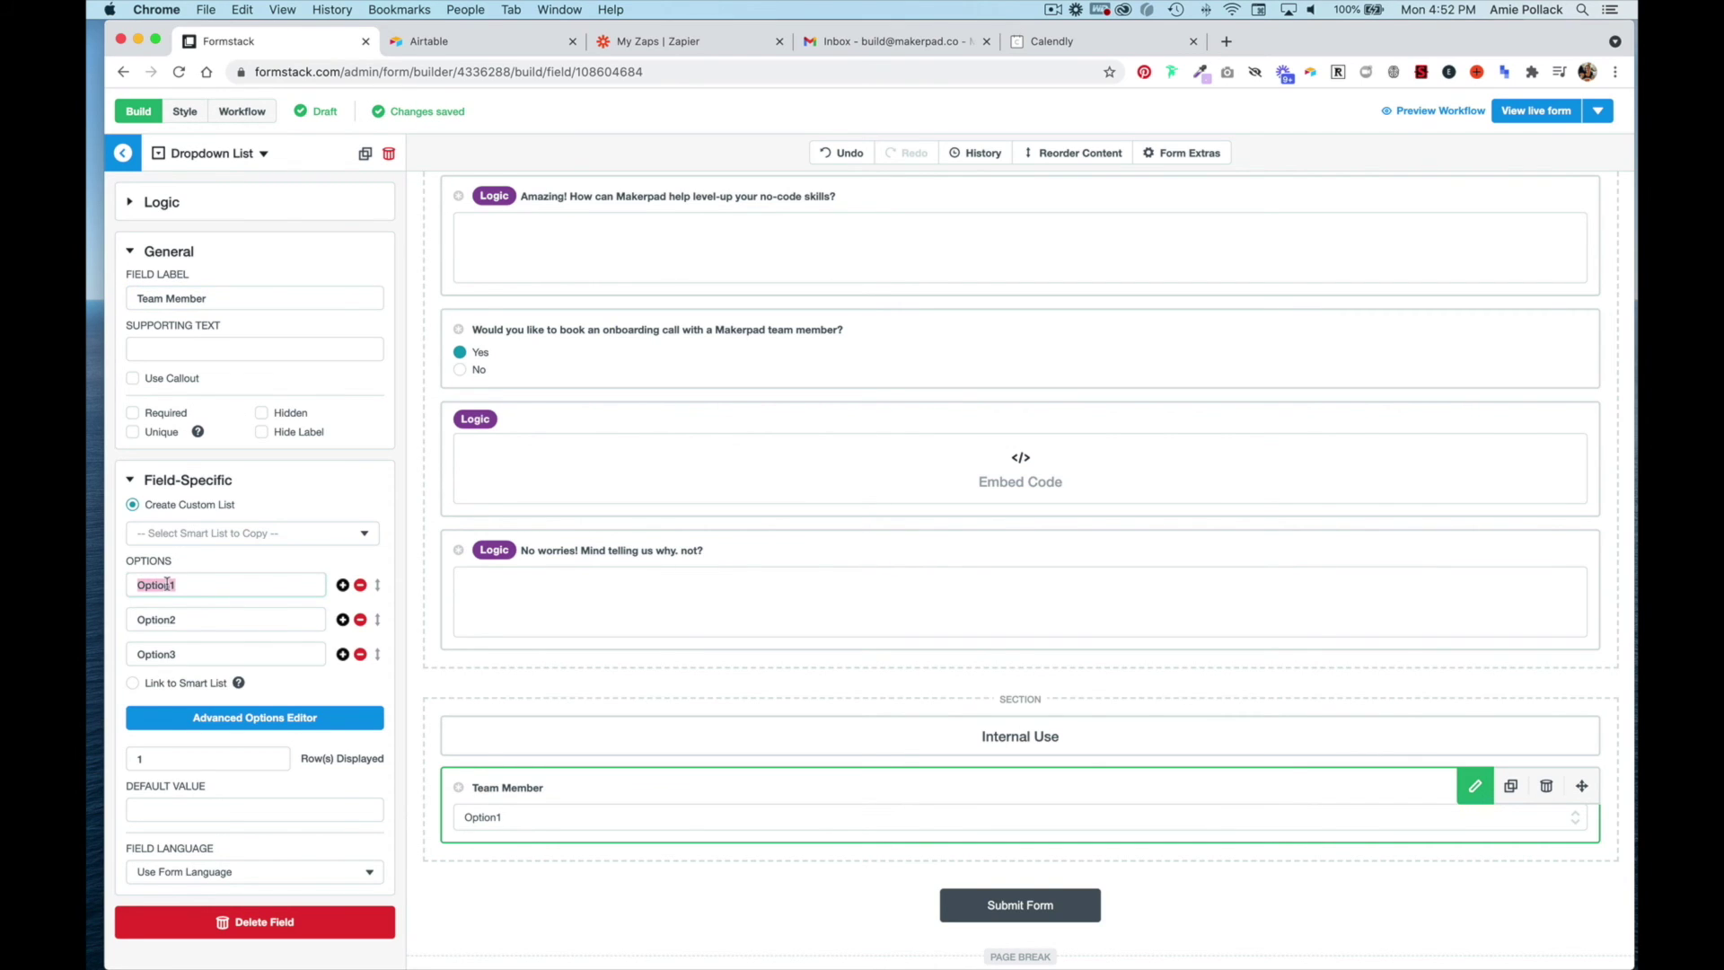
type("Amie")
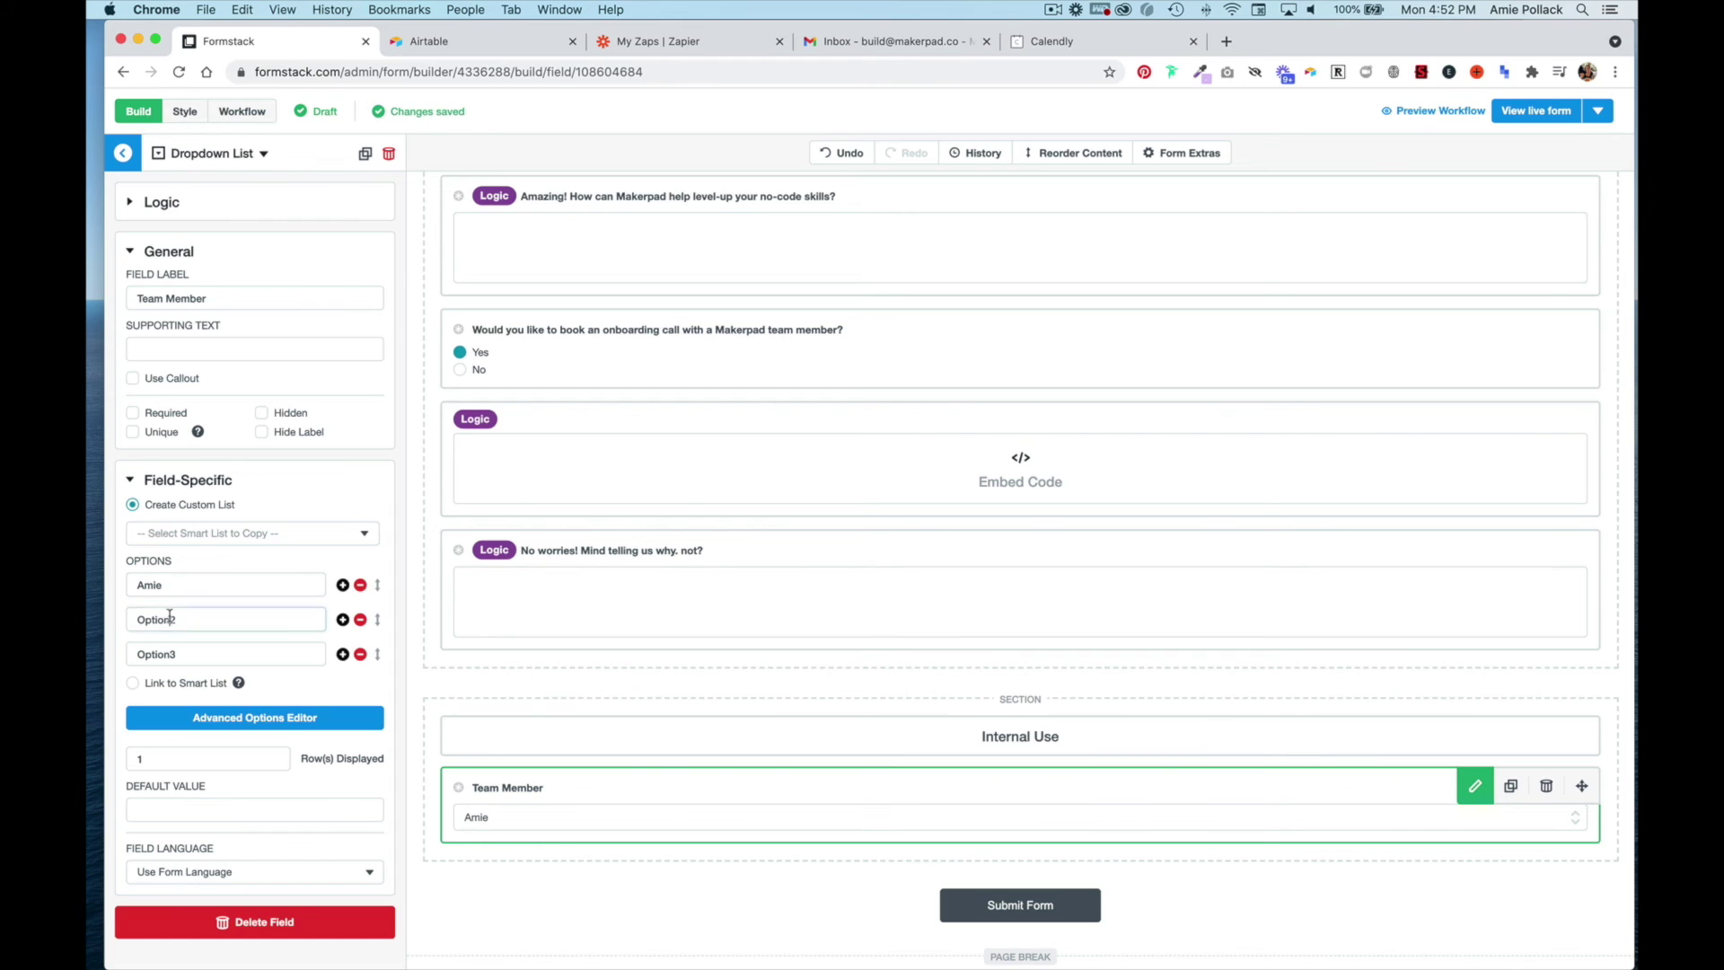
double_click(158, 619)
type("Ben")
double_click(178, 655)
type("Shanice")
scroll(559, 702, "down", 2)
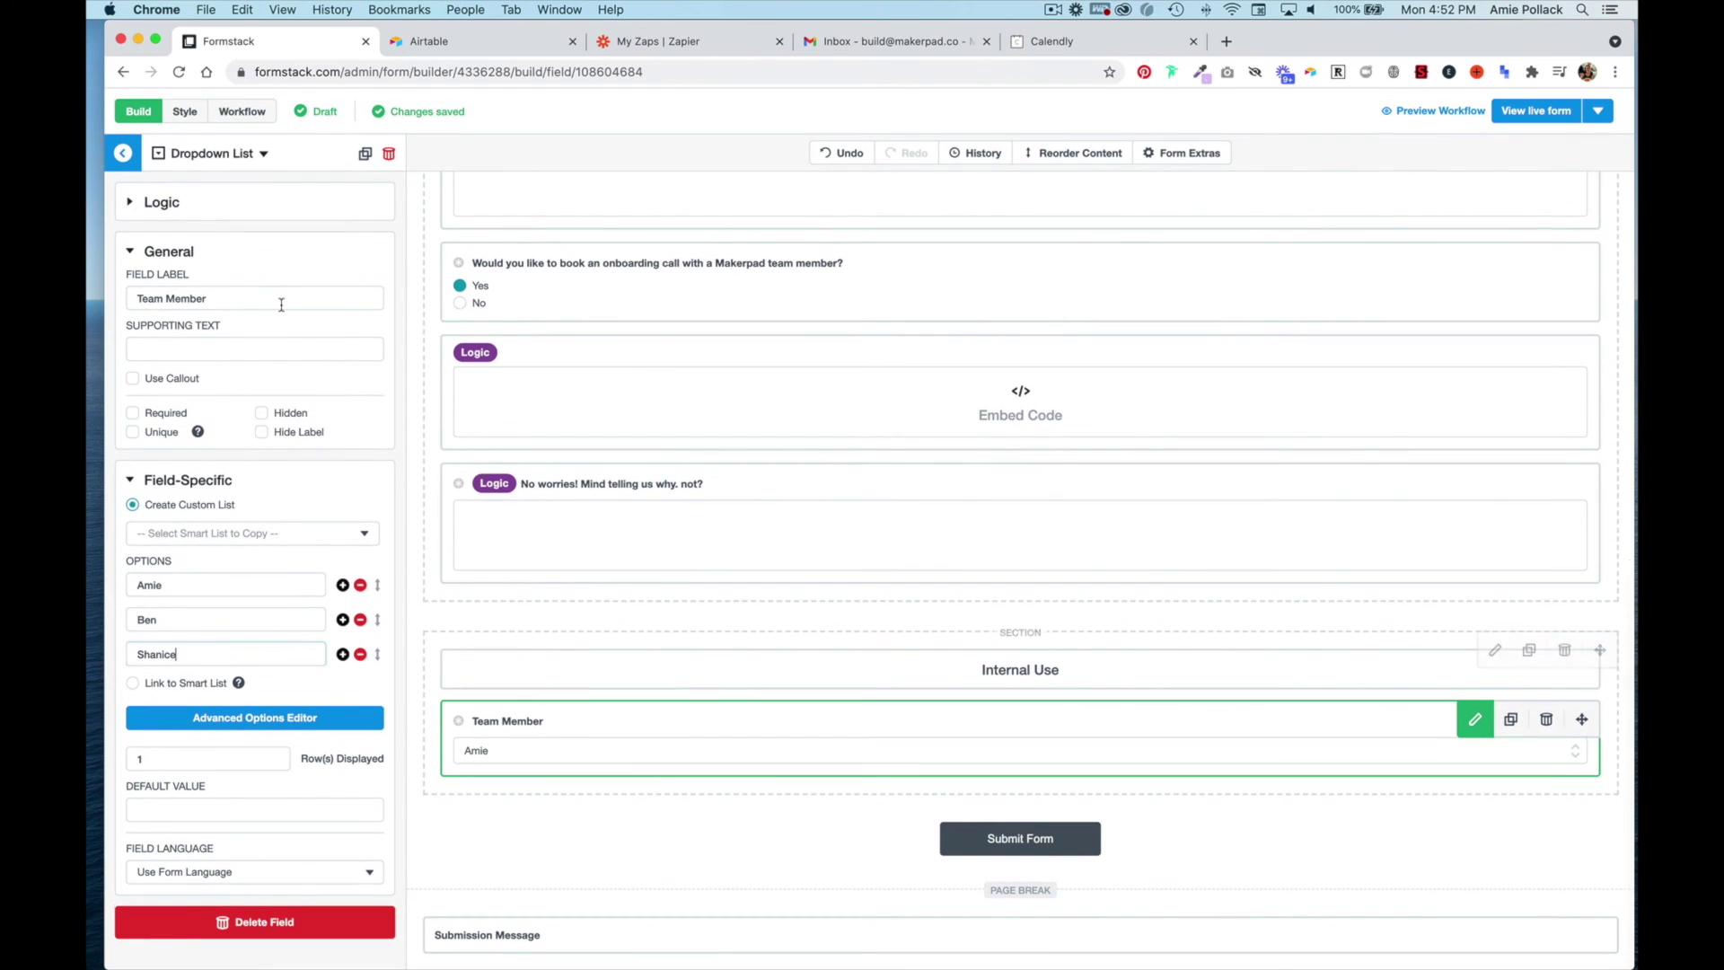
left_click(125, 154)
- Add a radio button question 'Did the onboarding call happen?' below Team Member
left_click_drag(188, 334, 601, 770)
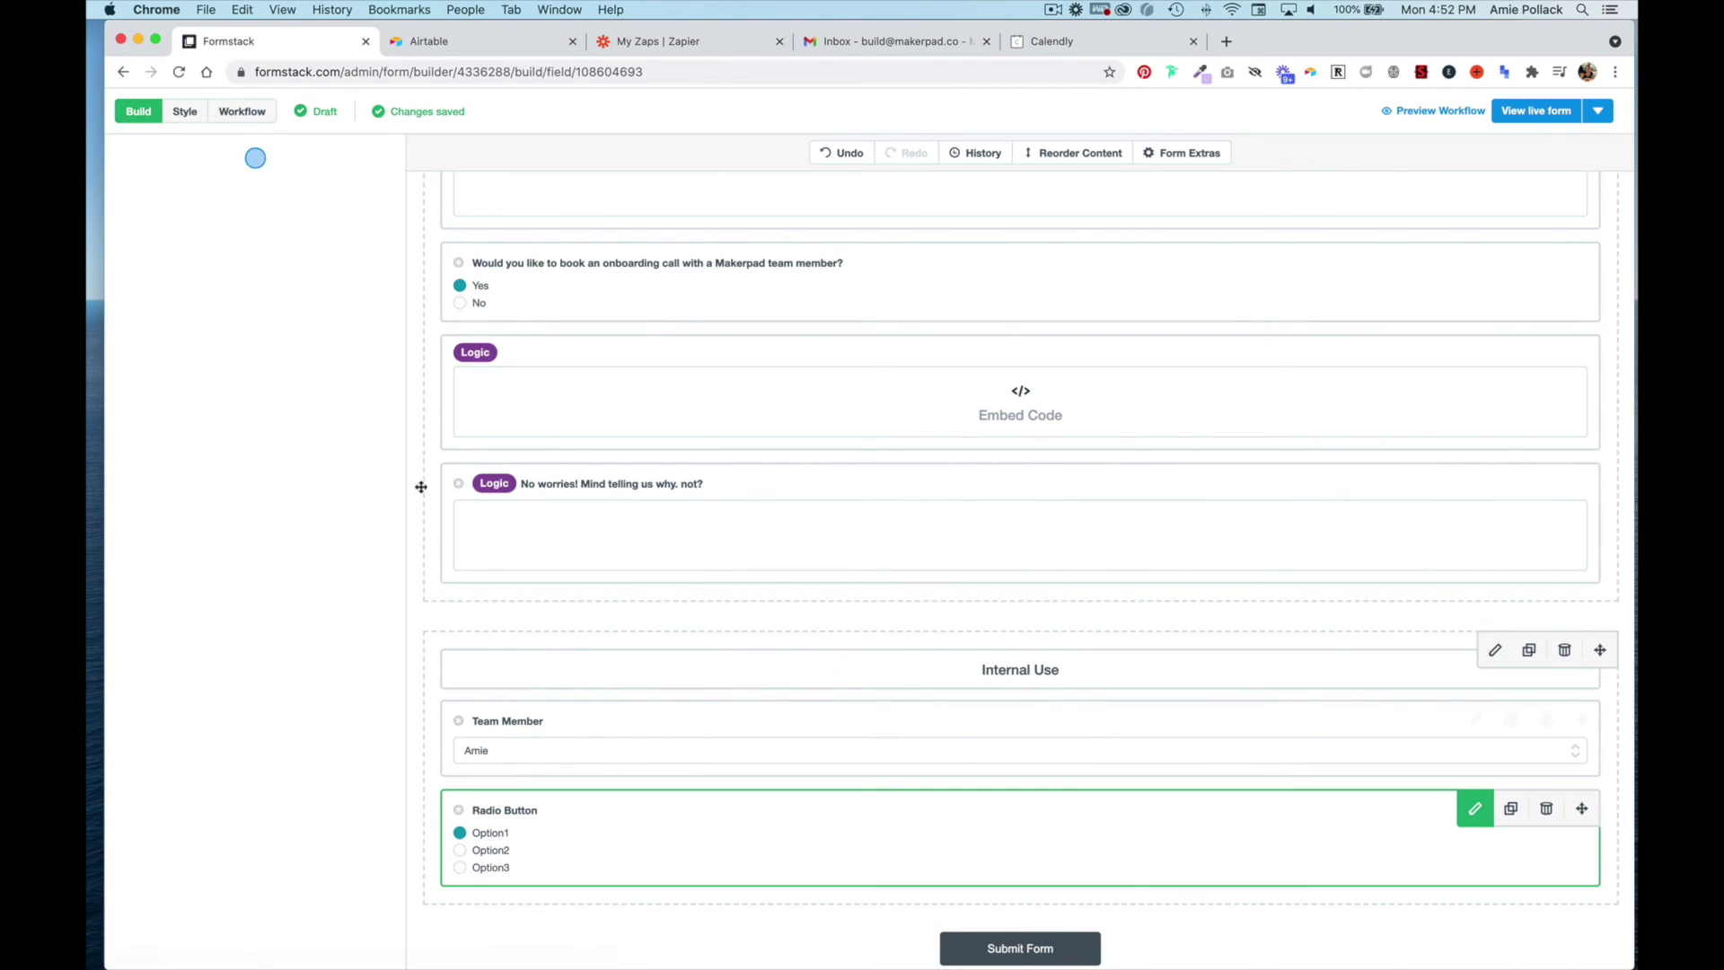
left_click(214, 290)
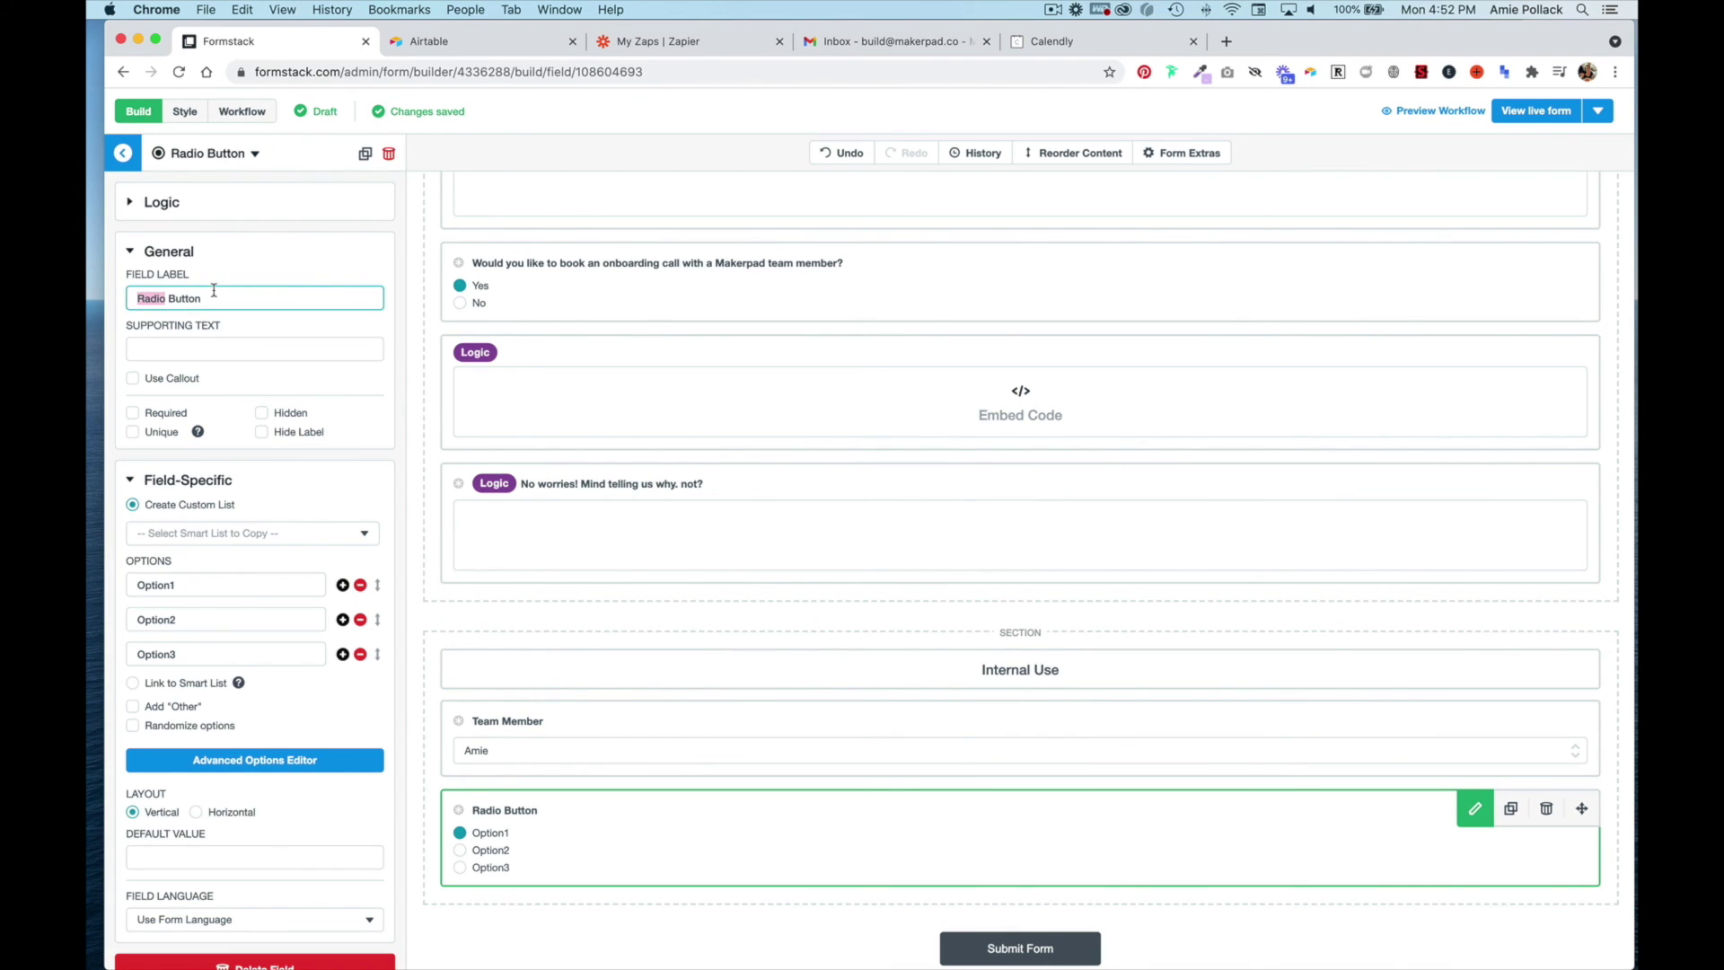
key("super+a")
type("Did the onboarding call happen?")
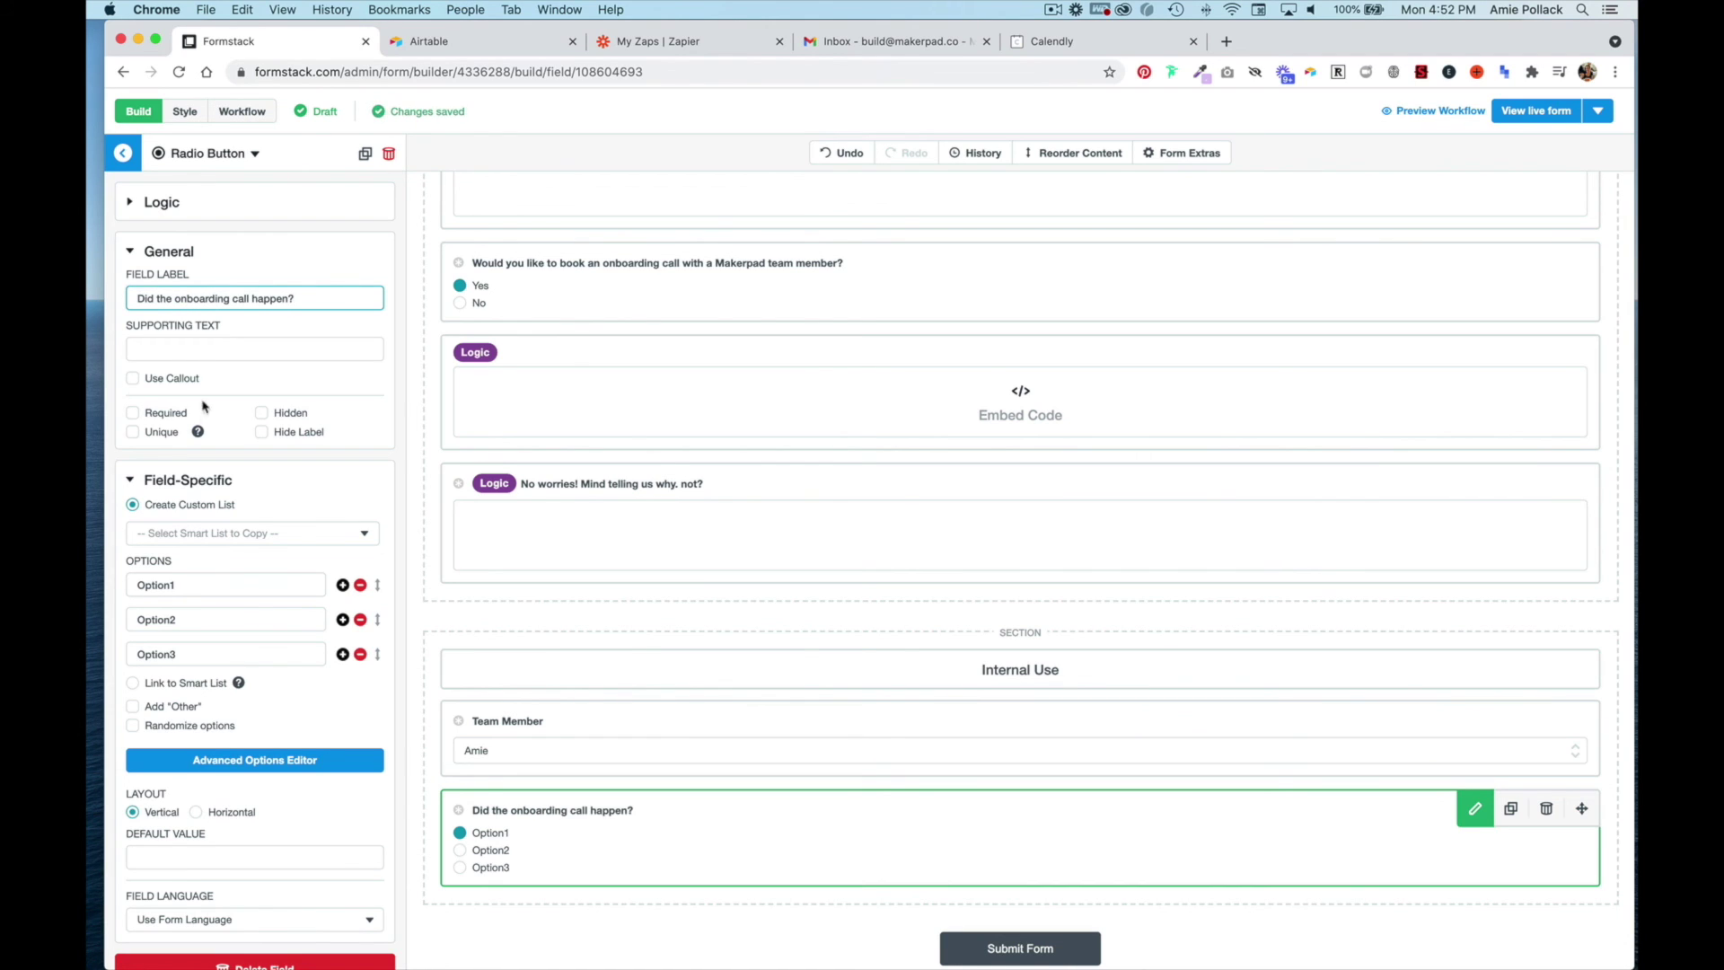
- Set its answers to Yes and No and delete the third option
double_click(238, 585)
type("Yes")
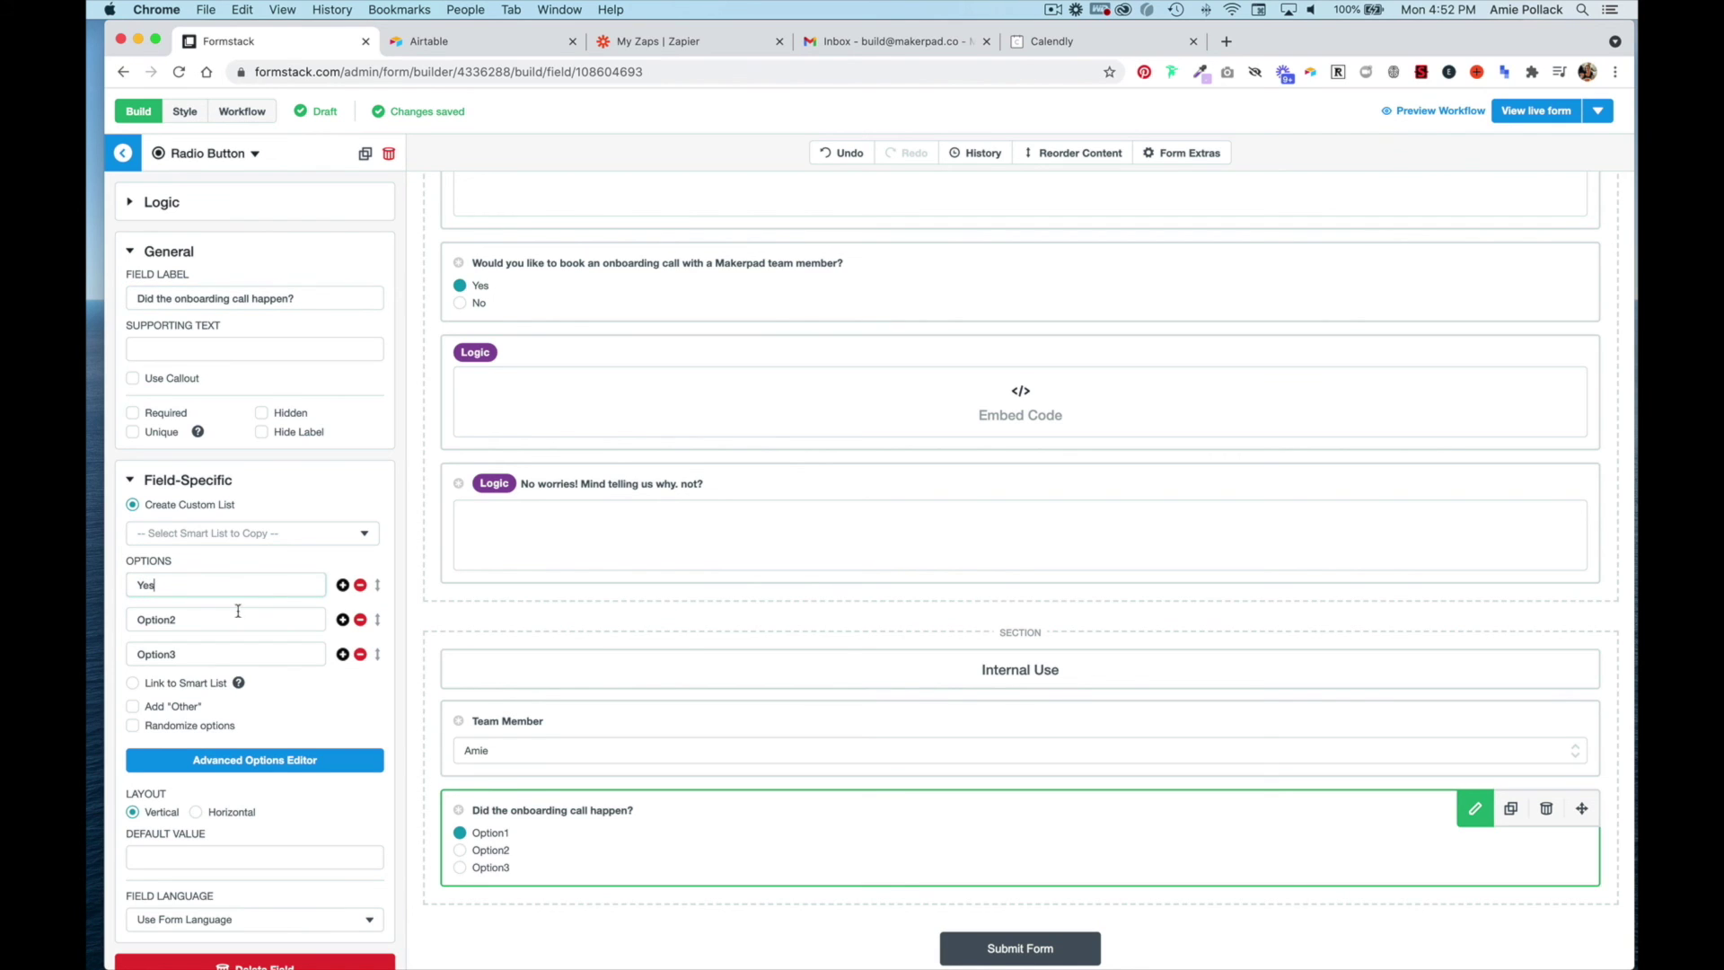
double_click(236, 619)
type("No")
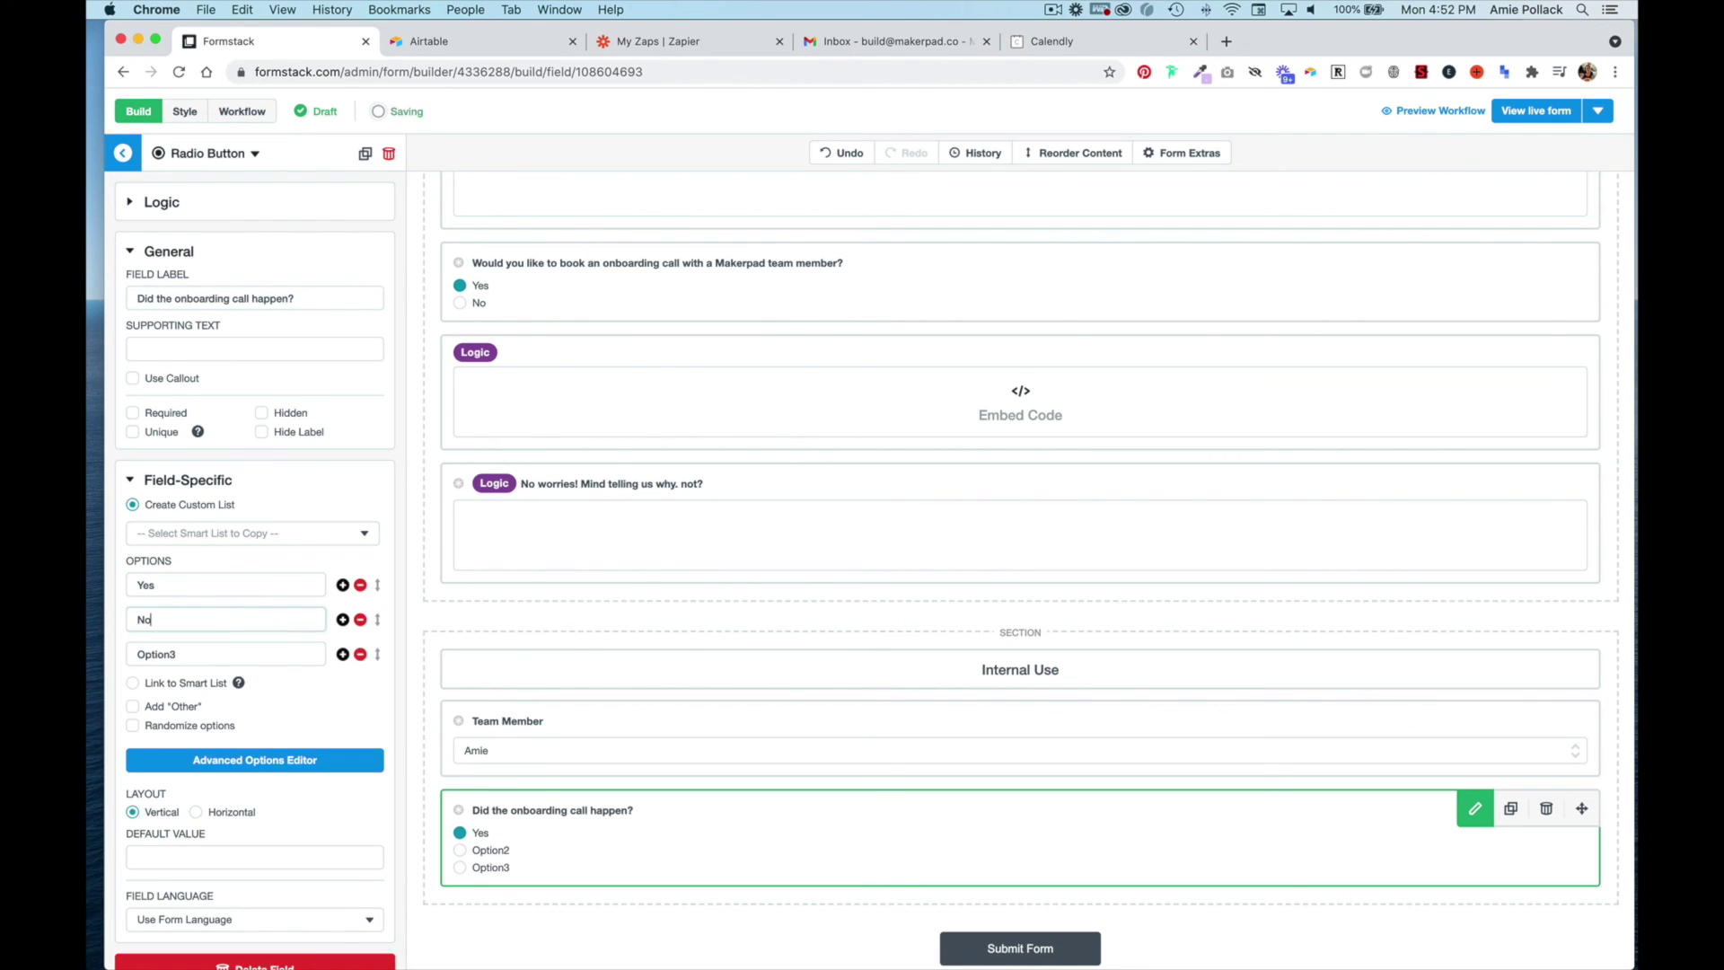
left_click(360, 655)
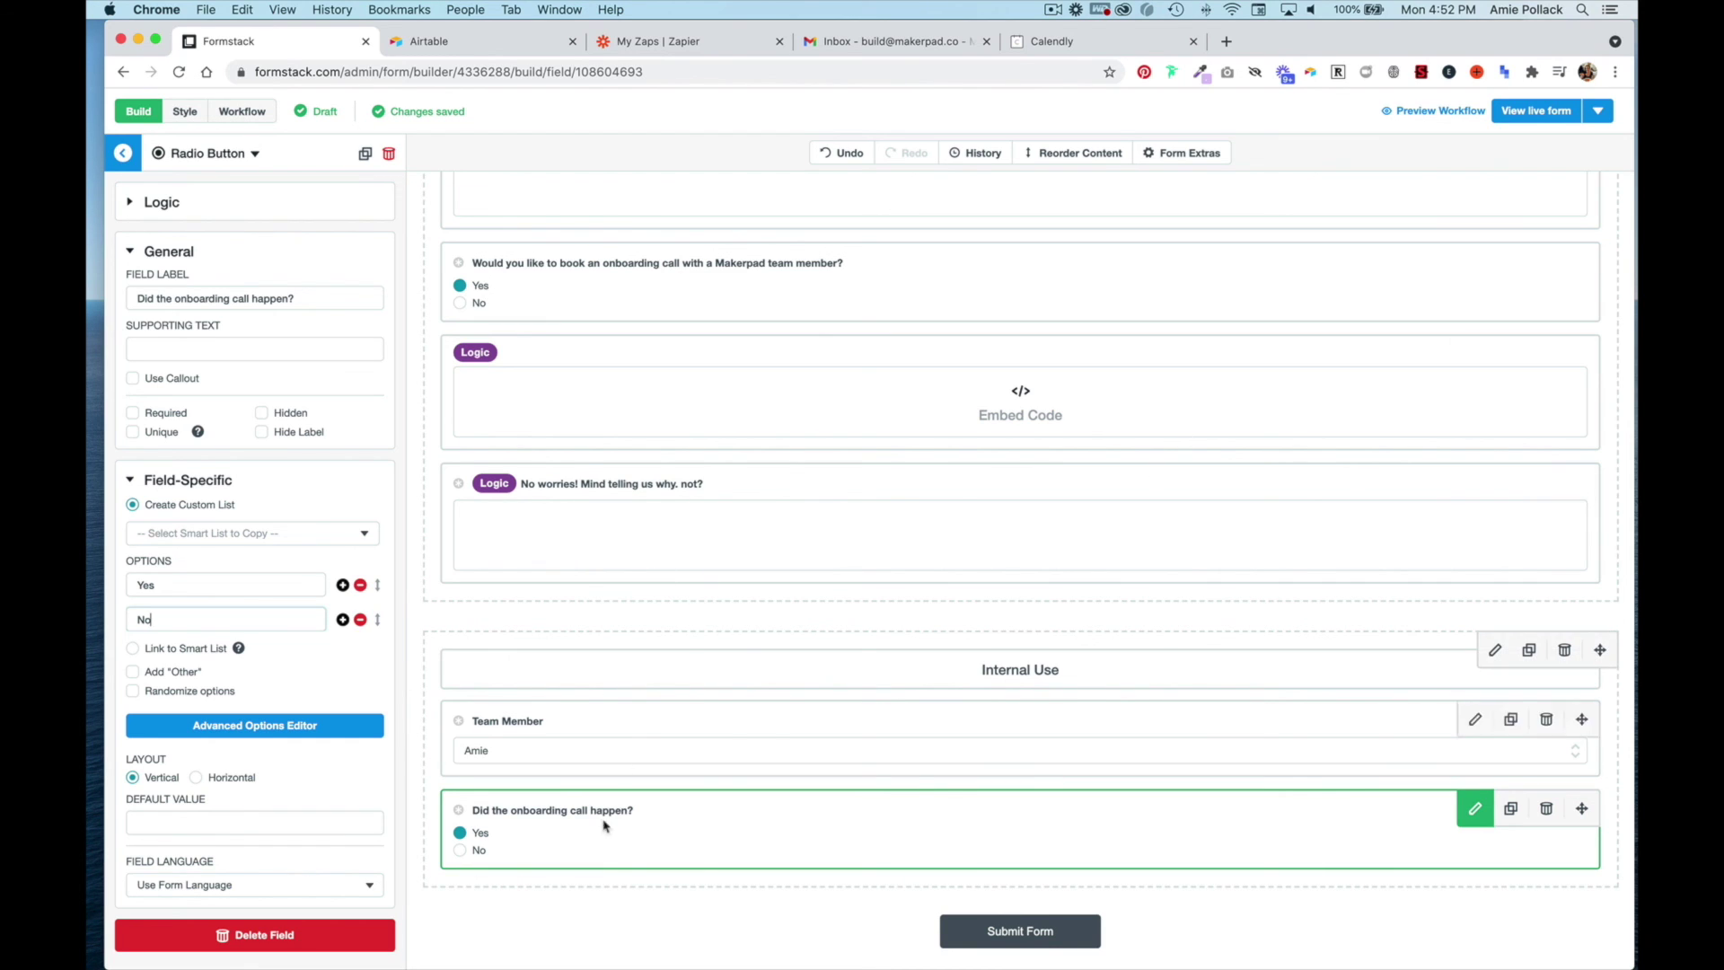
scroll(590, 850, "down", 1)
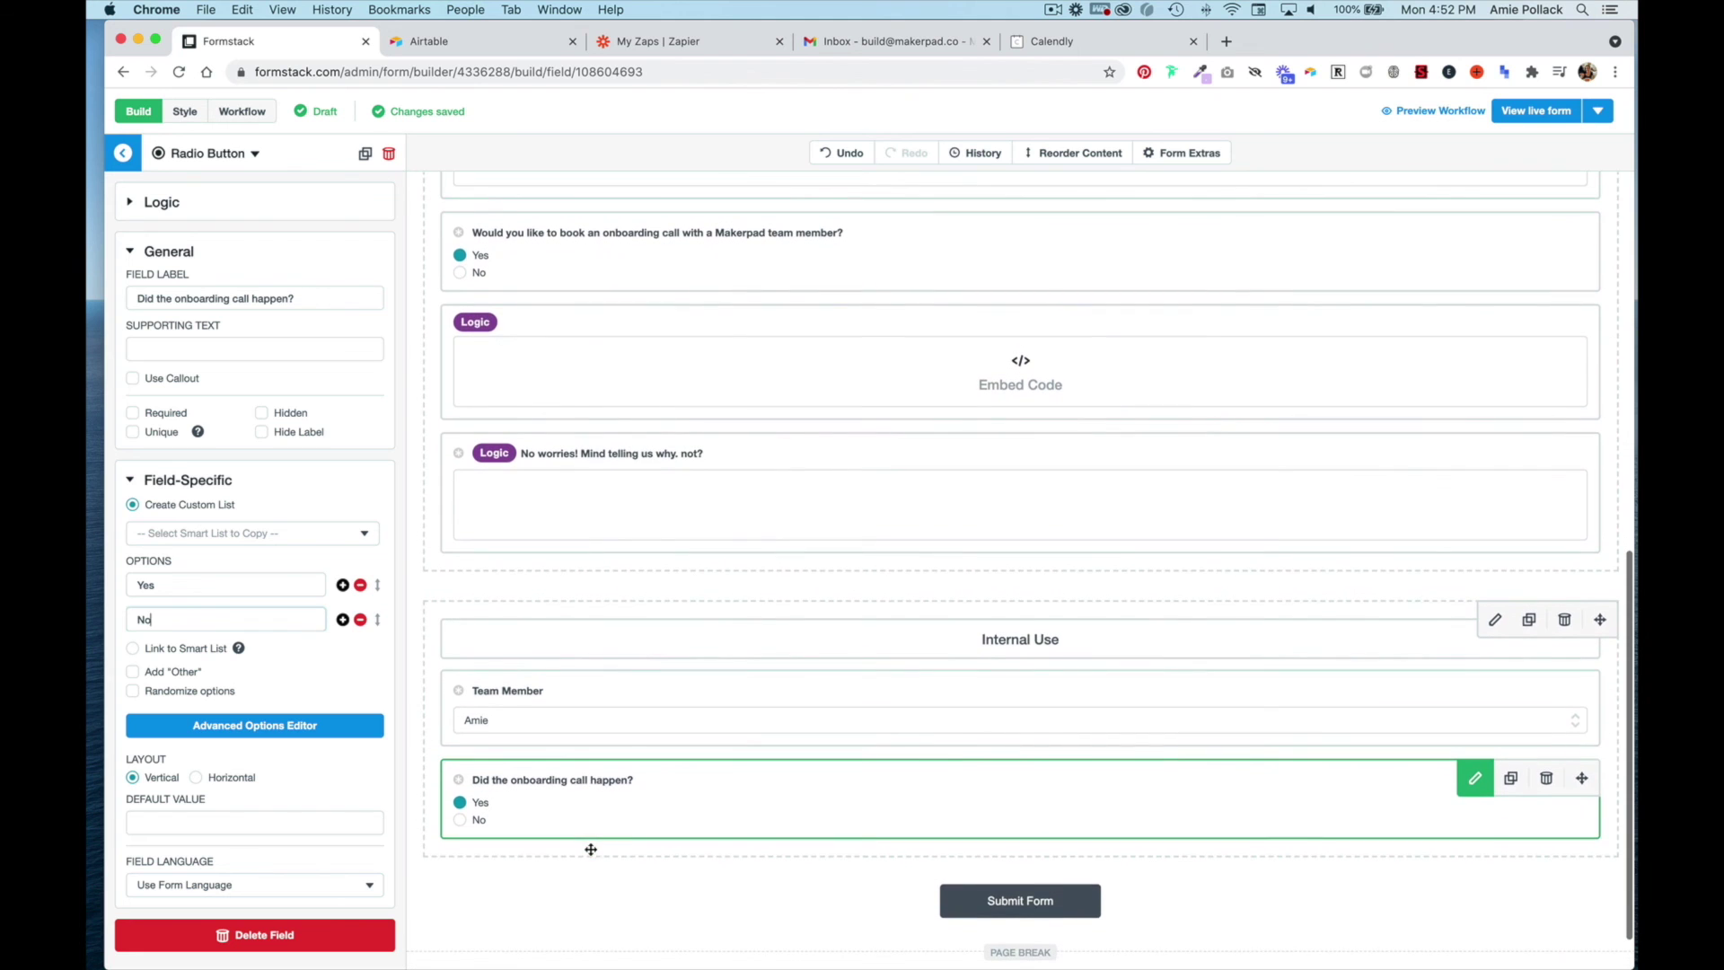
scroll(588, 806, "down", 1)
scroll(588, 806, "down", 1)
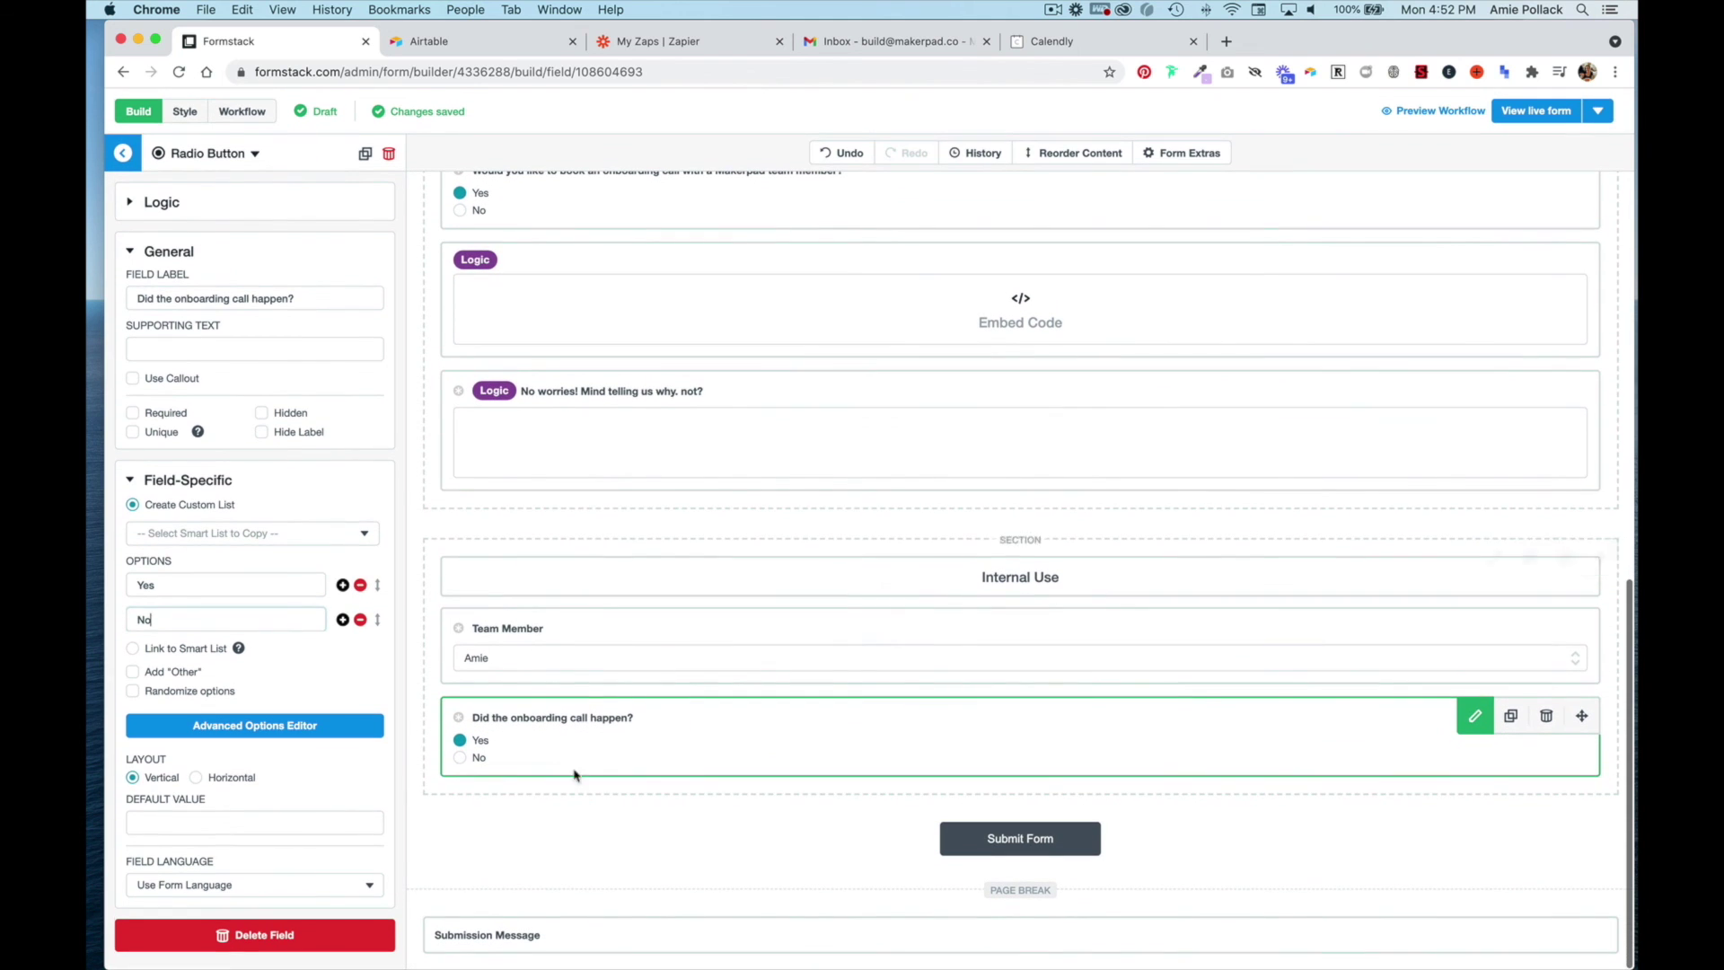
left_click(120, 152)
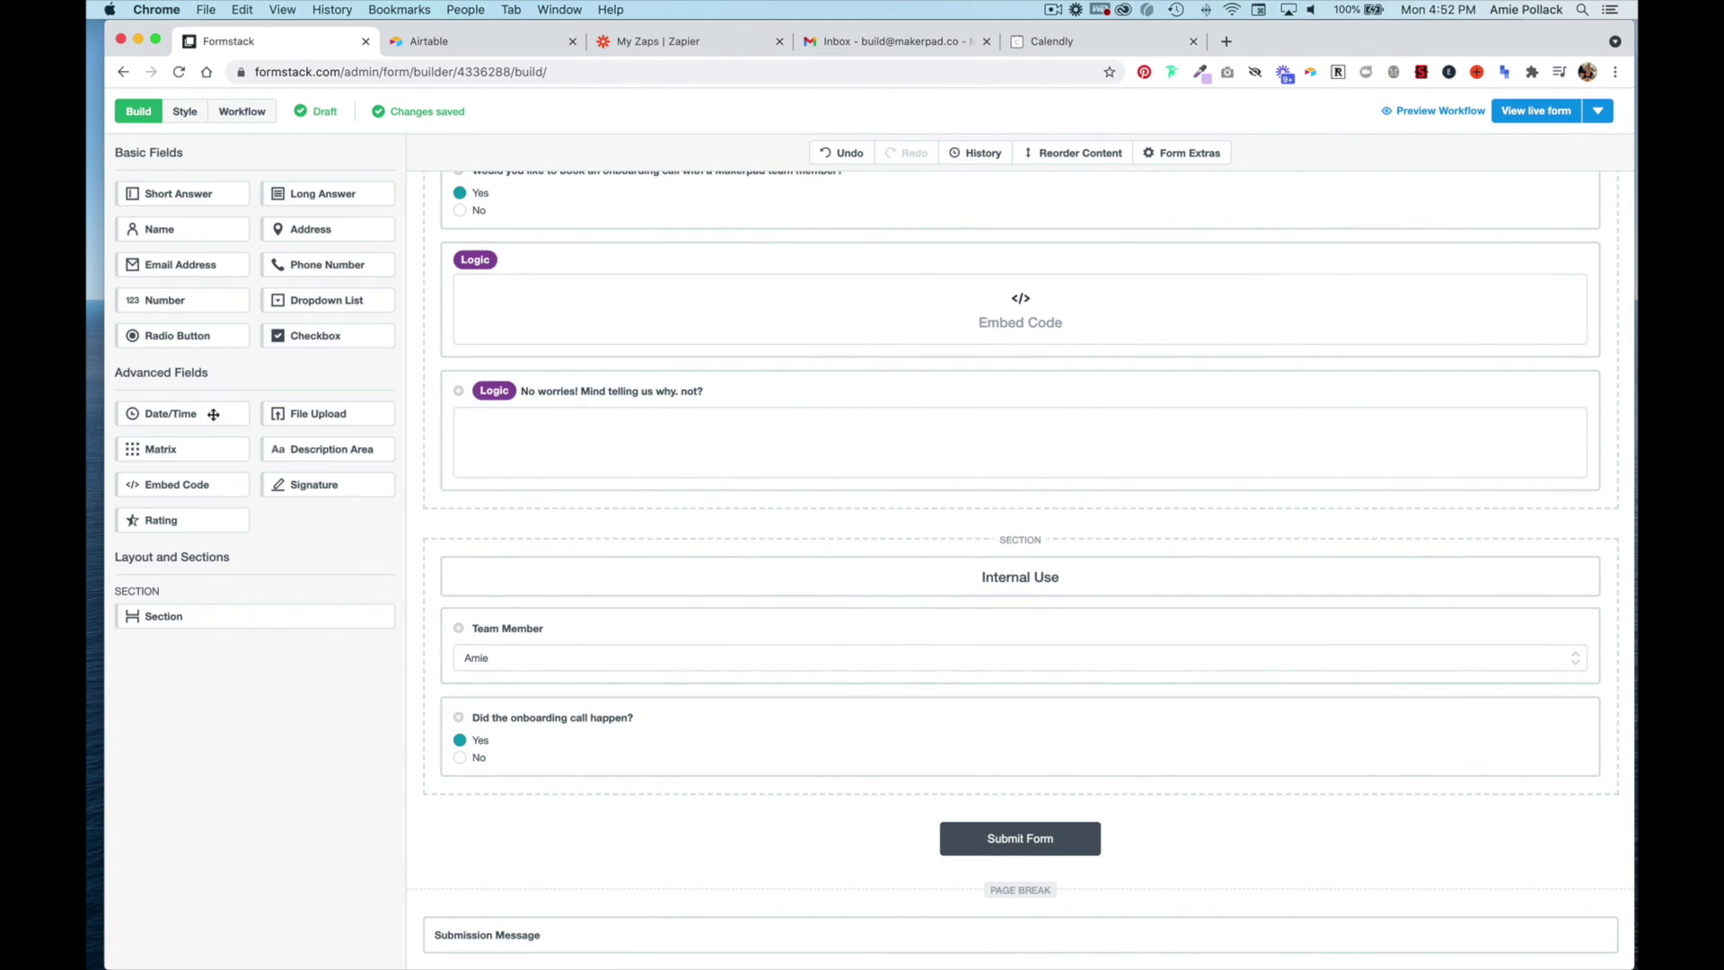
- Add a Date/Time field under the call question with Time Format set to None
left_click_drag(192, 413, 510, 763)
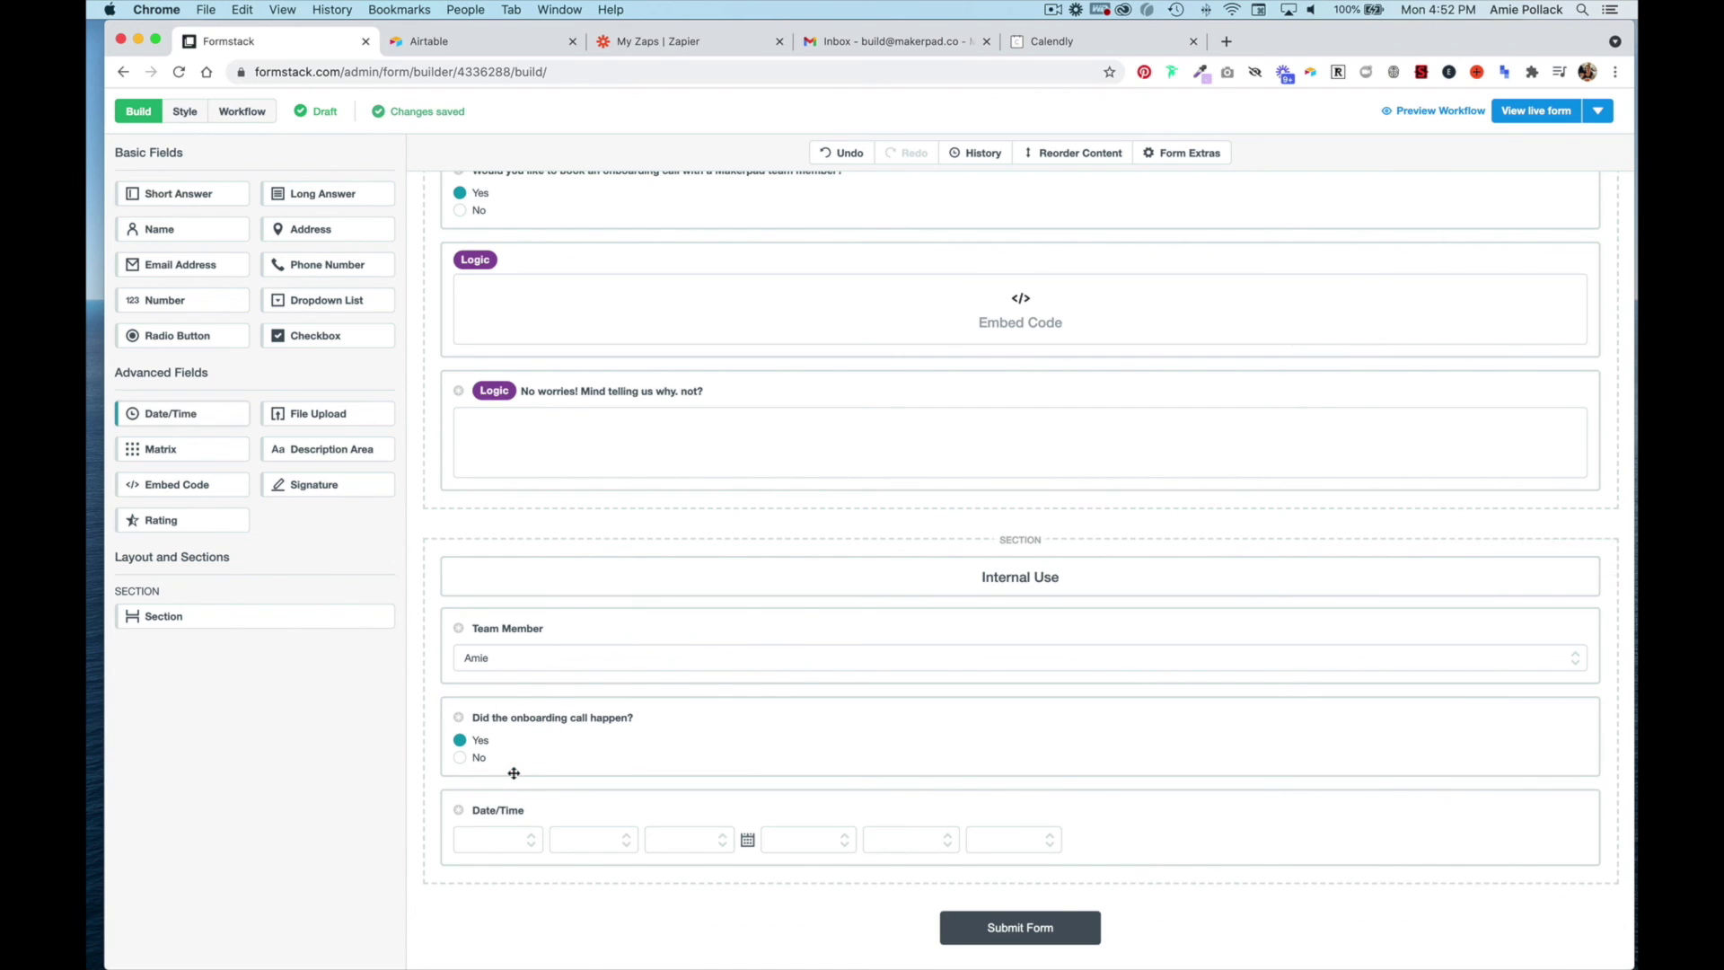
left_click(565, 811)
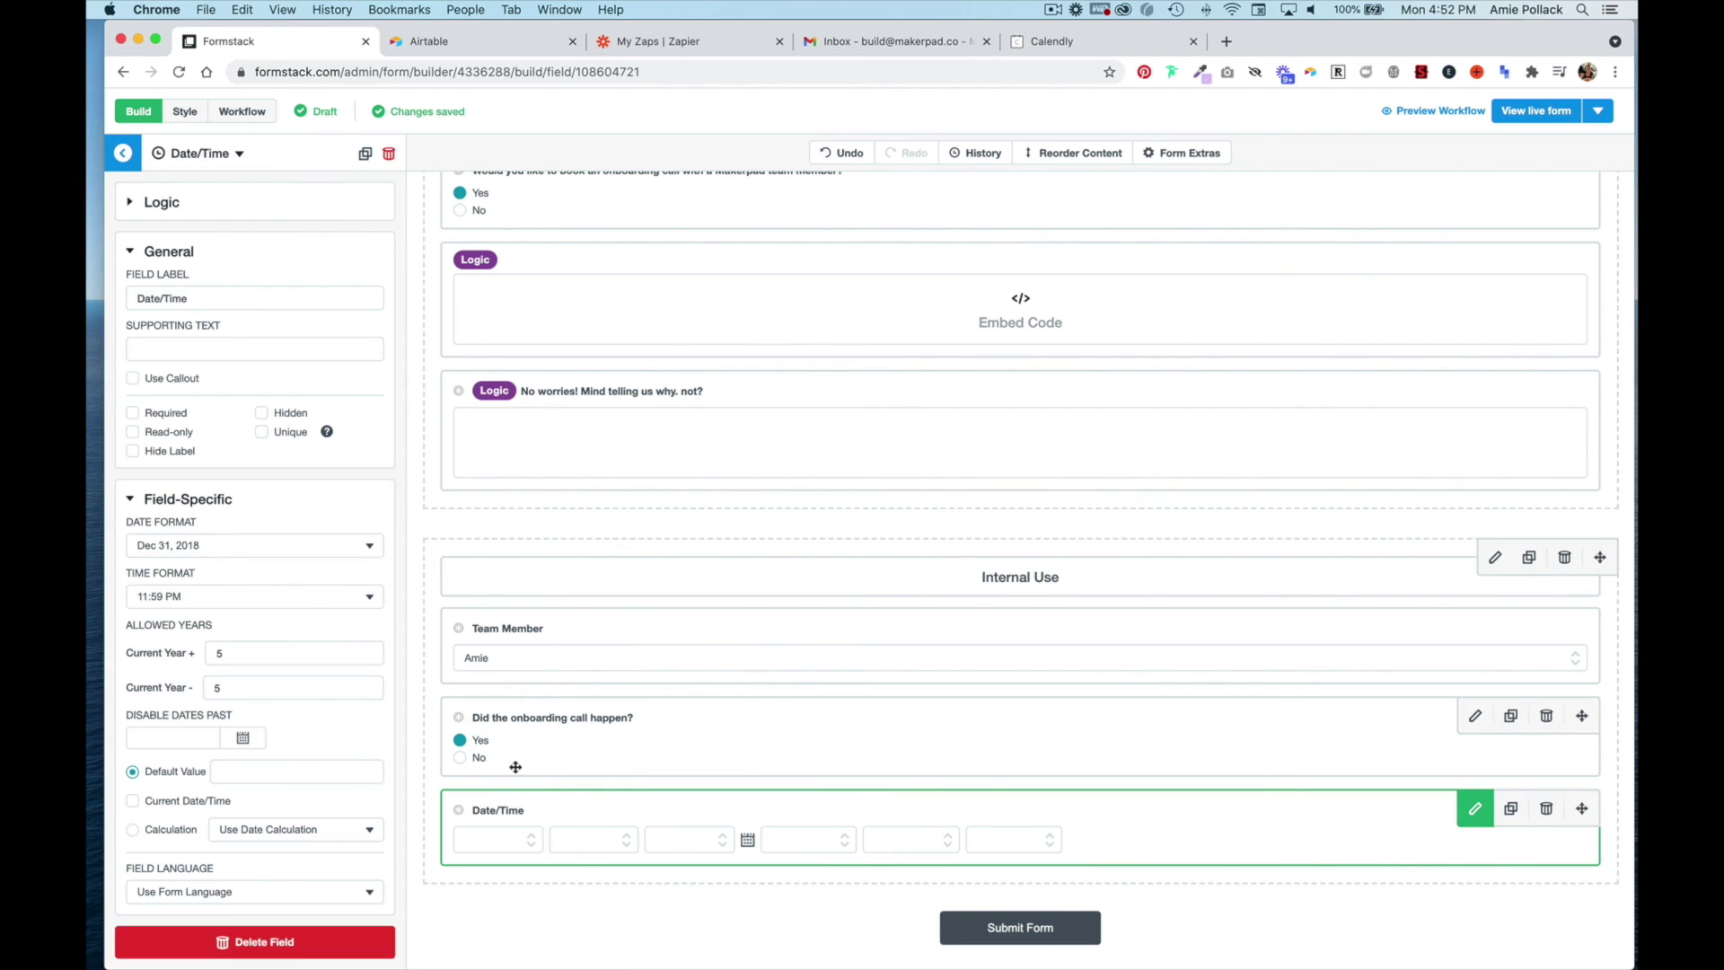
left_click(227, 597)
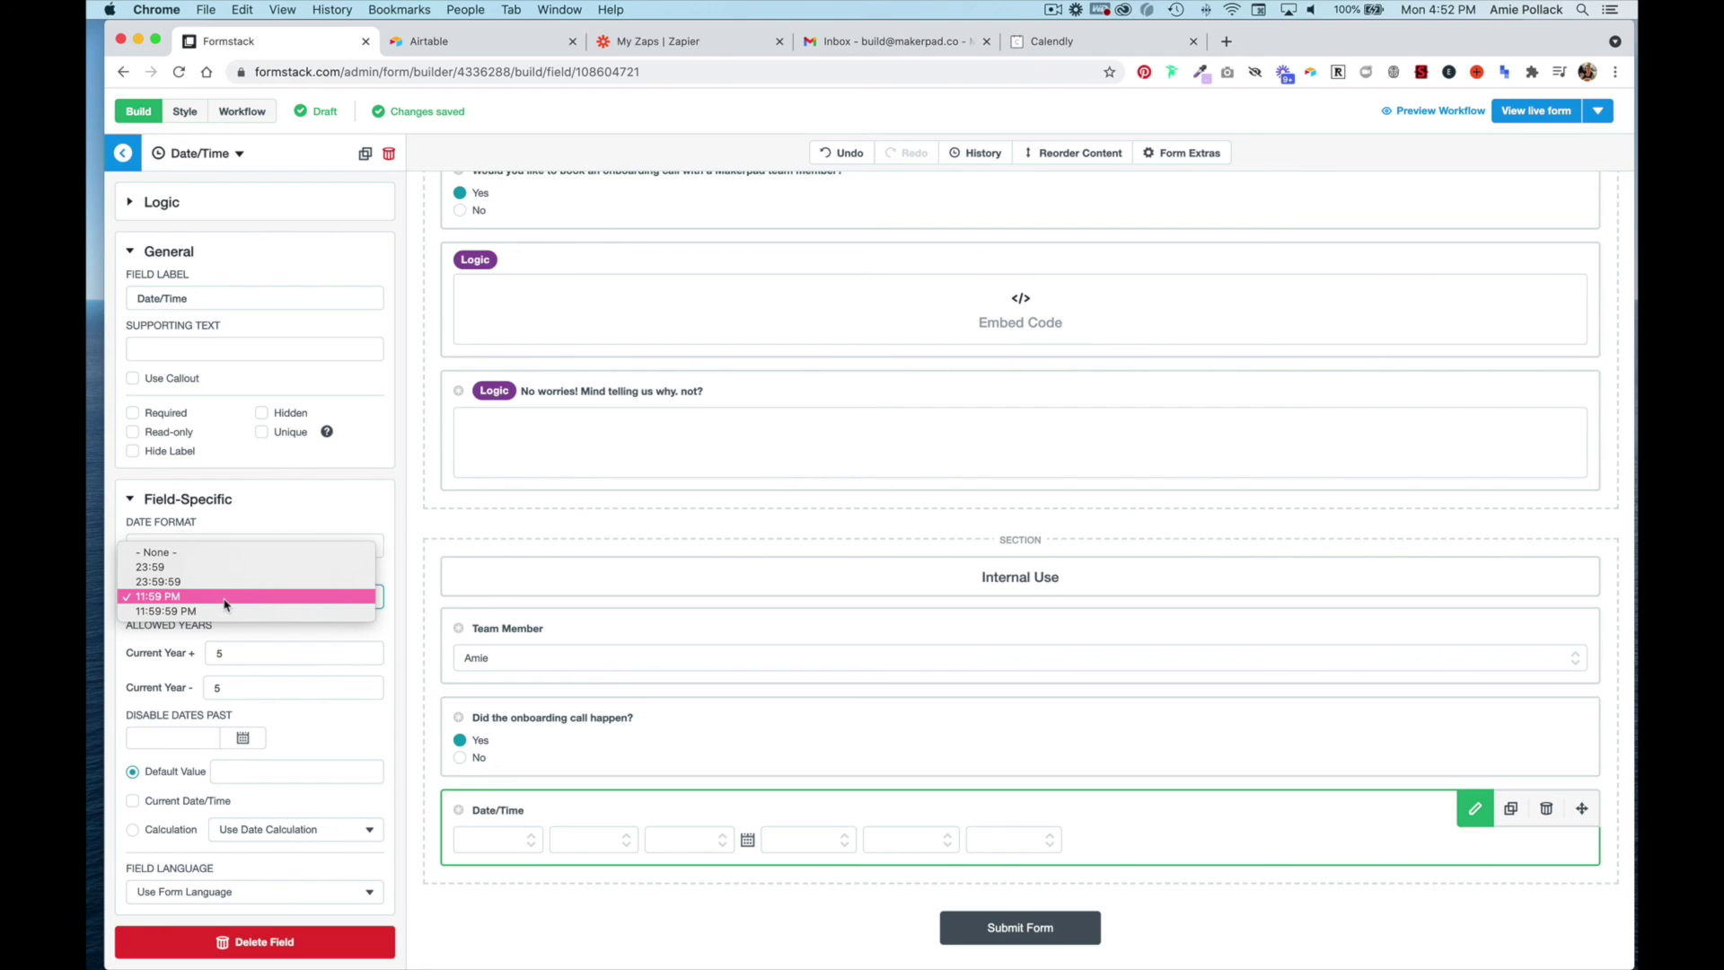
left_click(205, 552)
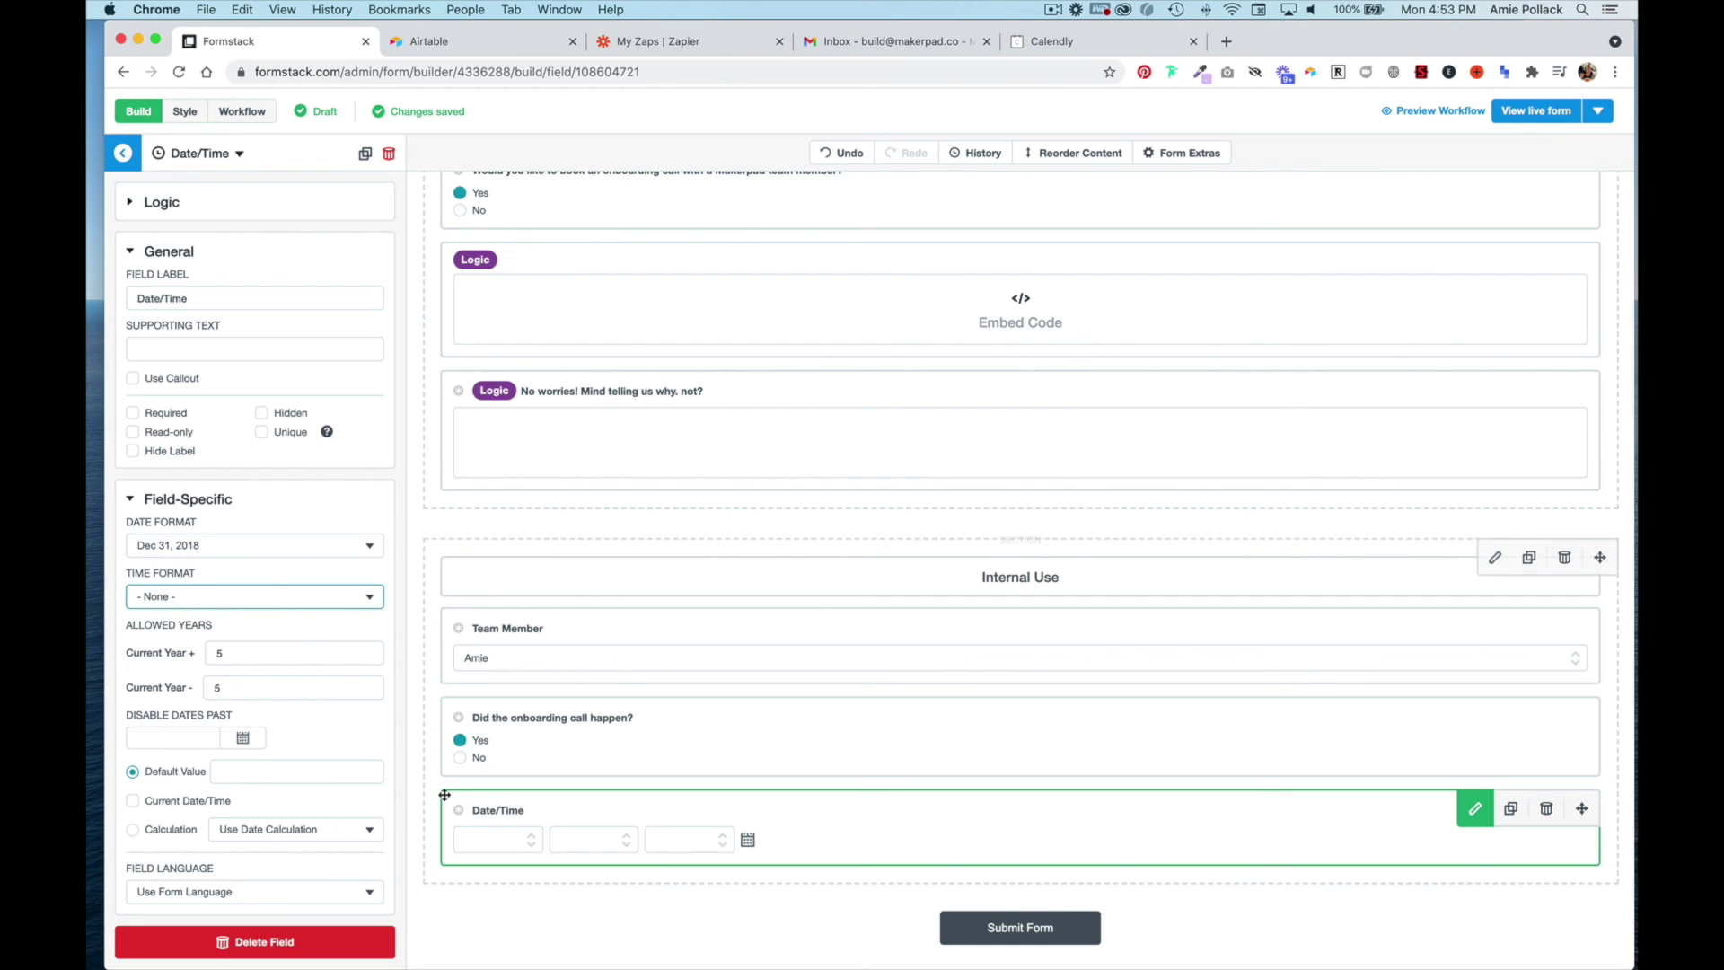
- Add a rule showing the date field only when 'Did the onboarding call happen?' is Yes
left_click(162, 202)
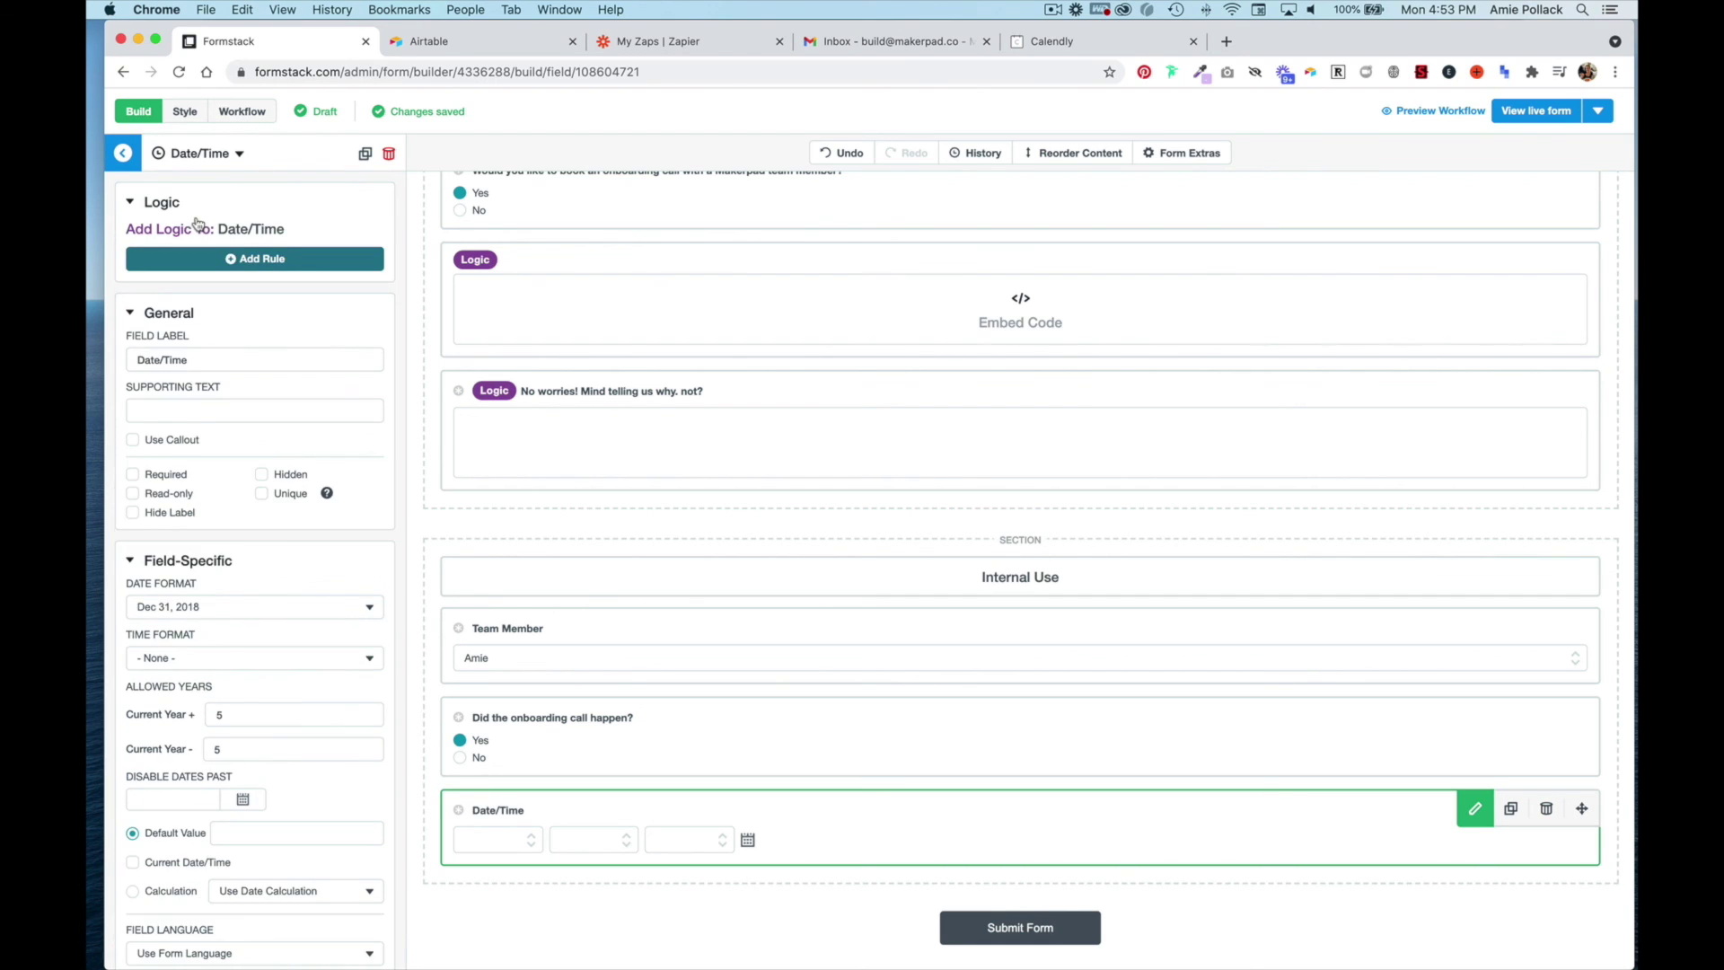
left_click(200, 260)
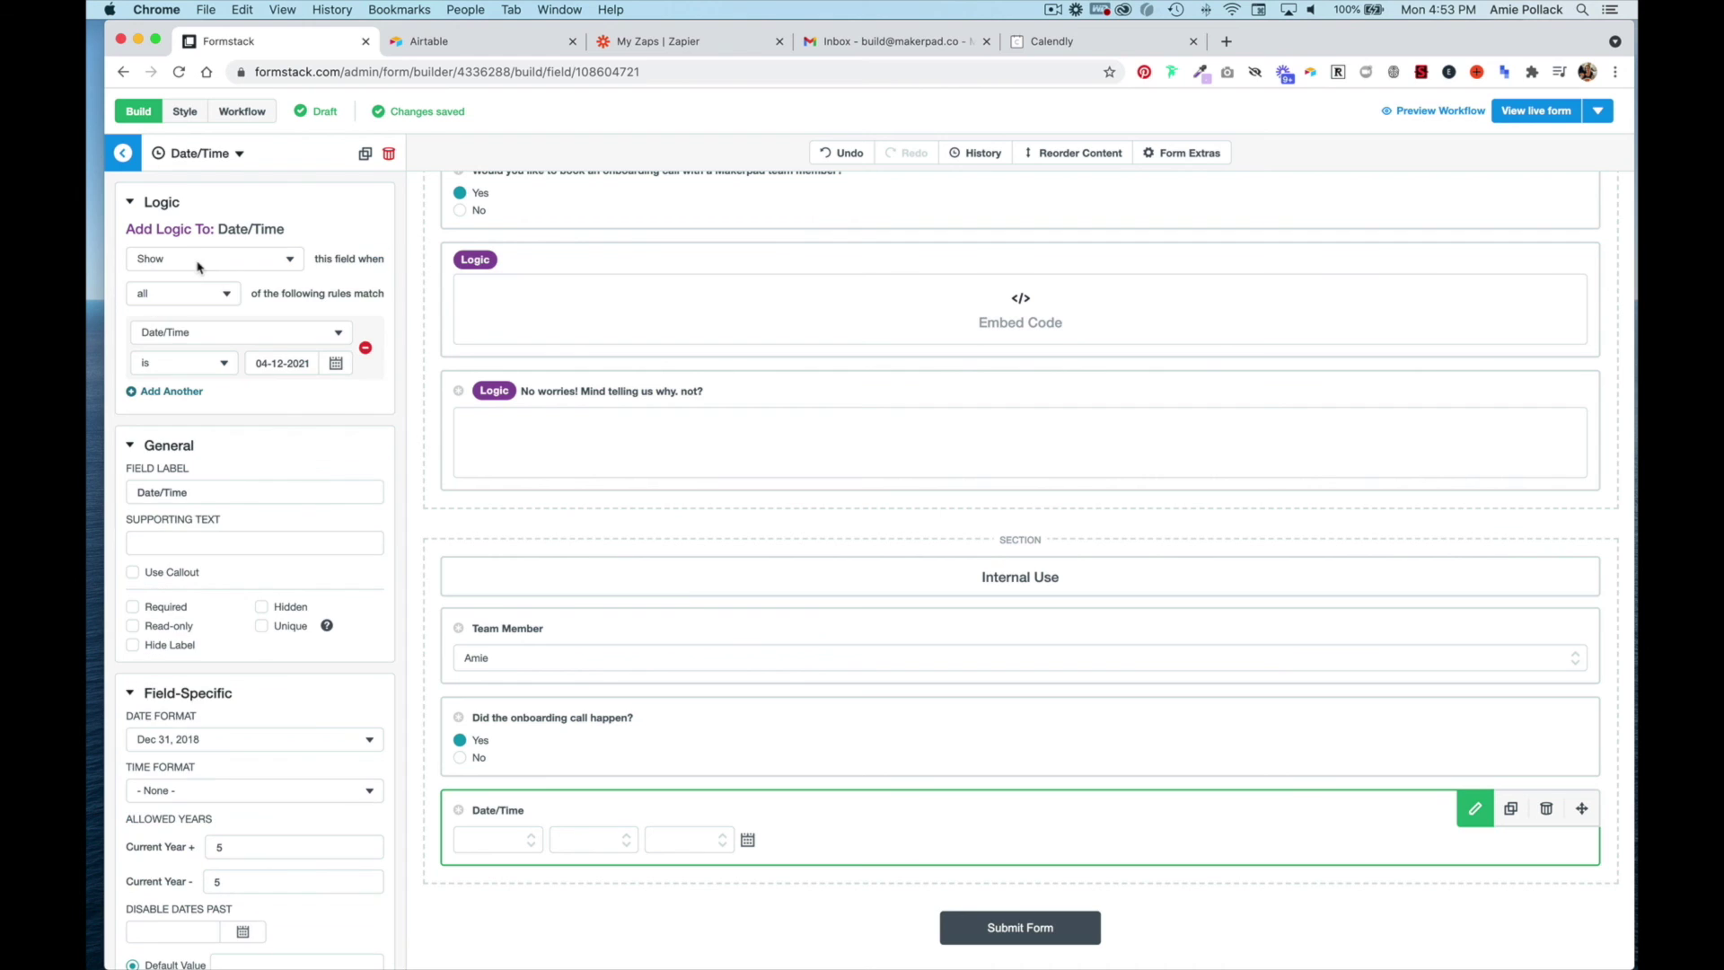
left_click(216, 339)
left_click(287, 385)
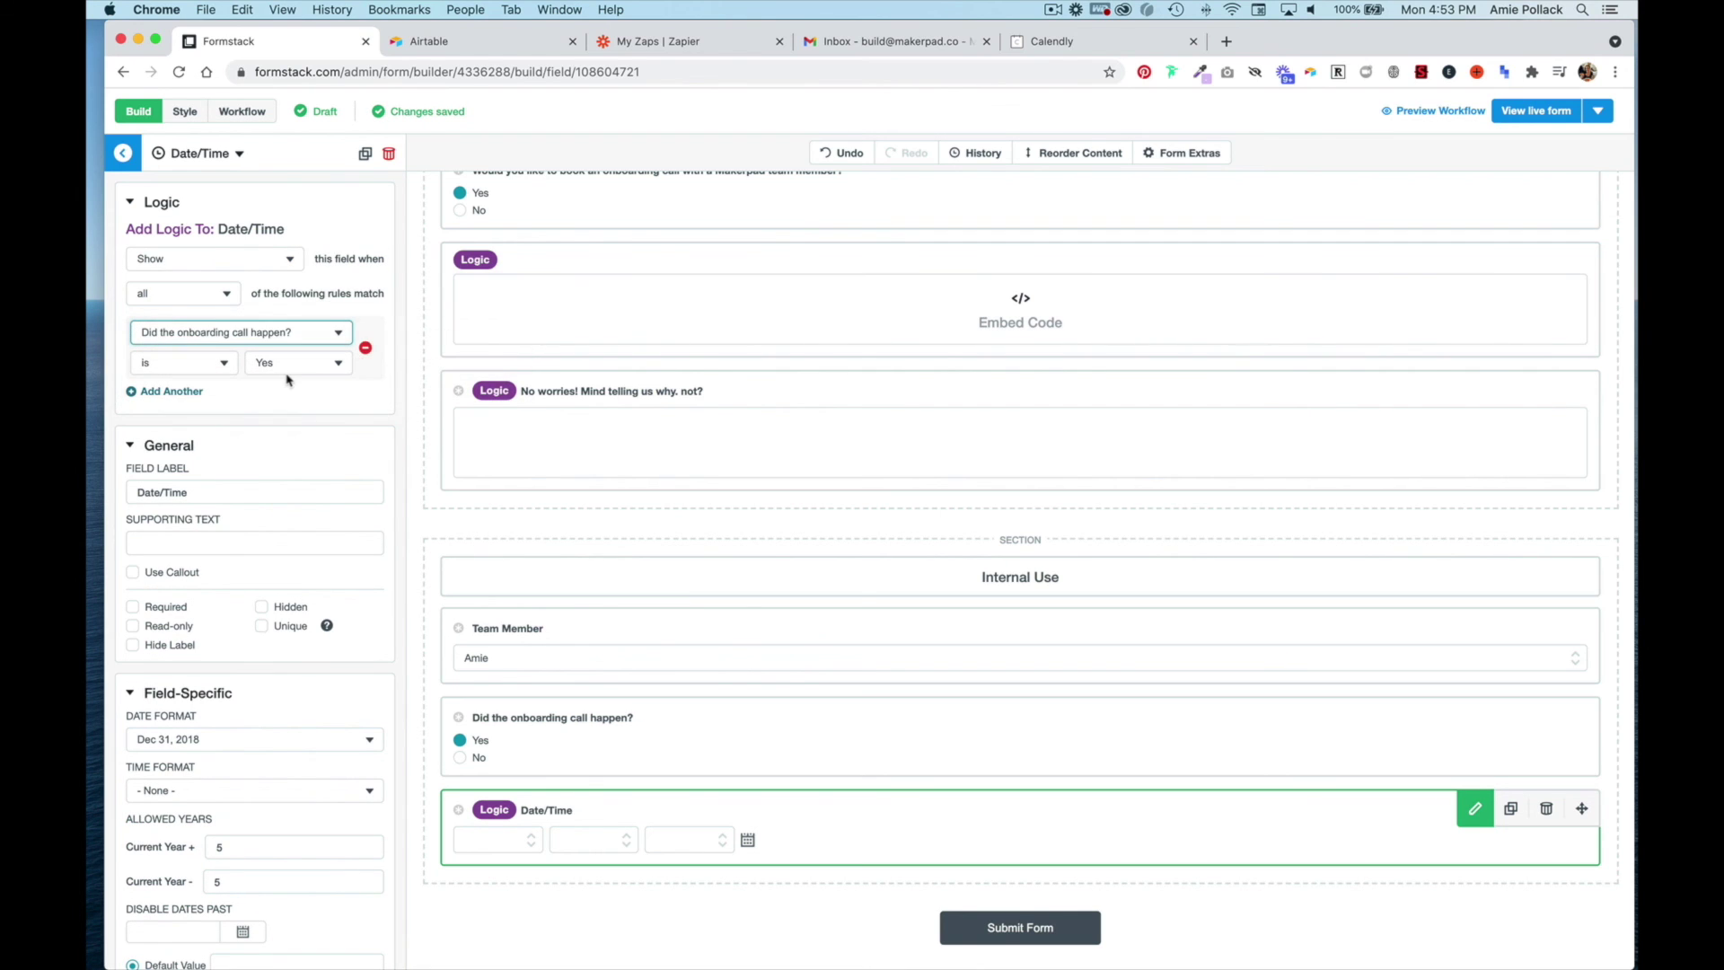
left_click(122, 153)
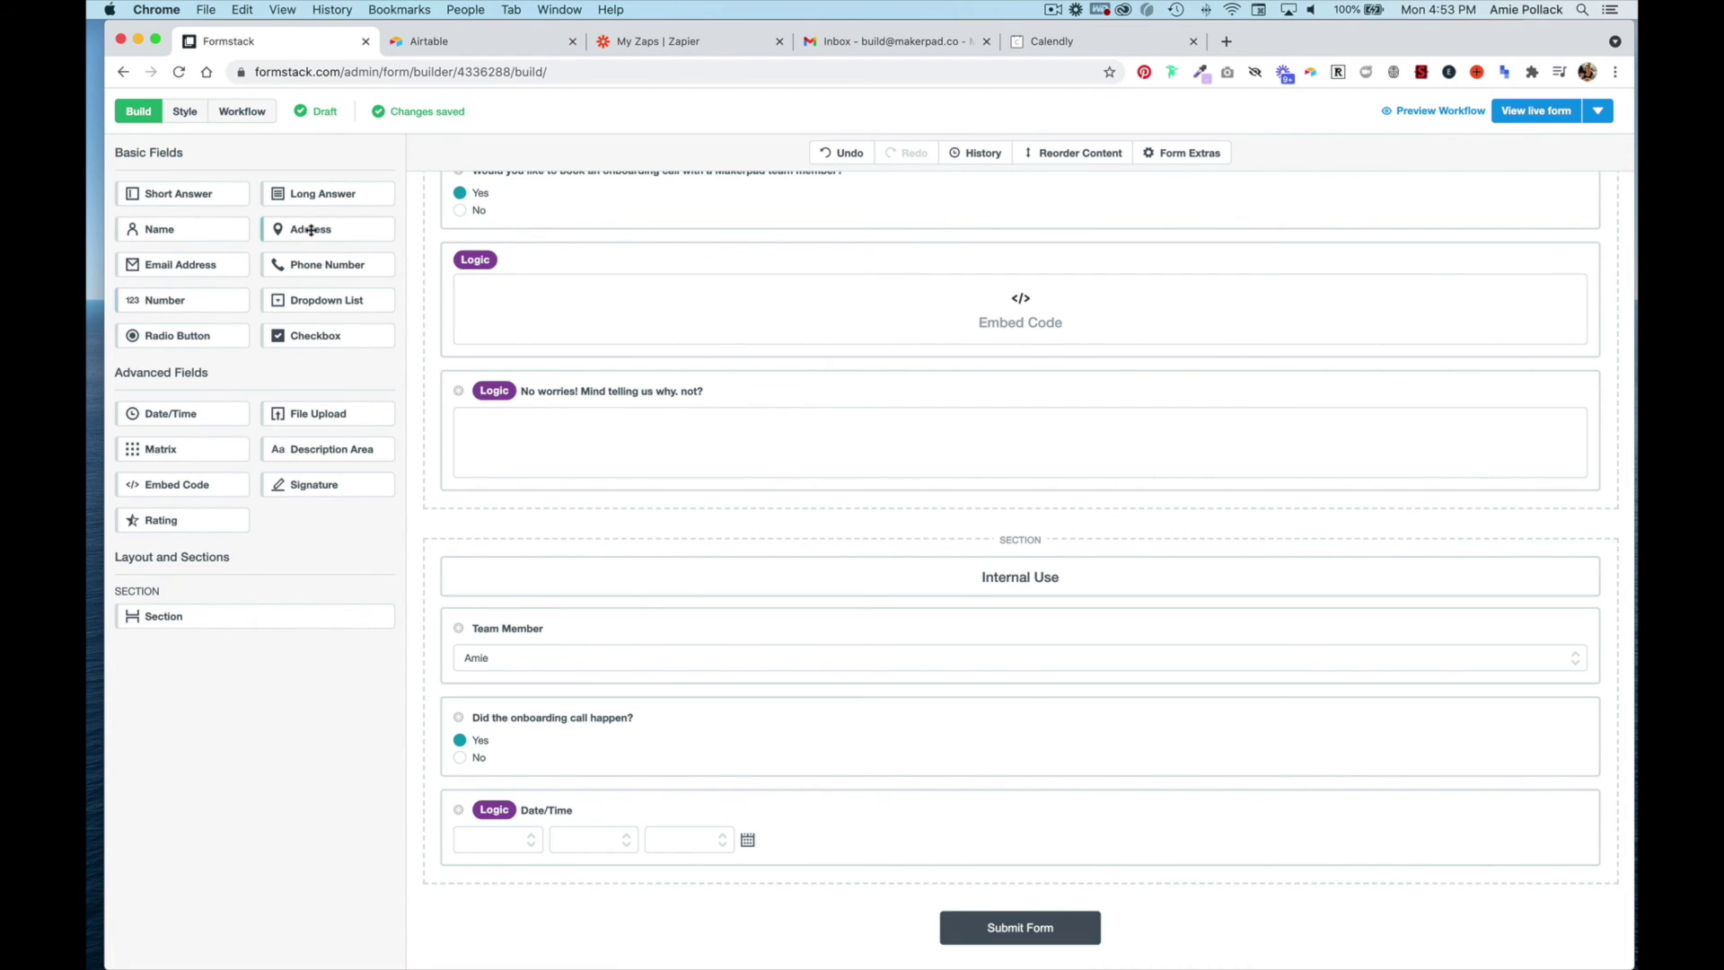
- Add a long-answer field labelled 'Notes' below the Date/Time field and review the section
left_click_drag(310, 195, 555, 844)
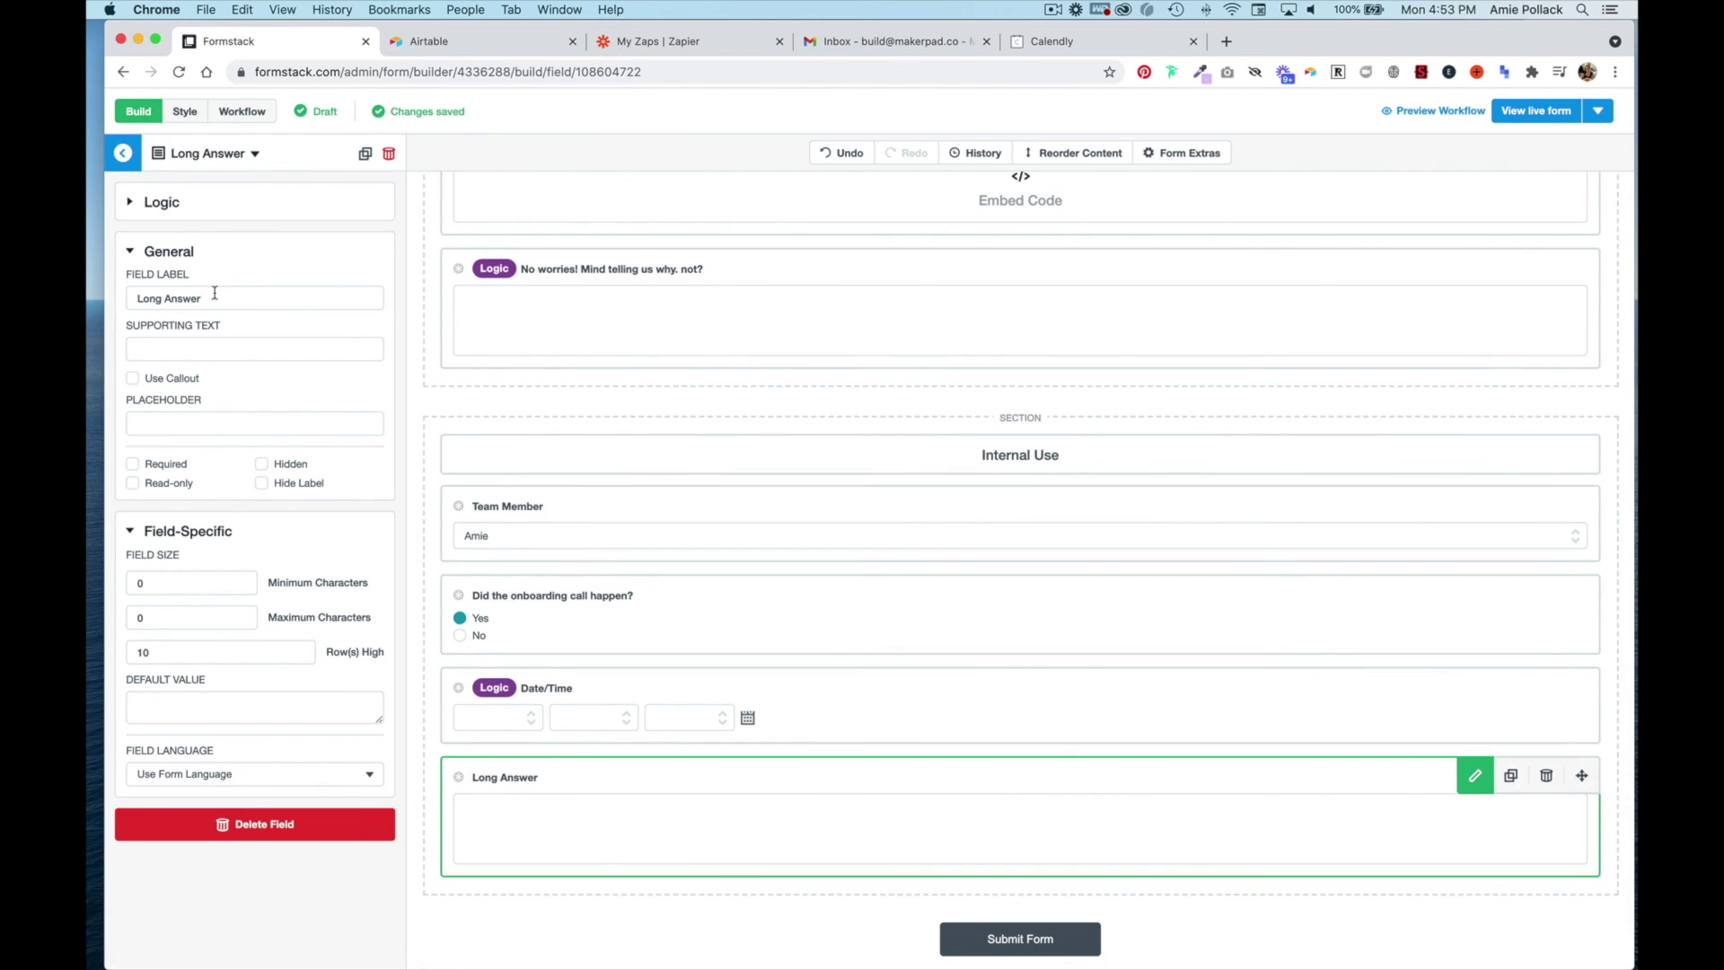
left_click(215, 293)
type("Notes")
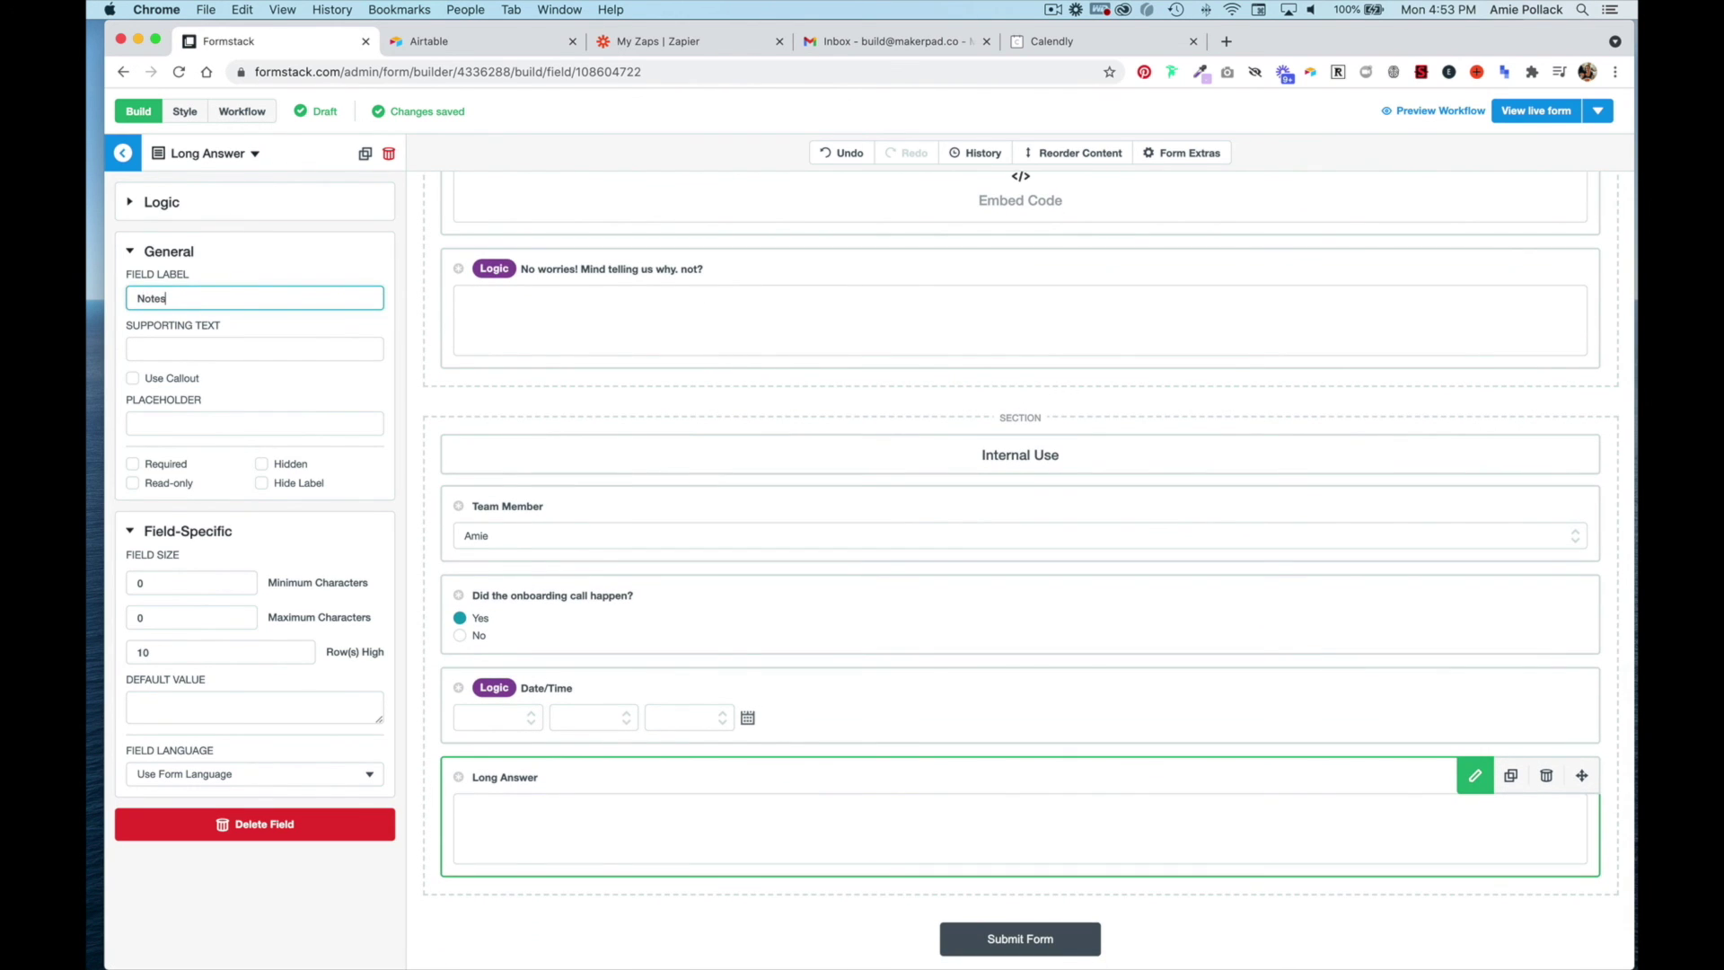
left_click(578, 932)
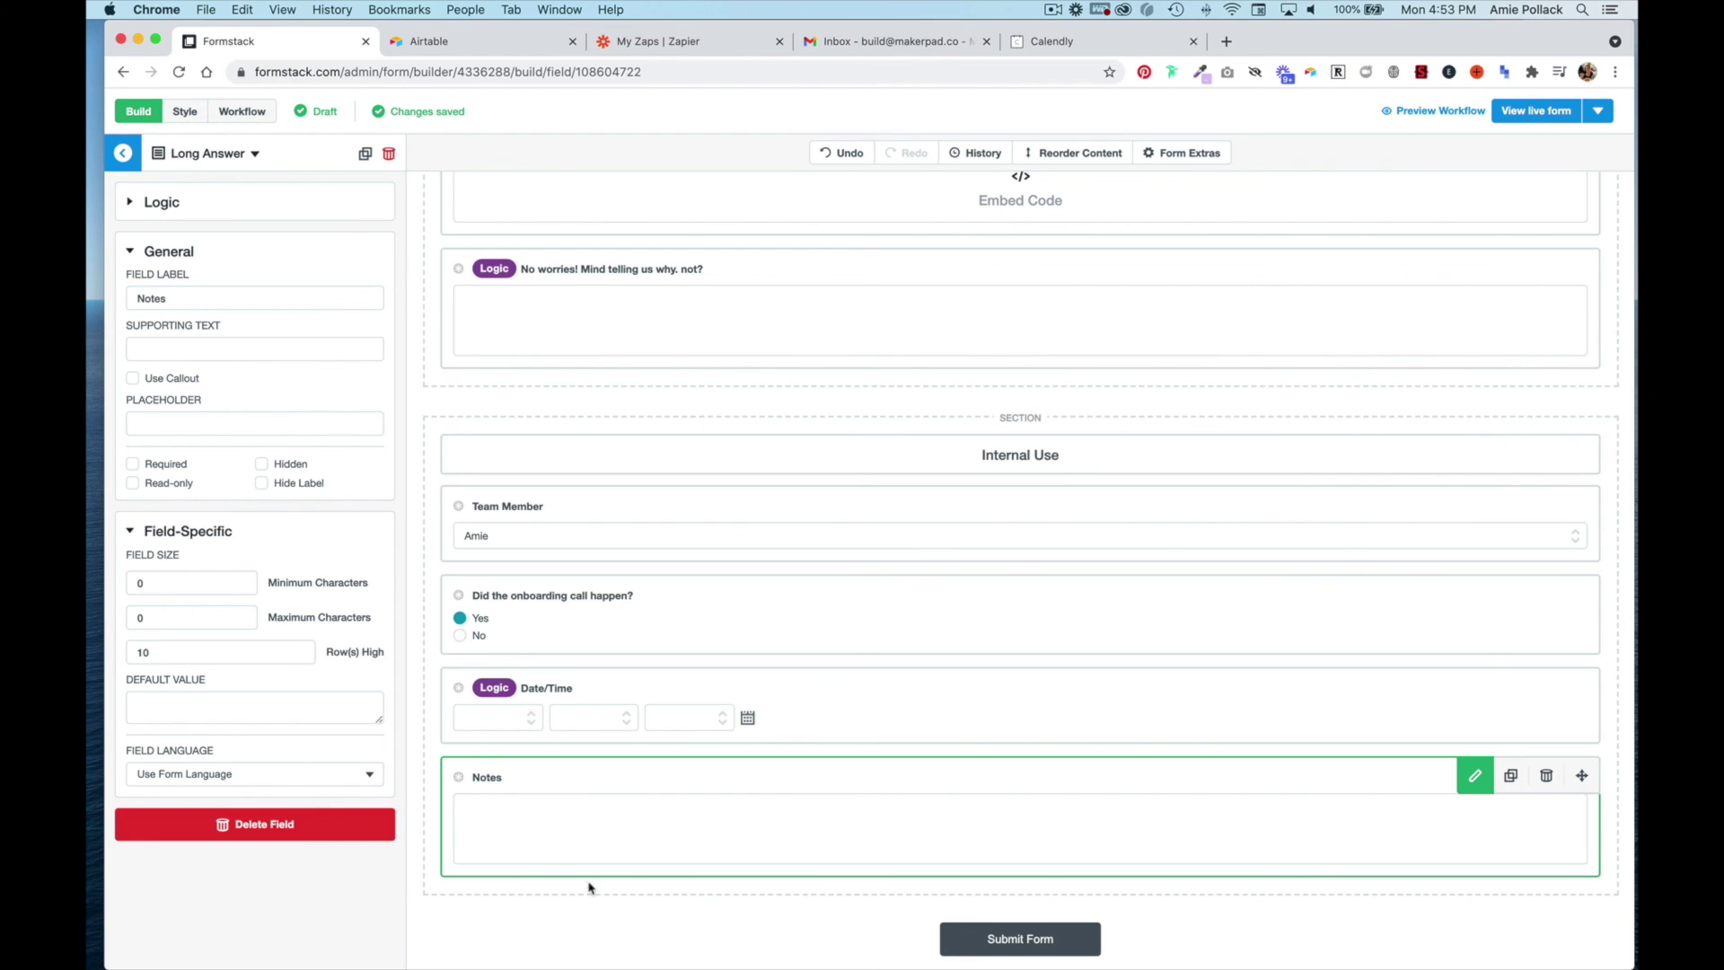
scroll(1288, 748, "down", 2)
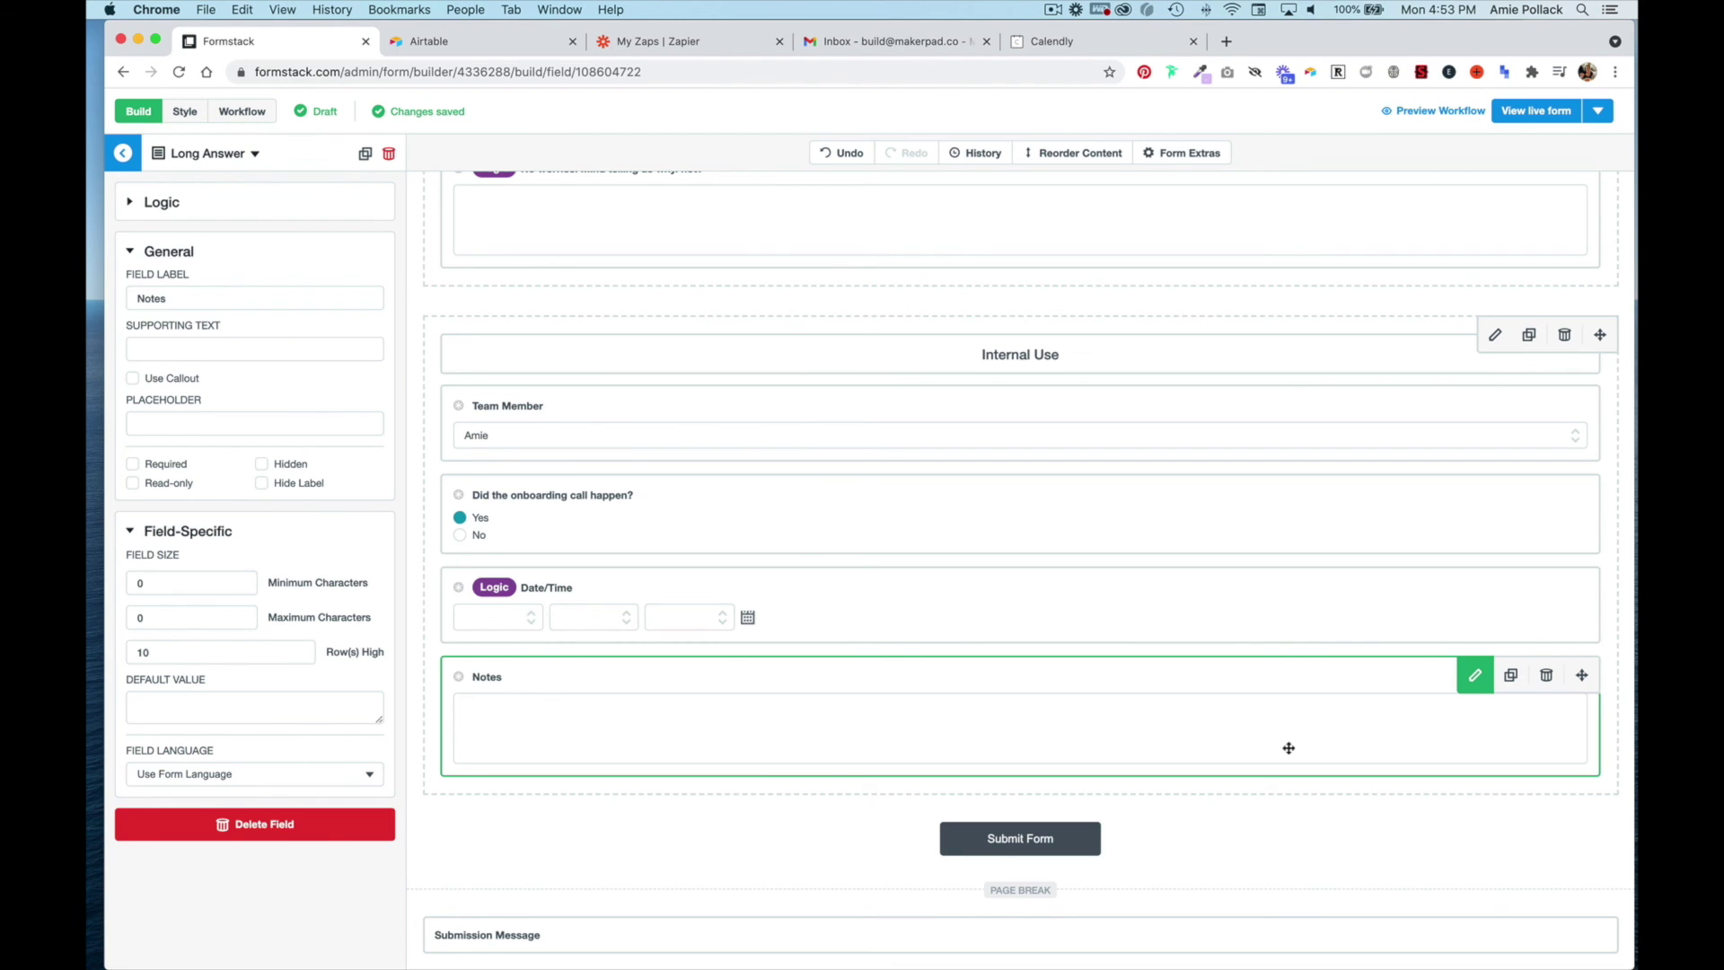
scroll(1289, 748, "up", 5)
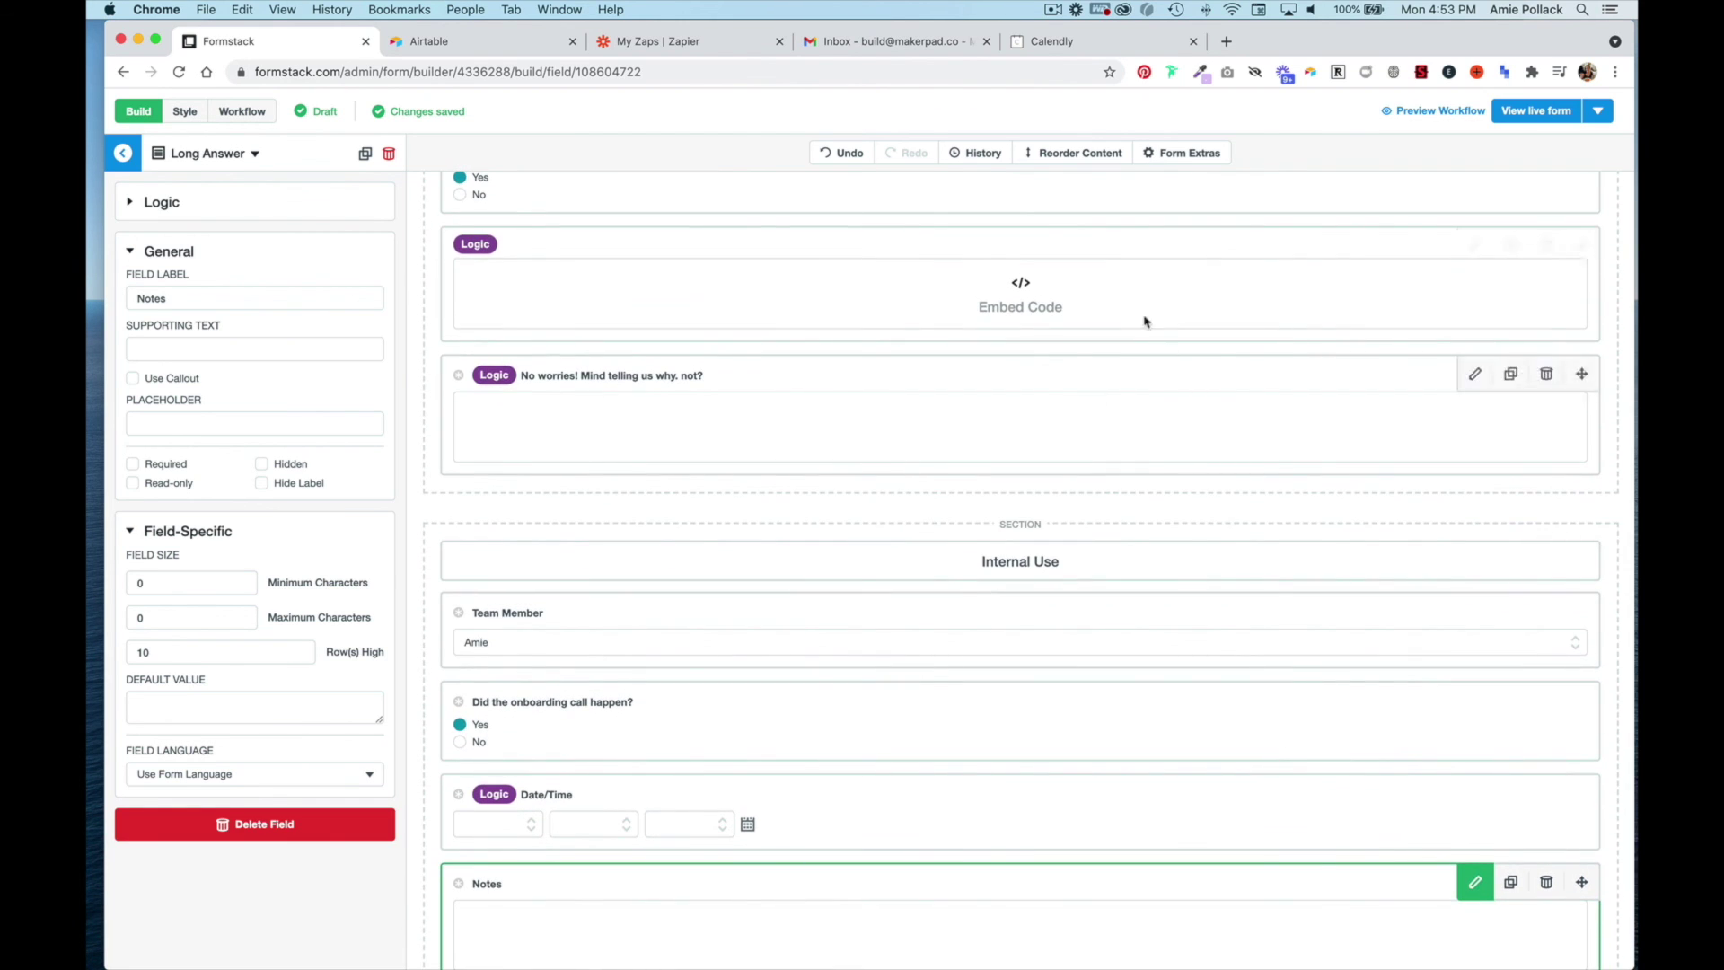
scroll(1022, 721, "down", 4)
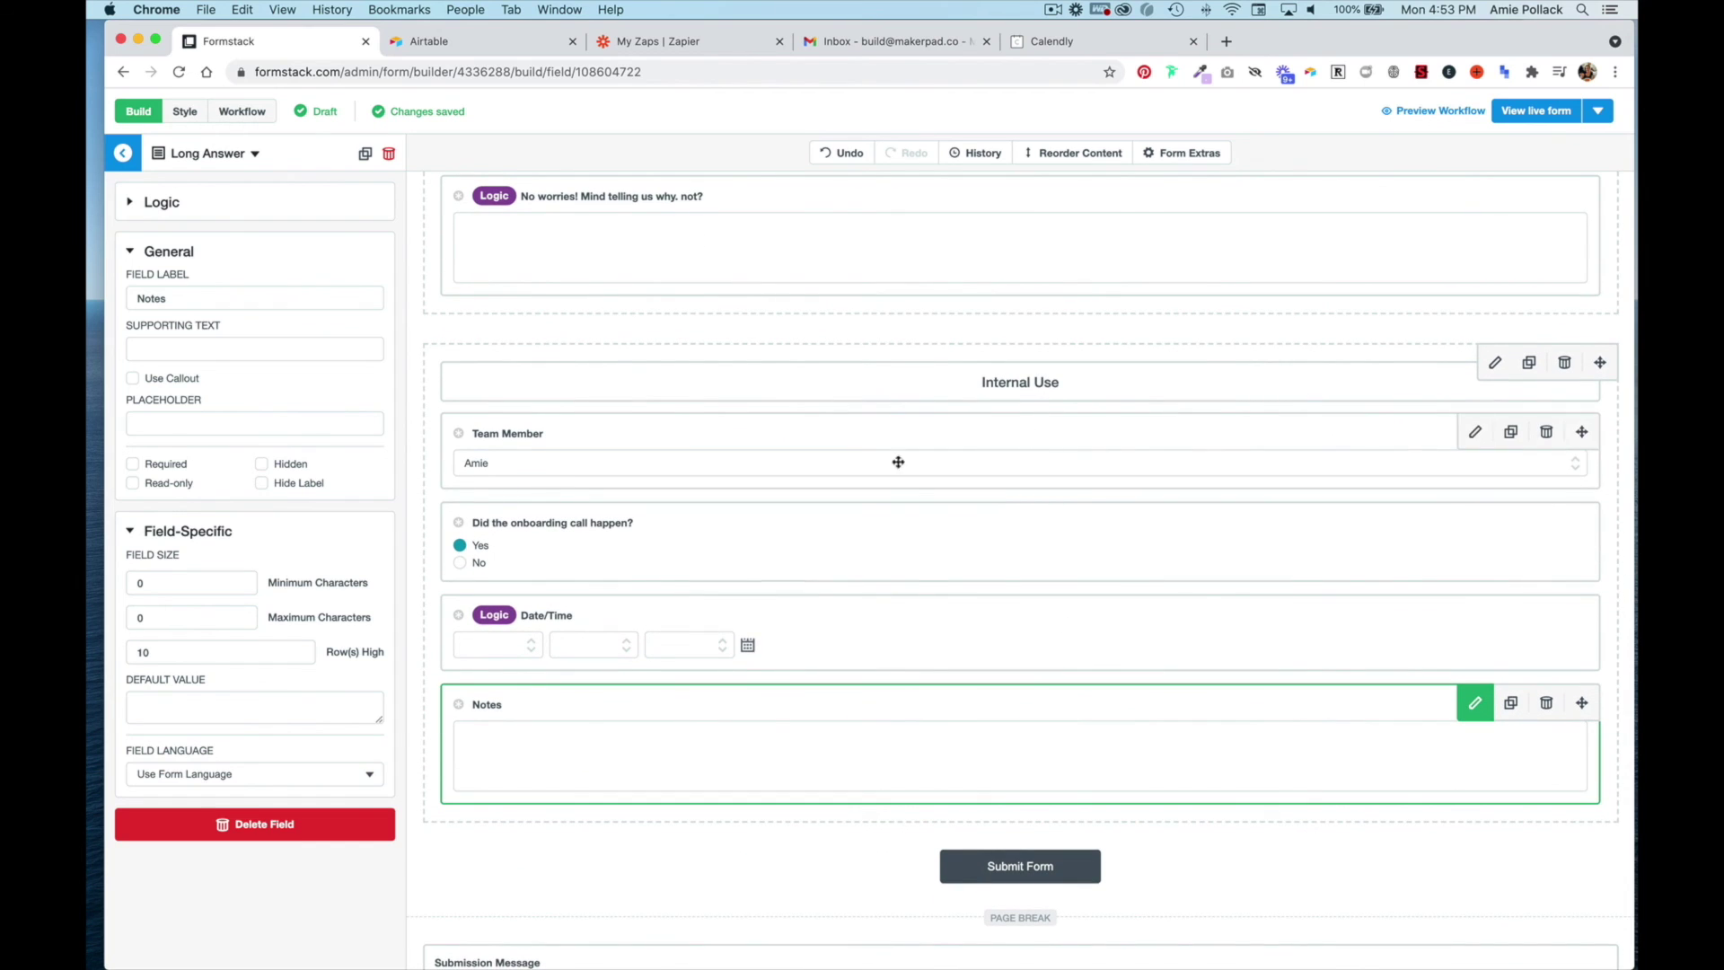